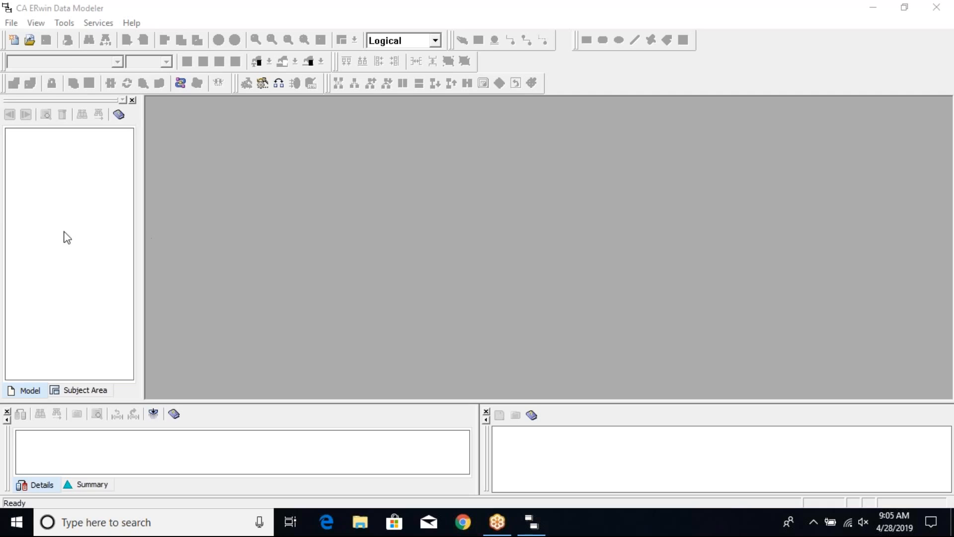
Start a new model and set its type to Logical/Physical
{"action": "left_click", "coordinate": [12, 24]}
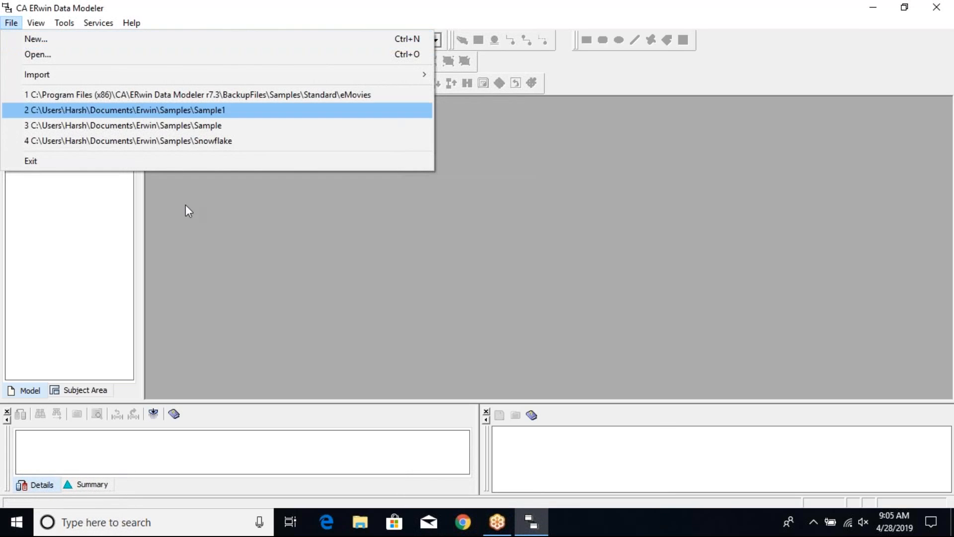
{"action": "left_click", "coordinate": [231, 229]}
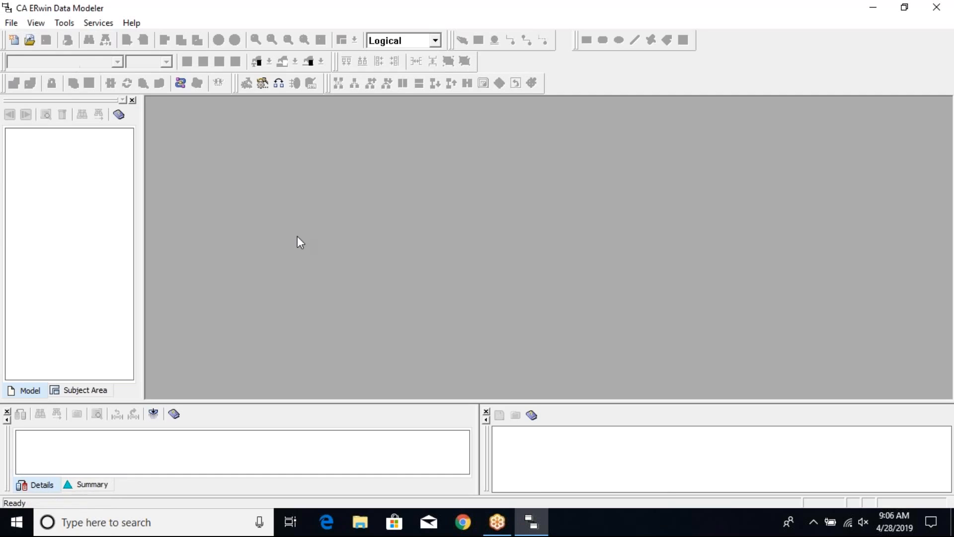
{"action": "left_click", "coordinate": [13, 41]}
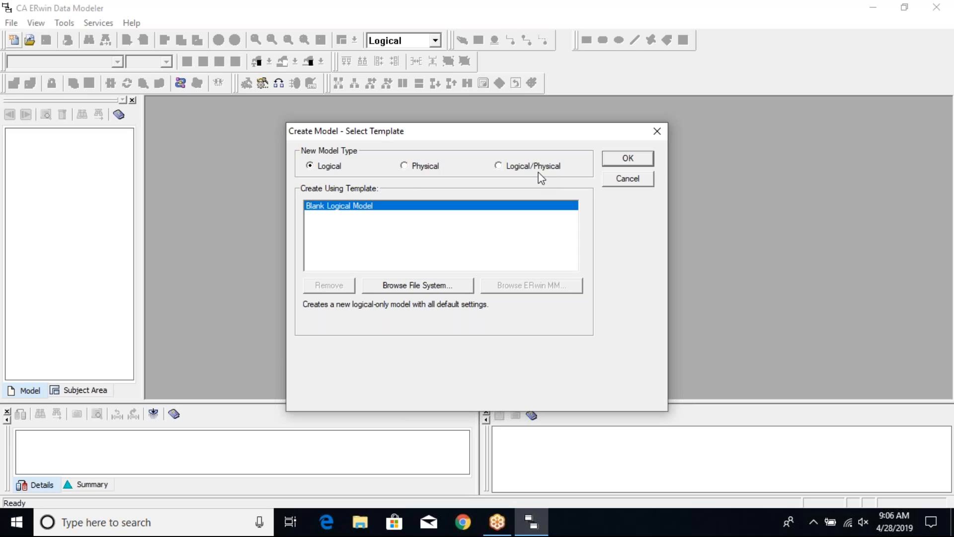
{"action": "left_click", "coordinate": [498, 166]}
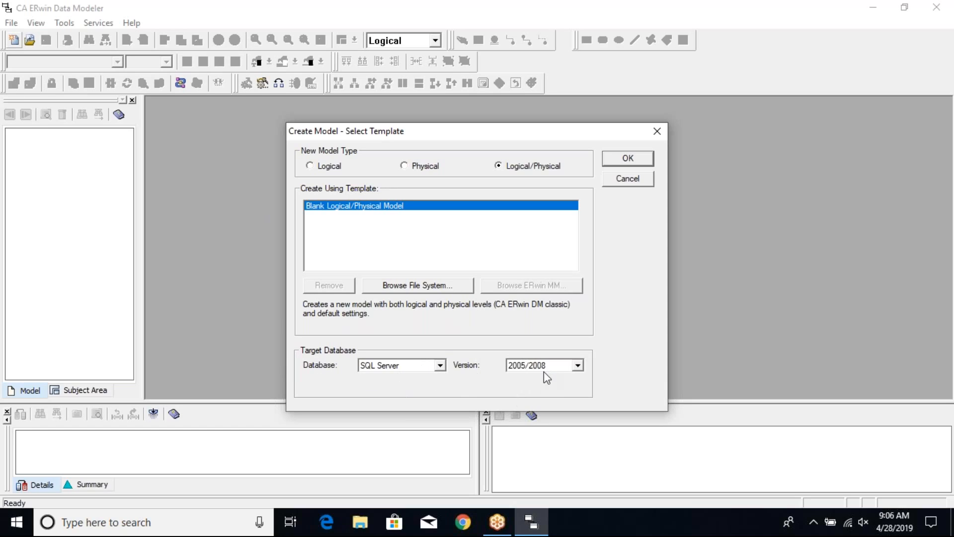
Browse the available target databases and create the blank model with SQL Server version 2005/2008 as the target
{"action": "left_click", "coordinate": [441, 366]}
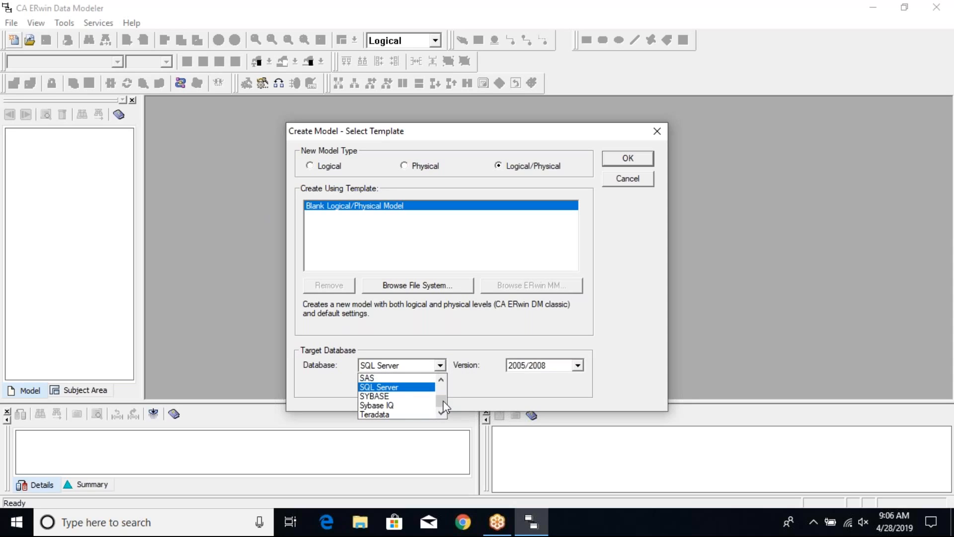
{"action": "left_click_drag", "start_coordinate": [443, 401], "coordinate": [448, 383]}
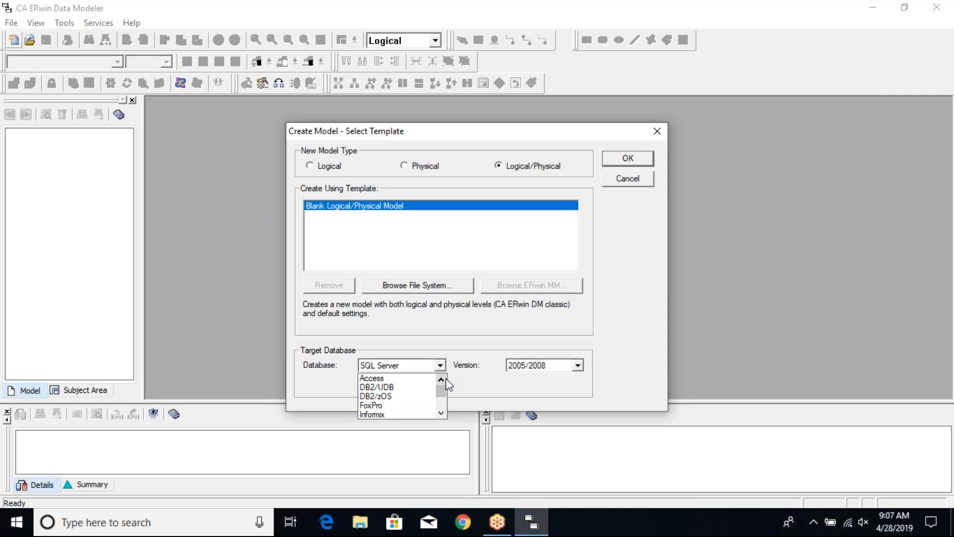
{"action": "left_click", "coordinate": [441, 413]}
{"action": "left_click", "coordinate": [441, 413]}
{"action": "left_click", "coordinate": [441, 413]}
{"action": "left_click", "coordinate": [441, 413]}
{"action": "left_click", "coordinate": [441, 413]}
{"action": "left_click", "coordinate": [442, 413]}
{"action": "left_click", "coordinate": [441, 413]}
{"action": "left_click", "coordinate": [441, 413]}
{"action": "left_click", "coordinate": [441, 413]}
{"action": "left_click", "coordinate": [441, 414]}
{"action": "left_click", "coordinate": [441, 413]}
{"action": "left_click", "coordinate": [441, 413]}
{"action": "left_click", "coordinate": [441, 413]}
{"action": "left_click", "coordinate": [635, 258]}
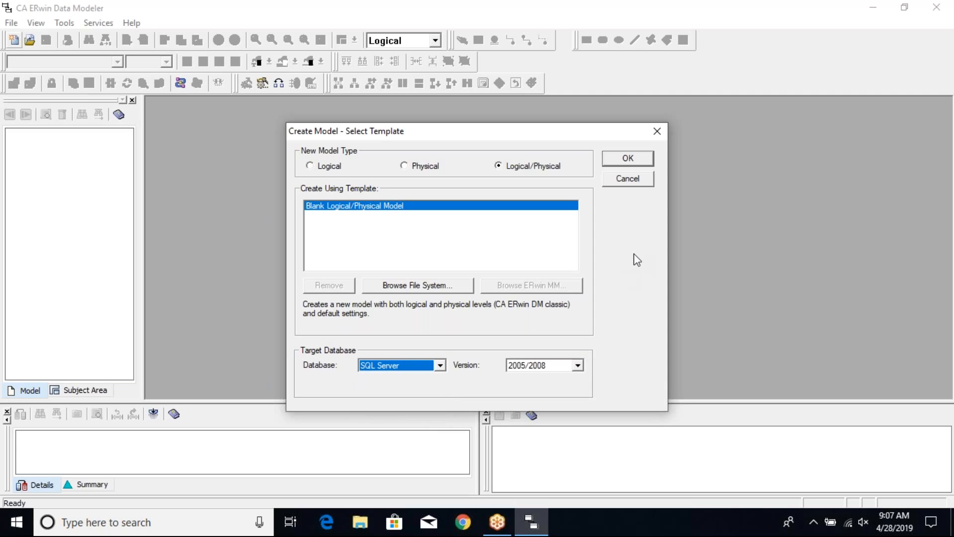
{"action": "left_click", "coordinate": [633, 159]}
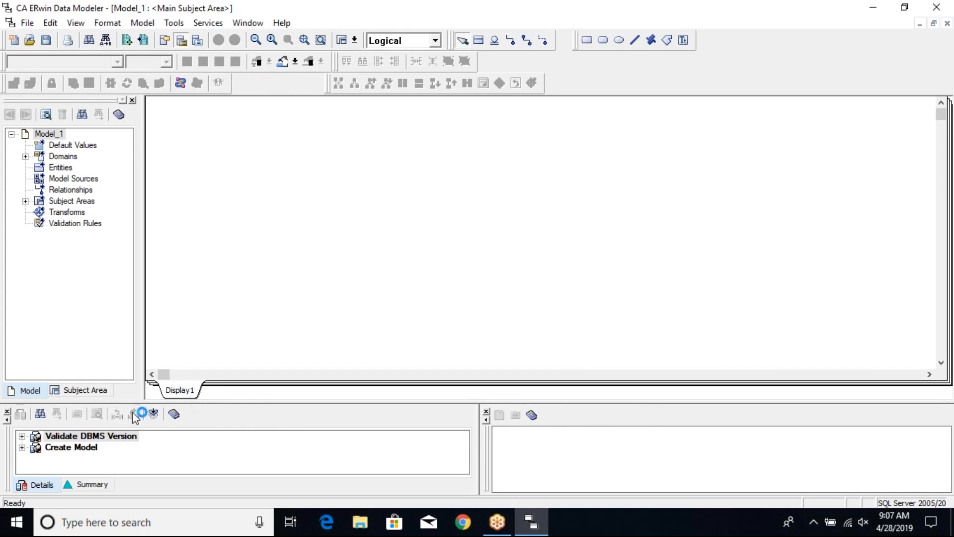
Open the new model's properties and rename the model as Sample_Model
{"action": "right_click", "coordinate": [54, 140]}
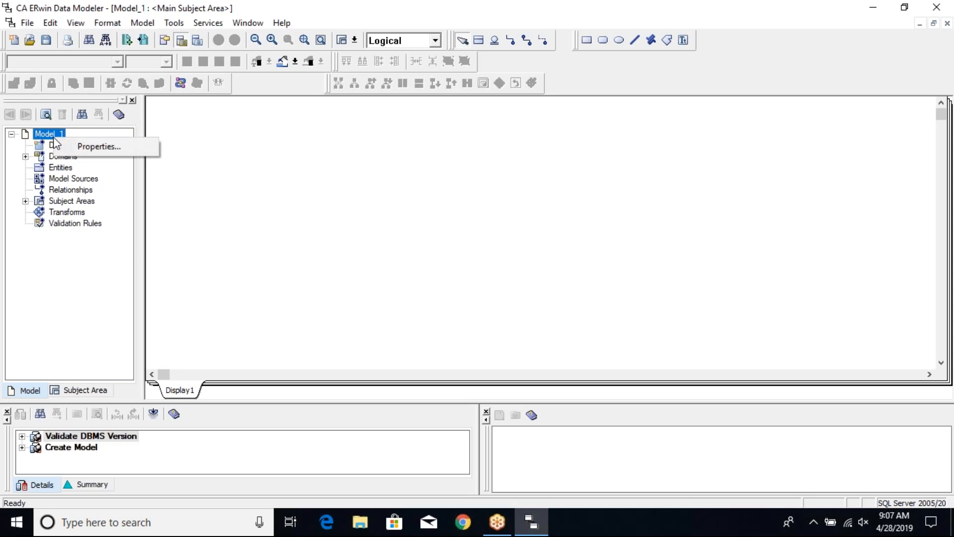
{"action": "left_click", "coordinate": [77, 146]}
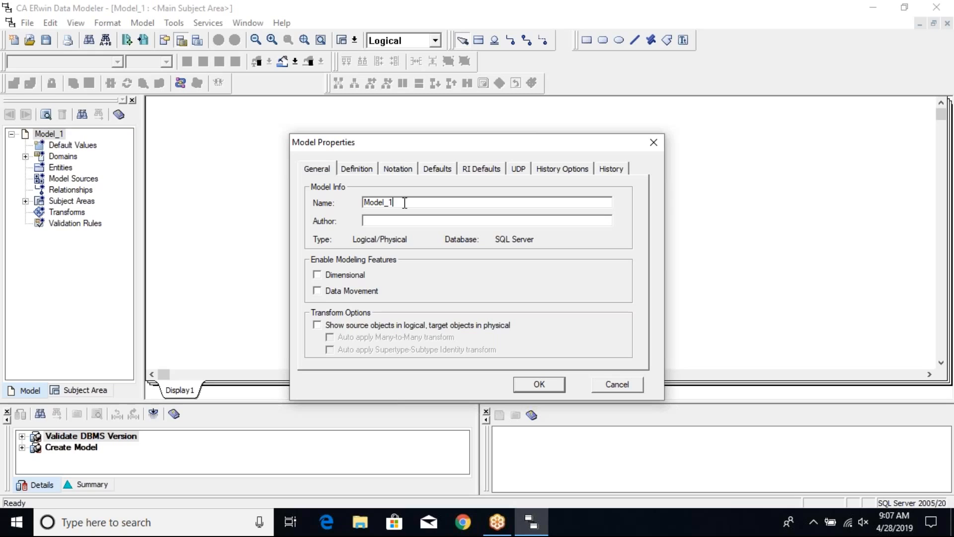
{"action": "key", "text": "BackSpace"}
{"action": "key", "text": "BackSpace"}
{"action": "key", "text": "BackSpace"}
{"action": "key", "text": "BackSpace"}
{"action": "key", "text": "BackSpace"}
{"action": "key", "text": "BackSpace"}
{"action": "key", "text": "BackSpace"}
{"action": "type", "text": "Sample_Model"}
Enter the model definition "Sample Model stores data about Customers." and set the logical and physical notations to IE (Information Engineering)
{"action": "left_click", "coordinate": [356, 169]}
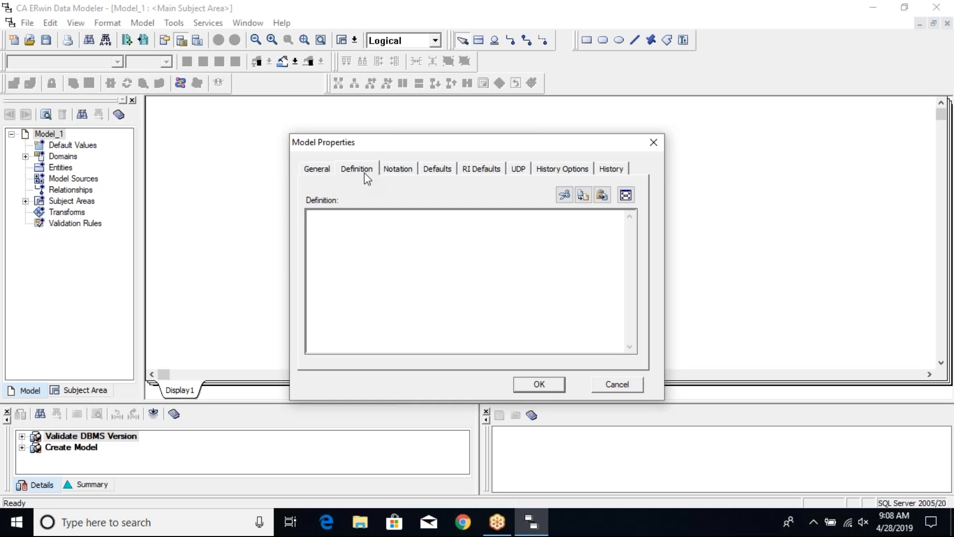
{"action": "left_click", "coordinate": [353, 244]}
{"action": "type", "text": "Sample Model stores data about Customers."}
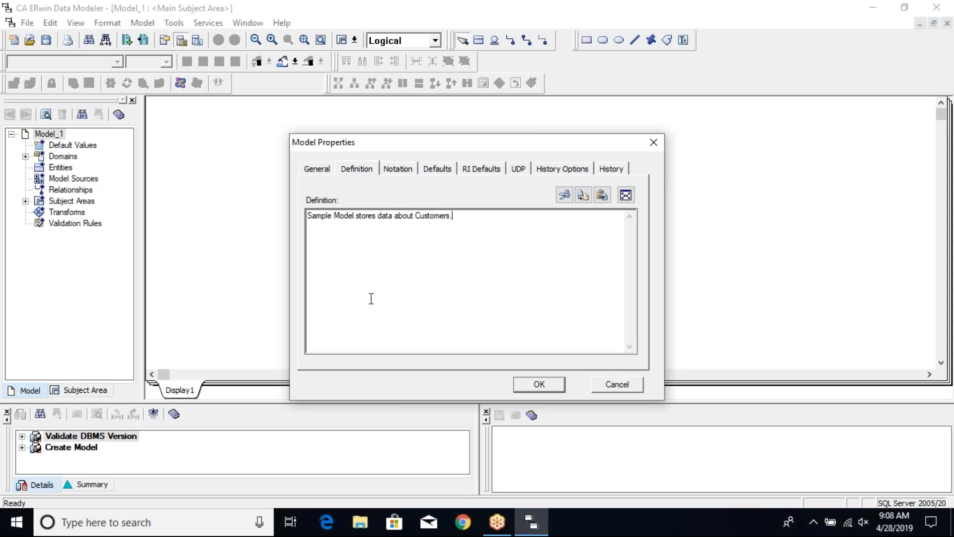
{"action": "left_click", "coordinate": [409, 178]}
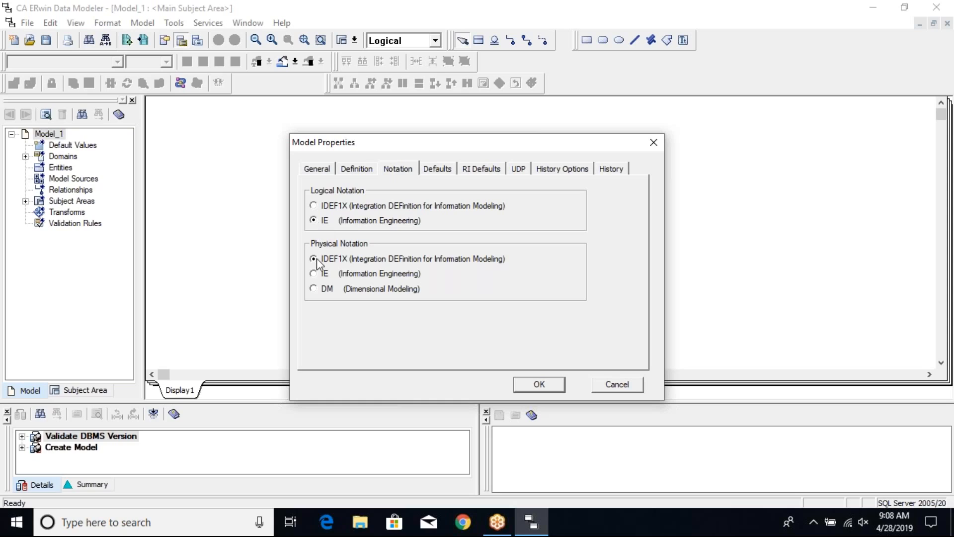
{"action": "left_click", "coordinate": [313, 274]}
Review the model's null and datatype defaults, RI defaults, user-defined properties, history and notation, and apply the model properties
{"action": "left_click", "coordinate": [443, 168]}
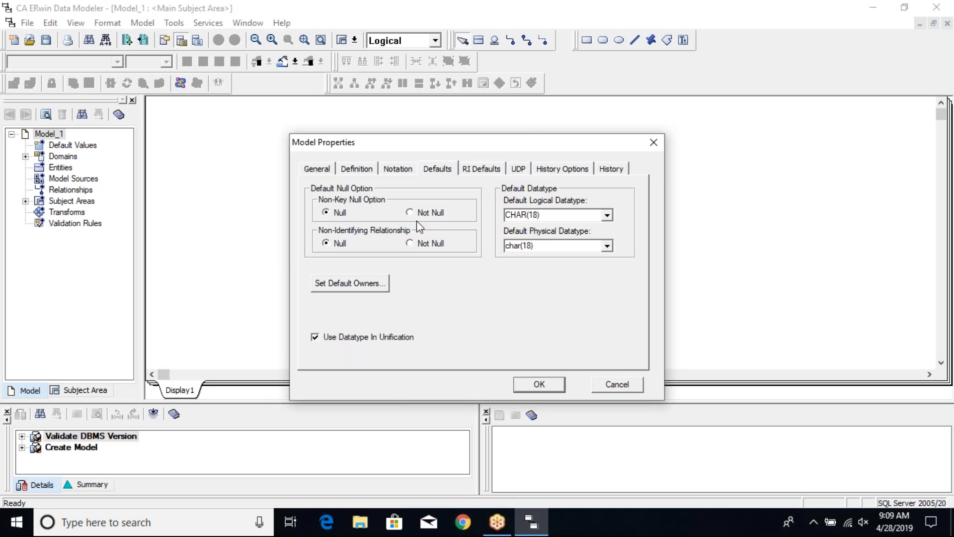
{"action": "left_click", "coordinate": [480, 170]}
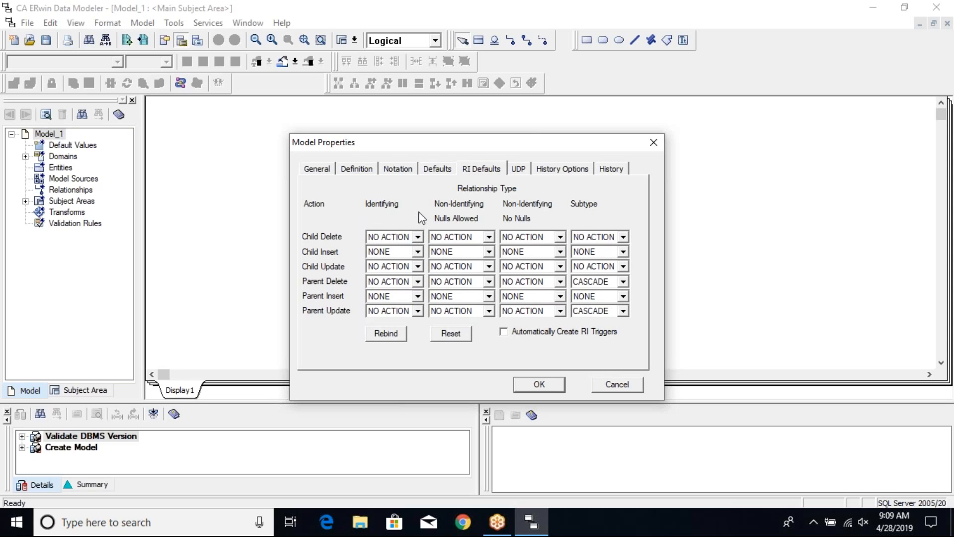
{"action": "left_click", "coordinate": [519, 171]}
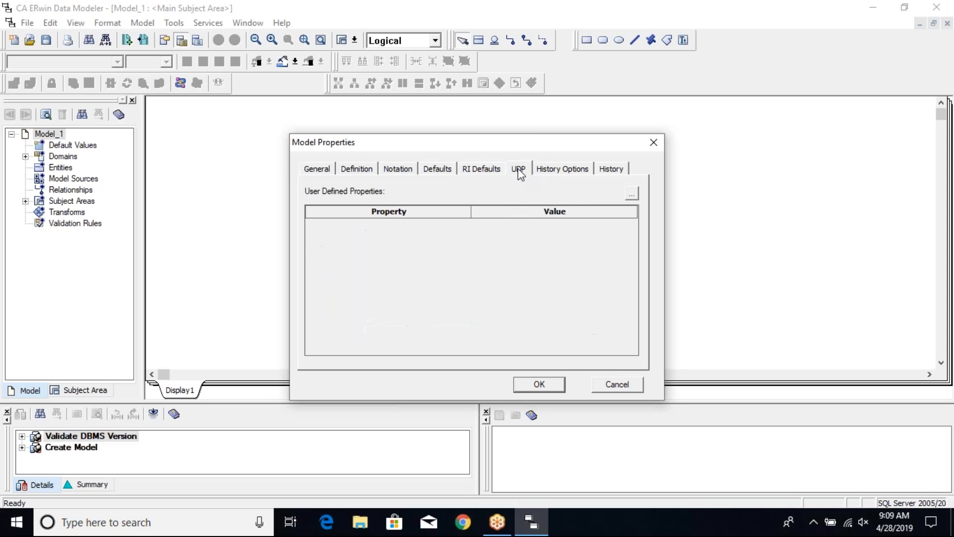
{"action": "left_click", "coordinate": [567, 174]}
{"action": "left_click", "coordinate": [610, 168]}
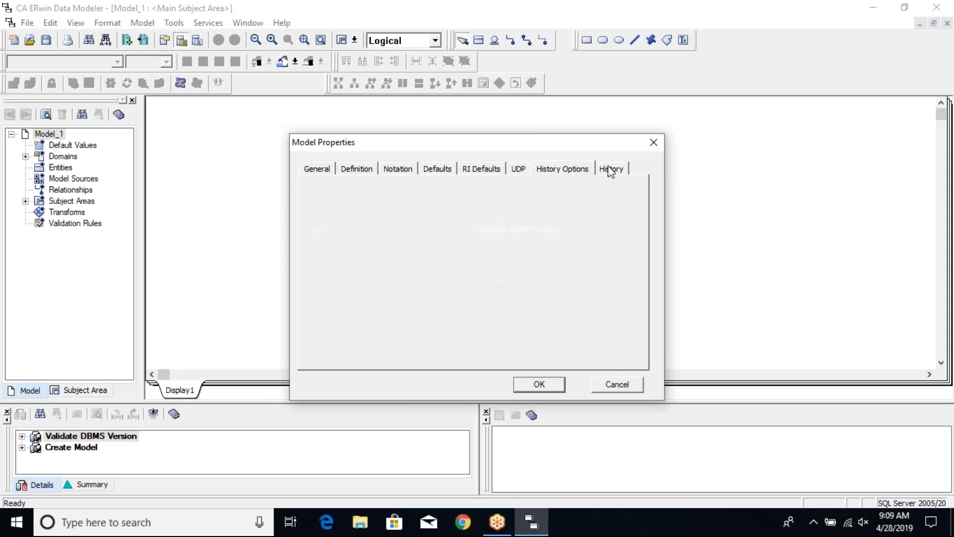
{"action": "left_click", "coordinate": [321, 174]}
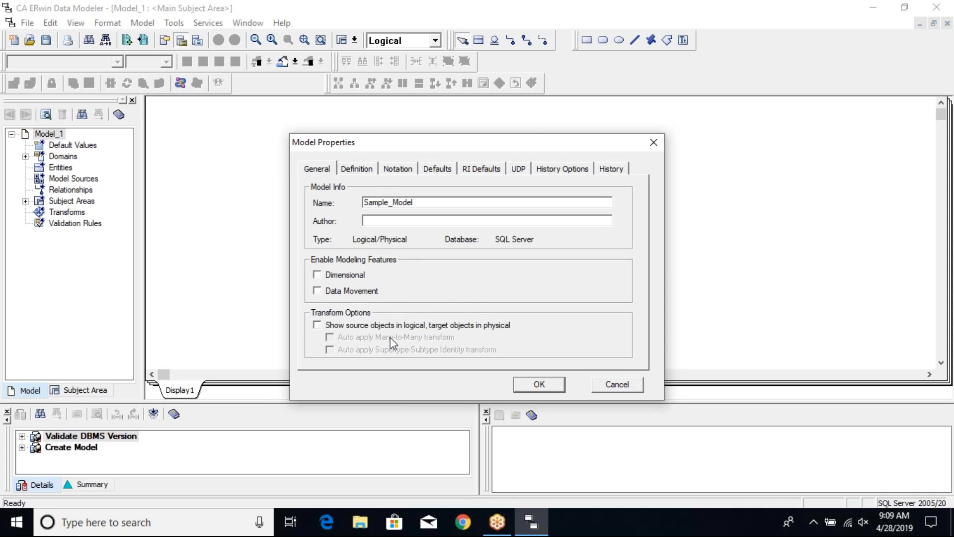
{"action": "left_click", "coordinate": [391, 172]}
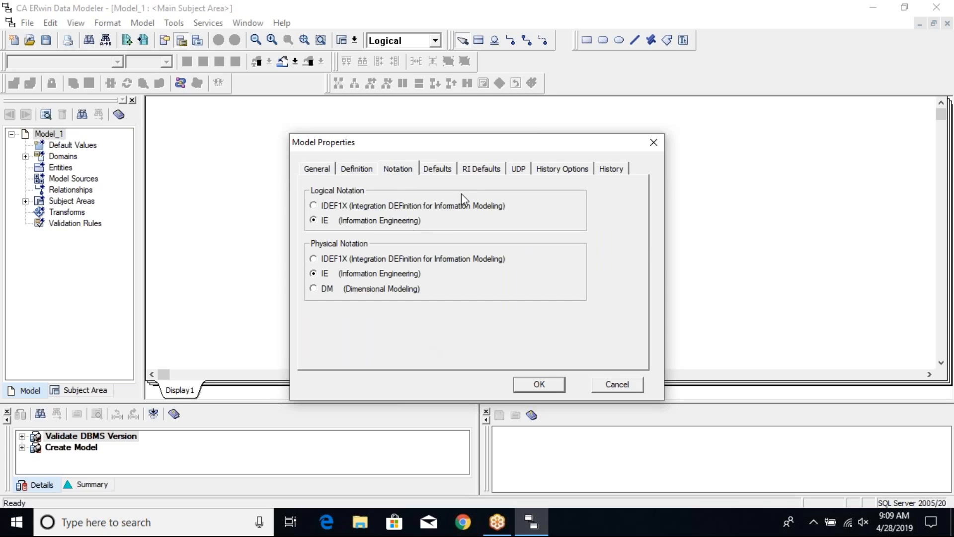
{"action": "left_click", "coordinate": [447, 171]}
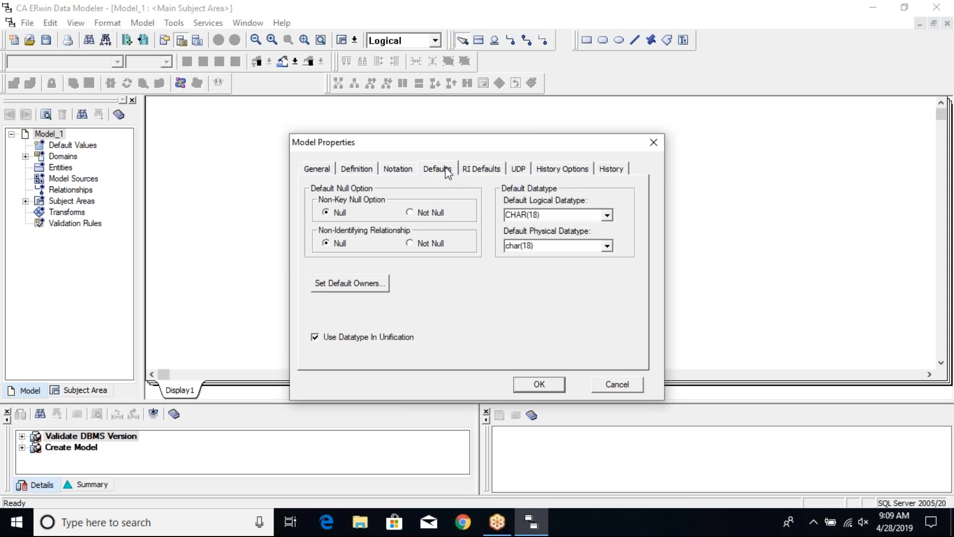
{"action": "left_click", "coordinate": [399, 173]}
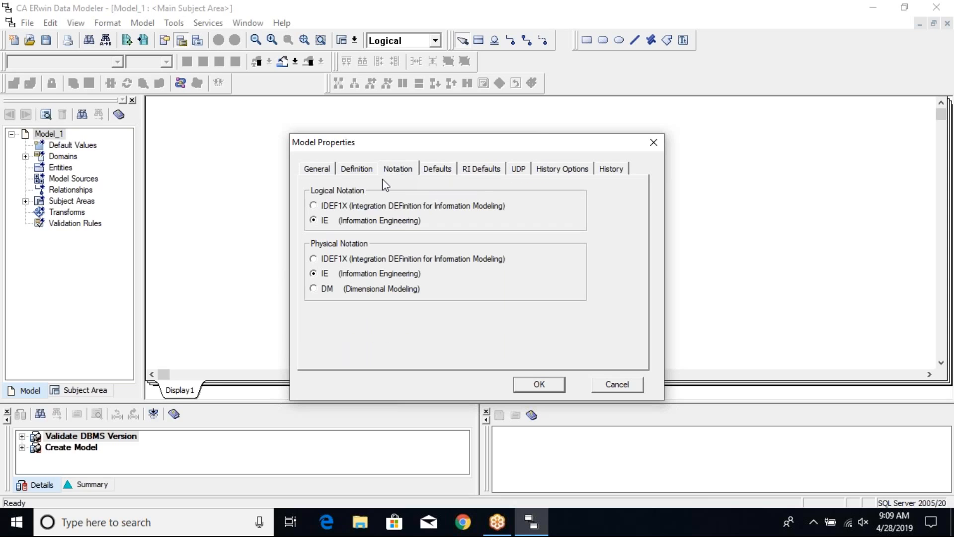
{"action": "left_click", "coordinate": [318, 171]}
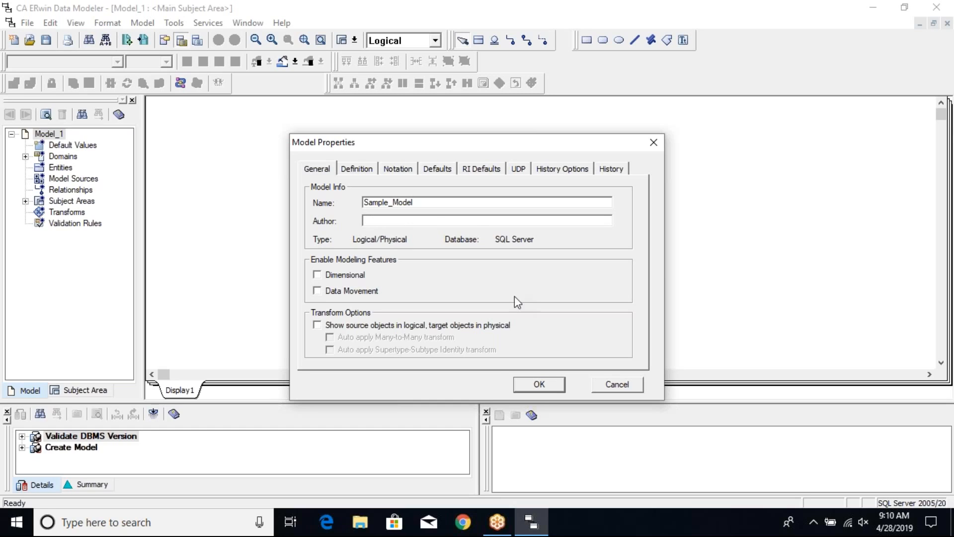
{"action": "left_click", "coordinate": [546, 383]}
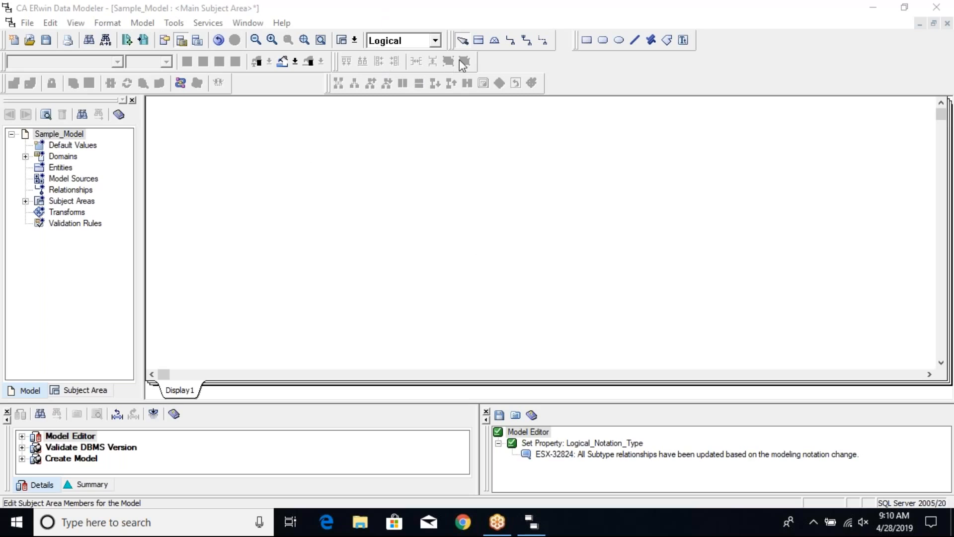
Place a new entity in the diagram, name it Student and give it the key attribute Student_ID
{"action": "left_click", "coordinate": [479, 40]}
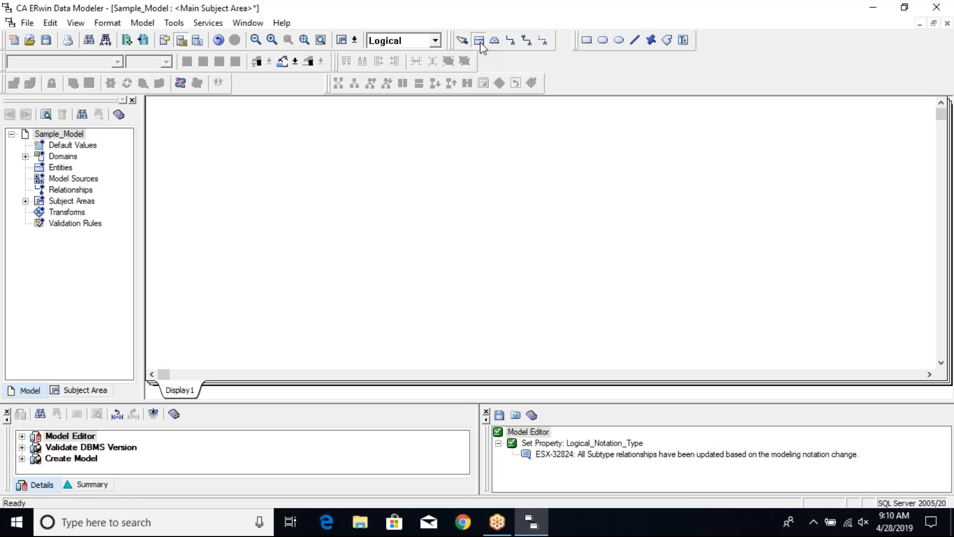
{"action": "left_click", "coordinate": [311, 158]}
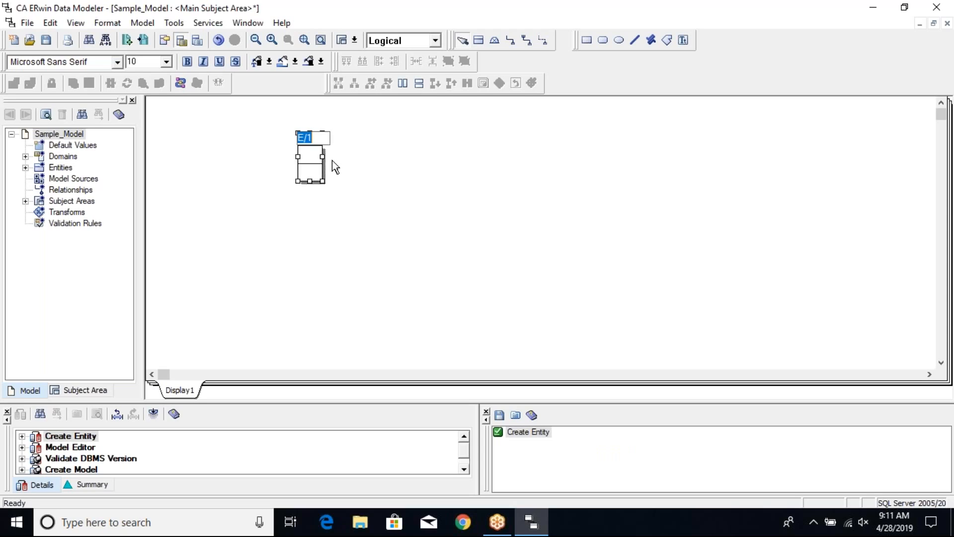
{"action": "type", "text": "Student"}
{"action": "key", "text": "Tab"}
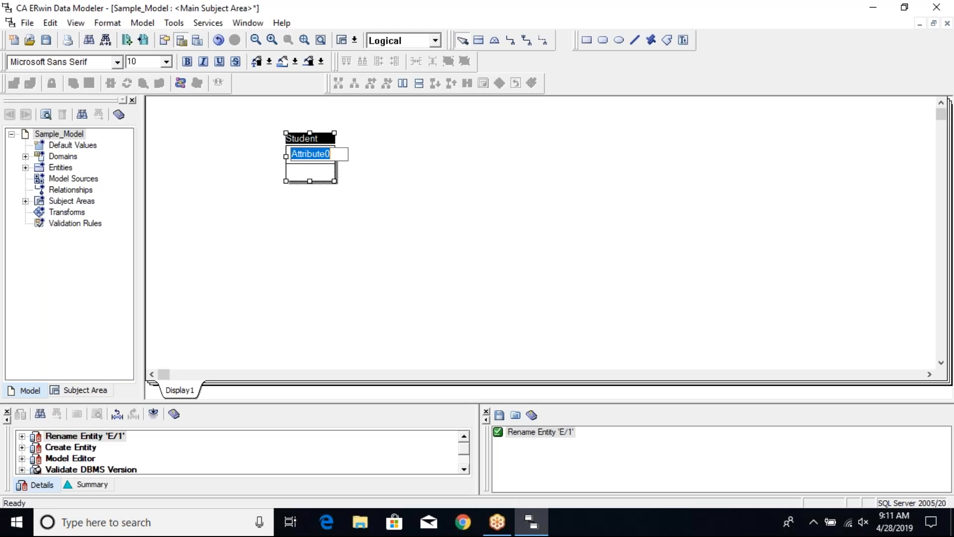
{"action": "type", "text": "Student_ID"}
{"action": "key", "text": "Return"}
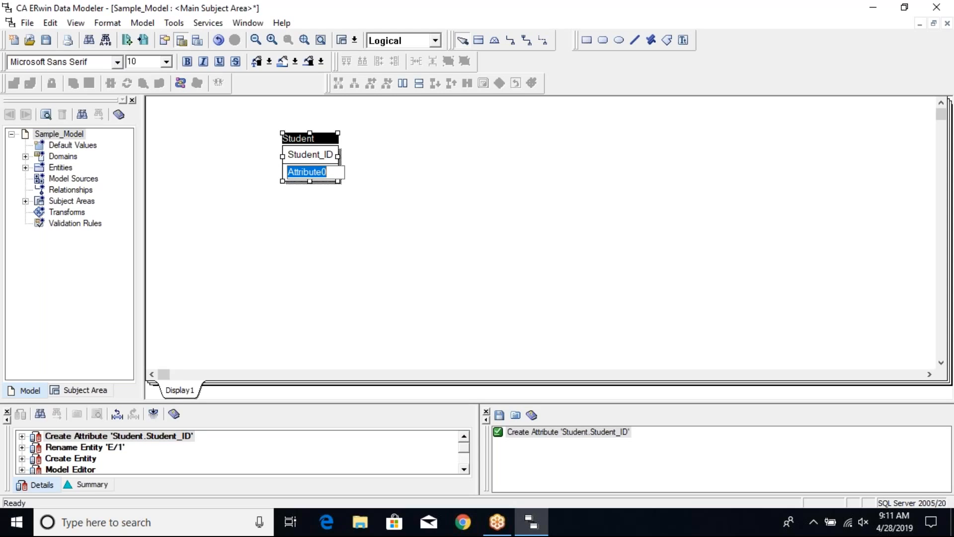
Add the non-key attributes Student Name and BirthDate to the Student entity
{"action": "type", "text": "S"}
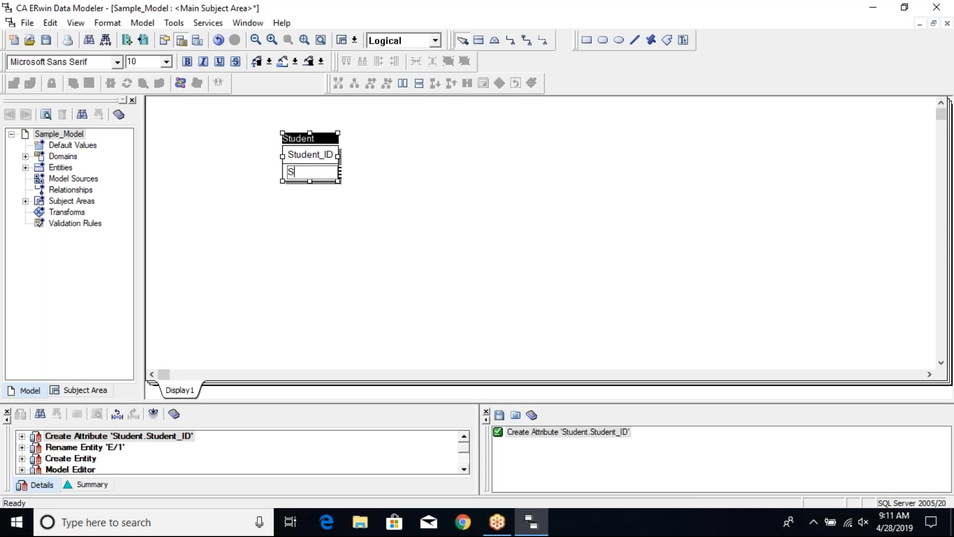
{"action": "type", "text": "tudent Name"}
{"action": "key", "text": "Return"}
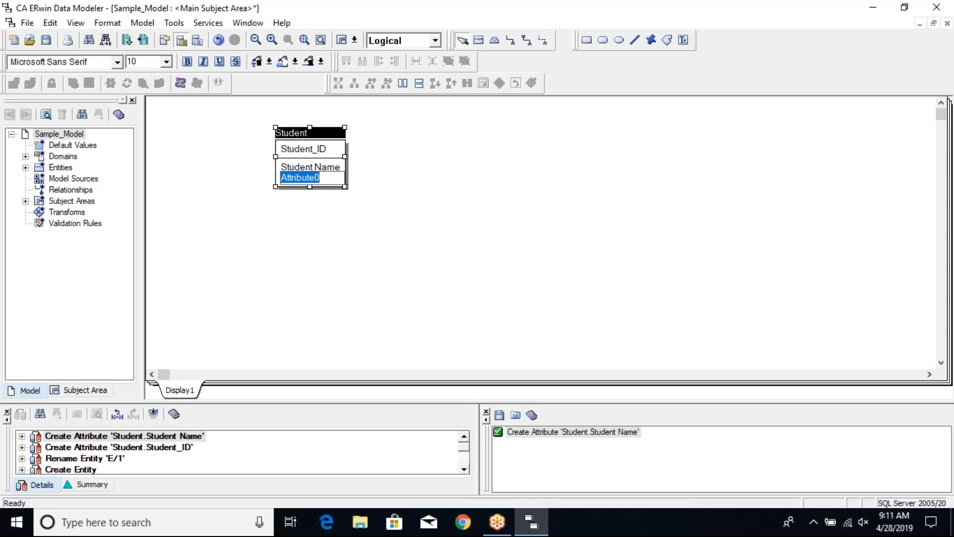
{"action": "type", "text": "BirthDate"}
{"action": "left_click", "coordinate": [389, 191]}
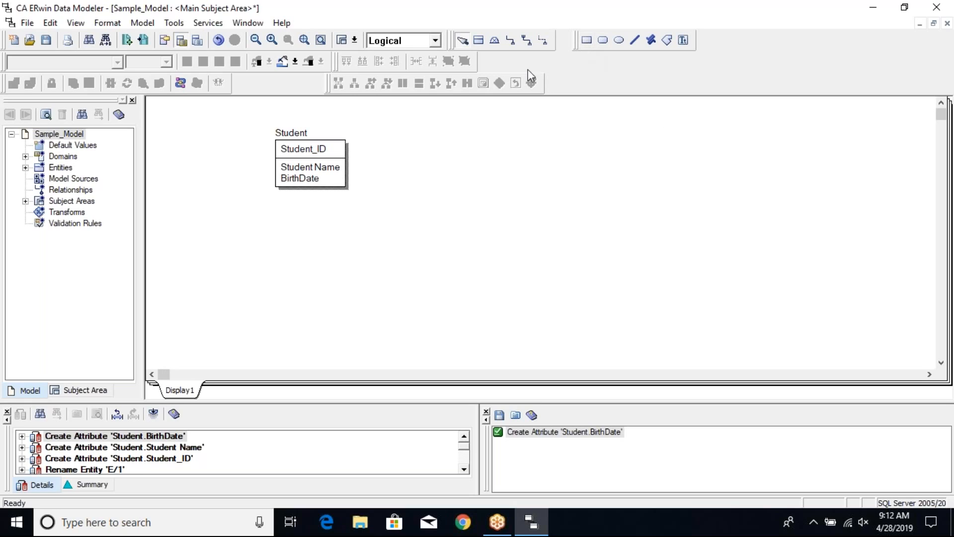
Add a Courses entity to the right of Student with key attribute Course_ID and non-key attribute Course_Name
{"action": "left_click", "coordinate": [479, 40]}
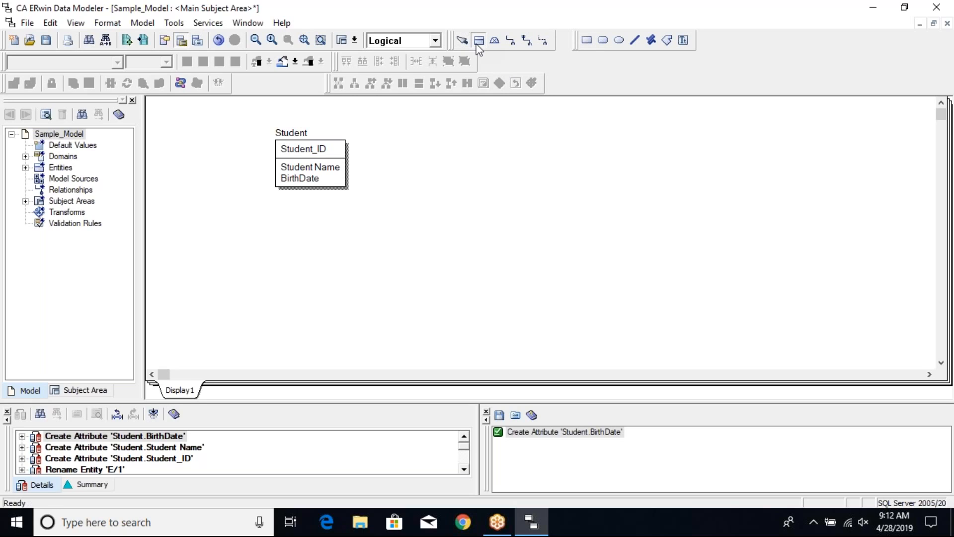
{"action": "left_click", "coordinate": [461, 176]}
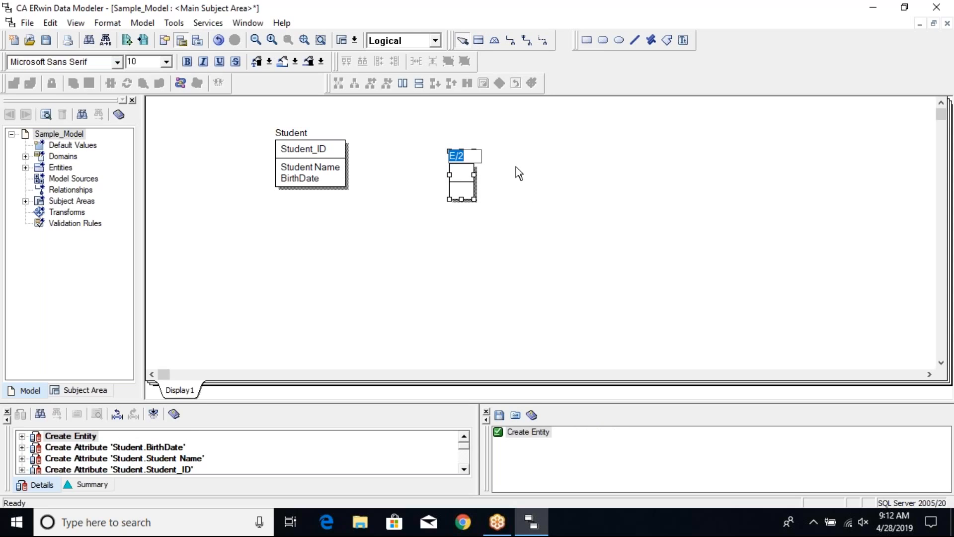
{"action": "type", "text": "Courses"}
{"action": "key", "text": "Tab"}
{"action": "type", "text": "Course"}
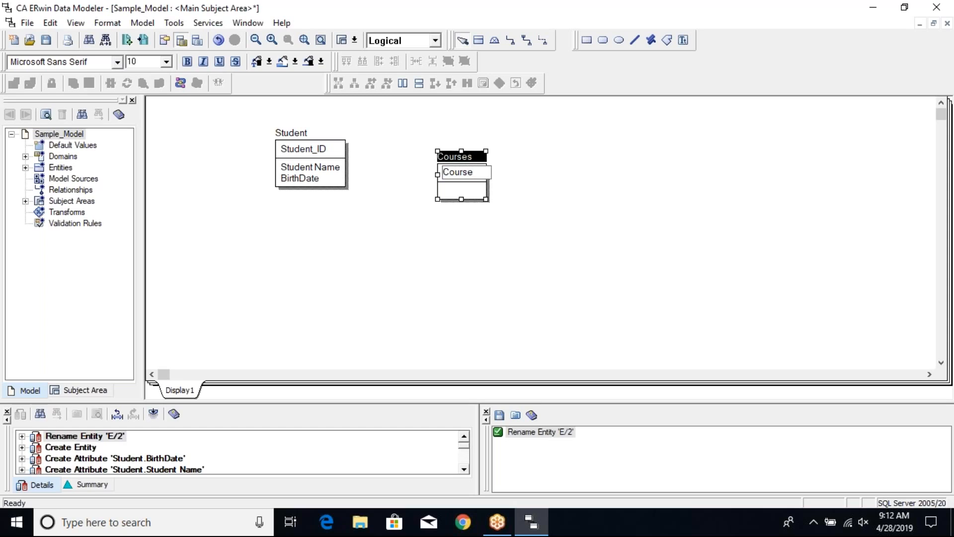
{"action": "type", "text": "_ID"}
{"action": "key", "text": "Tab"}
{"action": "type", "text": "C"}
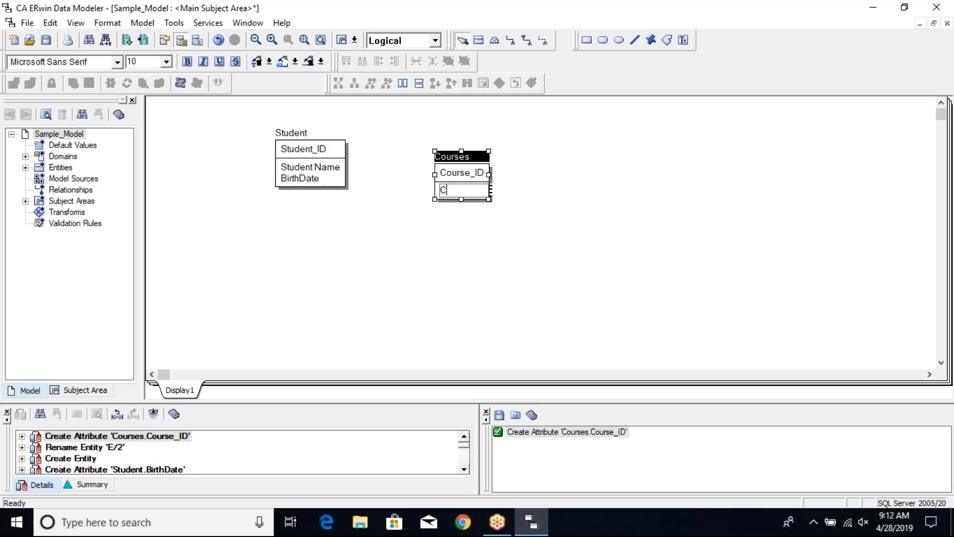
{"action": "type", "text": "ourse_Name"}
{"action": "key", "text": "Return"}
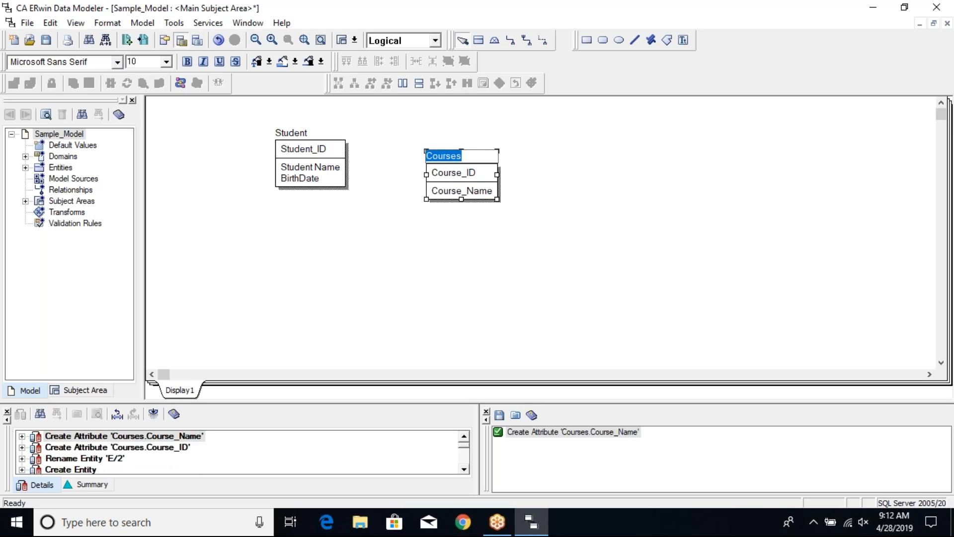
Undo the logged model actions back to the Create Entity transaction of Courses, removing that entity from the diagram
{"action": "left_click", "coordinate": [585, 220]}
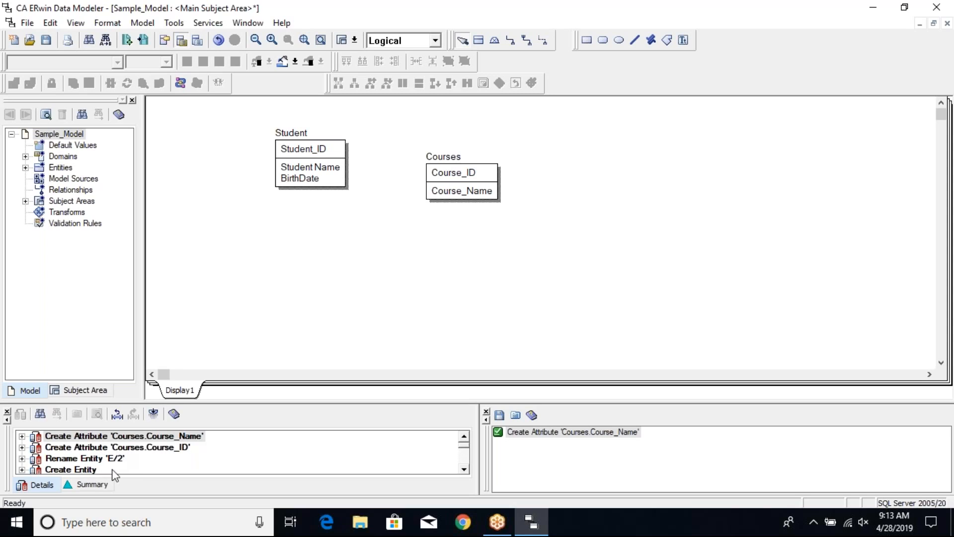
{"action": "left_click", "coordinate": [465, 470]}
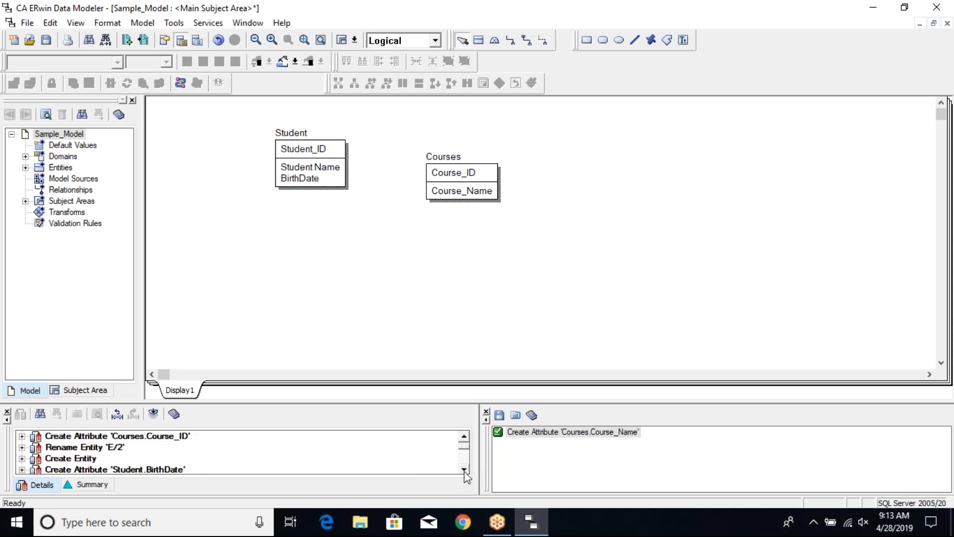
{"action": "left_click", "coordinate": [465, 470]}
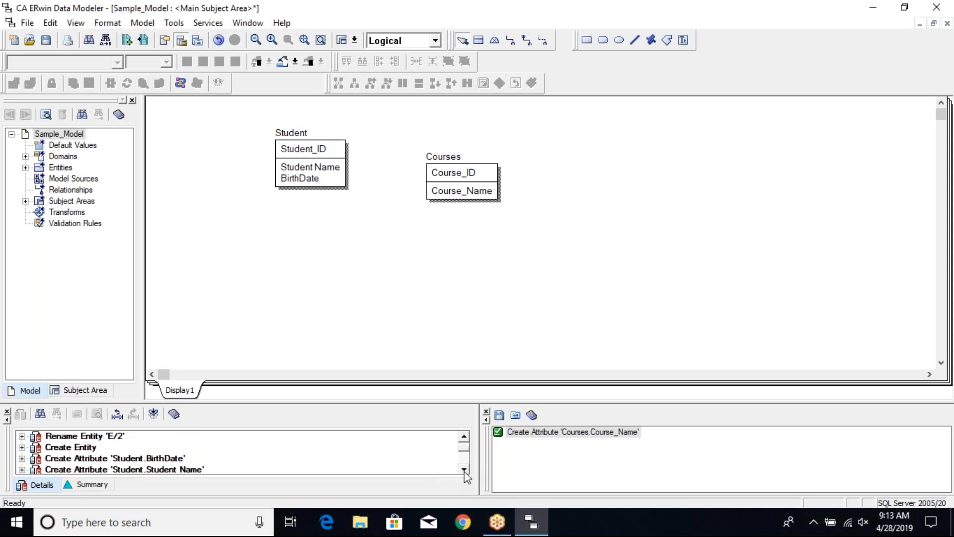
{"action": "left_click", "coordinate": [69, 450]}
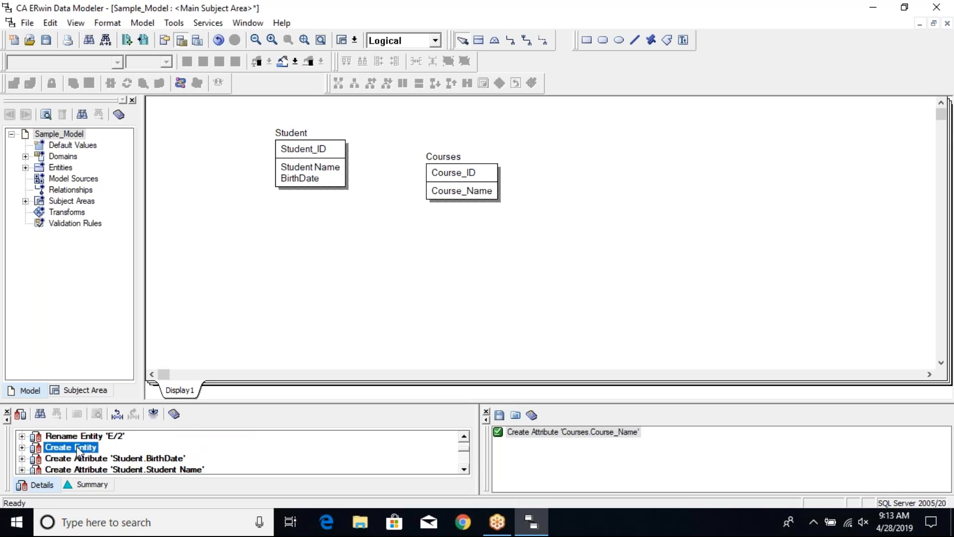
{"action": "right_click", "coordinate": [78, 450]}
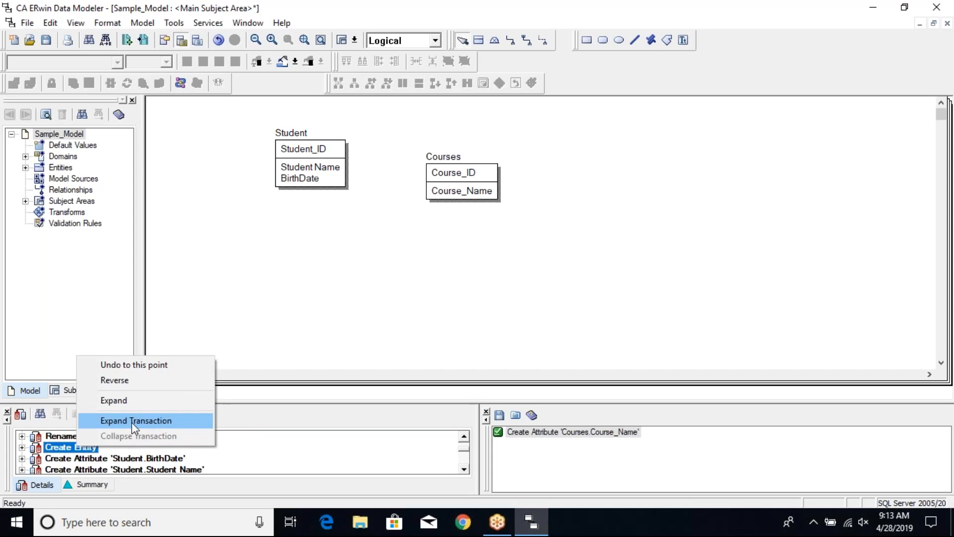
{"action": "left_click", "coordinate": [137, 366]}
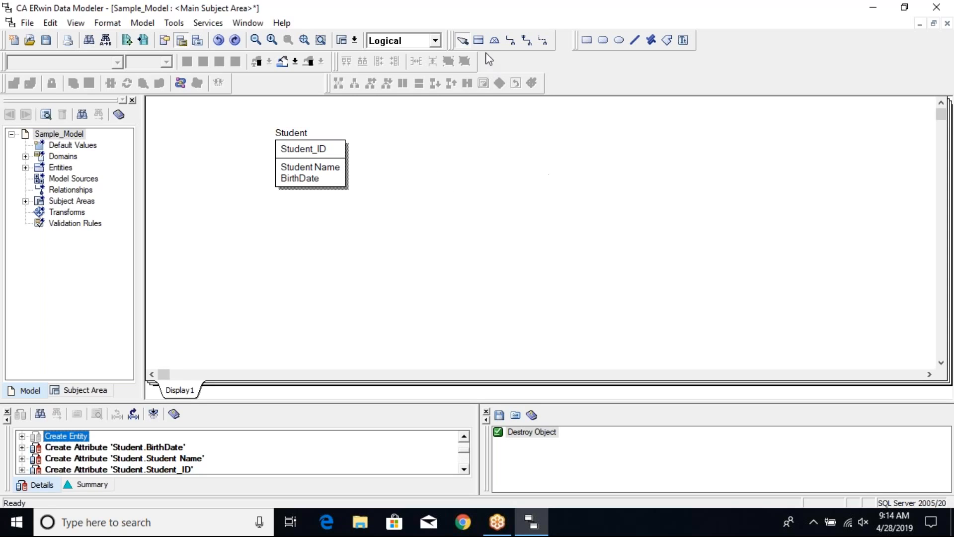
Place a new entity to the right of Student, named Courses, with key attribute Course_ID and non-key attribute Course_Name
{"action": "left_click", "coordinate": [479, 40]}
{"action": "left_click", "coordinate": [491, 193]}
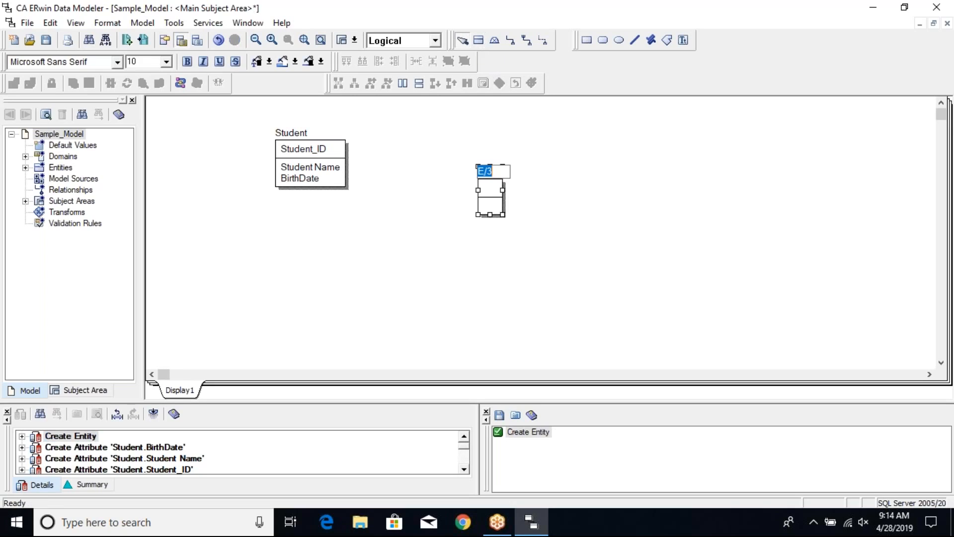
{"action": "type", "text": "Courses"}
{"action": "key", "text": "Tab"}
{"action": "type", "text": "Course_ID"}
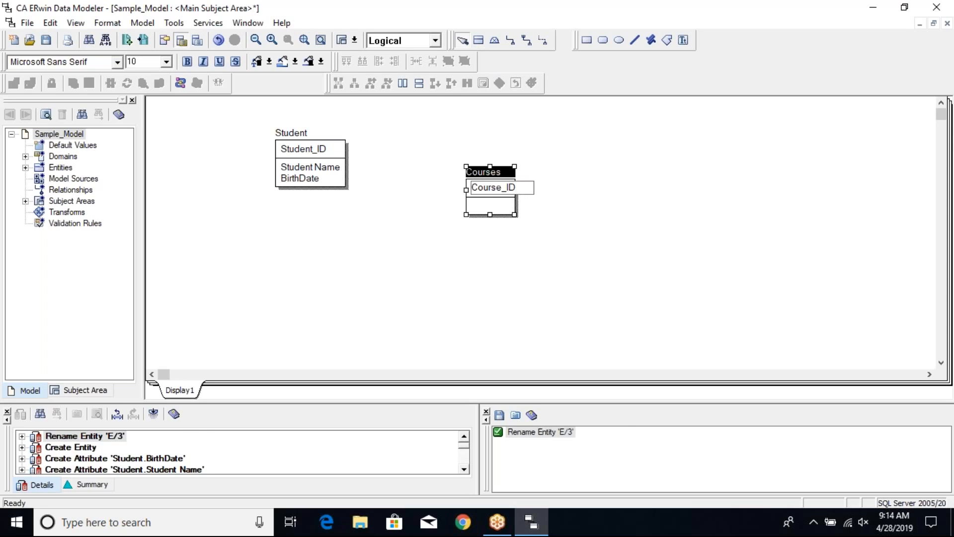
{"action": "key", "text": "Tab"}
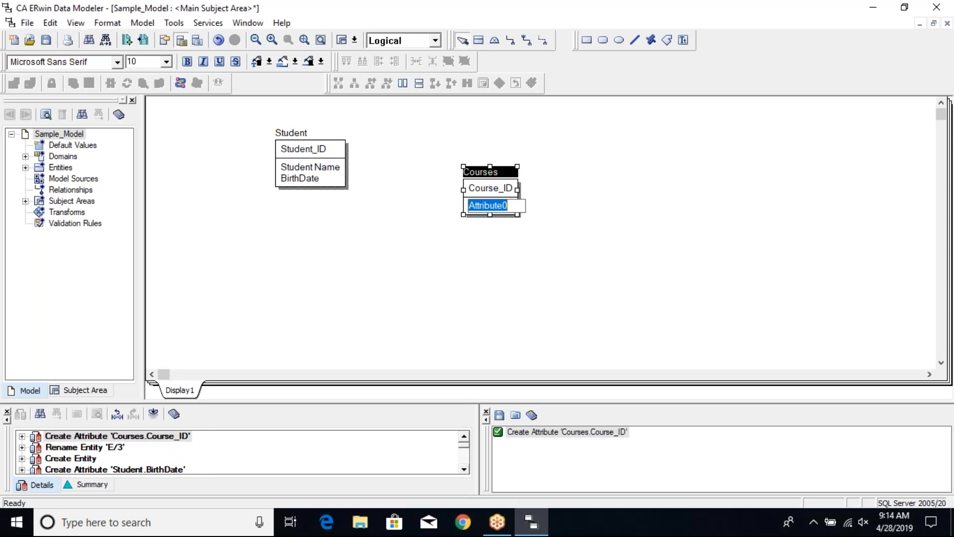
{"action": "type", "text": "Course"}
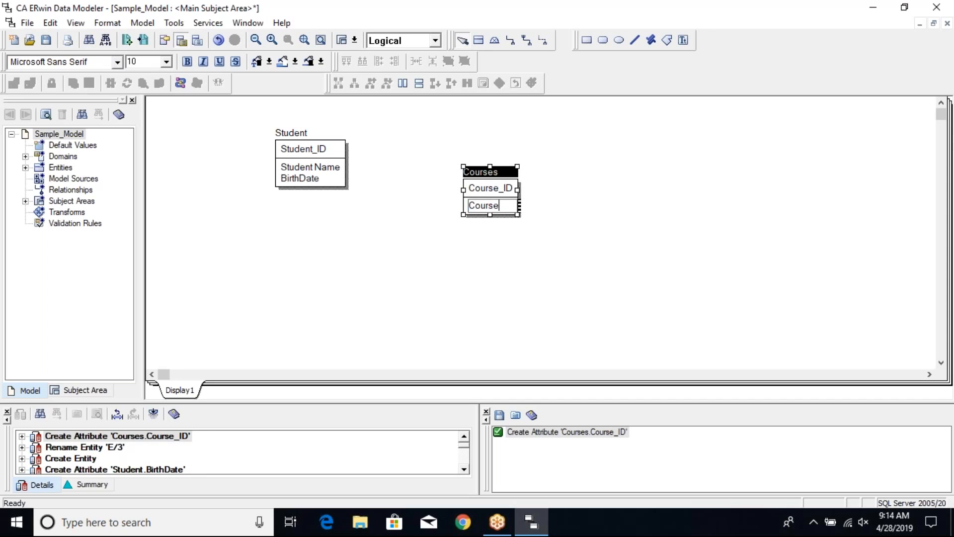
{"action": "type", "text": "_Name"}
{"action": "left_click", "coordinate": [489, 280]}
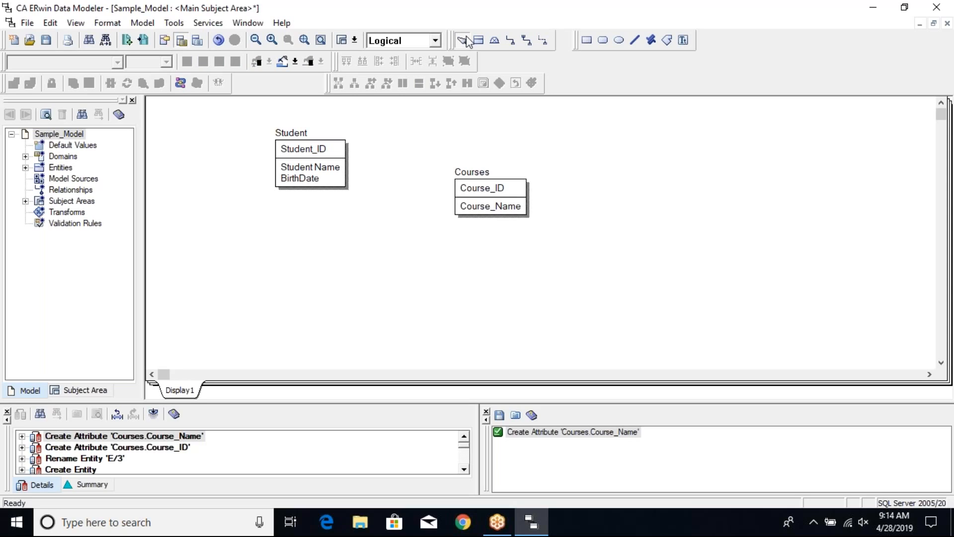
Compare the Student and Courses diagram in the Physical and Logical views, ending in the Logical view
{"action": "left_click", "coordinate": [435, 42]}
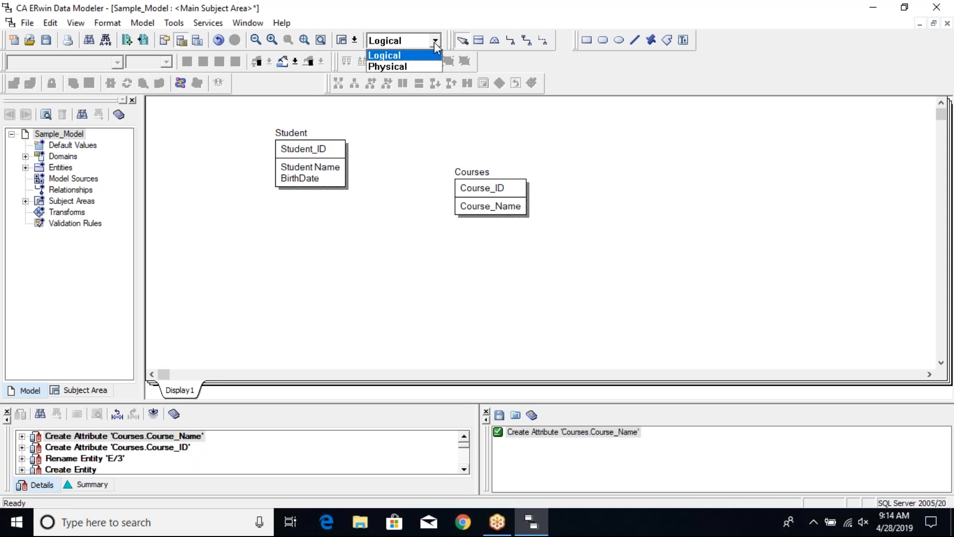
{"action": "left_click", "coordinate": [407, 65]}
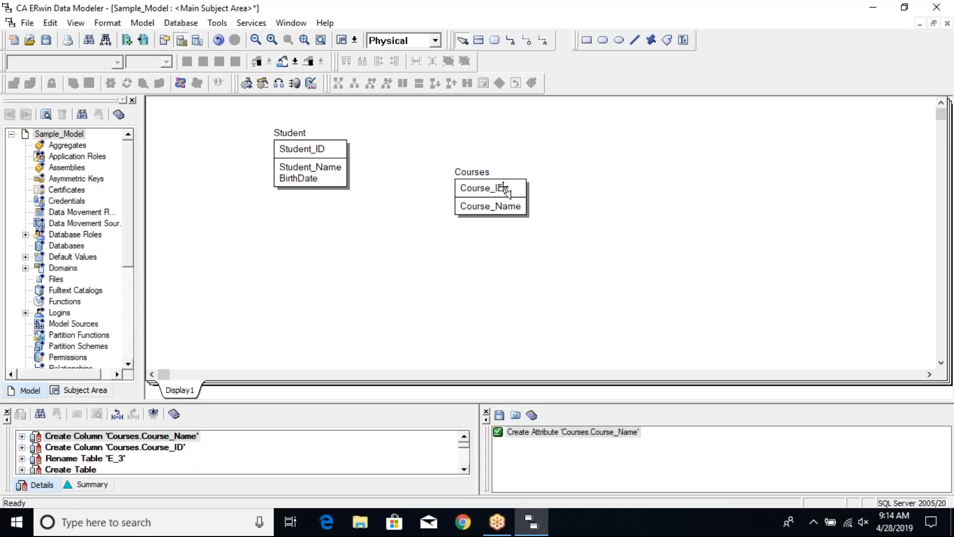
{"action": "left_click", "coordinate": [436, 41]}
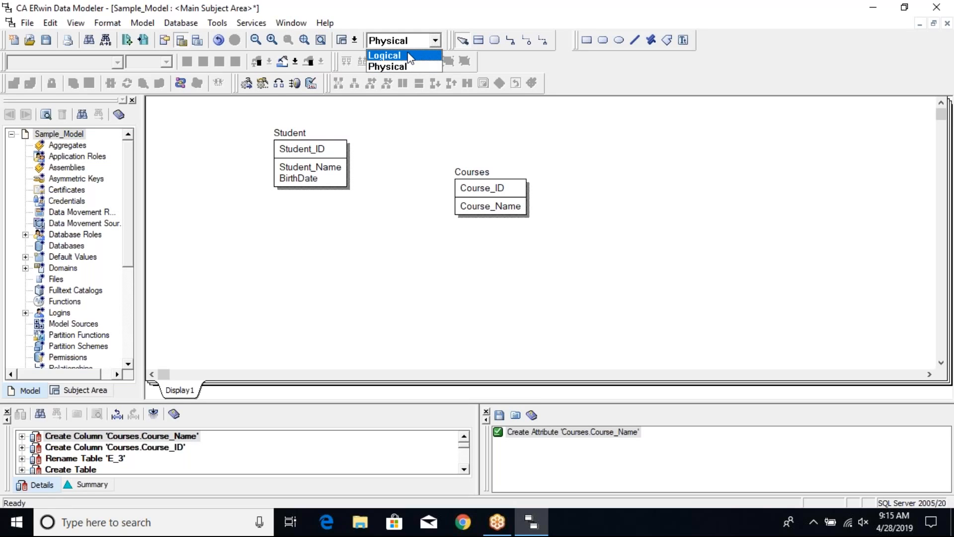
{"action": "left_click", "coordinate": [410, 56]}
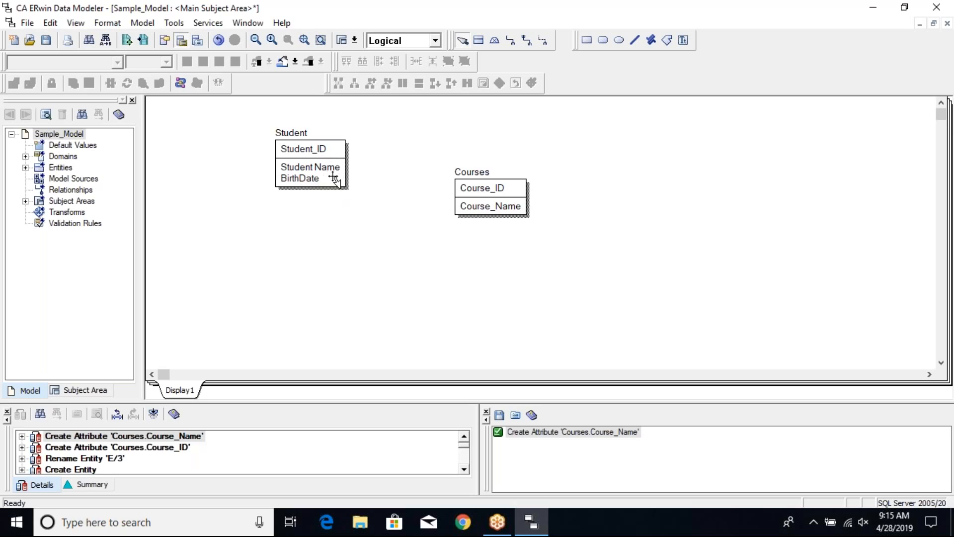
{"action": "left_click", "coordinate": [435, 41]}
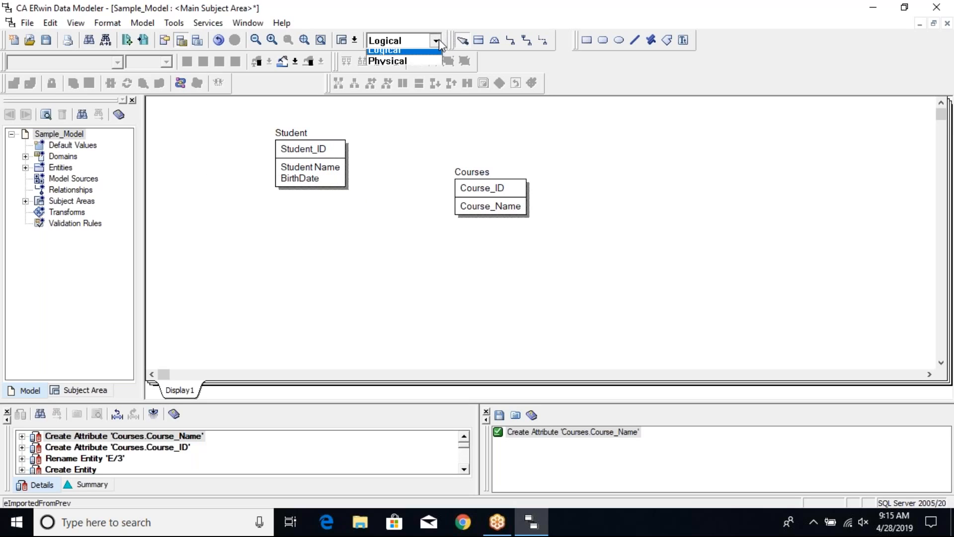
{"action": "left_click", "coordinate": [402, 67]}
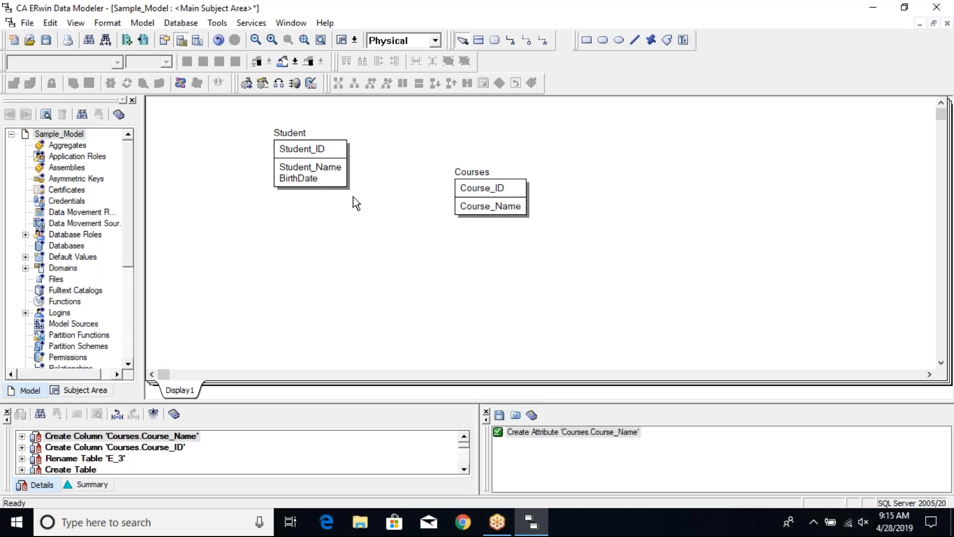
{"action": "left_click", "coordinate": [439, 40]}
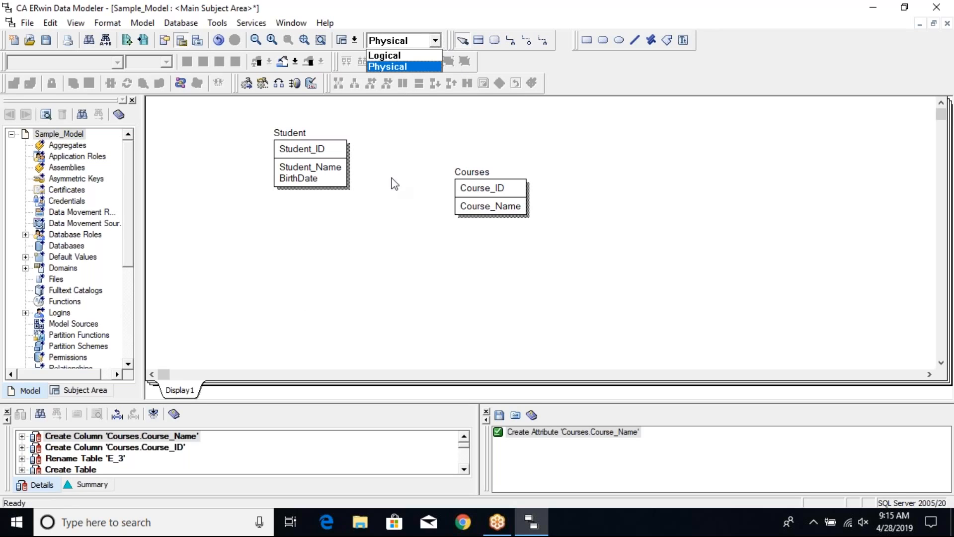
{"action": "left_click", "coordinate": [418, 58]}
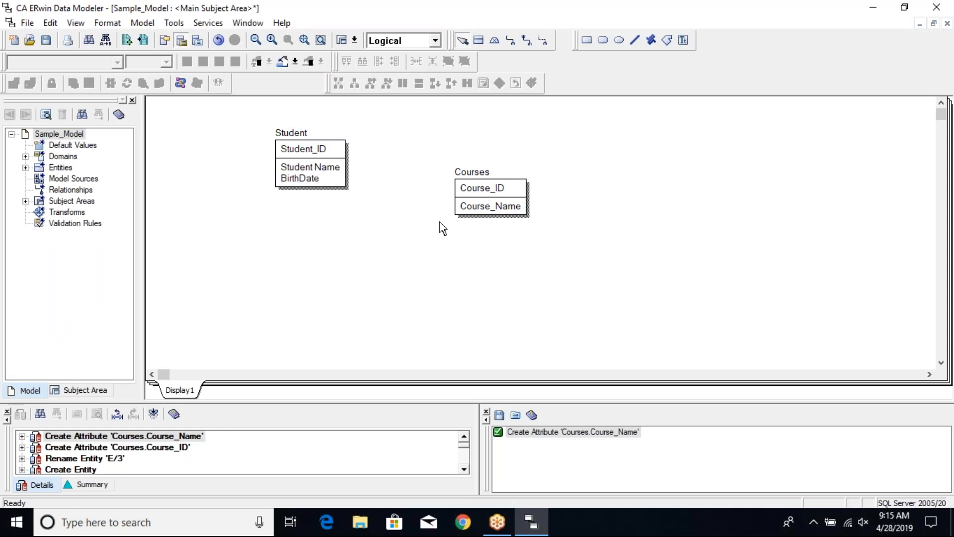
Open the Student entity's properties and examine its name, definition and volumetrics sizing settings
{"action": "left_click", "coordinate": [299, 133]}
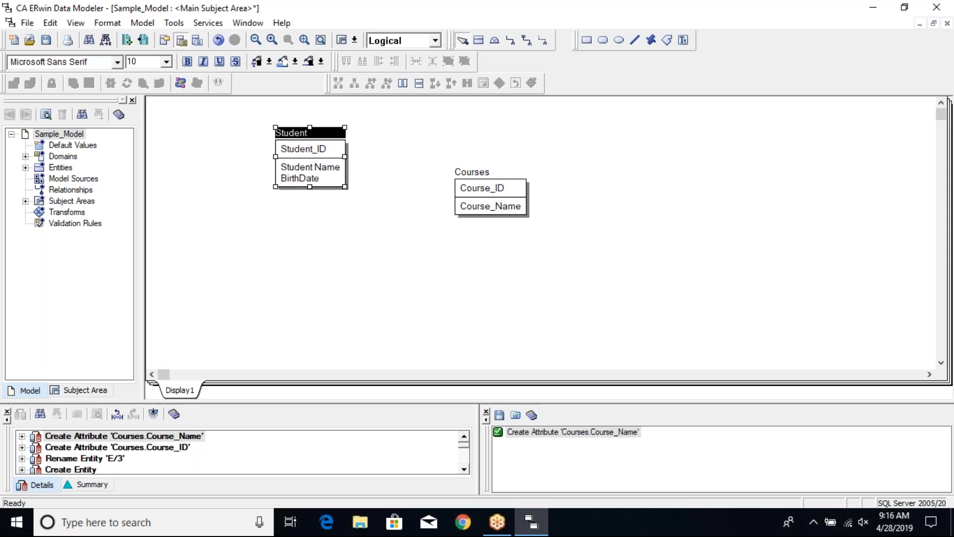
{"action": "right_click", "coordinate": [298, 132]}
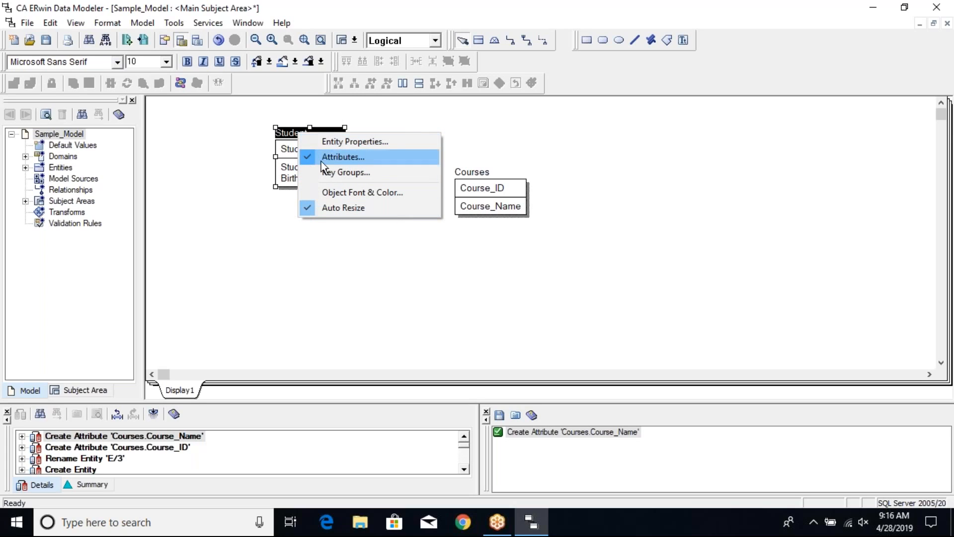
{"action": "left_click", "coordinate": [353, 143]}
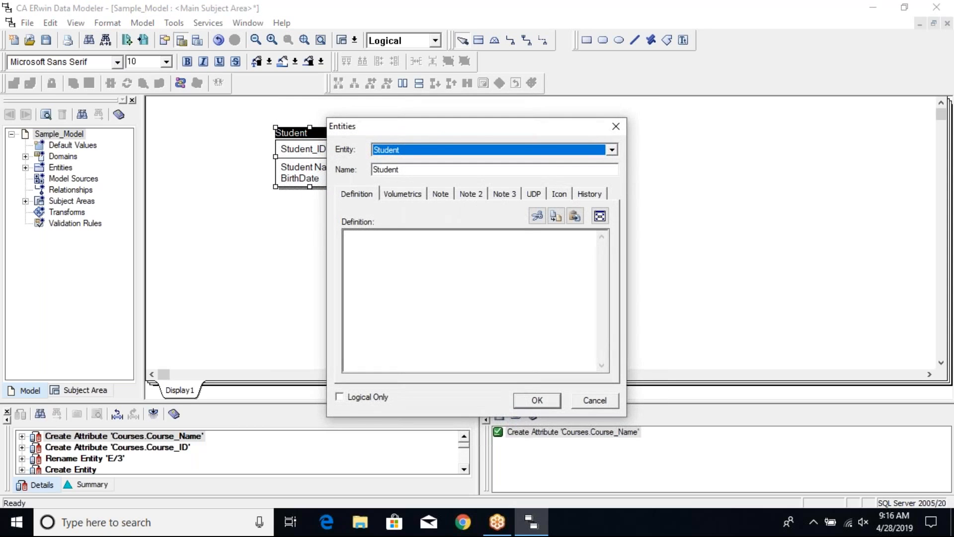
{"action": "left_click_drag", "start_coordinate": [460, 126], "coordinate": [392, 157]}
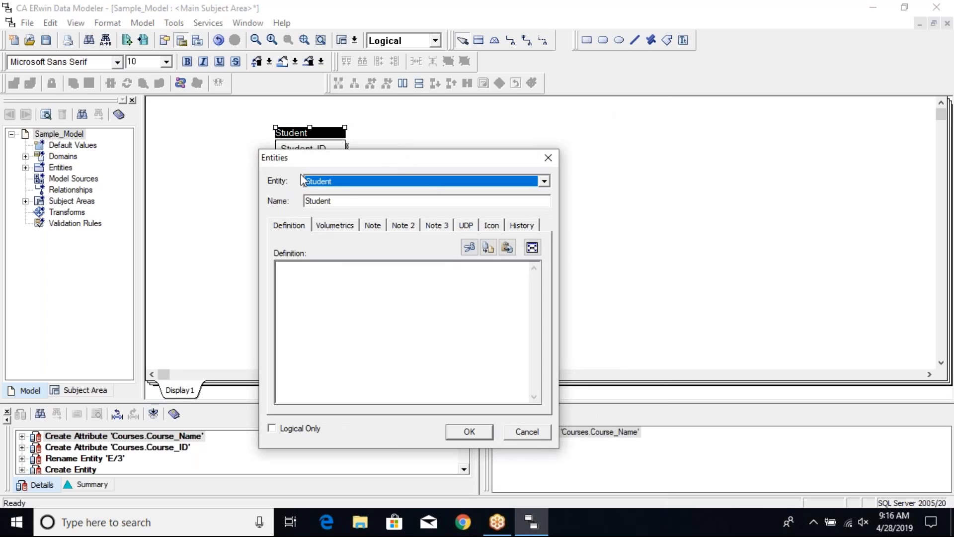
{"action": "left_click", "coordinate": [353, 201]}
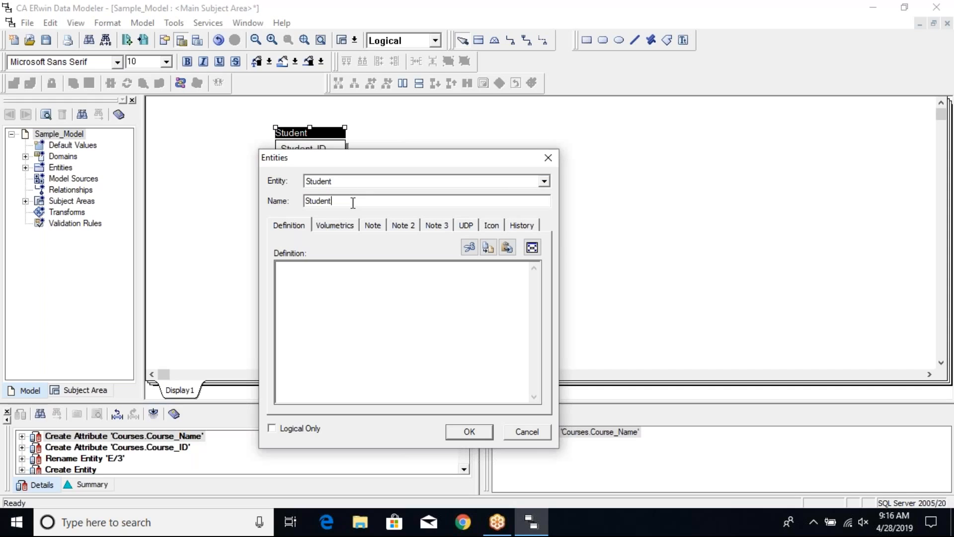
{"action": "left_click", "coordinate": [320, 278]}
{"action": "left_click", "coordinate": [345, 226]}
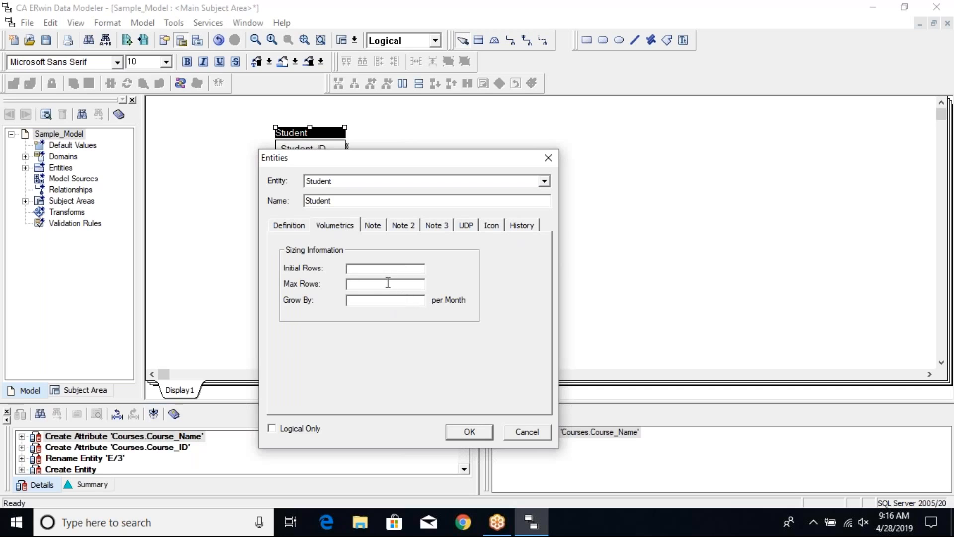
Examine the Student entity's three note pages and its history, return to its definition and accept the properties
{"action": "left_click", "coordinate": [380, 228]}
{"action": "left_click", "coordinate": [401, 227]}
{"action": "left_click", "coordinate": [436, 227]}
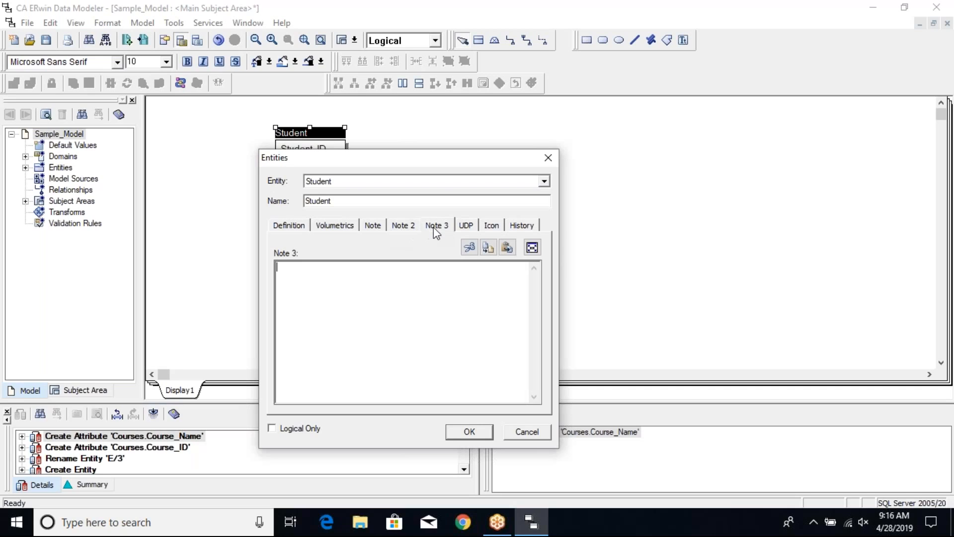
{"action": "left_click", "coordinate": [522, 227]}
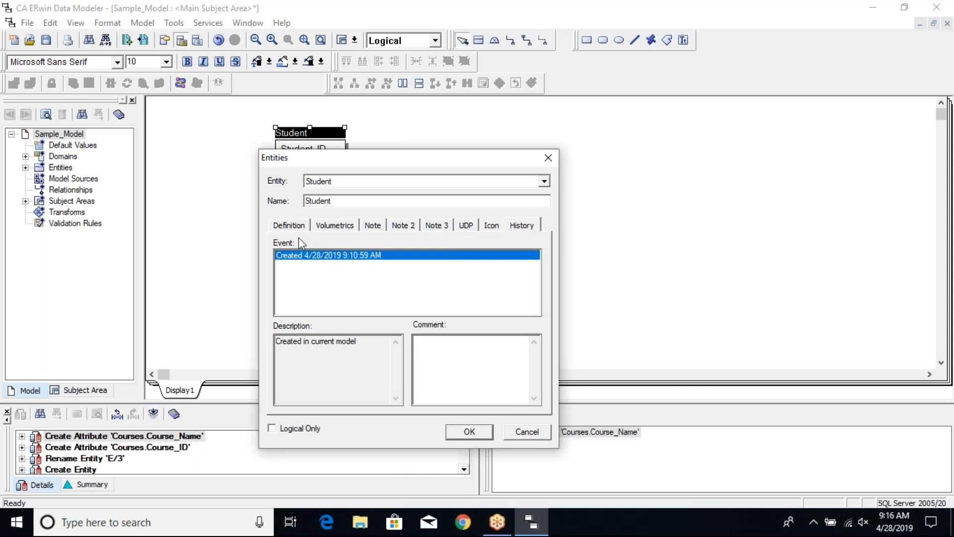
{"action": "left_click", "coordinate": [290, 228]}
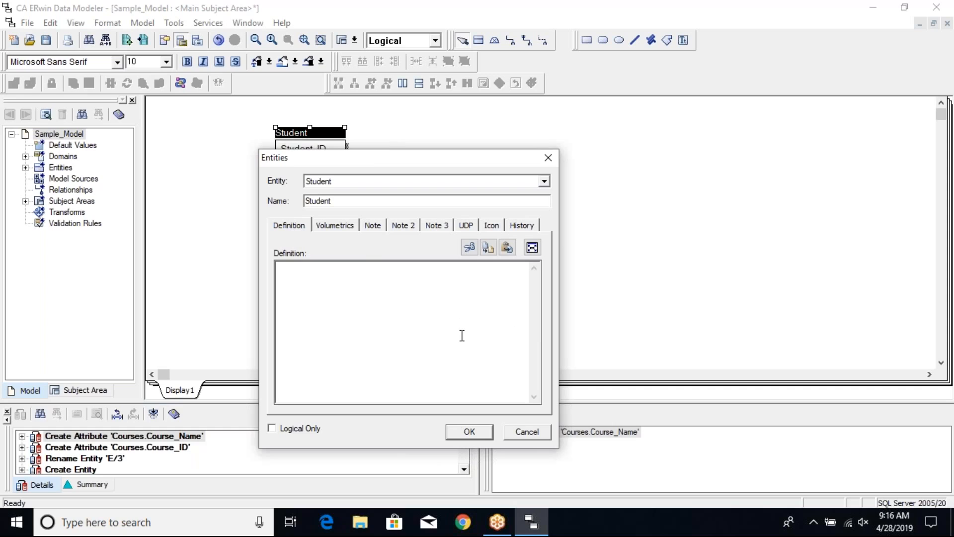
{"action": "left_click", "coordinate": [484, 433]}
{"action": "left_click", "coordinate": [440, 304]}
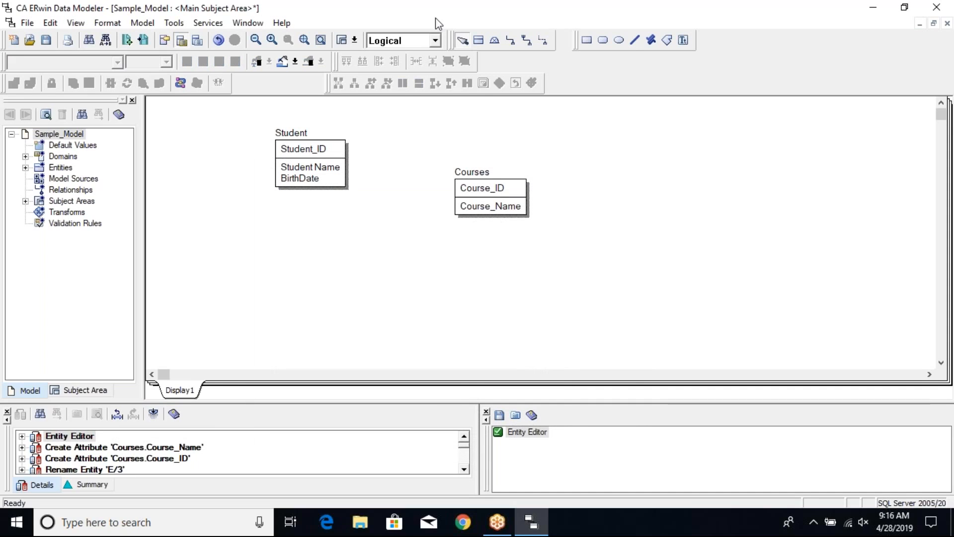
Switch the model to the Physical view and open the Student table's properties
{"action": "left_click", "coordinate": [435, 44]}
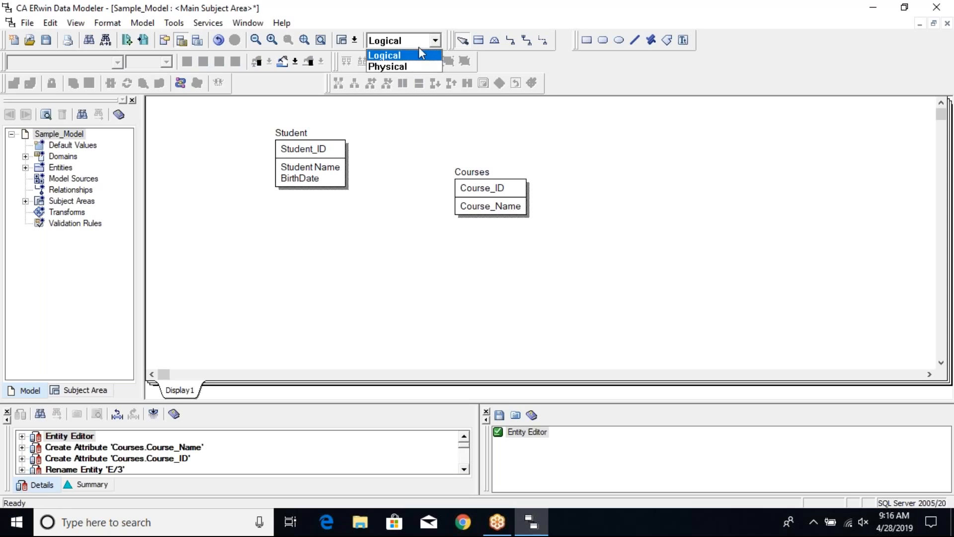
{"action": "left_click", "coordinate": [418, 65]}
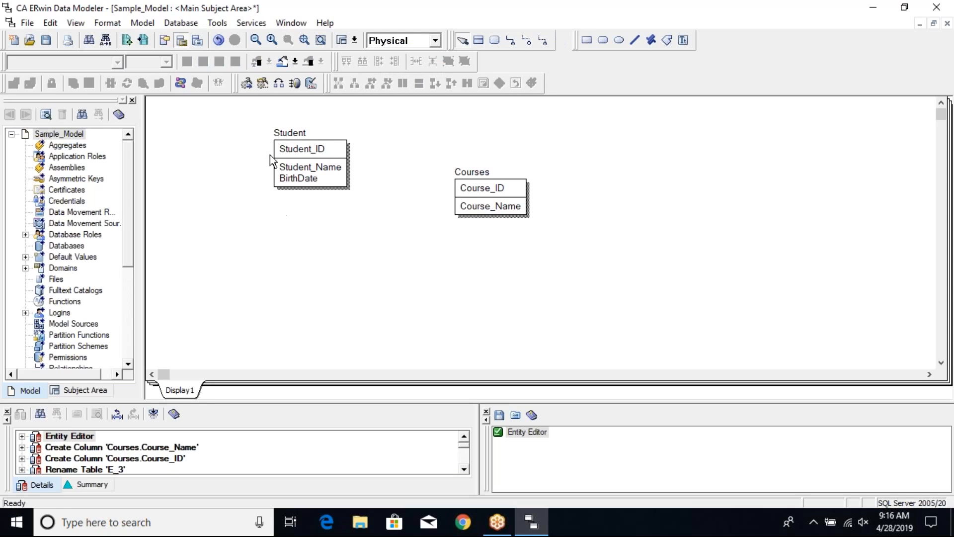
{"action": "left_click", "coordinate": [290, 135]}
{"action": "right_click", "coordinate": [290, 134]}
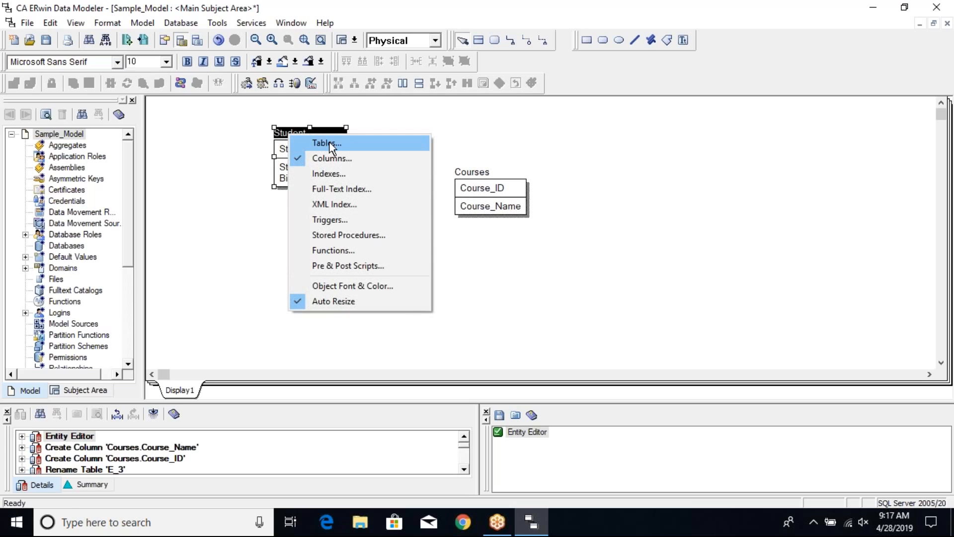
{"action": "left_click", "coordinate": [330, 142]}
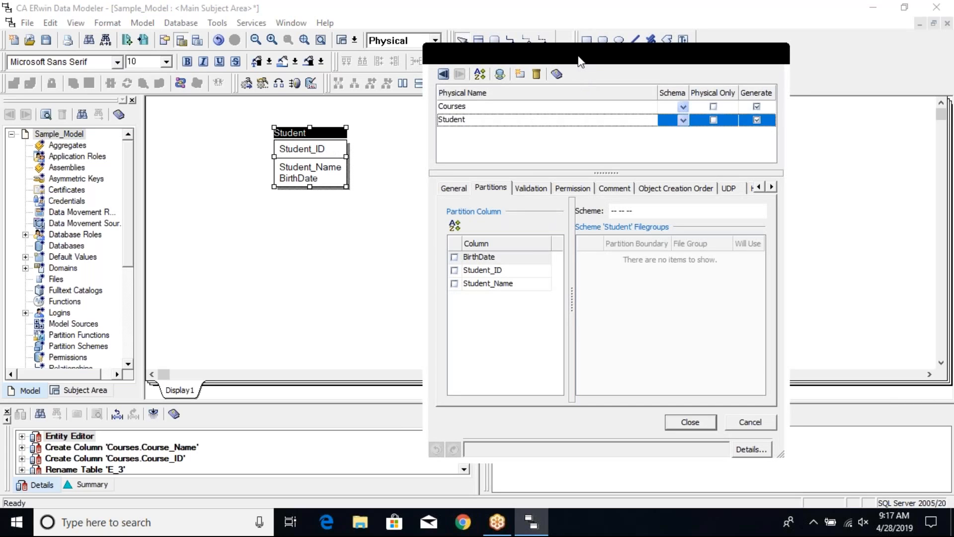
{"action": "left_click_drag", "start_coordinate": [578, 60], "coordinate": [429, 172]}
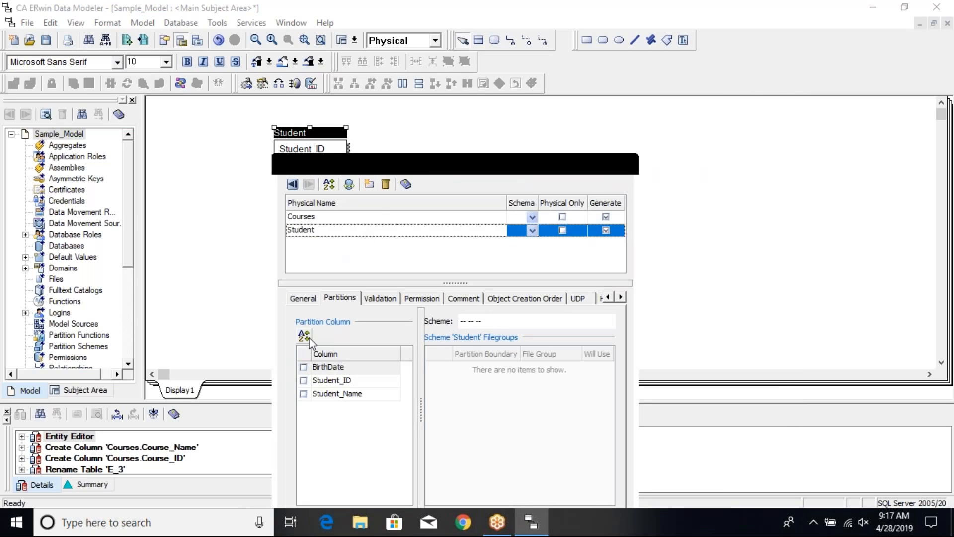
Examine the Student table's general, partition, validation and permission settings, and cancel the table properties
{"action": "left_click", "coordinate": [306, 299]}
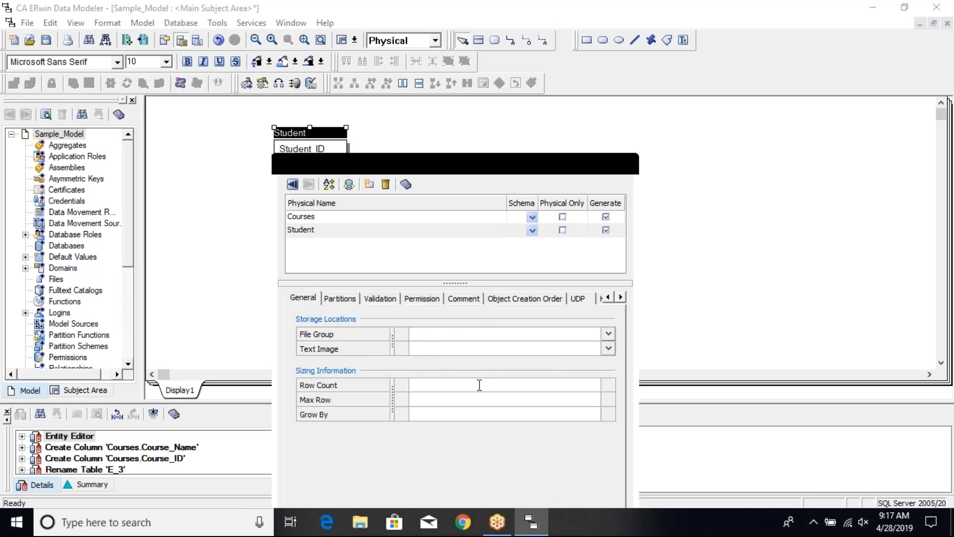
{"action": "left_click", "coordinate": [341, 300]}
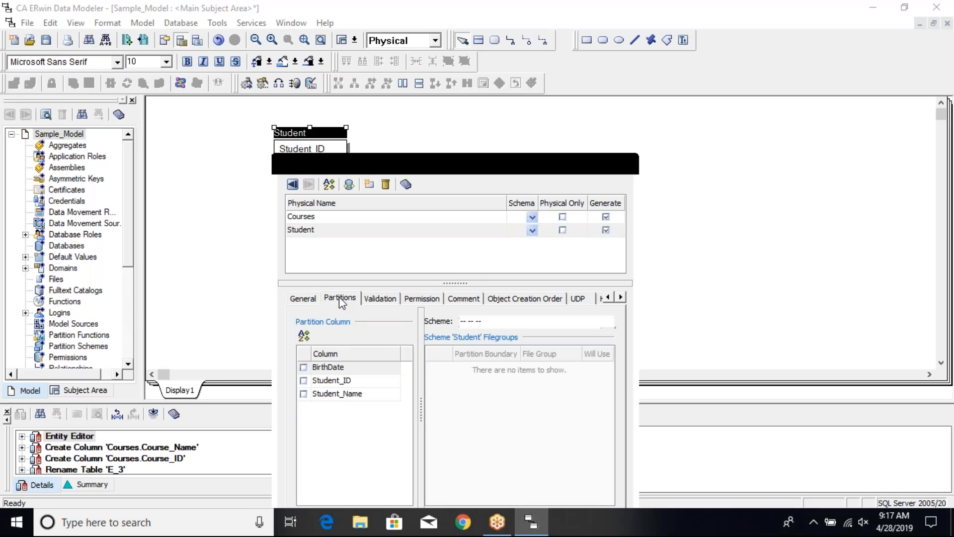
{"action": "left_click", "coordinate": [380, 300]}
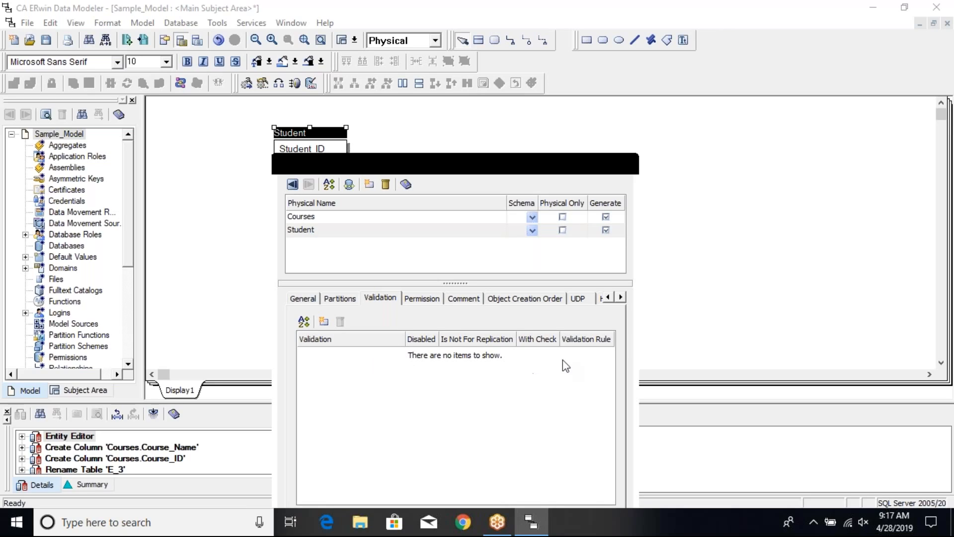
{"action": "left_click", "coordinate": [435, 304]}
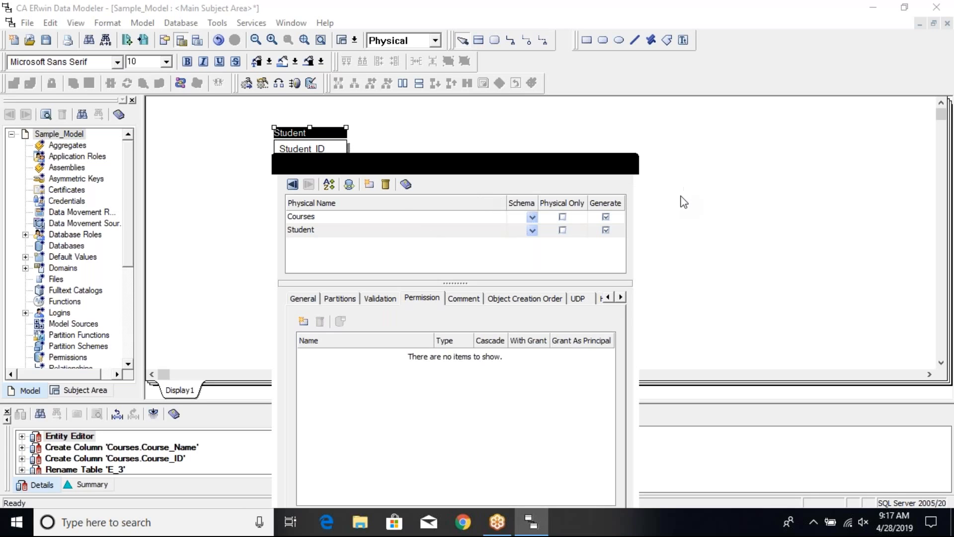
{"action": "left_click_drag", "start_coordinate": [535, 164], "coordinate": [554, 4]}
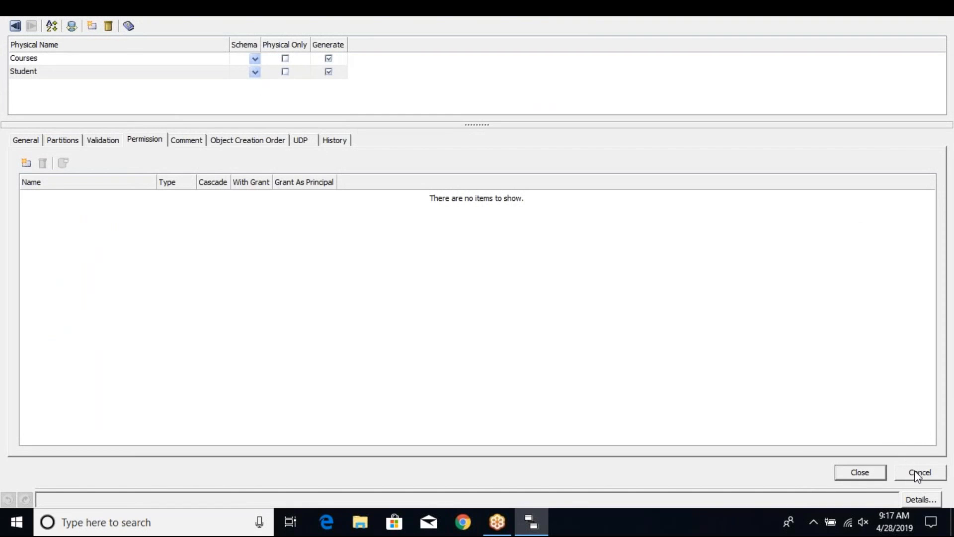
{"action": "left_click", "coordinate": [918, 473]}
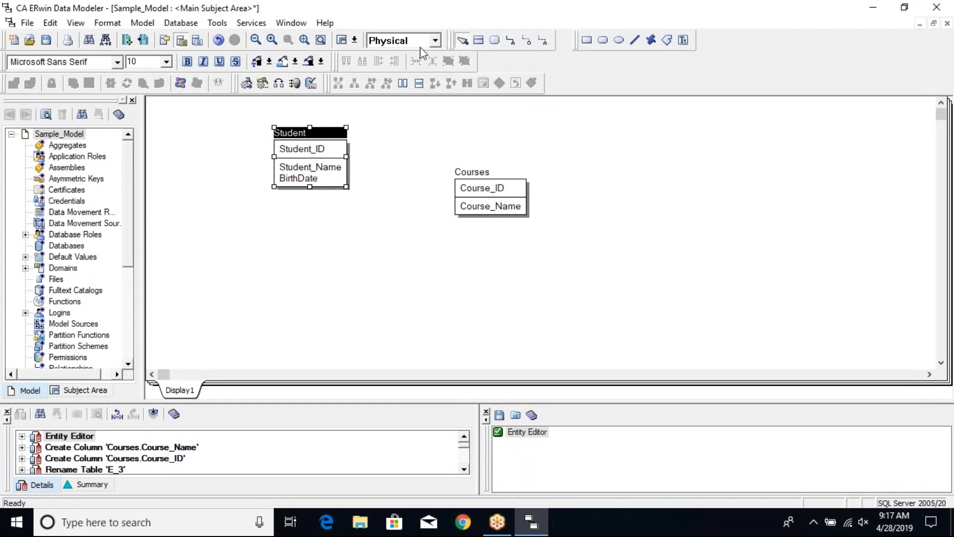
Return the model to the Logical view and open the attribute properties of the Student entity
{"action": "left_click", "coordinate": [435, 40]}
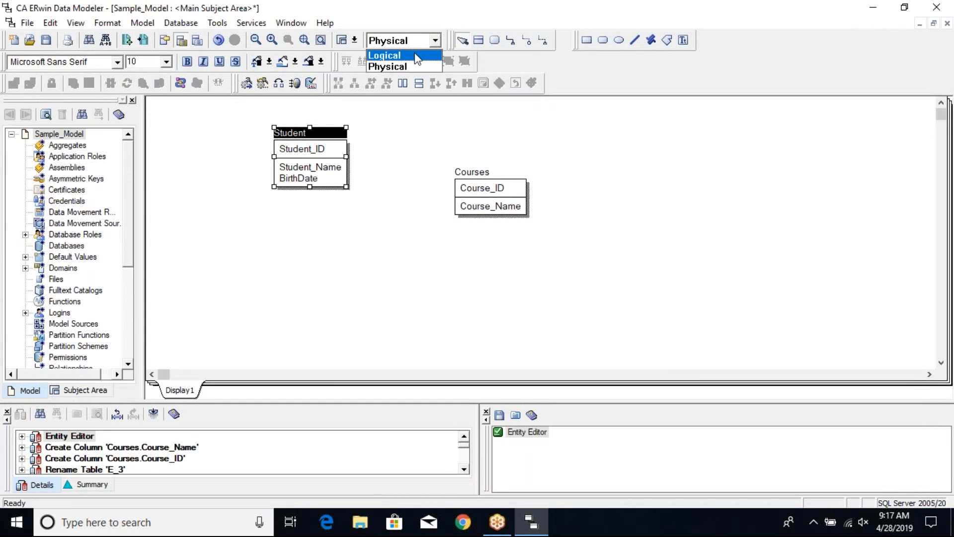
{"action": "left_click", "coordinate": [392, 56]}
{"action": "left_click", "coordinate": [324, 149]}
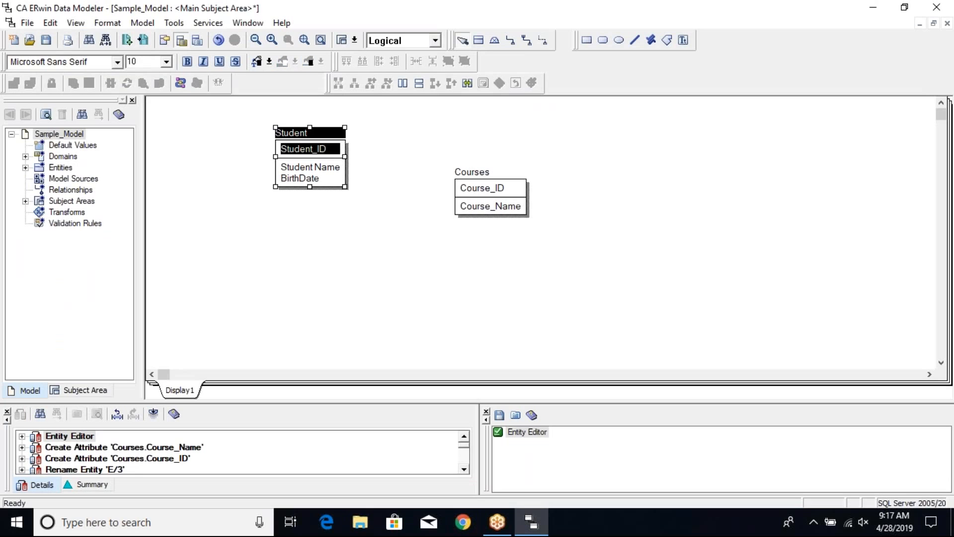
{"action": "right_click", "coordinate": [324, 152]}
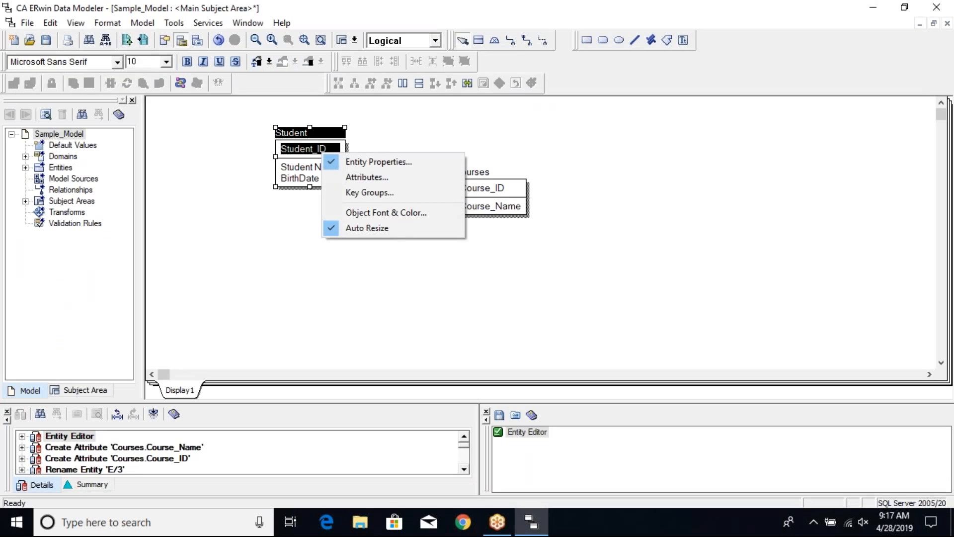
{"action": "left_click", "coordinate": [376, 179]}
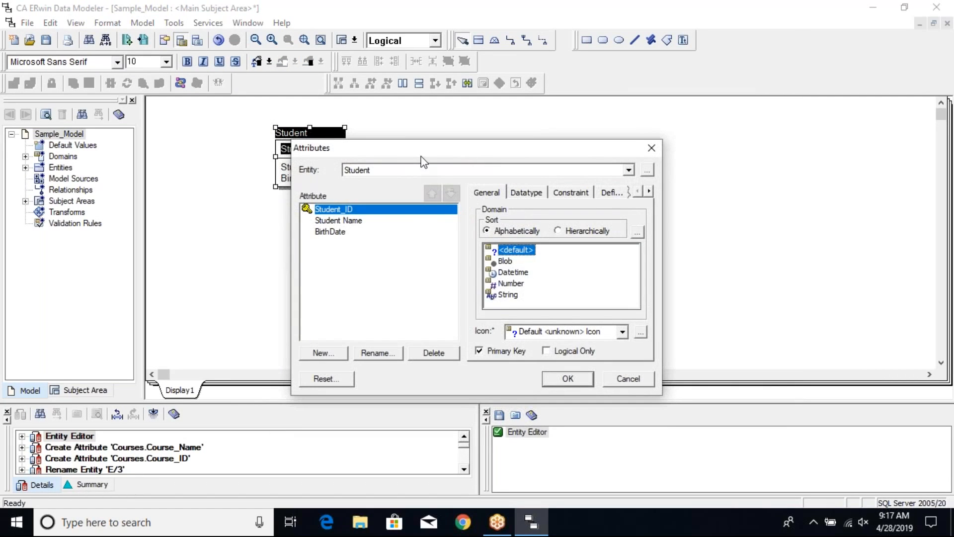
{"action": "left_click_drag", "start_coordinate": [419, 148], "coordinate": [368, 161]}
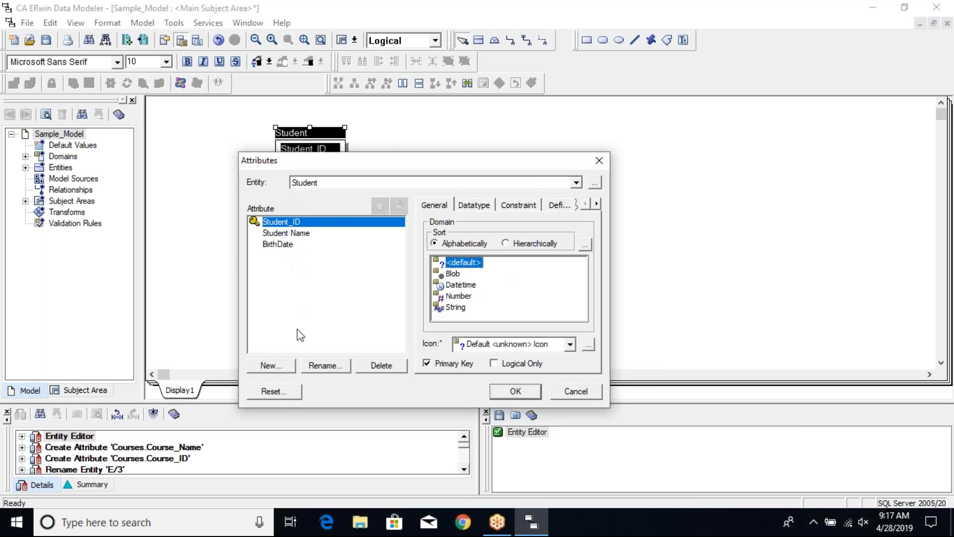
Open and cancel renaming of Student_ID, and add a trial <default> attribute to Student and delete it
{"action": "left_click", "coordinate": [324, 367]}
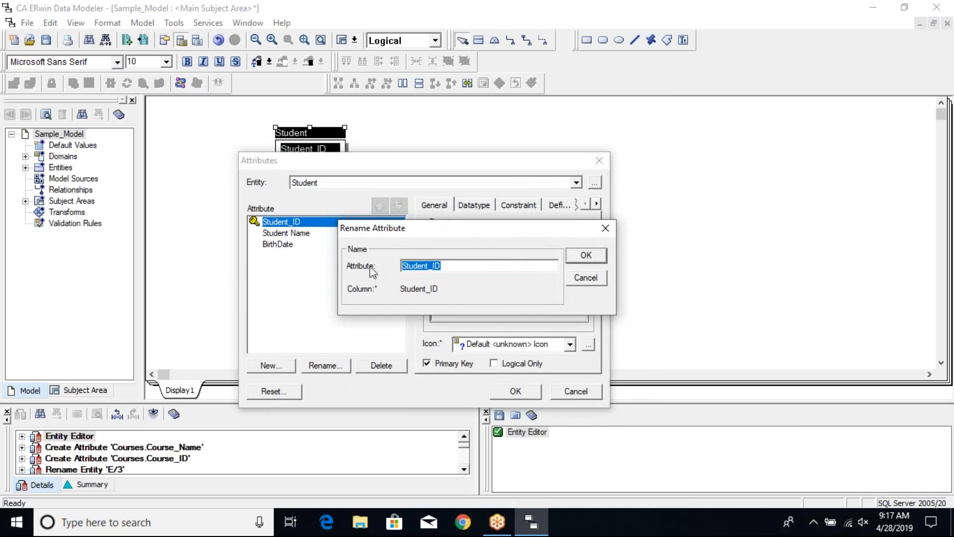
{"action": "left_click", "coordinate": [584, 278]}
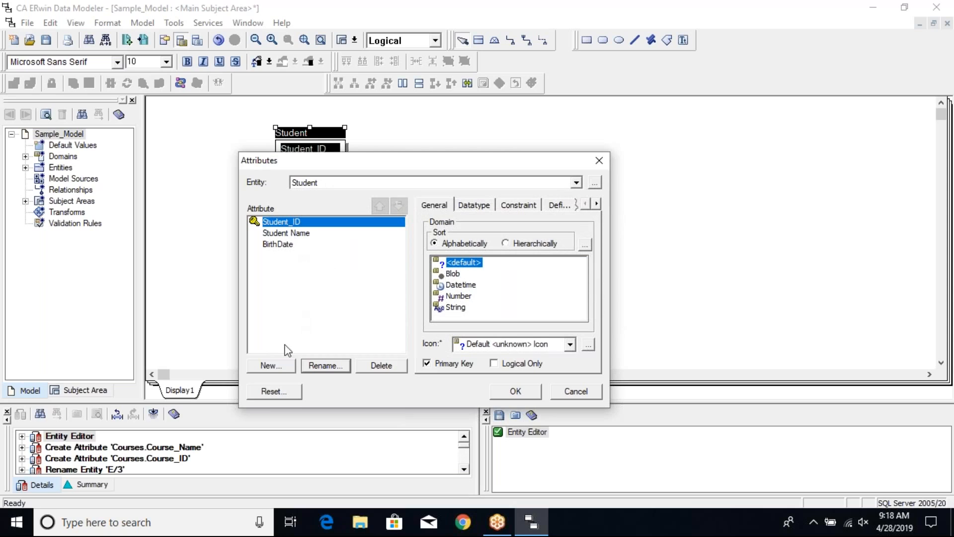
{"action": "left_click", "coordinate": [277, 365]}
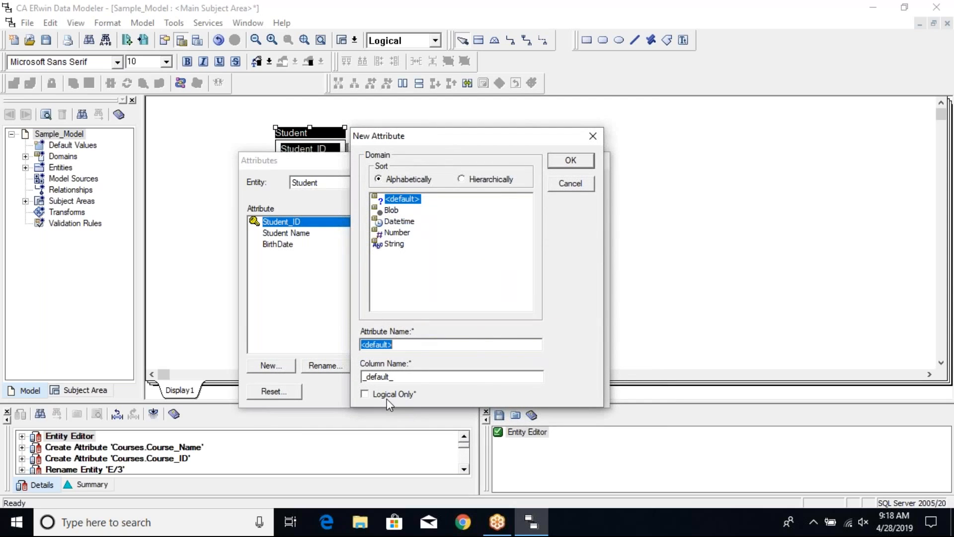
{"action": "left_click", "coordinate": [571, 160]}
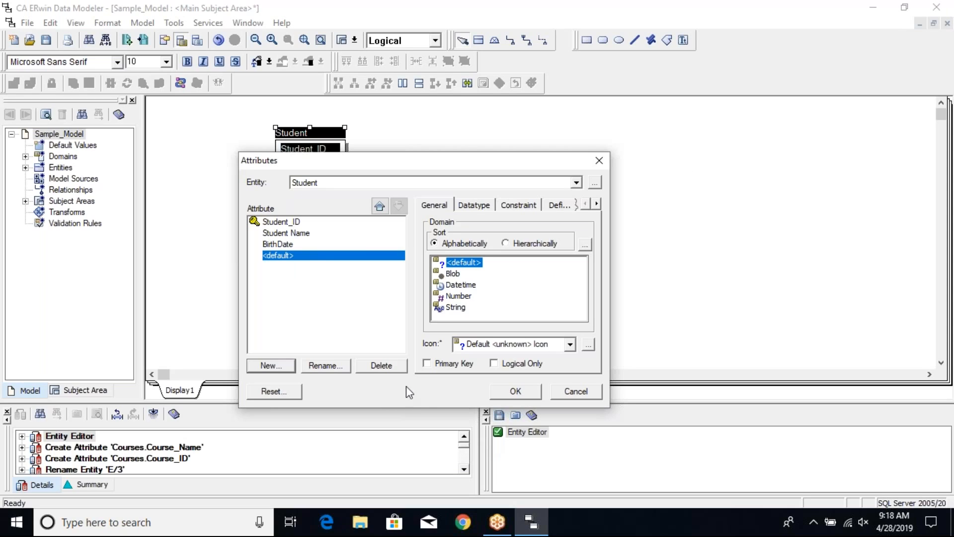
{"action": "left_click", "coordinate": [400, 365]}
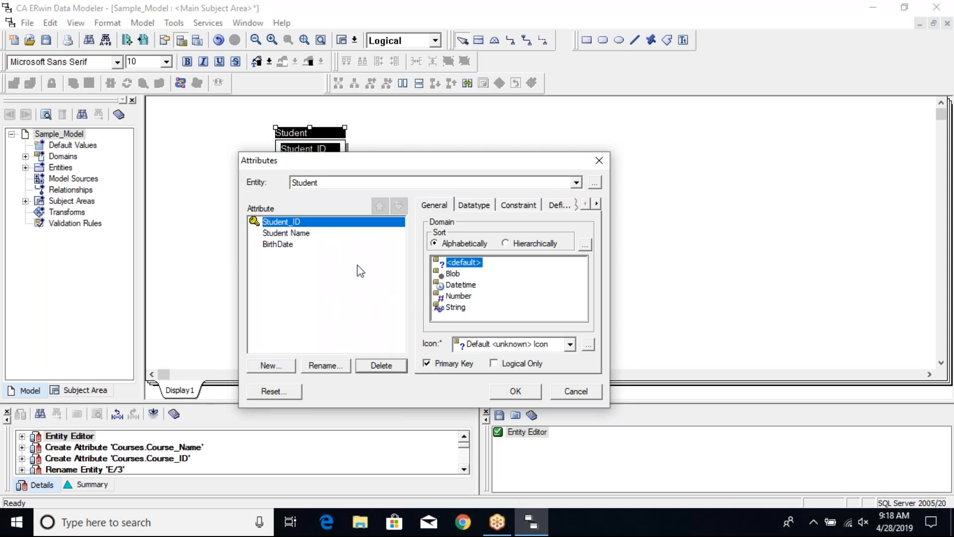
Look through the available datatypes for the Student_ID attribute and set its datatype to INTEGER
{"action": "left_click", "coordinate": [449, 209]}
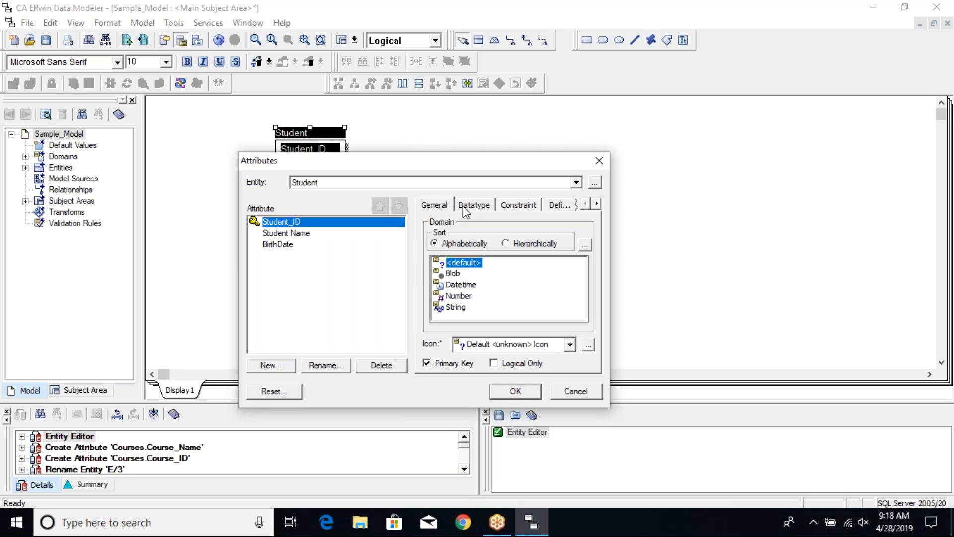
{"action": "left_click", "coordinate": [477, 205]}
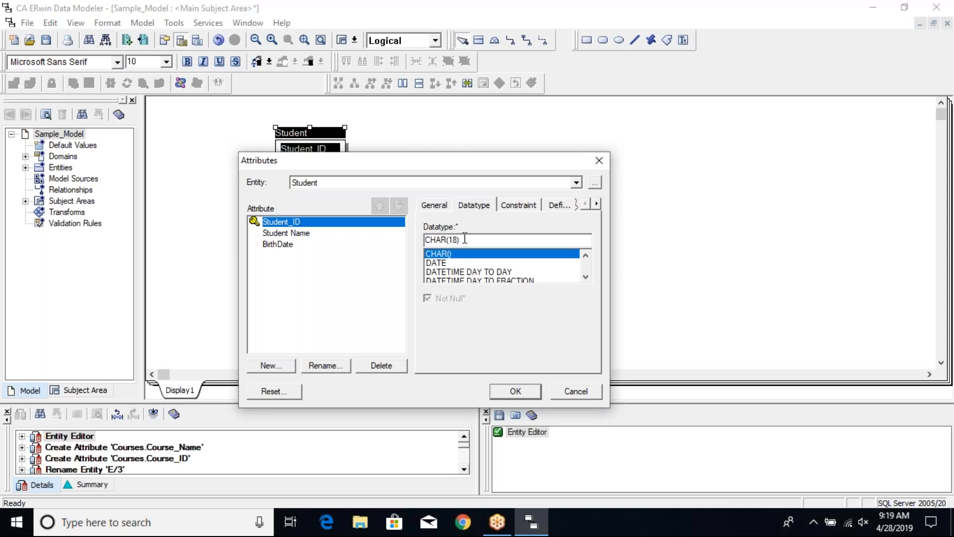
{"action": "left_click", "coordinate": [586, 256]}
{"action": "left_click", "coordinate": [586, 256]}
{"action": "left_click", "coordinate": [586, 256]}
{"action": "left_click", "coordinate": [586, 256]}
{"action": "left_click", "coordinate": [587, 256]}
{"action": "left_click", "coordinate": [586, 256]}
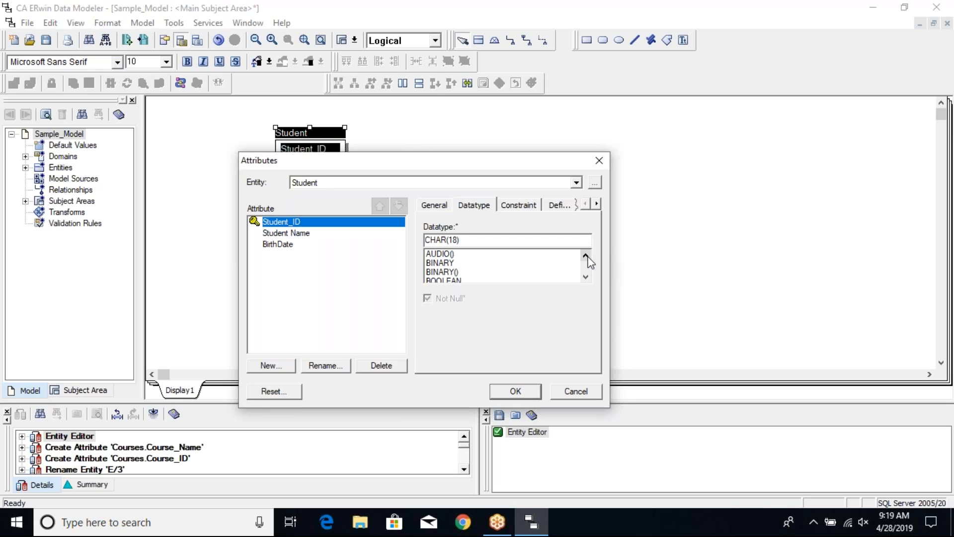
{"action": "left_click", "coordinate": [586, 277]}
{"action": "left_click", "coordinate": [586, 277]}
{"action": "left_click", "coordinate": [586, 277]}
{"action": "left_click", "coordinate": [586, 277]}
{"action": "left_click", "coordinate": [586, 277]}
{"action": "left_click", "coordinate": [586, 277]}
{"action": "left_click", "coordinate": [586, 277]}
{"action": "left_click", "coordinate": [586, 277]}
{"action": "left_click", "coordinate": [586, 277]}
{"action": "left_click", "coordinate": [586, 277]}
{"action": "left_click", "coordinate": [586, 277]}
{"action": "left_click", "coordinate": [586, 277]}
{"action": "left_click", "coordinate": [586, 277]}
{"action": "left_click", "coordinate": [586, 277]}
{"action": "left_click", "coordinate": [586, 277]}
{"action": "left_click", "coordinate": [586, 277]}
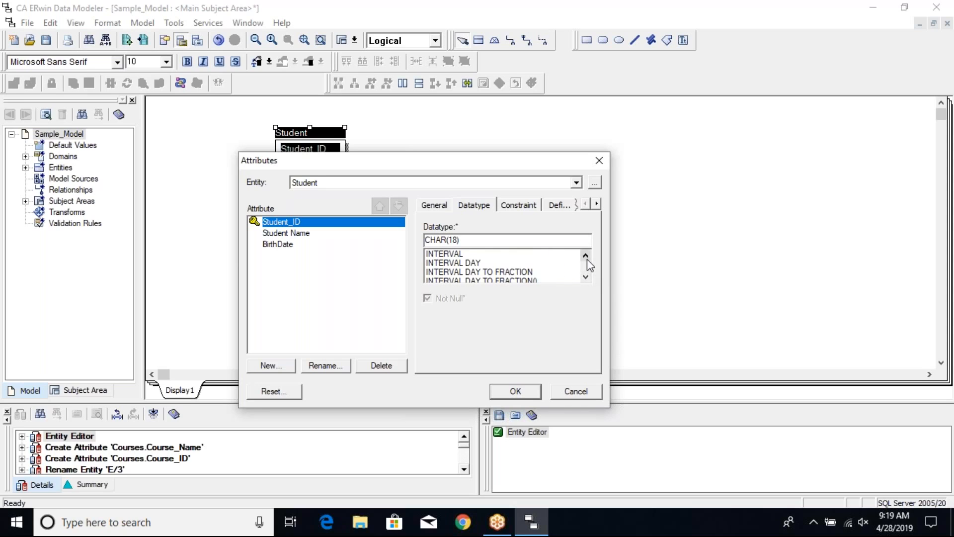
{"action": "left_click", "coordinate": [586, 256]}
{"action": "left_click", "coordinate": [586, 256]}
{"action": "left_click", "coordinate": [446, 263]}
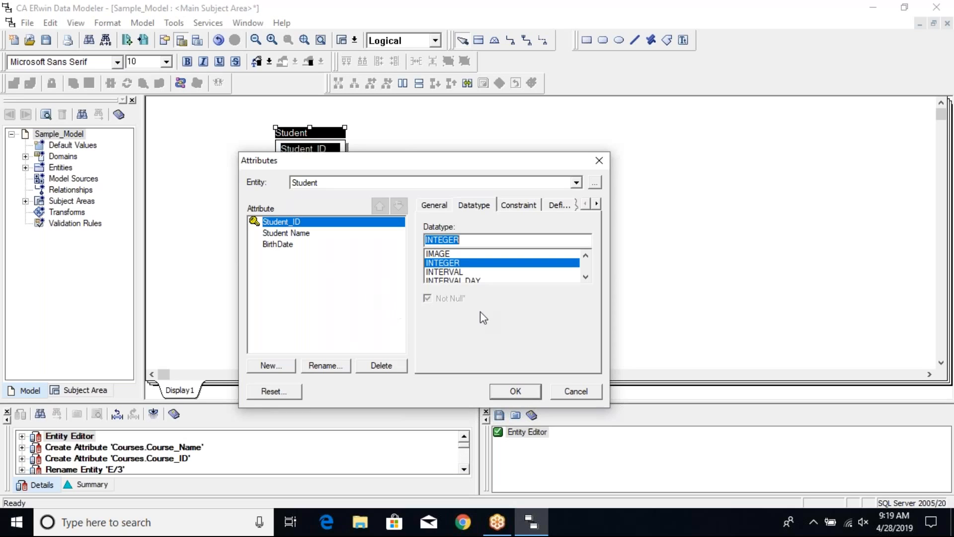
Examine the validation constraint, default and definition settings of the Student_ID attribute
{"action": "left_click", "coordinate": [519, 205]}
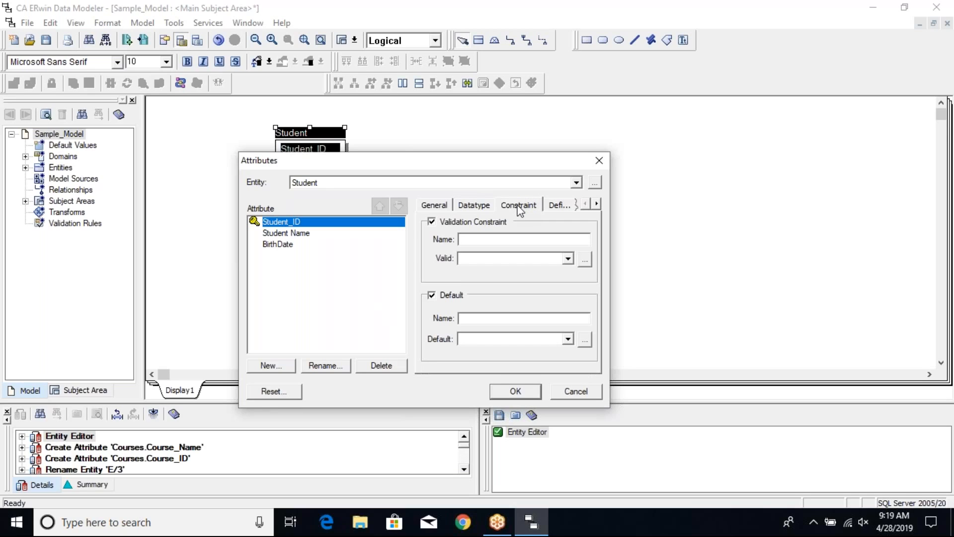
{"action": "left_click", "coordinate": [597, 204]}
{"action": "left_click", "coordinate": [597, 204]}
{"action": "left_click", "coordinate": [490, 207]}
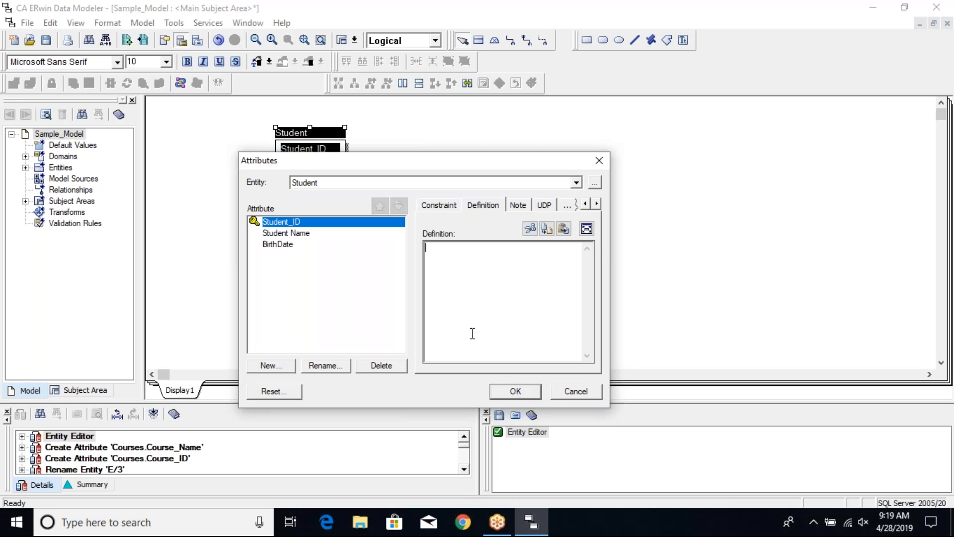
Review the datatype of the Student Name attribute and mark the attribute as Not Null
{"action": "left_click", "coordinate": [279, 234]}
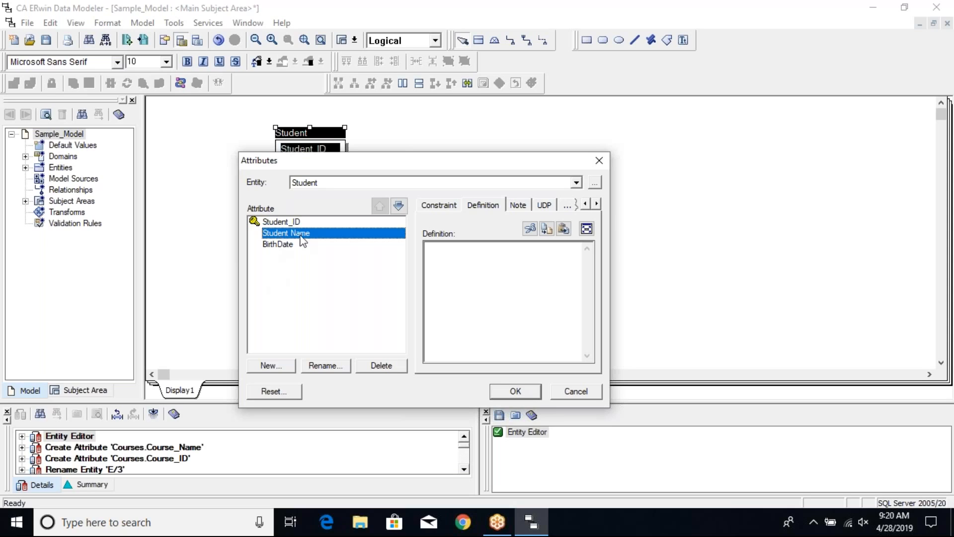
{"action": "left_click", "coordinate": [586, 204]}
{"action": "left_click", "coordinate": [586, 205]}
{"action": "left_click", "coordinate": [481, 206]}
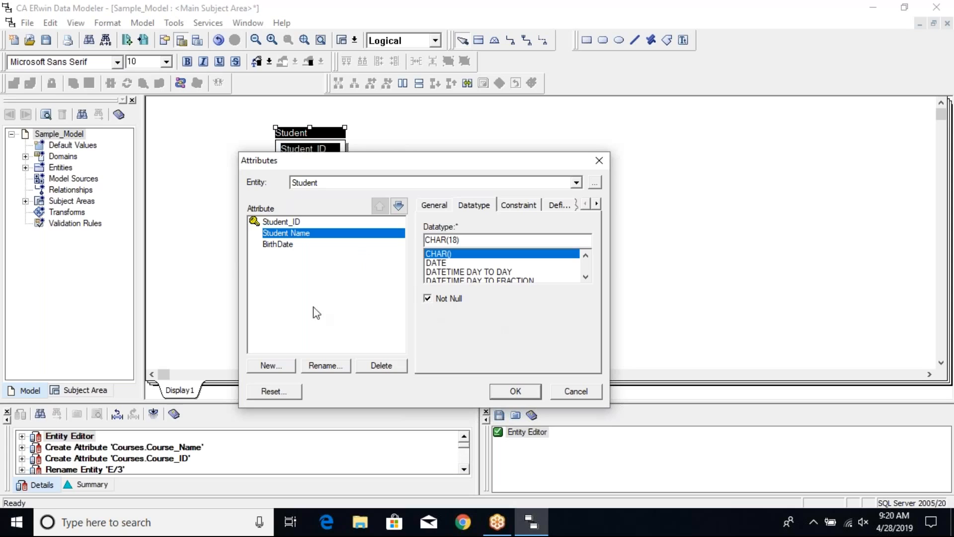
Set the BirthDate attribute's datatype to DATE and accept the Student attribute changes
{"action": "left_click", "coordinate": [285, 247]}
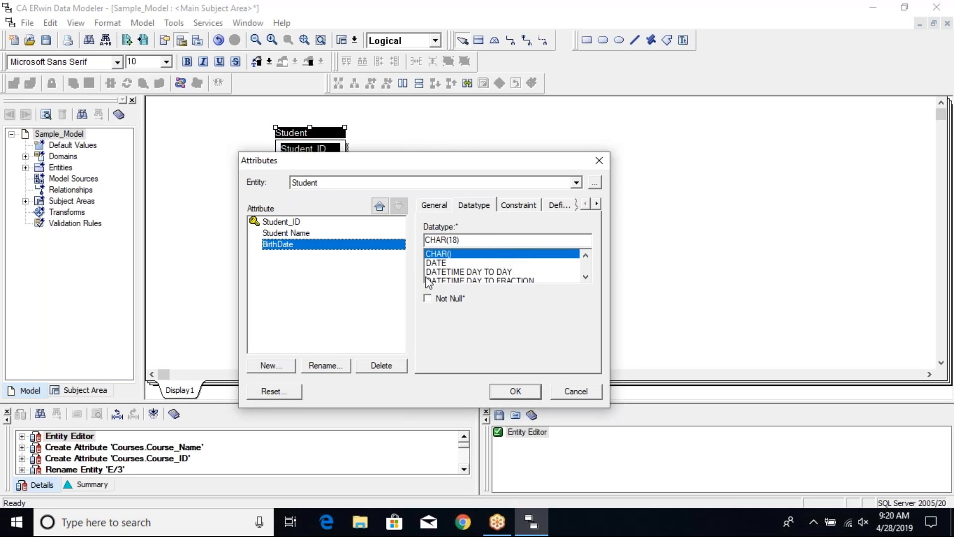
{"action": "left_click", "coordinate": [444, 264]}
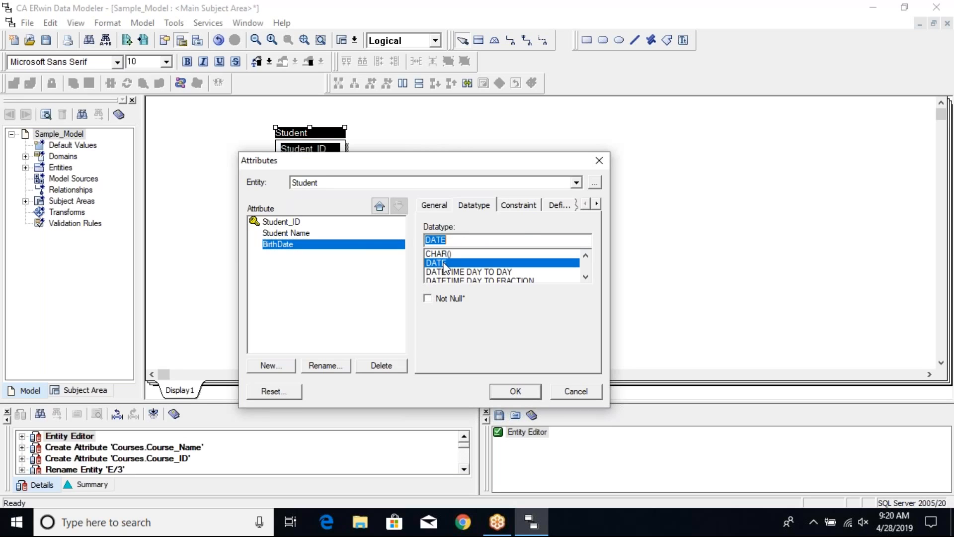
{"action": "left_click", "coordinate": [432, 307]}
{"action": "left_click", "coordinate": [519, 395]}
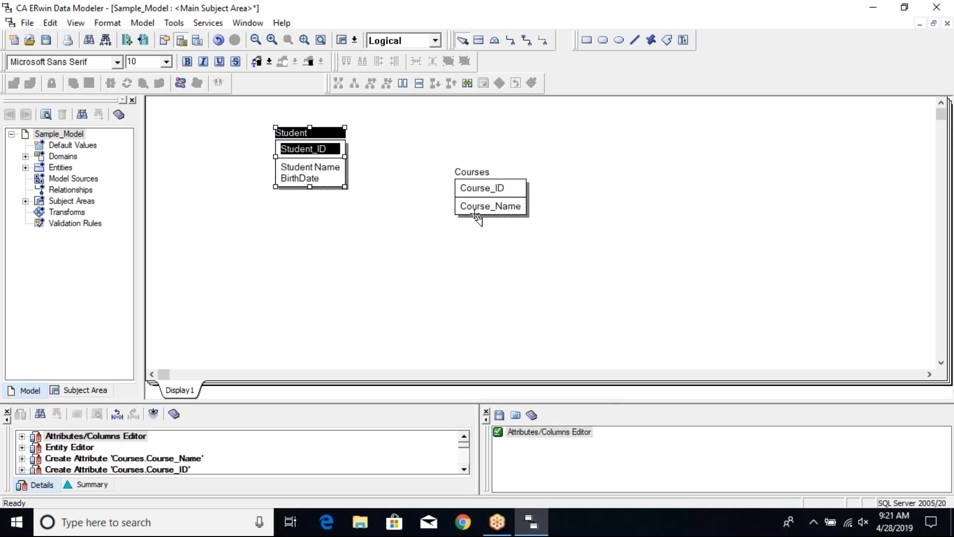
Switch the model to the Physical view and examine the SQL Server datatype and null option of the Student_Name column
{"action": "left_click", "coordinate": [435, 40]}
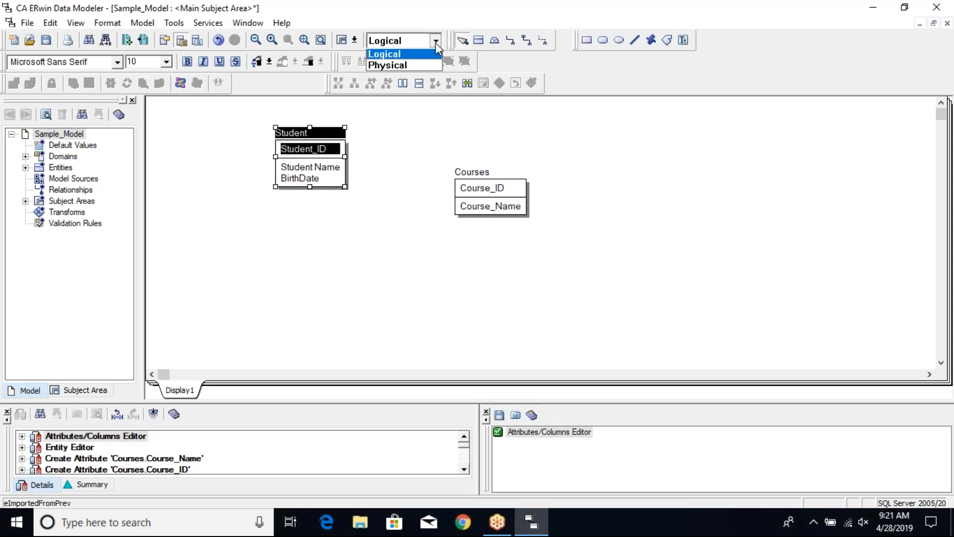
{"action": "left_click", "coordinate": [398, 68]}
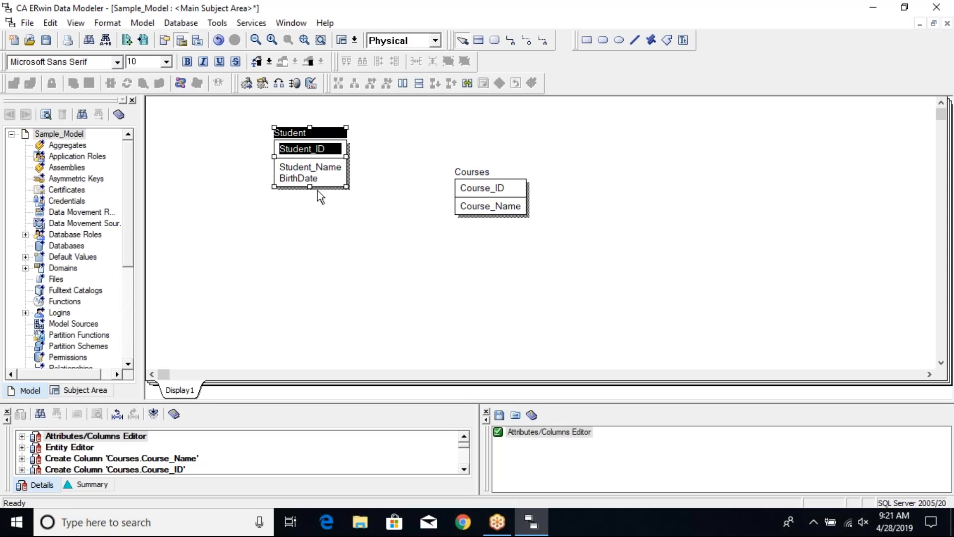
{"action": "left_click", "coordinate": [314, 169]}
{"action": "right_click", "coordinate": [312, 173]}
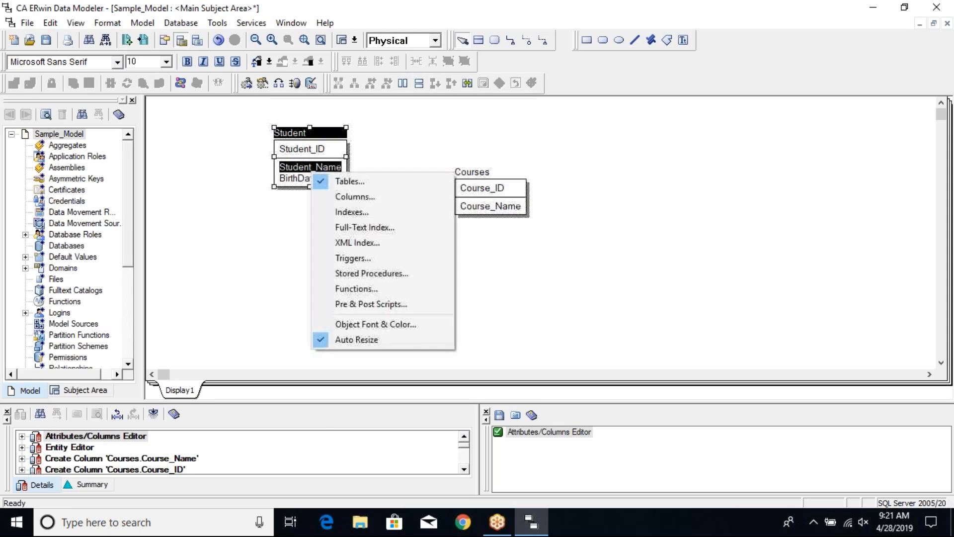
{"action": "left_click", "coordinate": [357, 197]}
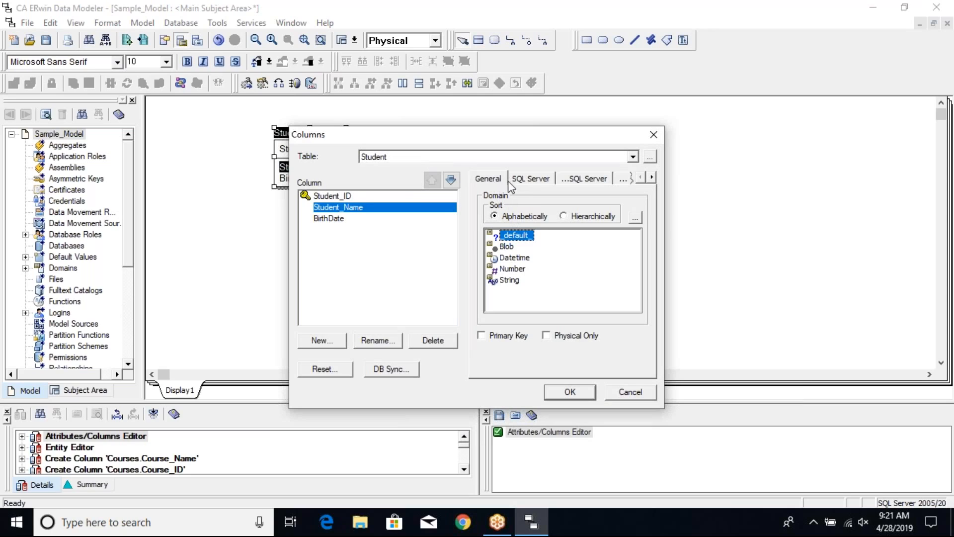
{"action": "left_click", "coordinate": [524, 180]}
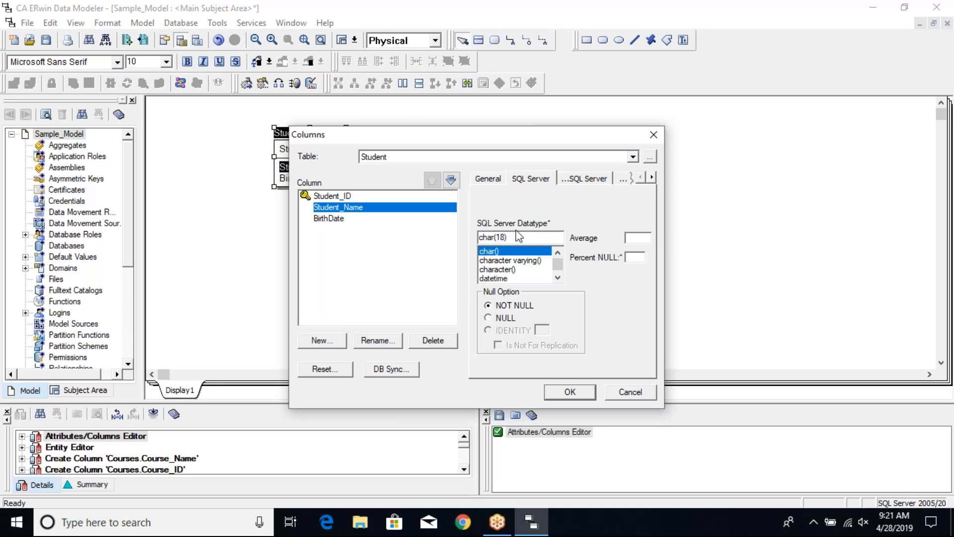
Review the remaining property categories of the Student_Name column, including collation and XML settings, and return the model to the Logical view
{"action": "left_click", "coordinate": [599, 184]}
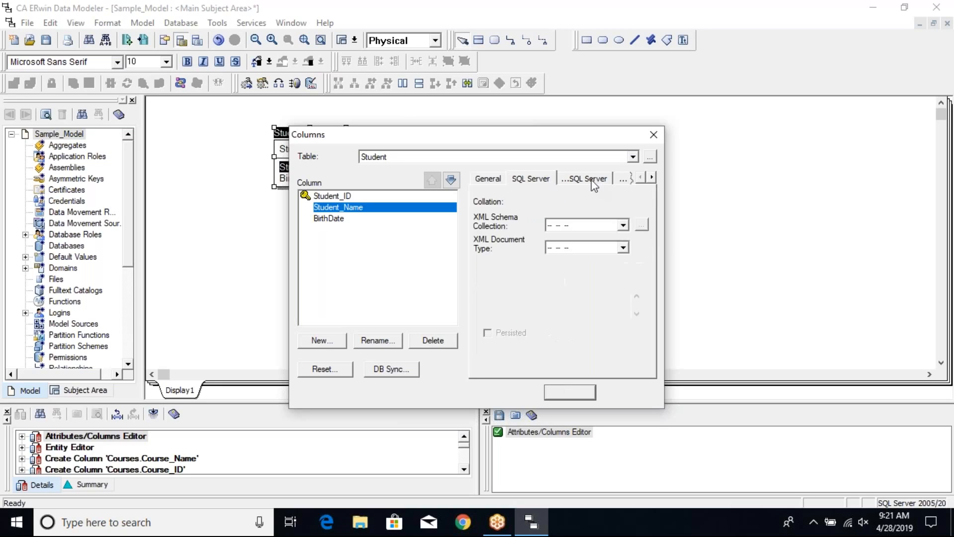
{"action": "left_click", "coordinate": [651, 177]}
{"action": "left_click", "coordinate": [652, 177]}
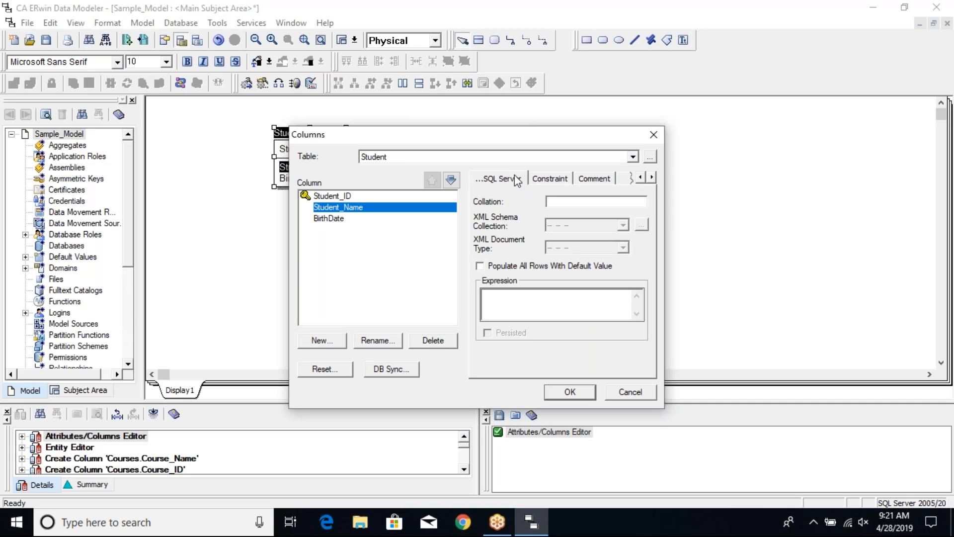
{"action": "left_click", "coordinate": [652, 177]}
{"action": "left_click", "coordinate": [652, 177]}
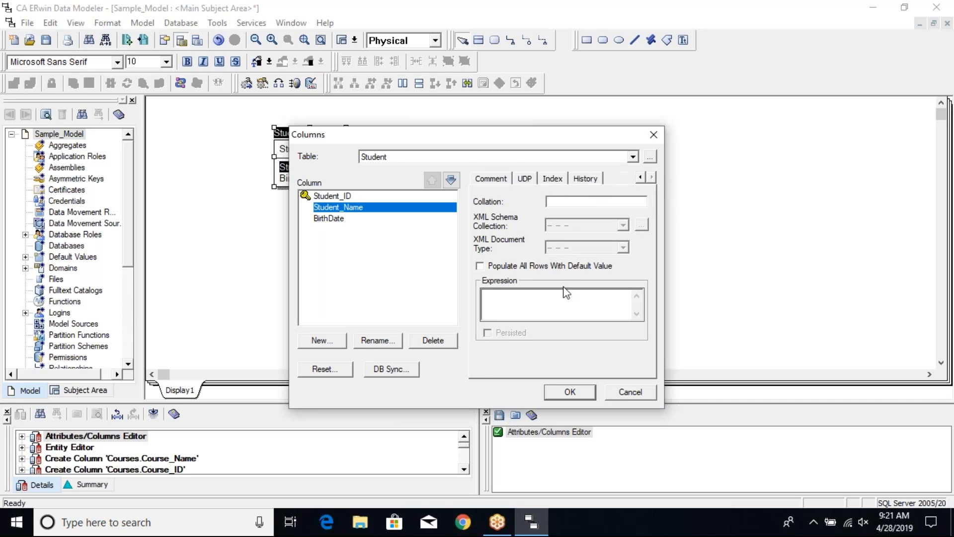
{"action": "left_click", "coordinate": [570, 392]}
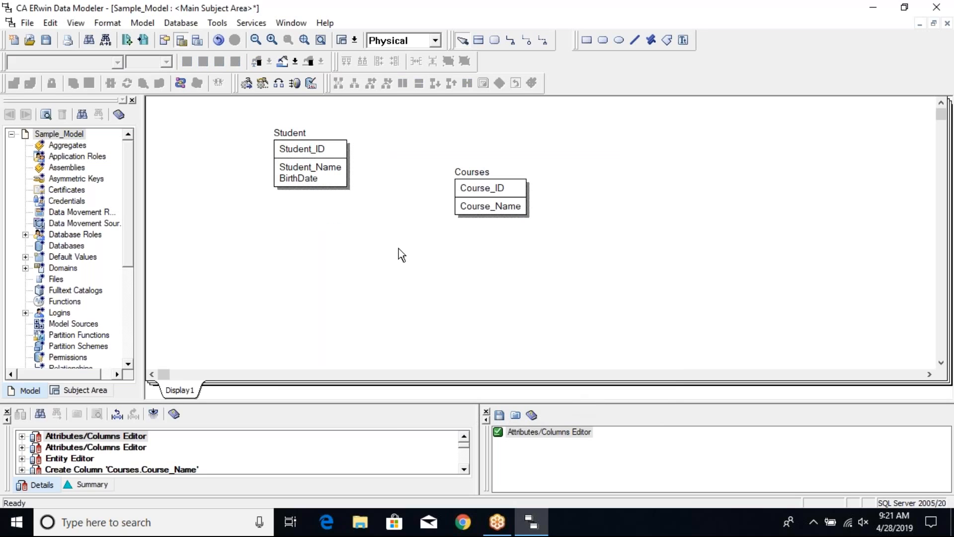
{"action": "left_click", "coordinate": [436, 40]}
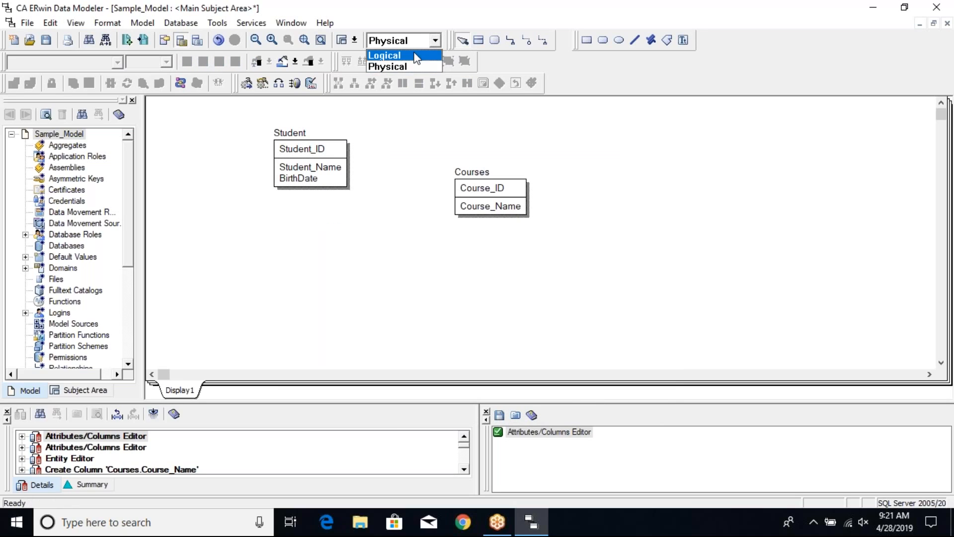
{"action": "left_click", "coordinate": [417, 58]}
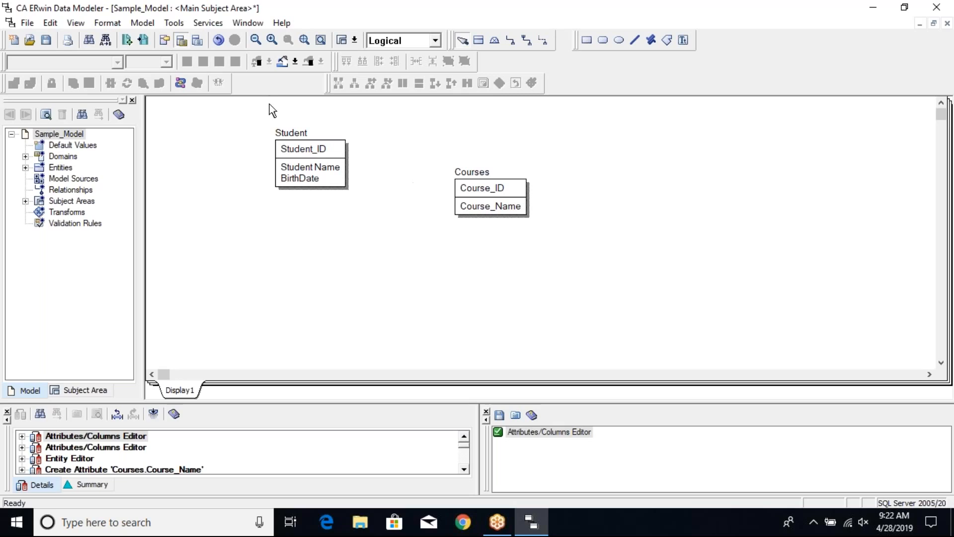
Align the Student and Courses entities by their top edges, then by their bottom edges, and finally by their left edges
{"action": "left_click_drag", "start_coordinate": [376, 181], "coordinate": [570, 256]}
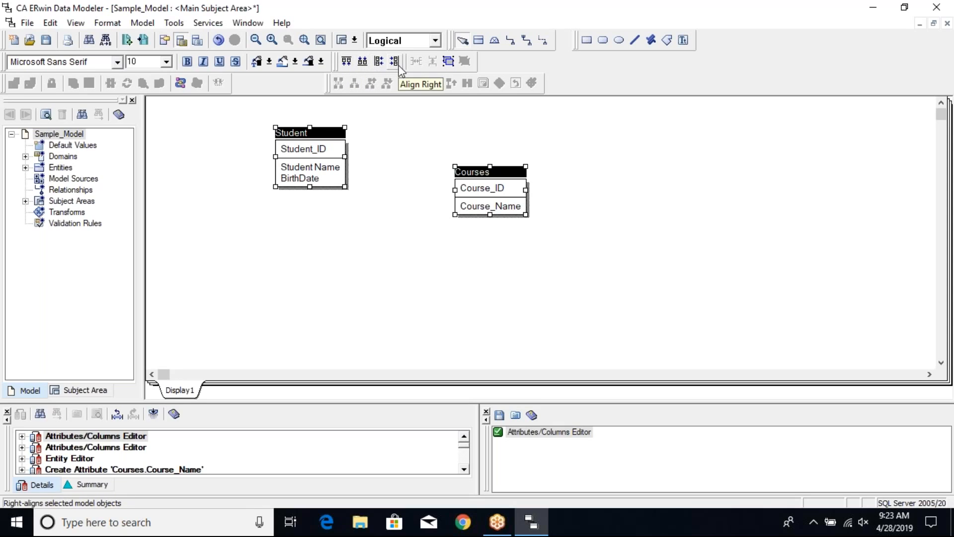
{"action": "left_click", "coordinate": [347, 62]}
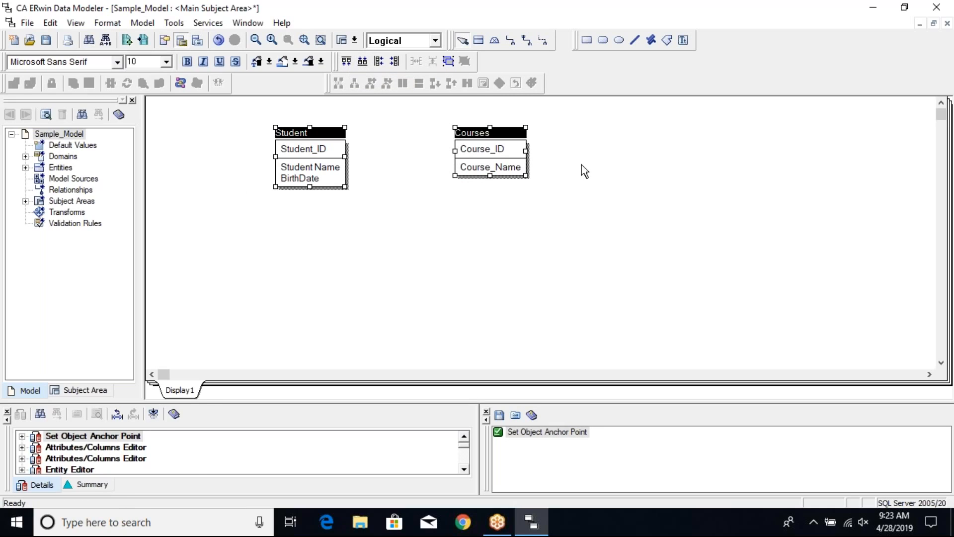
{"action": "left_click", "coordinate": [362, 61]}
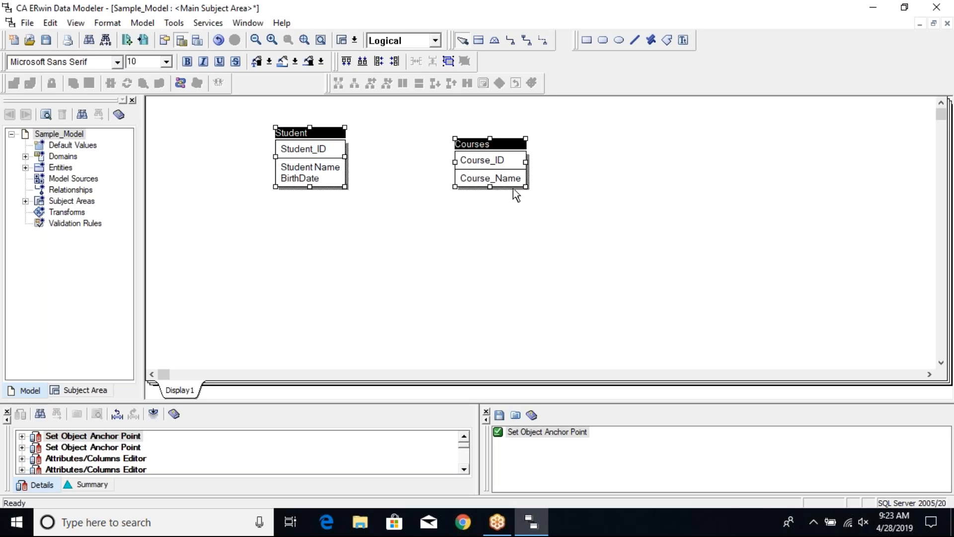
{"action": "left_click", "coordinate": [380, 61]}
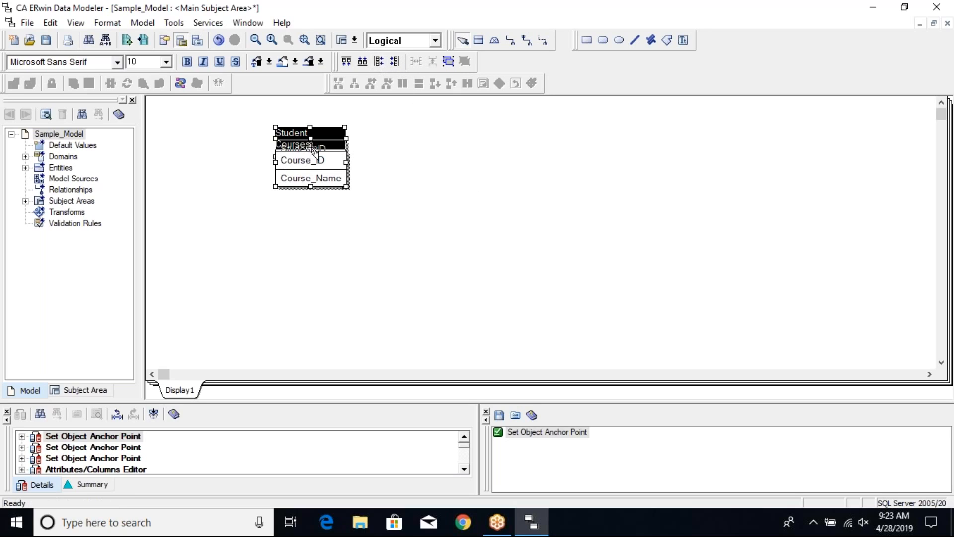
Move the overlapping entities down the diagram and separate them by placing Student directly above Courses
{"action": "left_click_drag", "start_coordinate": [312, 158], "coordinate": [316, 227]}
{"action": "left_click", "coordinate": [382, 64]}
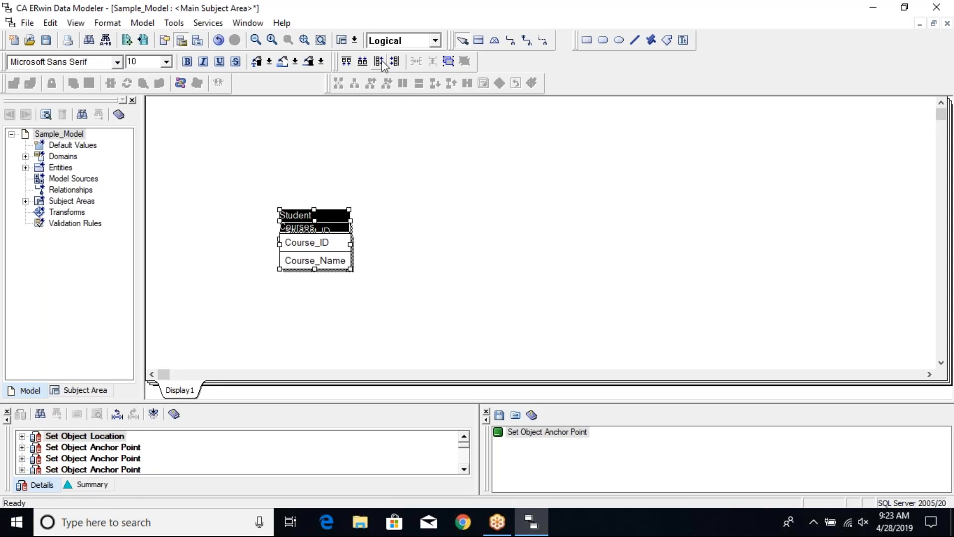
{"action": "left_click", "coordinate": [410, 236]}
{"action": "left_click_drag", "start_coordinate": [297, 216], "coordinate": [298, 139]}
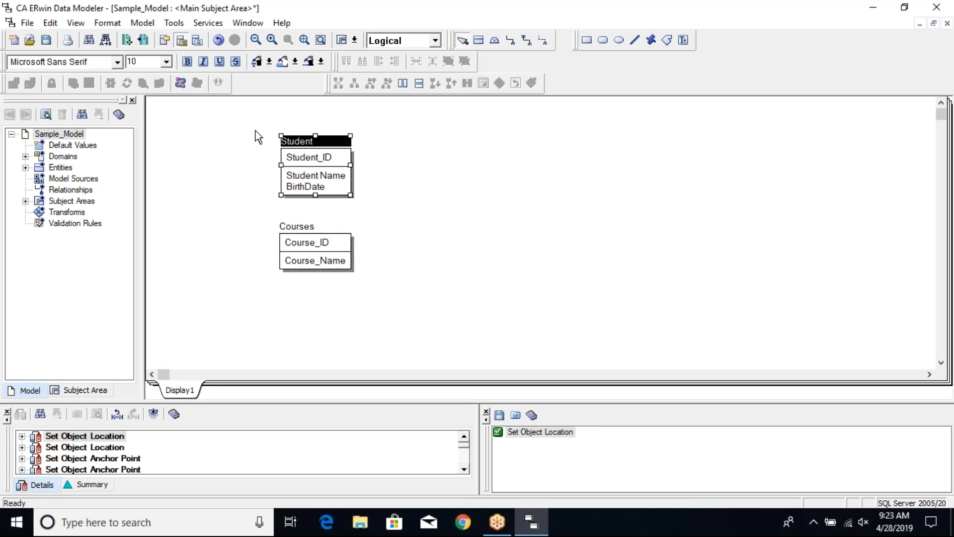
Align the stacked Student and Courses entities along their right edges and clear the selection
{"action": "left_click_drag", "start_coordinate": [257, 109], "coordinate": [443, 318]}
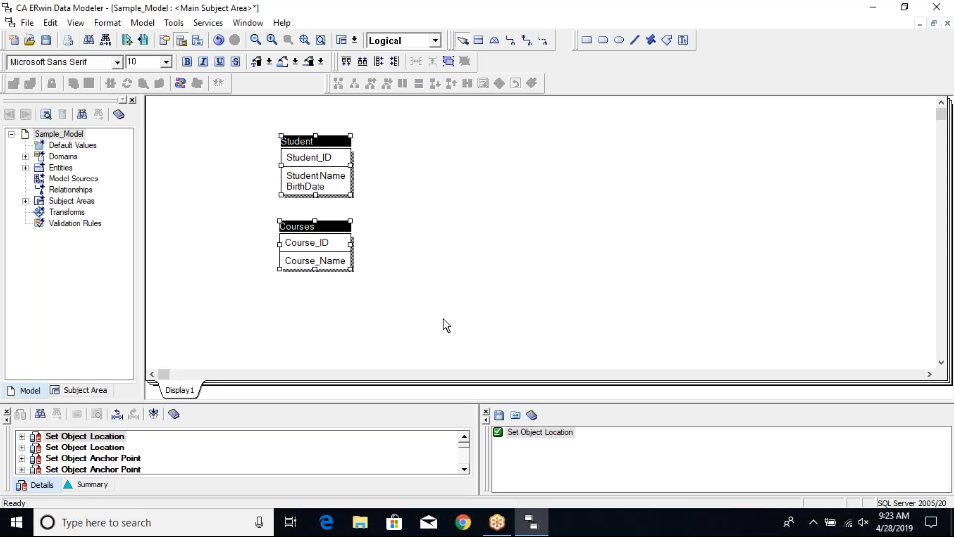
{"action": "left_click", "coordinate": [395, 62]}
{"action": "left_click", "coordinate": [447, 212]}
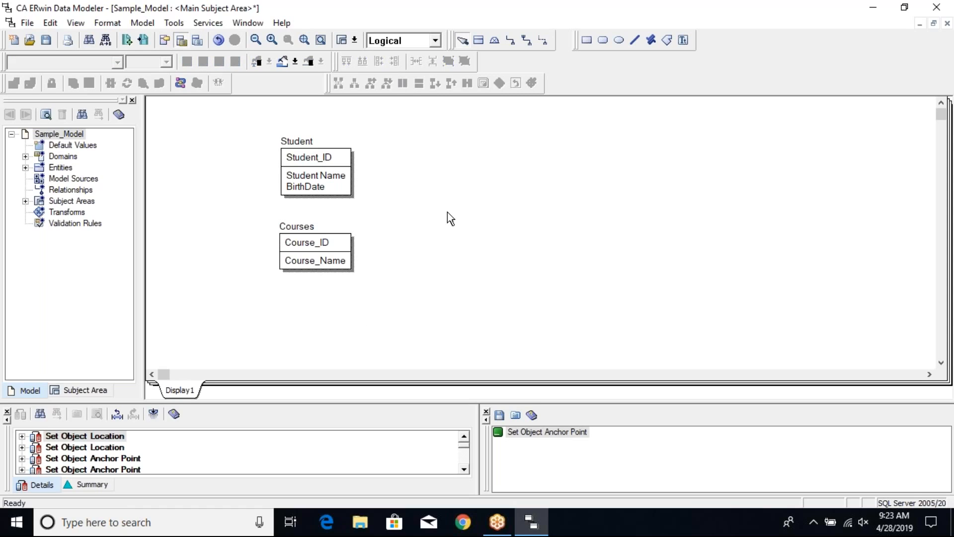
Make the Student entity's name bold and italic
{"action": "left_click", "coordinate": [309, 142]}
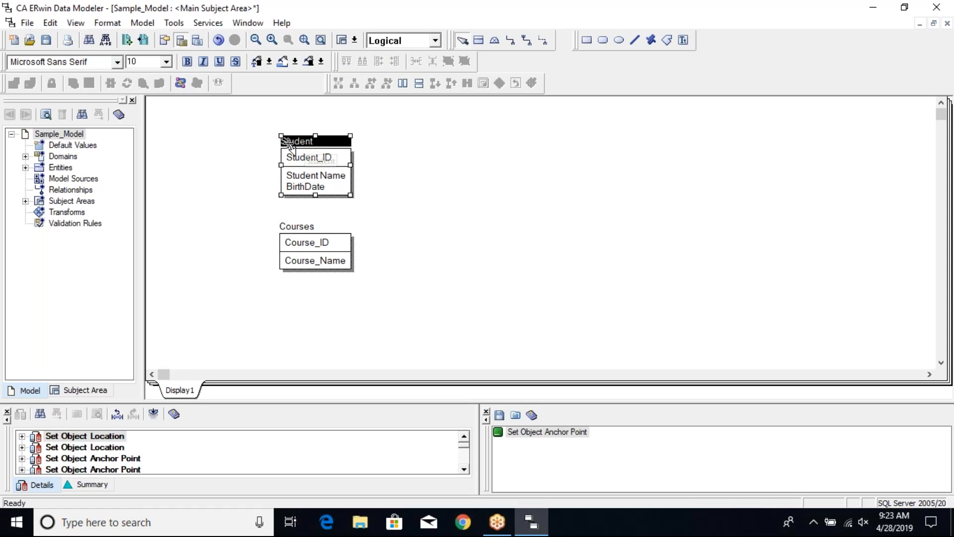
{"action": "left_click", "coordinate": [189, 62]}
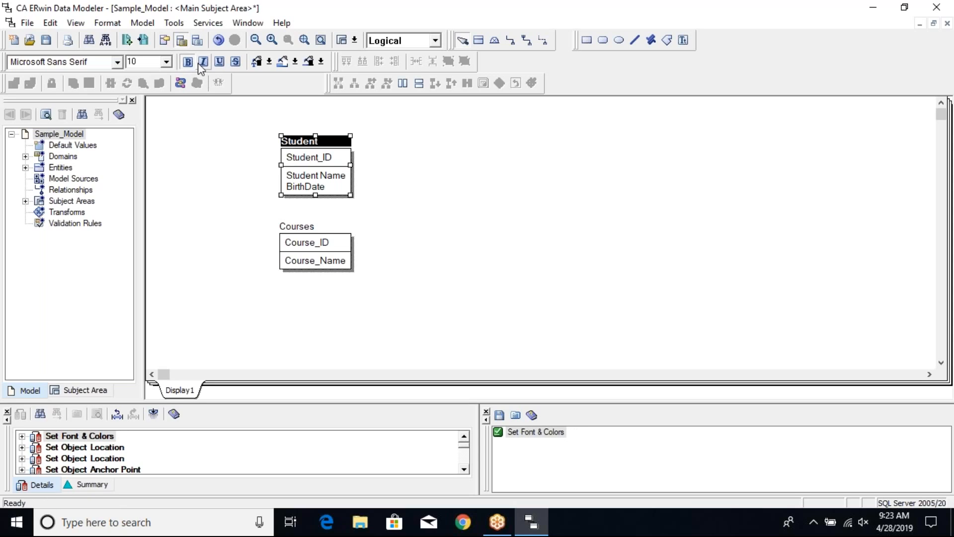
{"action": "left_click", "coordinate": [203, 62]}
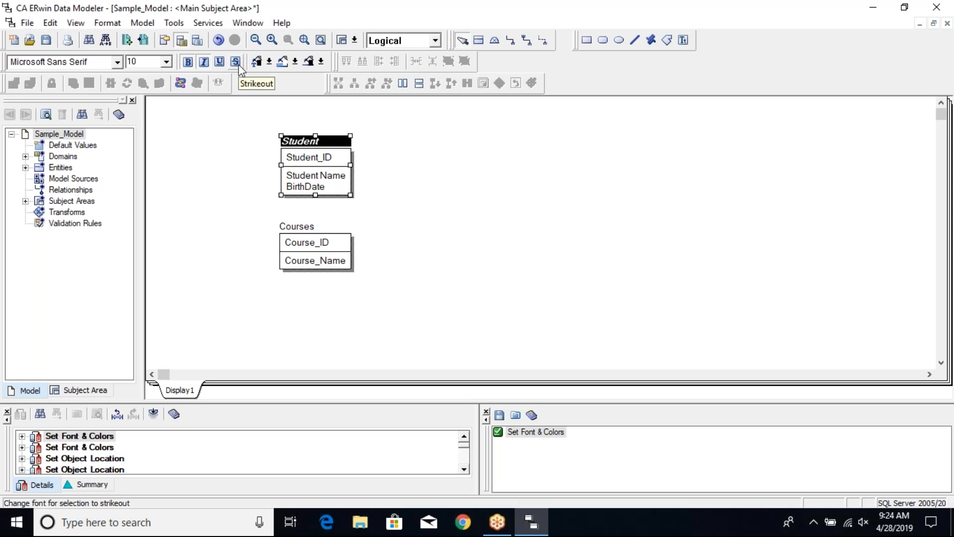
Set the Student entity name's font to Sitka Small at size 14
{"action": "left_click", "coordinate": [118, 63]}
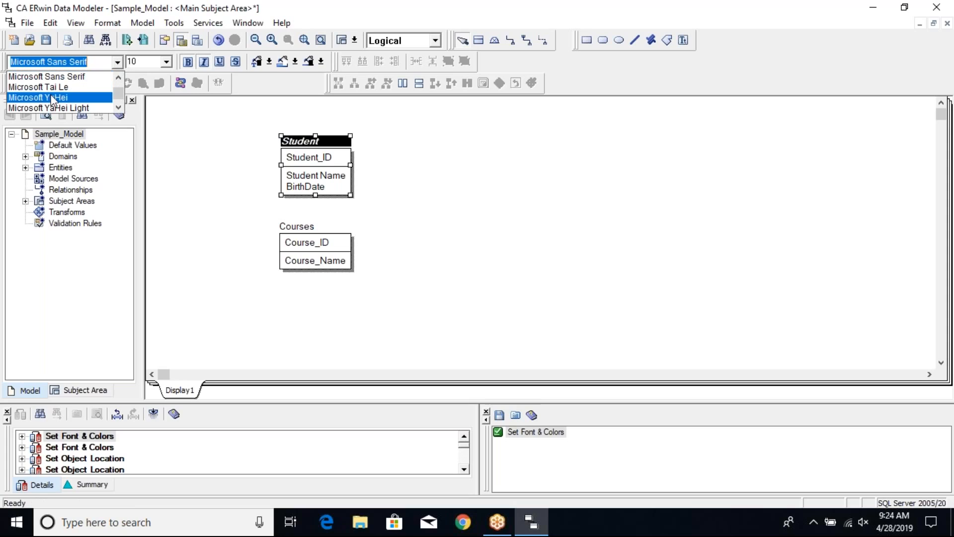
{"action": "left_click_drag", "start_coordinate": [118, 94], "coordinate": [118, 95]}
{"action": "left_click", "coordinate": [47, 99]}
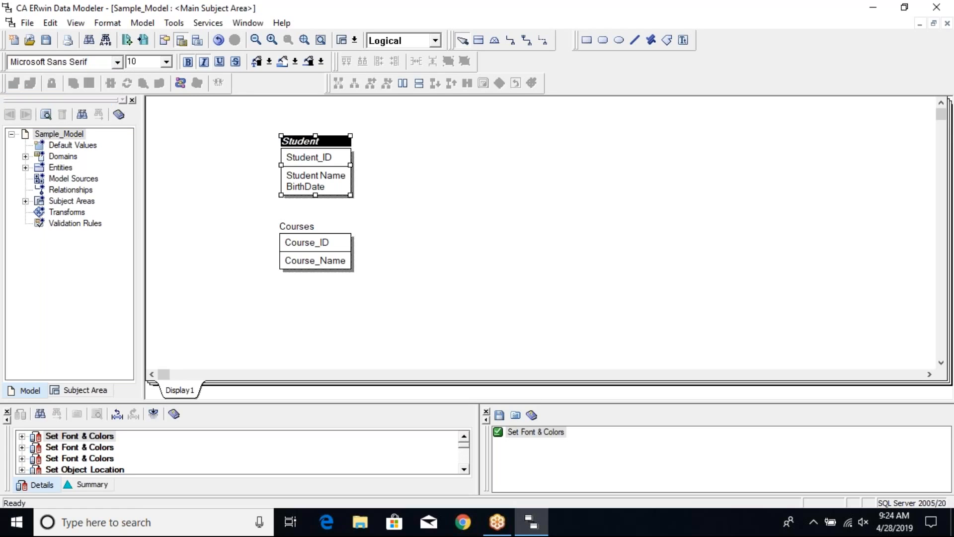
{"action": "left_click", "coordinate": [167, 62]}
{"action": "left_click", "coordinate": [144, 102]}
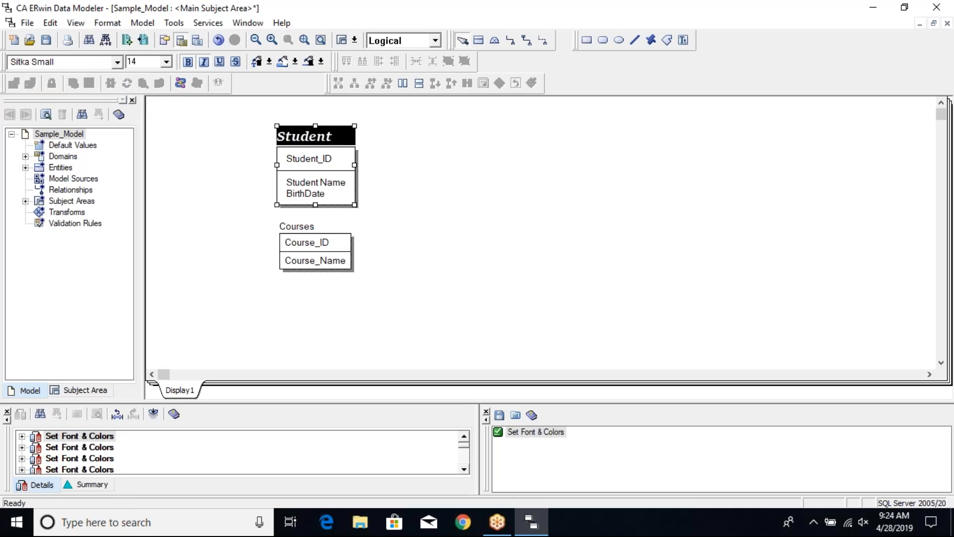
{"action": "left_click", "coordinate": [246, 182]}
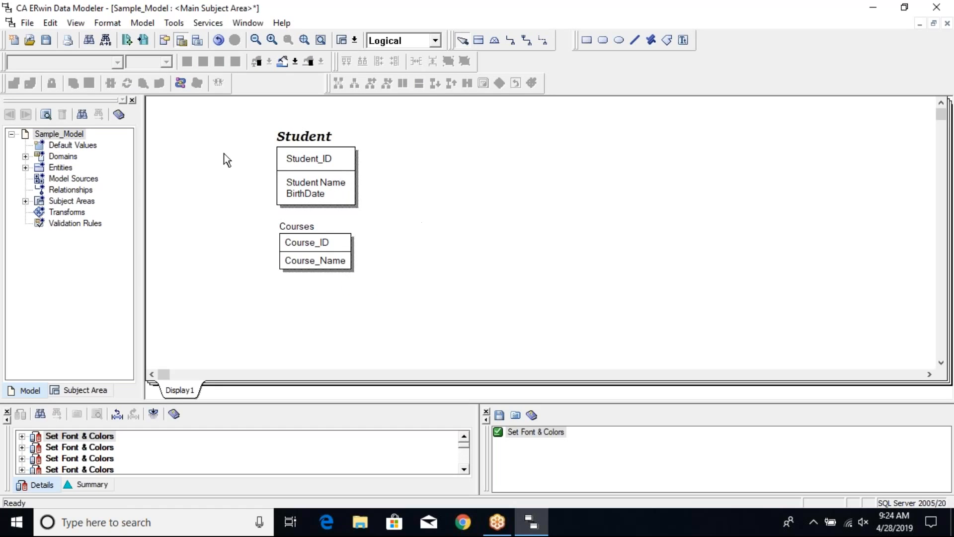
Draw a rectangle beside the entities and give it the text "This is the Student University Data Model"
{"action": "left_click", "coordinate": [588, 41]}
{"action": "left_click_drag", "start_coordinate": [408, 166], "coordinate": [534, 225]}
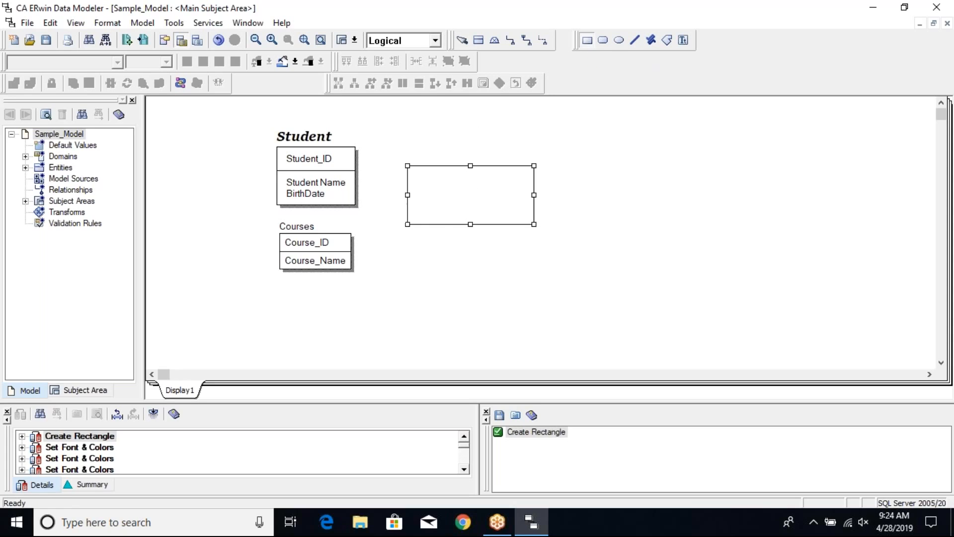
{"action": "double_click", "coordinate": [460, 200]}
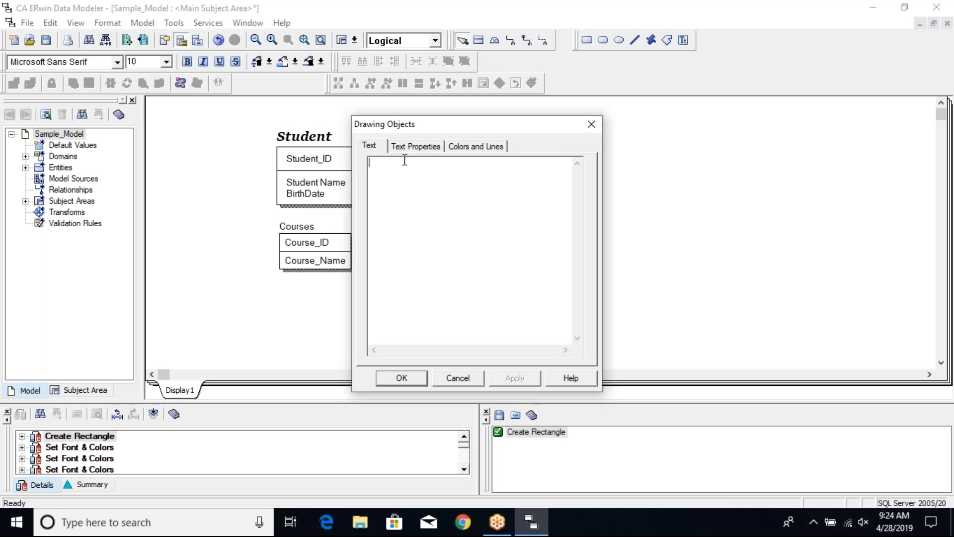
{"action": "type", "text": "This is the Student University Data Model"}
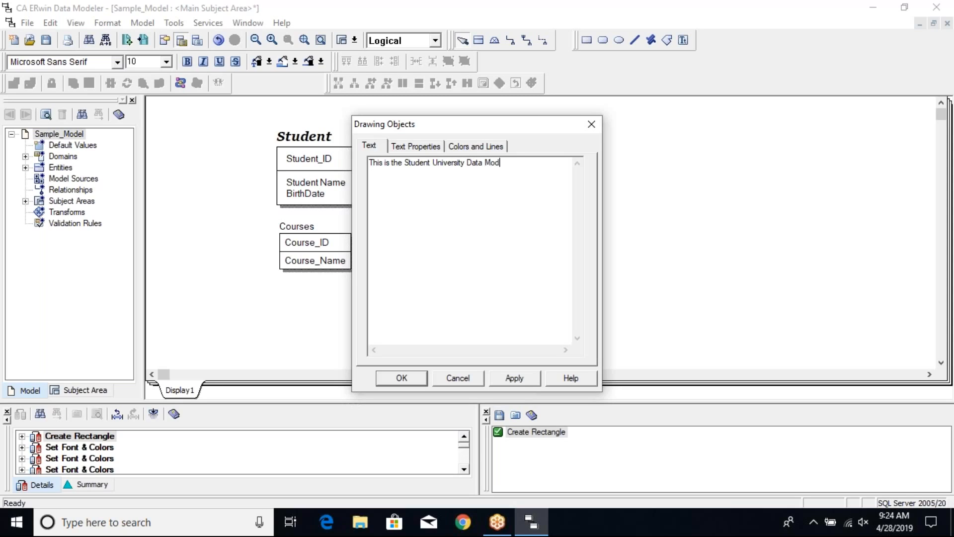
Set the rectangle's text to size 12, font Microsoft YaHei Light and colour red
{"action": "left_click", "coordinate": [418, 146]}
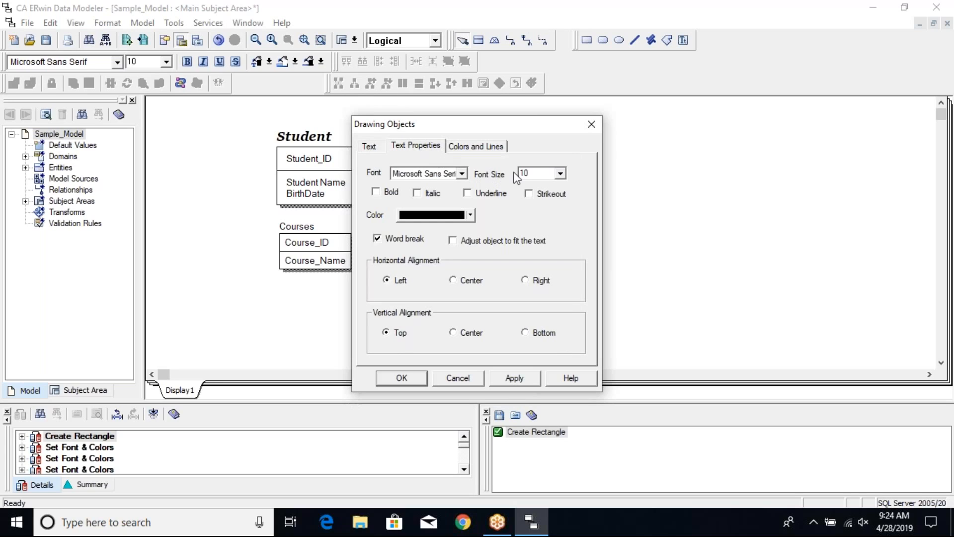
{"action": "left_click", "coordinate": [561, 174]}
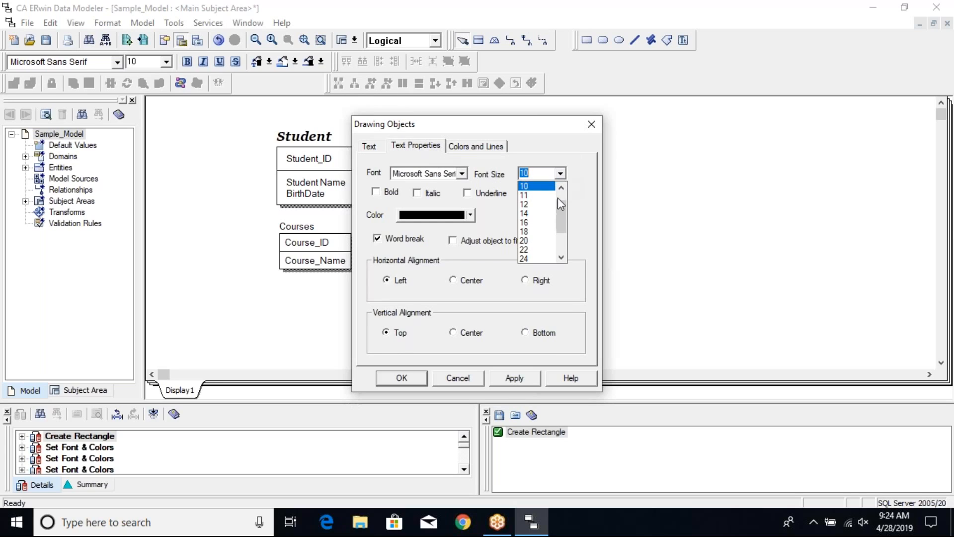
{"action": "left_click", "coordinate": [529, 204]}
{"action": "left_click", "coordinate": [462, 173]}
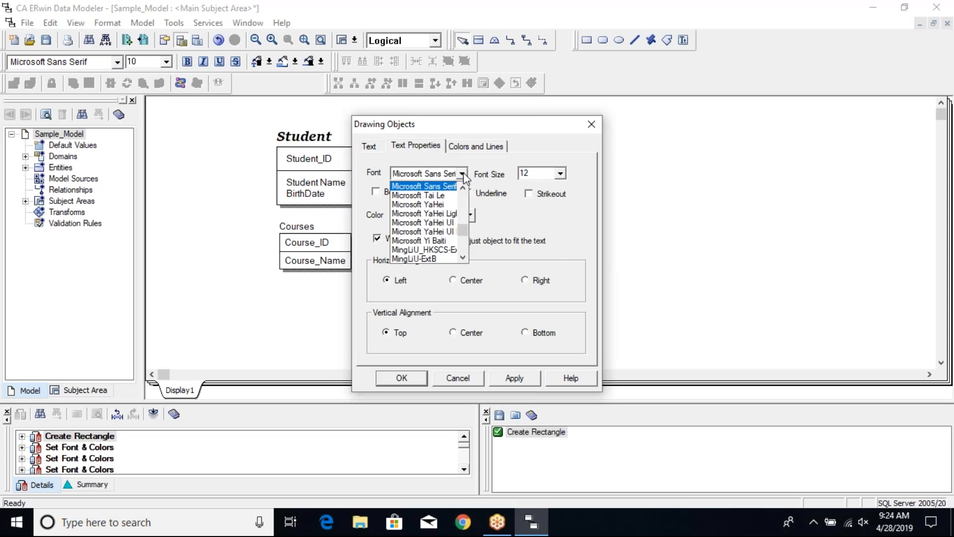
{"action": "left_click", "coordinate": [426, 214]}
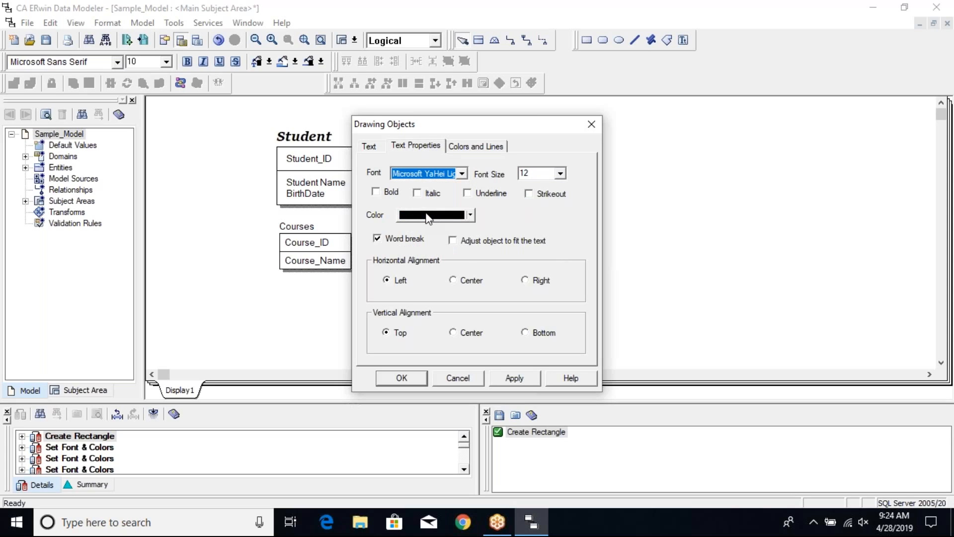
{"action": "left_click", "coordinate": [471, 214]}
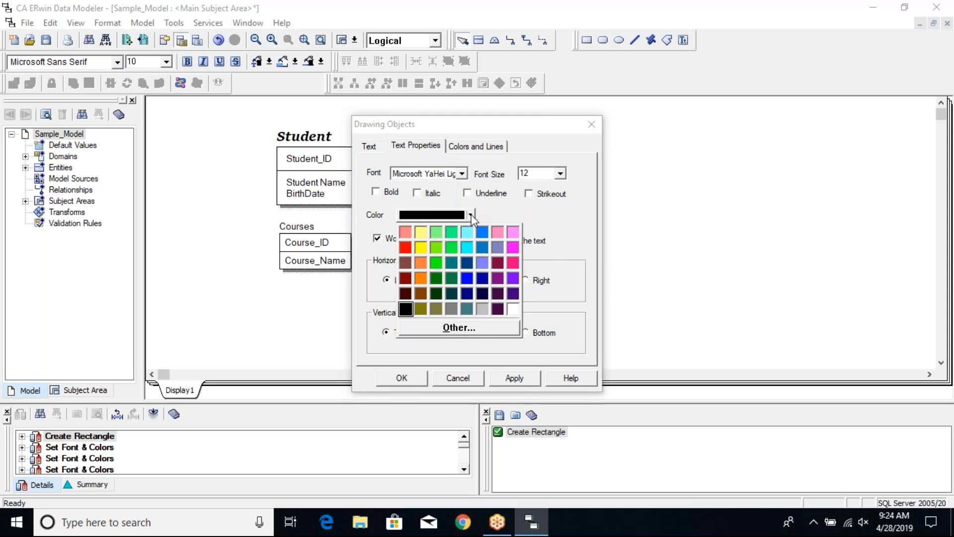
{"action": "left_click", "coordinate": [407, 246]}
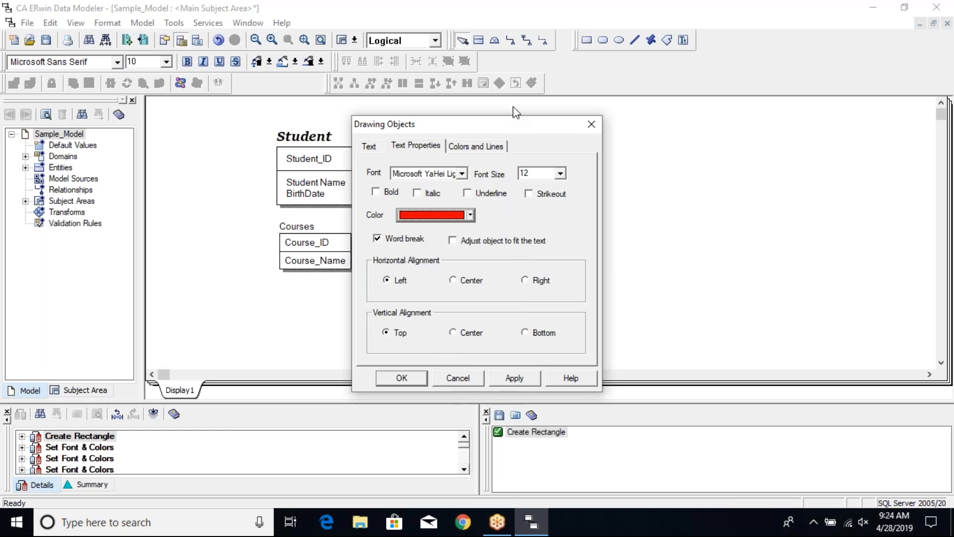
Give the annotation rectangle a solid light yellow fill and deselect it
{"action": "left_click", "coordinate": [485, 146]}
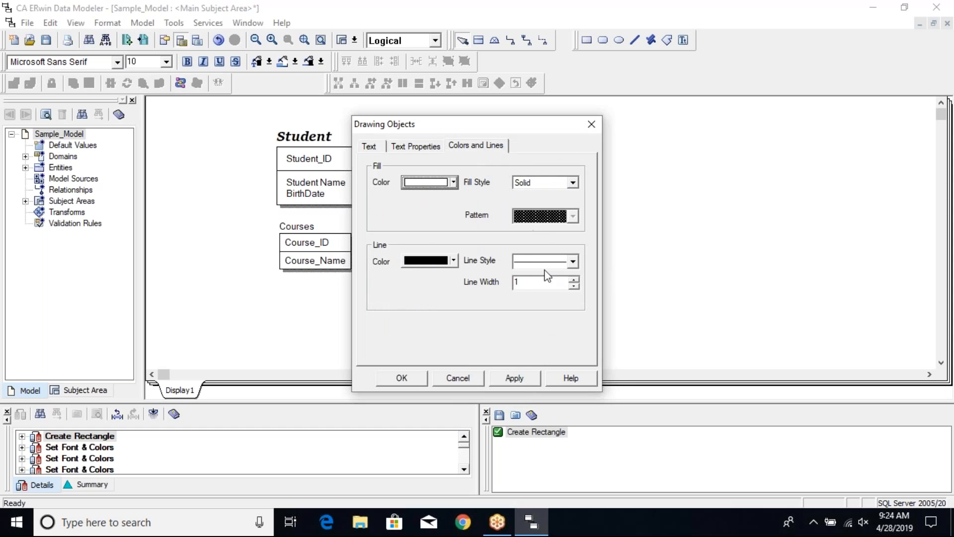
{"action": "left_click", "coordinate": [454, 183]}
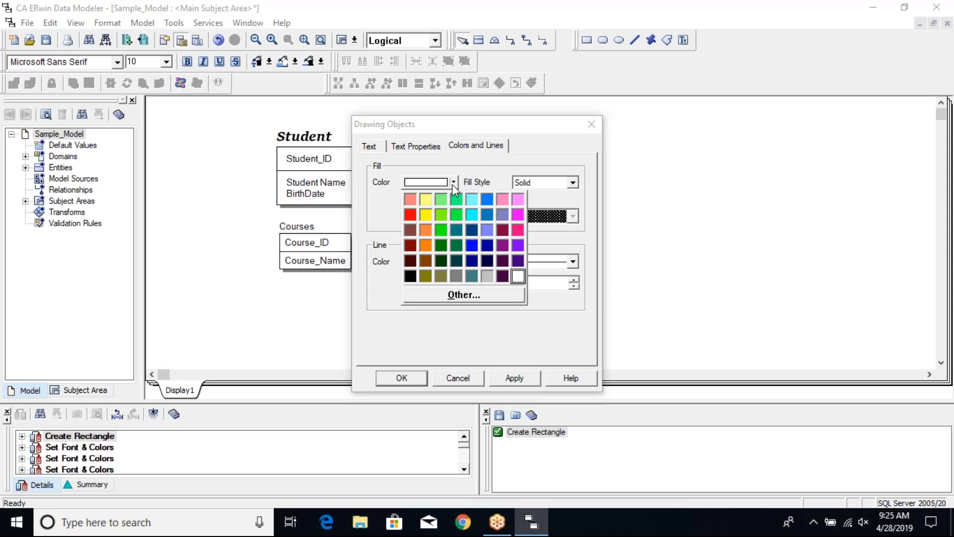
{"action": "left_click", "coordinate": [427, 201]}
{"action": "left_click", "coordinate": [573, 182]}
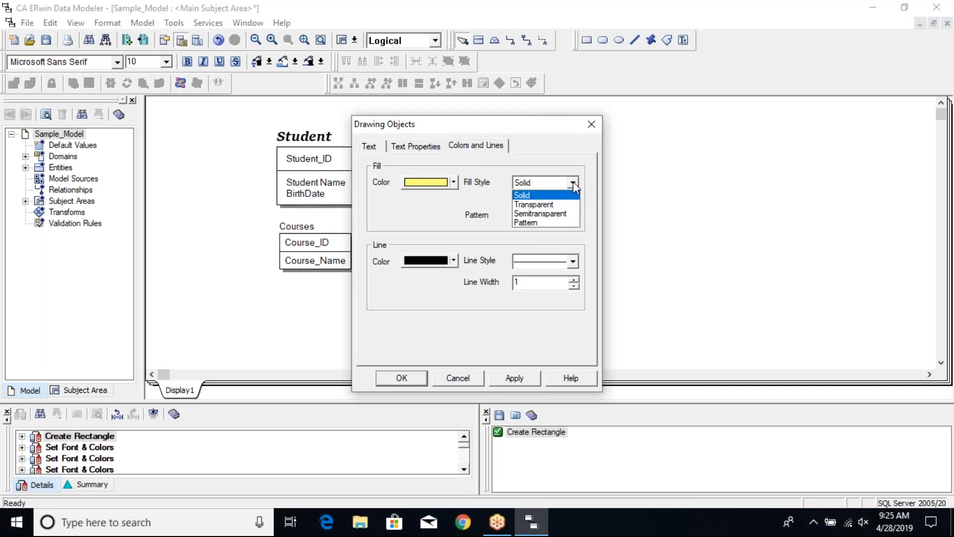
{"action": "left_click", "coordinate": [451, 202]}
{"action": "left_click", "coordinate": [521, 377]}
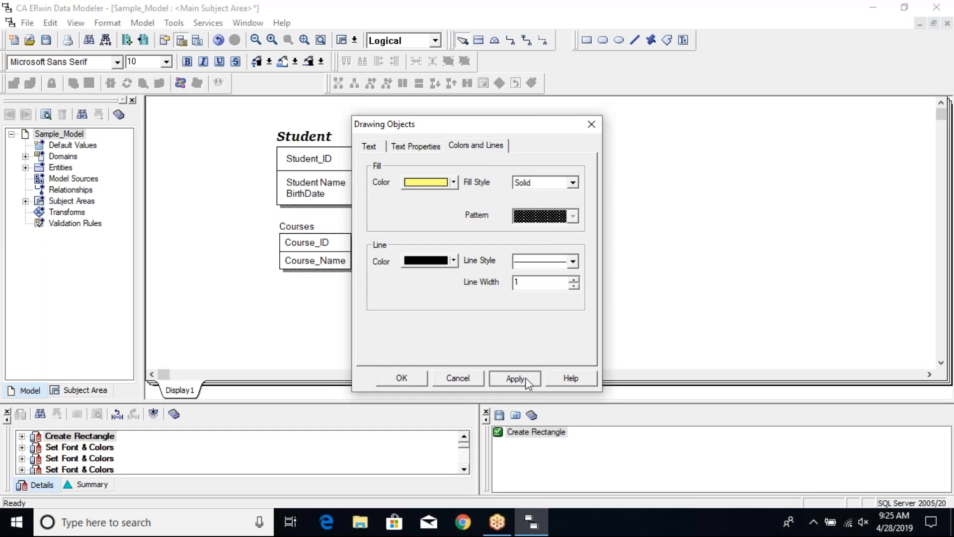
{"action": "left_click", "coordinate": [412, 384]}
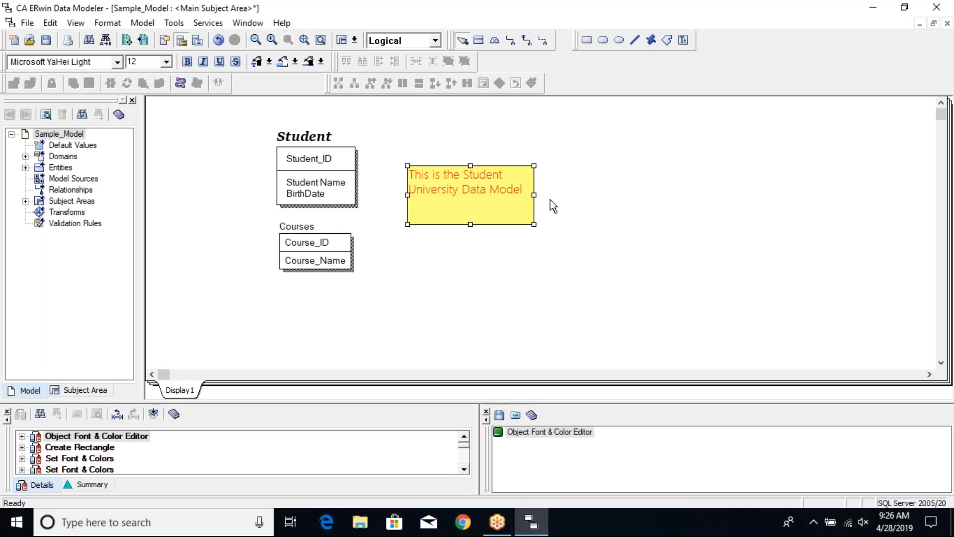
{"action": "left_click", "coordinate": [635, 149]}
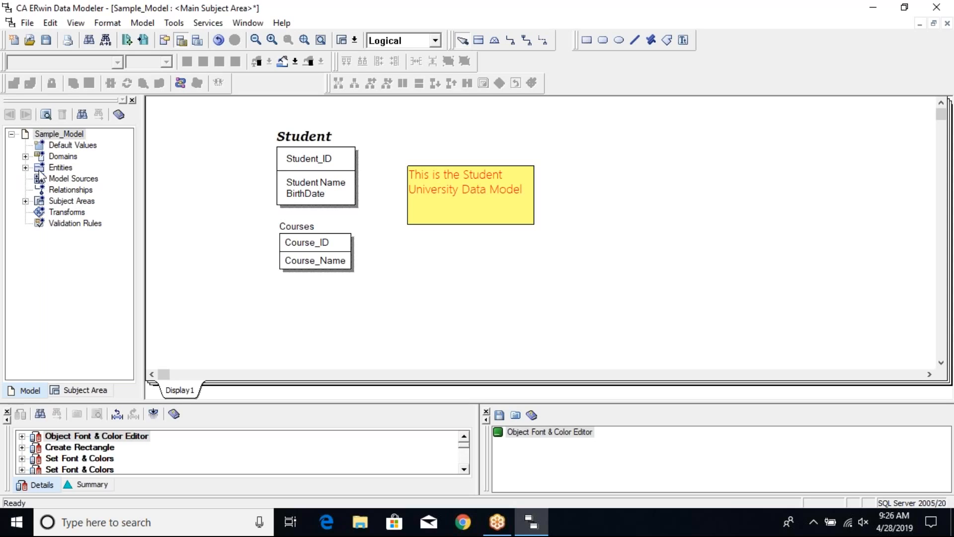
Examine the list of domains in the logical model's object tree and collapse it again
{"action": "left_click", "coordinate": [64, 157]}
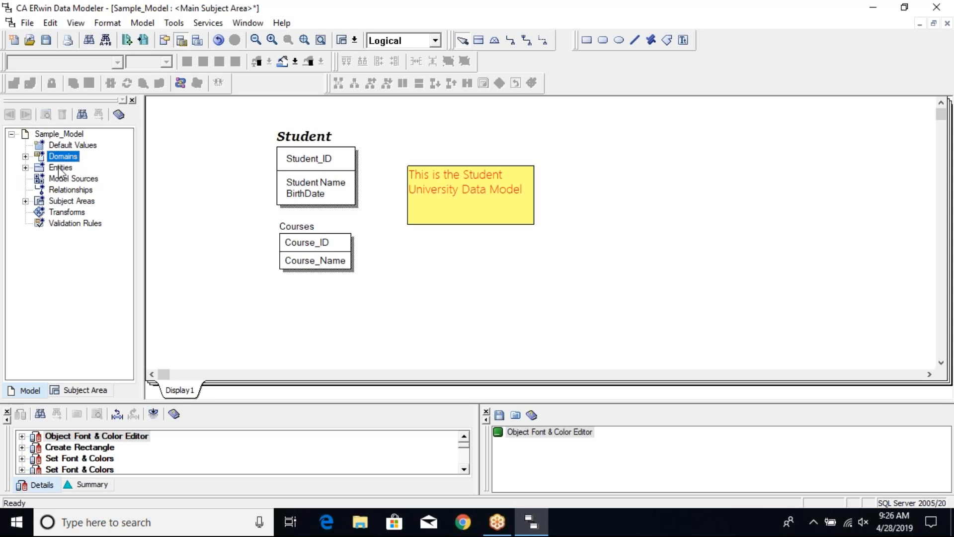
{"action": "left_click", "coordinate": [25, 158]}
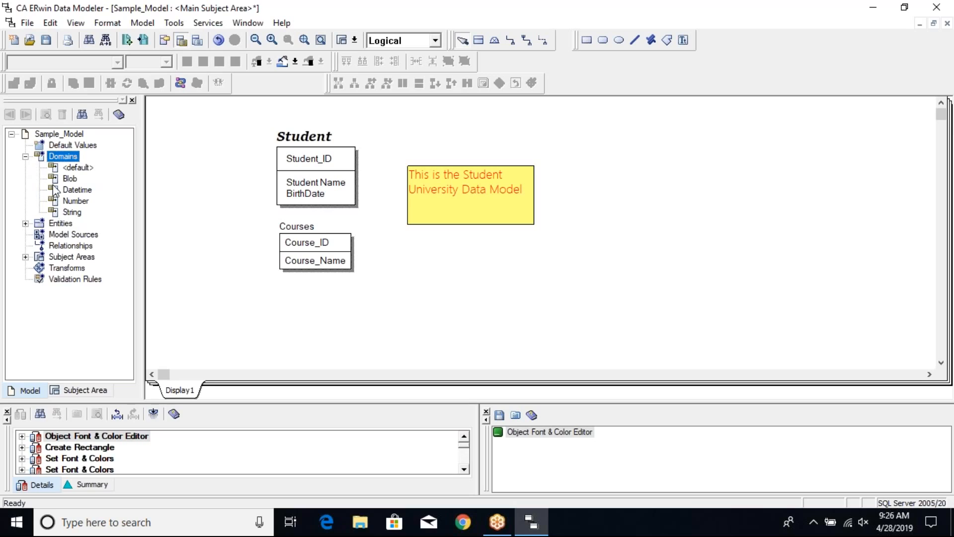
{"action": "left_click", "coordinate": [26, 157]}
{"action": "left_click", "coordinate": [214, 158]}
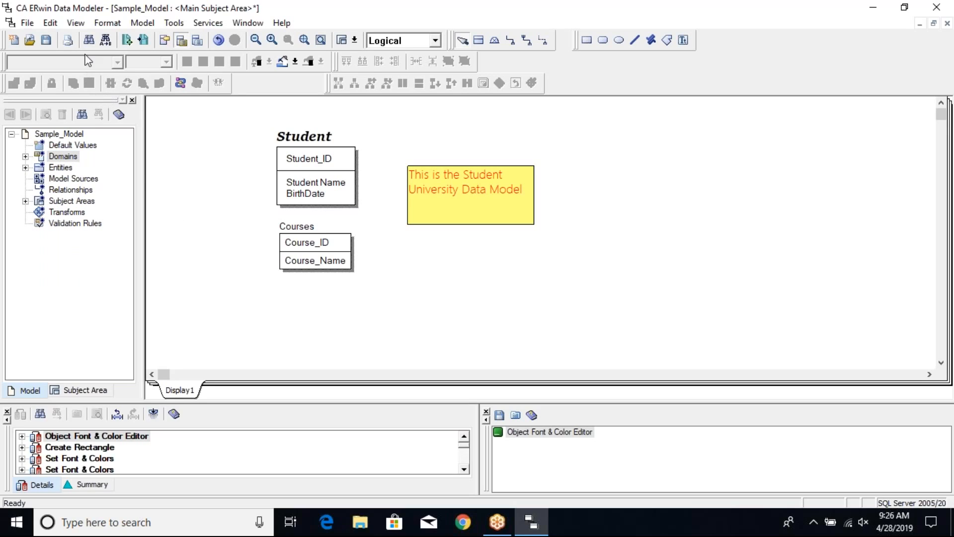
View the logical diagram at entity, attribute and definition level, and return it to attribute level
{"action": "left_click", "coordinate": [321, 141]}
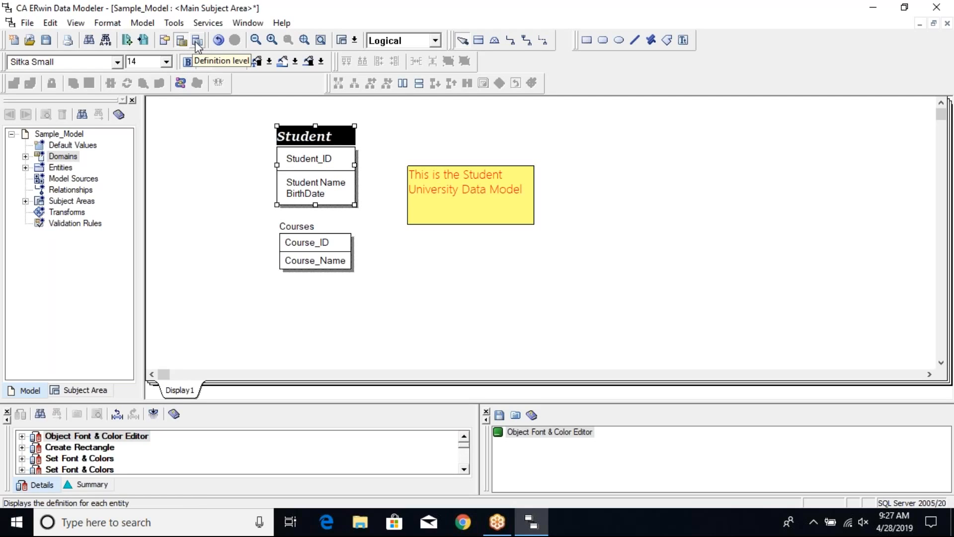
{"action": "left_click", "coordinate": [166, 41]}
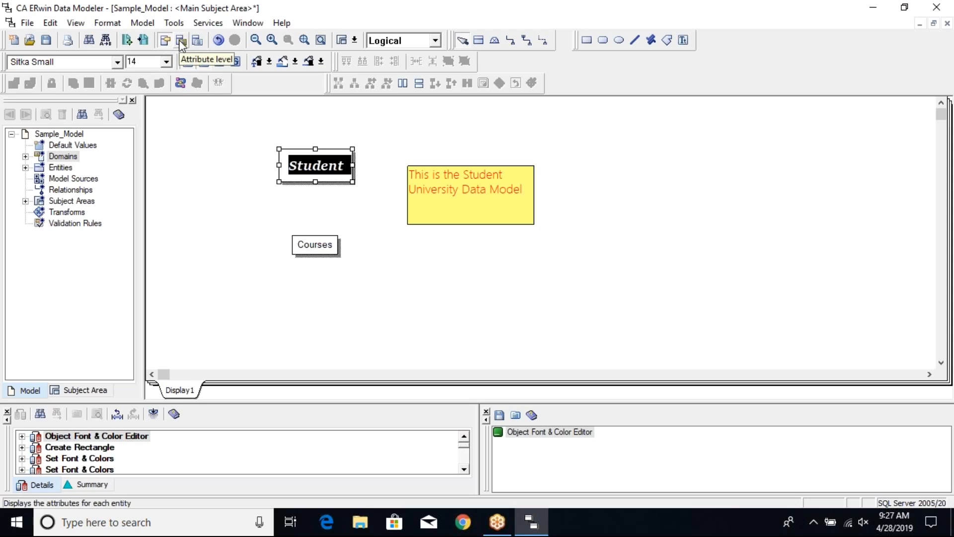
{"action": "left_click", "coordinate": [182, 42]}
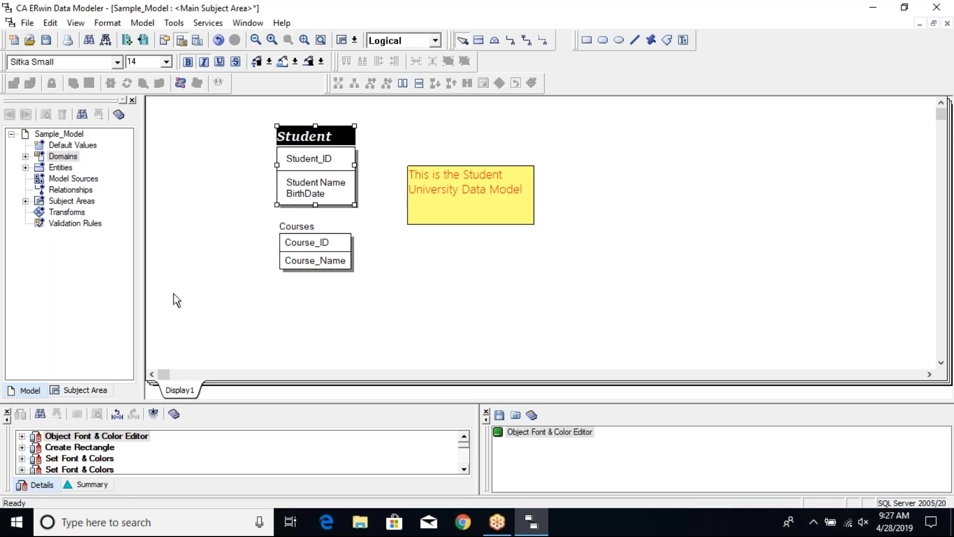
{"action": "left_click", "coordinate": [198, 42]}
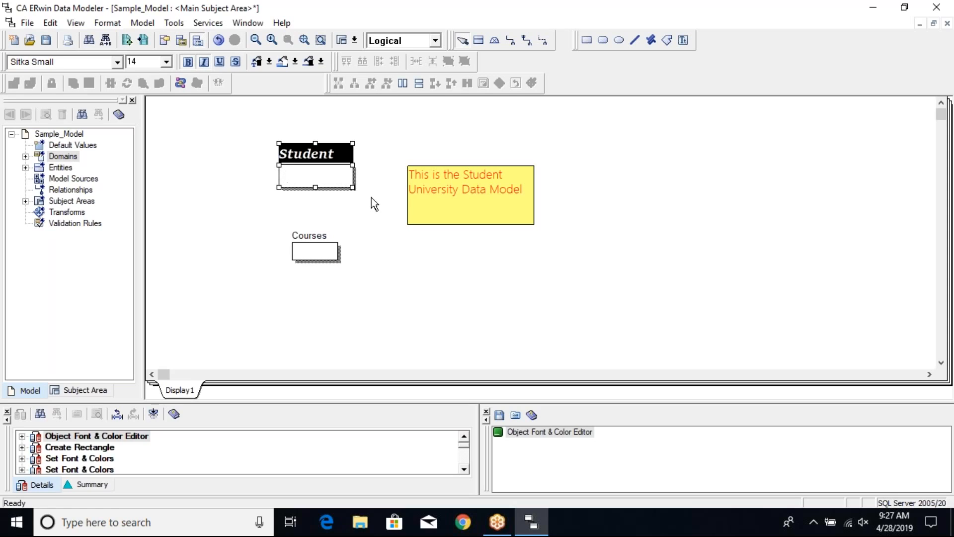
{"action": "left_click", "coordinate": [164, 40]}
{"action": "left_click", "coordinate": [182, 40]}
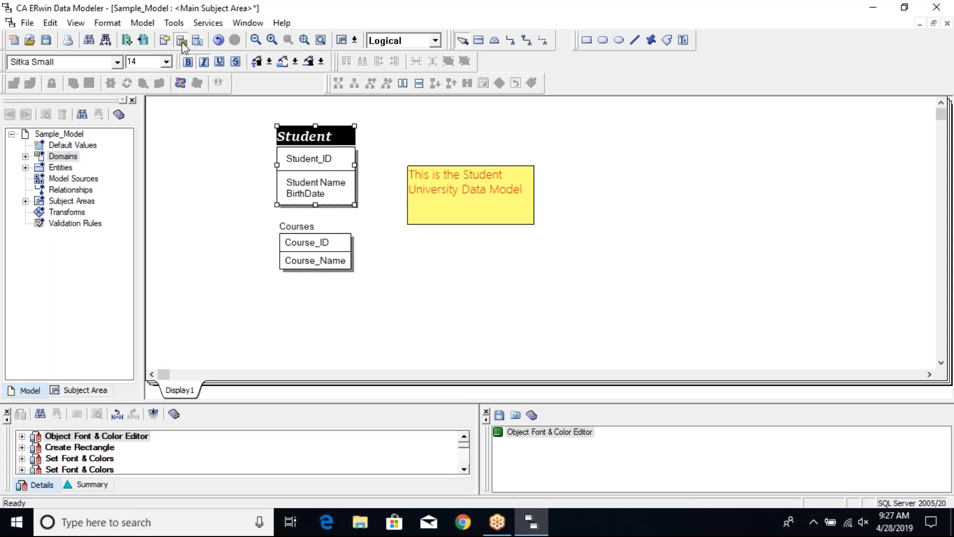
Switch the diagram to the physical model, view its comment and table levels, and set the display level to Column
{"action": "left_click", "coordinate": [436, 40]}
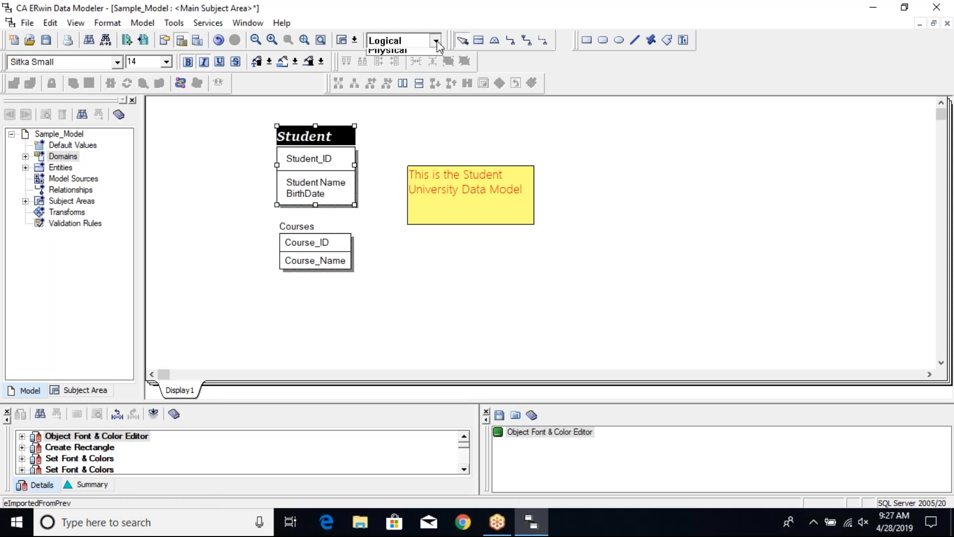
{"action": "left_click", "coordinate": [397, 66]}
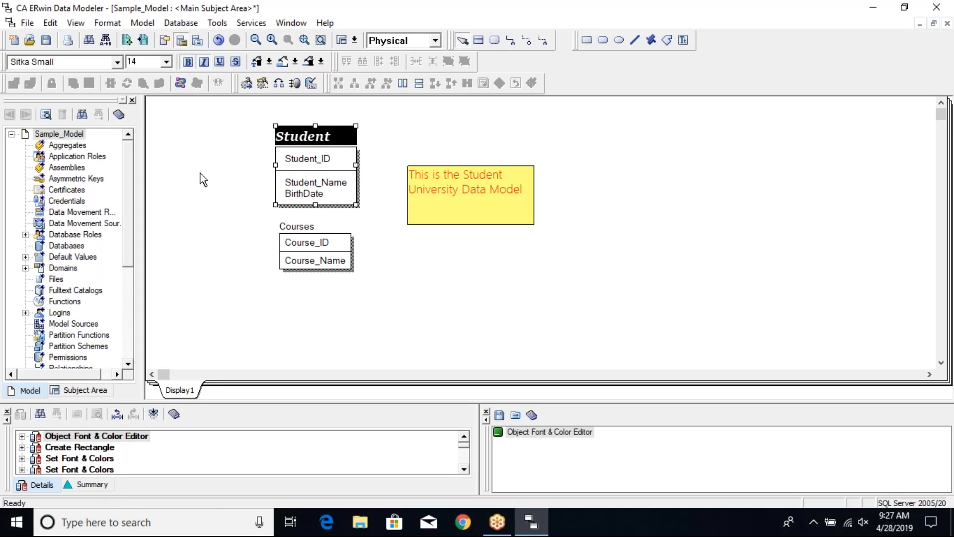
{"action": "left_click", "coordinate": [197, 44]}
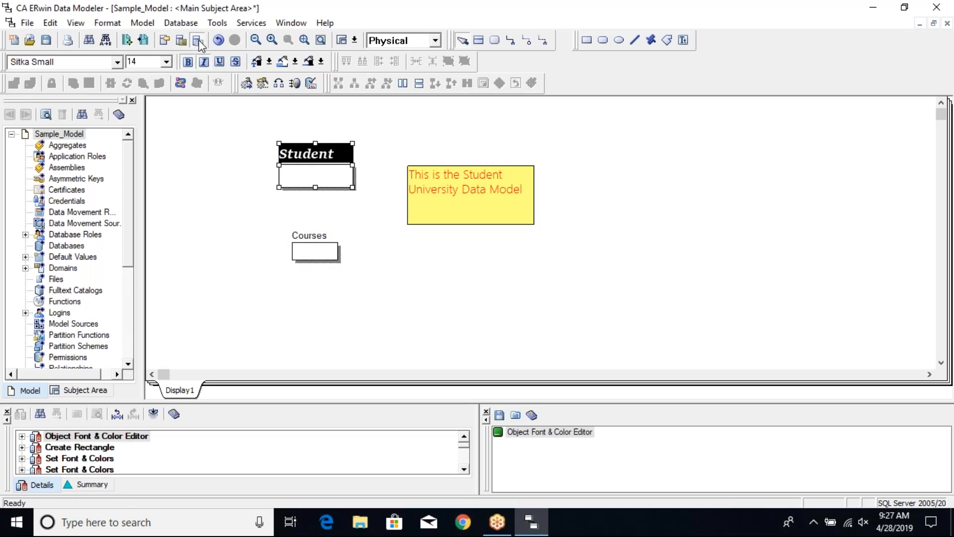
{"action": "left_click", "coordinate": [164, 41]}
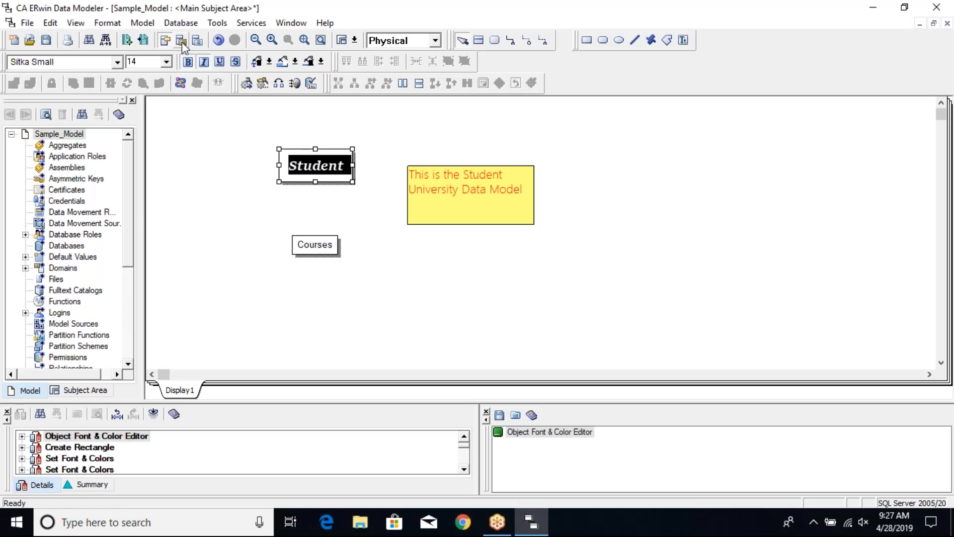
{"action": "left_click", "coordinate": [182, 42]}
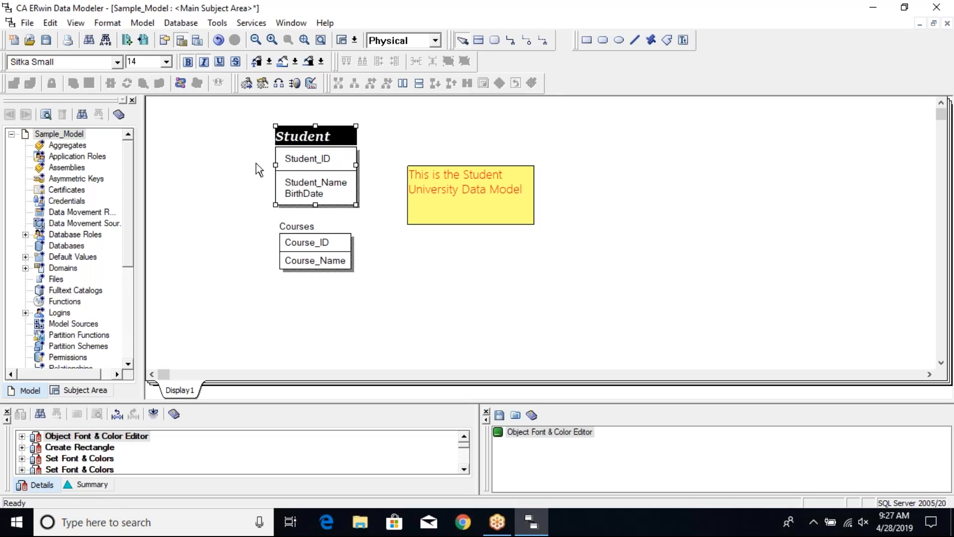
{"action": "right_click", "coordinate": [191, 230]}
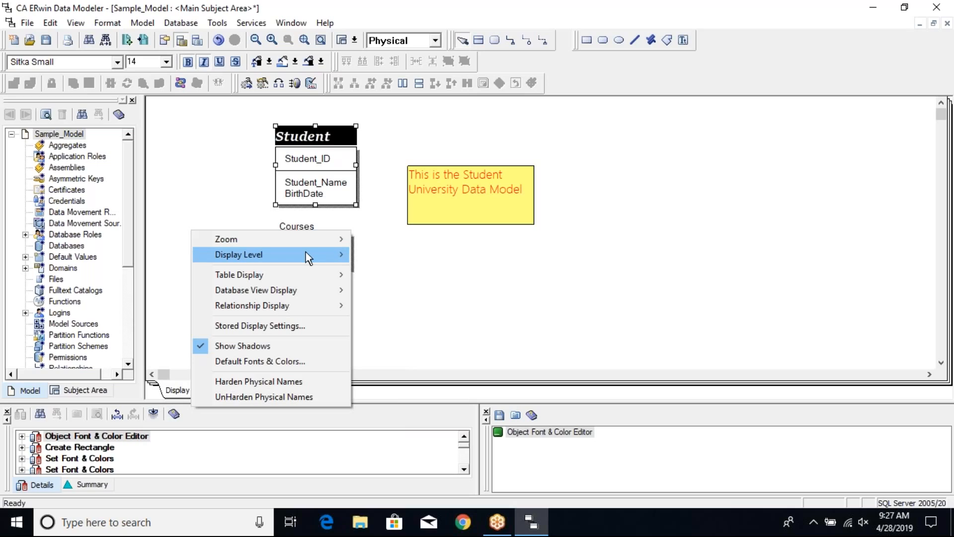
{"action": "mouse_move", "coordinate": [305, 256]}
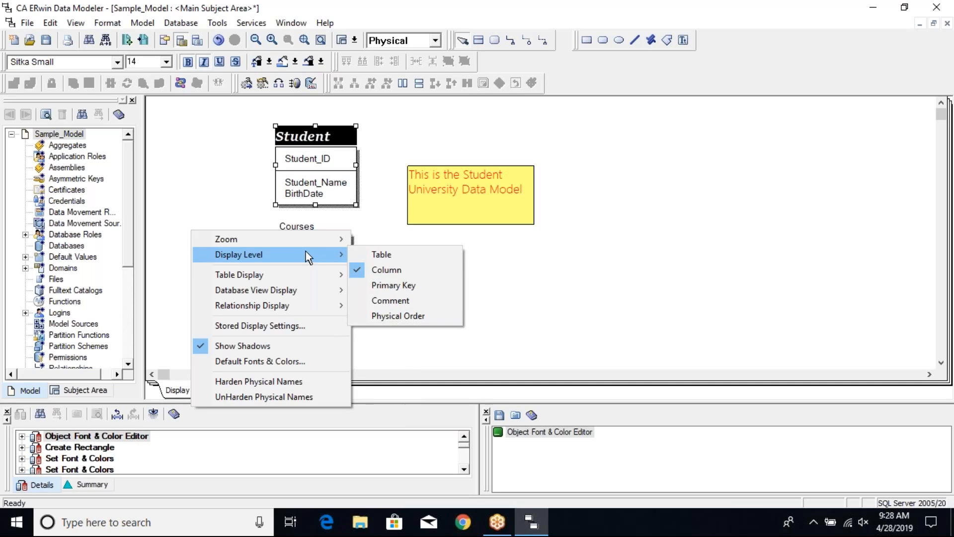
{"action": "left_click", "coordinate": [396, 269]}
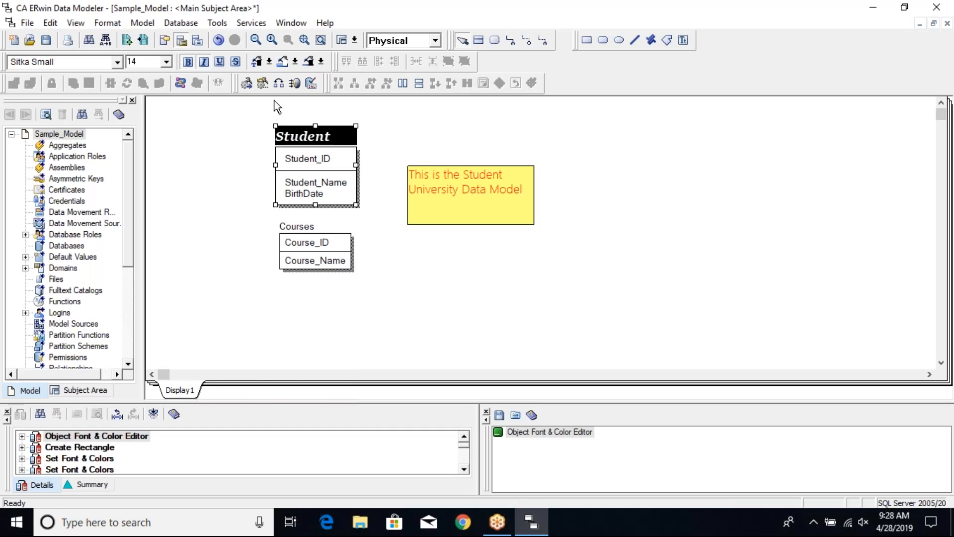
Turn on the display of column datatypes in the physical diagram's tables
{"action": "right_click", "coordinate": [208, 209]}
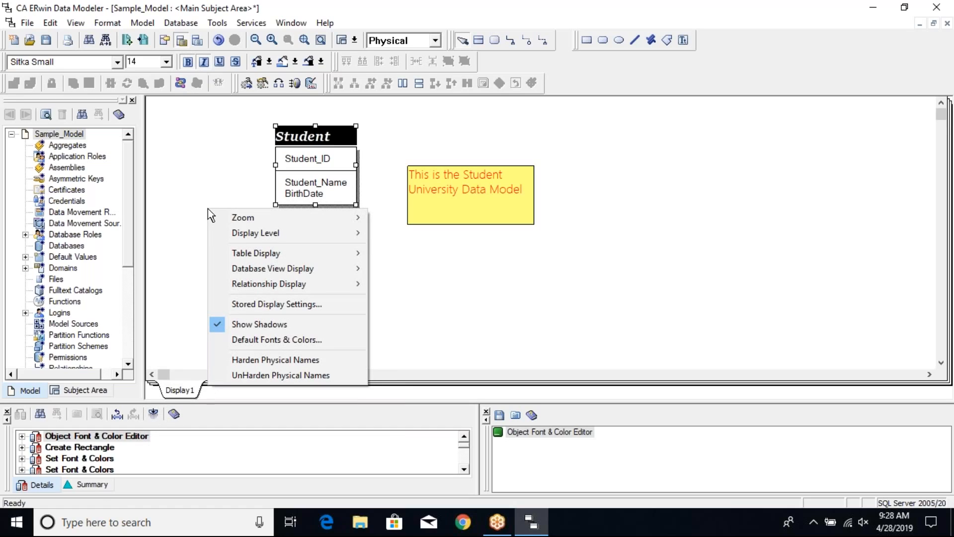
{"action": "mouse_move", "coordinate": [277, 235]}
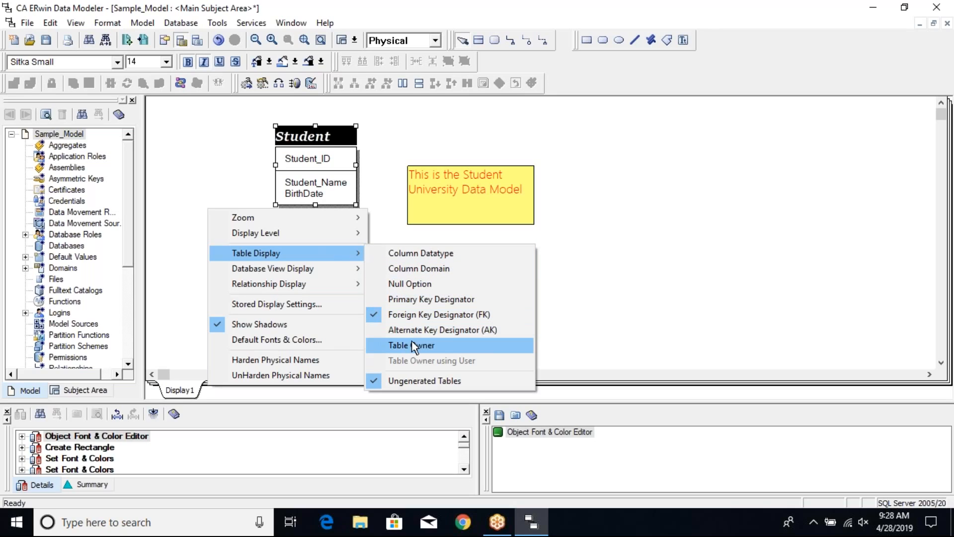
{"action": "left_click", "coordinate": [404, 253]}
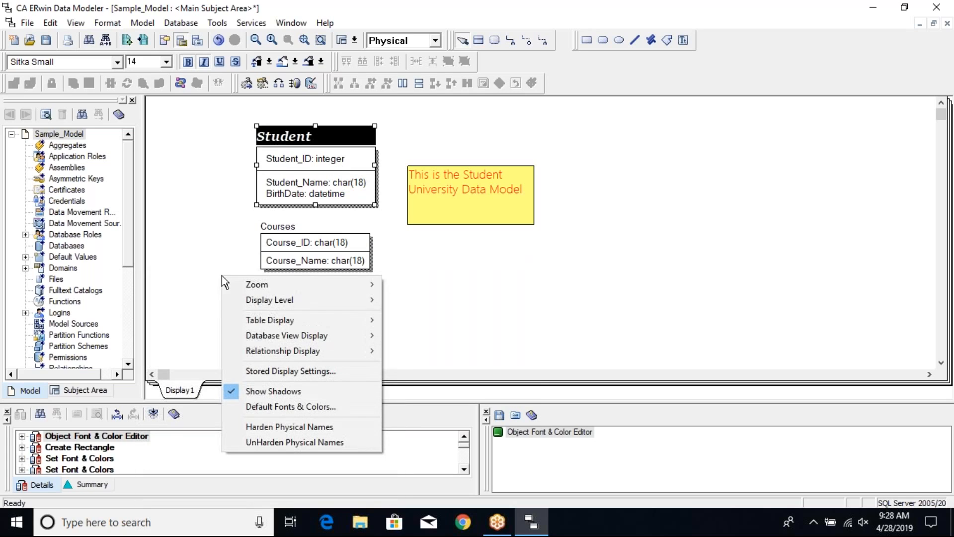
Turn on the display of column domains in the tables and locate the <default> domain in the object tree
{"action": "mouse_move", "coordinate": [287, 321]}
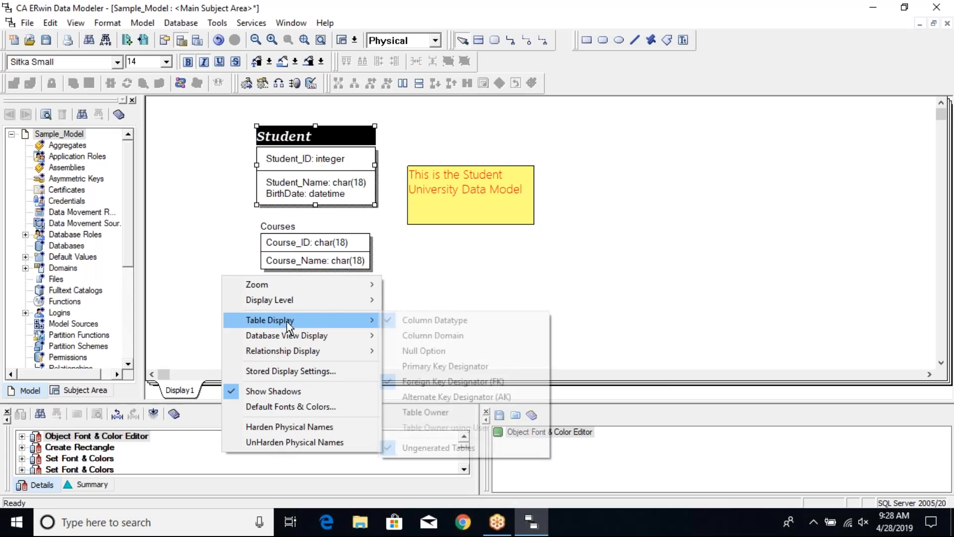
{"action": "left_click", "coordinate": [442, 337]}
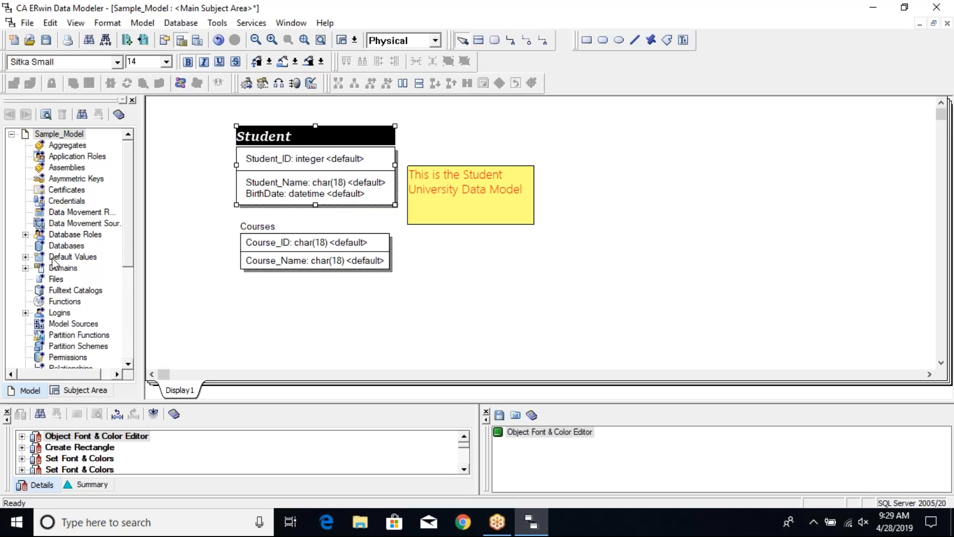
{"action": "left_click", "coordinate": [25, 269]}
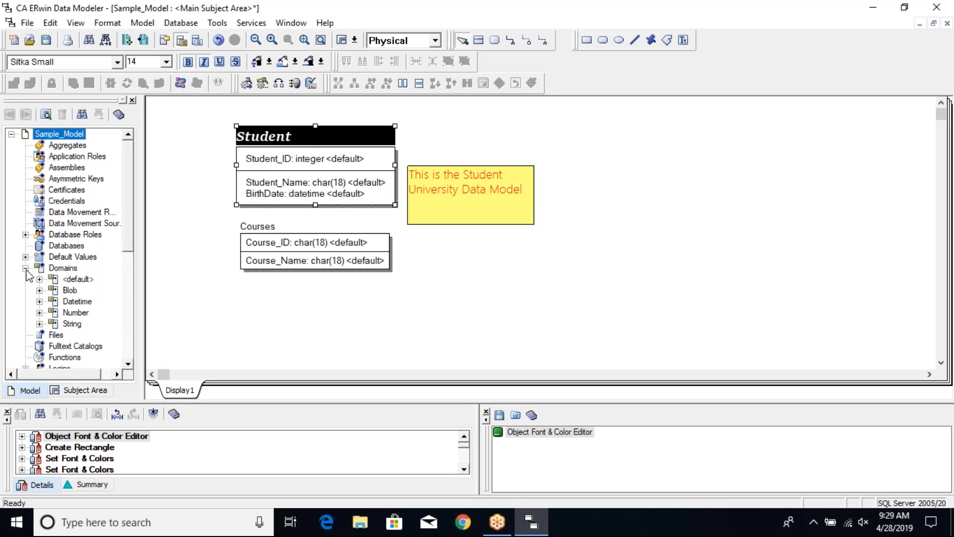
{"action": "left_click", "coordinate": [78, 281]}
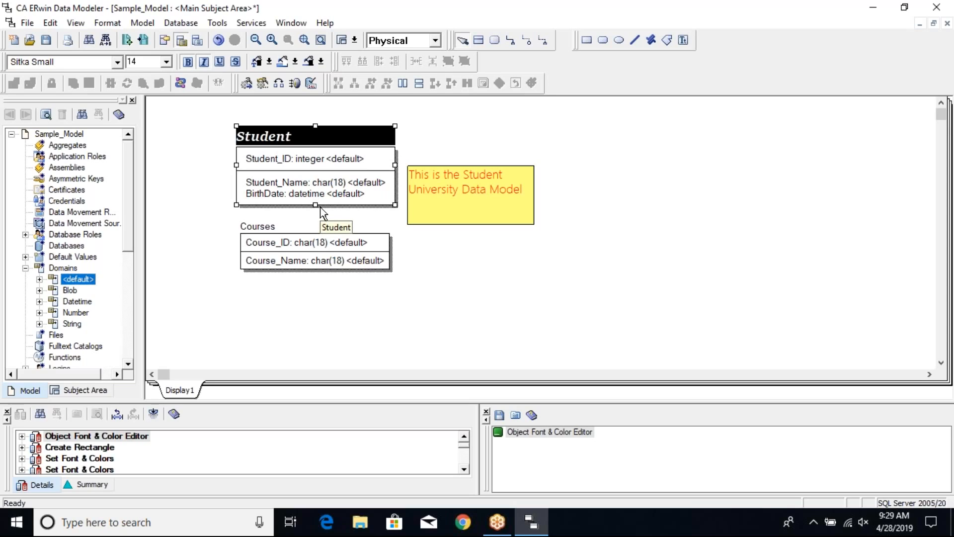
Turn on the display of each column's null option in the physical diagram's tables
{"action": "right_click", "coordinate": [237, 289]}
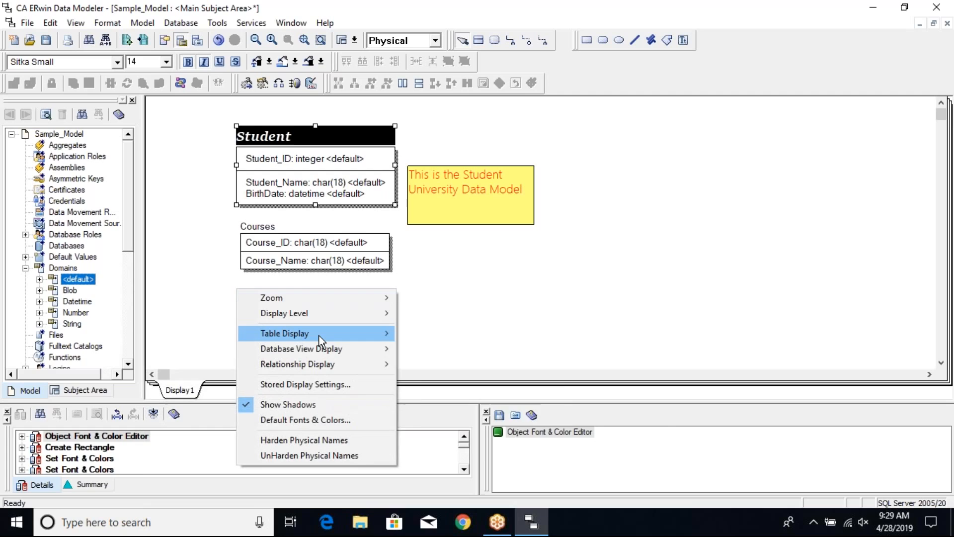
{"action": "mouse_move", "coordinate": [321, 343]}
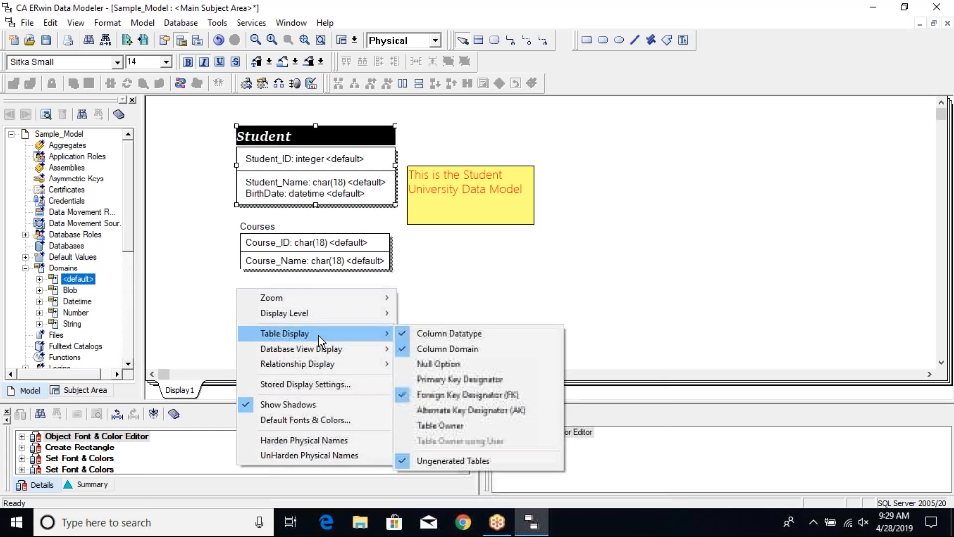
{"action": "left_click", "coordinate": [434, 364]}
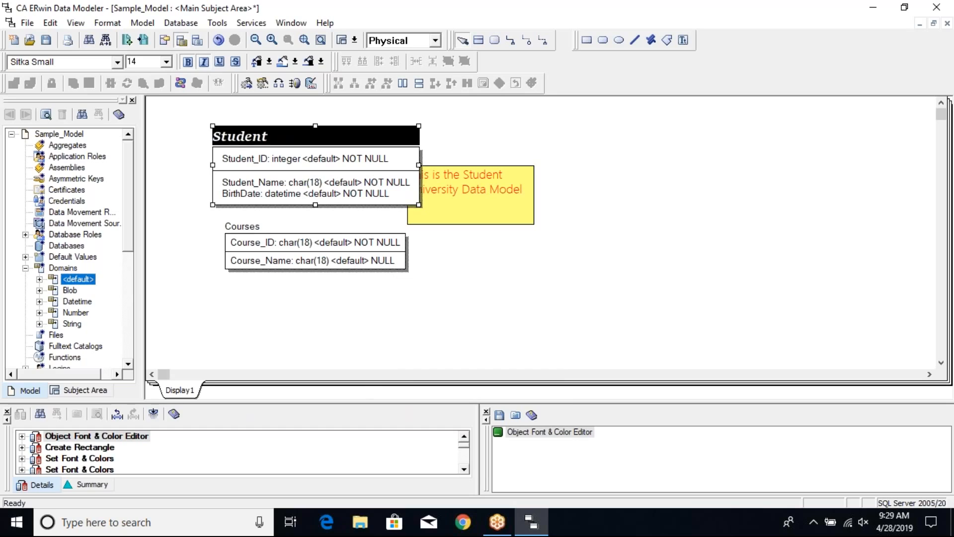
Switch the diagram to the logical model to compare its display with the physical one, and return to the physical model
{"action": "left_click", "coordinate": [435, 41]}
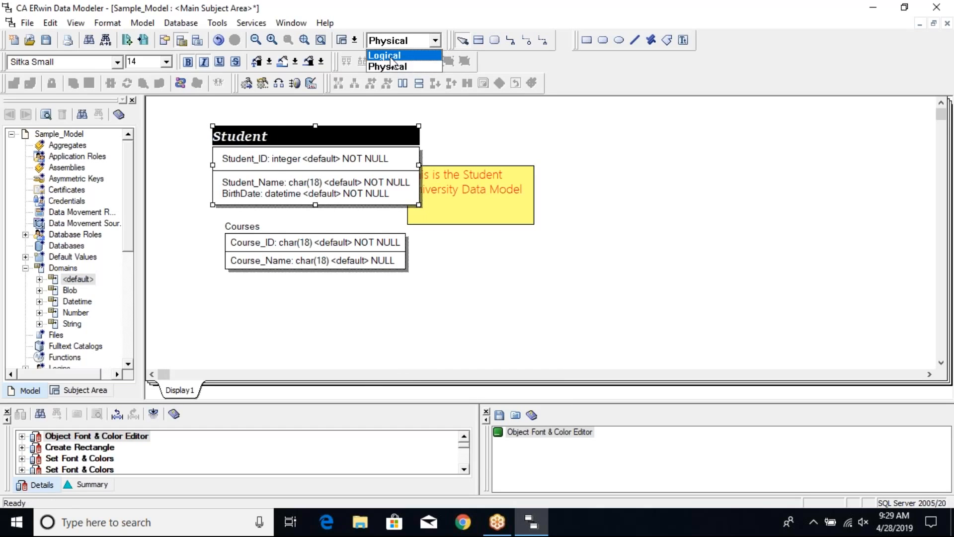
{"action": "left_click", "coordinate": [385, 55]}
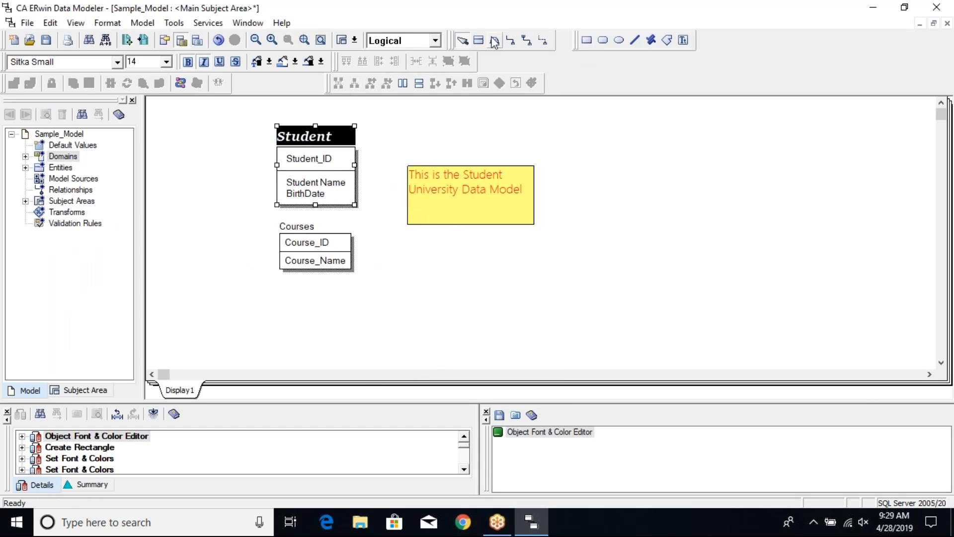
{"action": "left_click", "coordinate": [435, 41]}
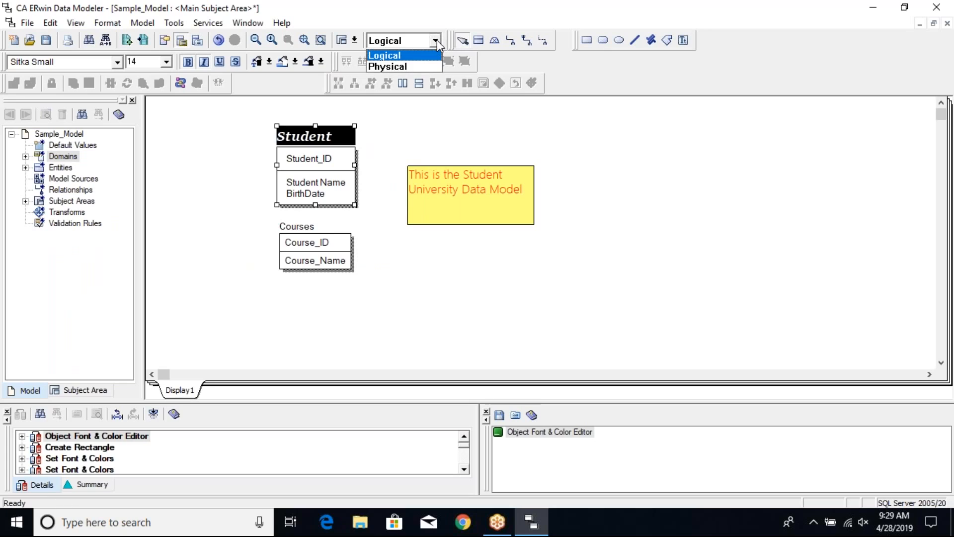
{"action": "left_click", "coordinate": [410, 64]}
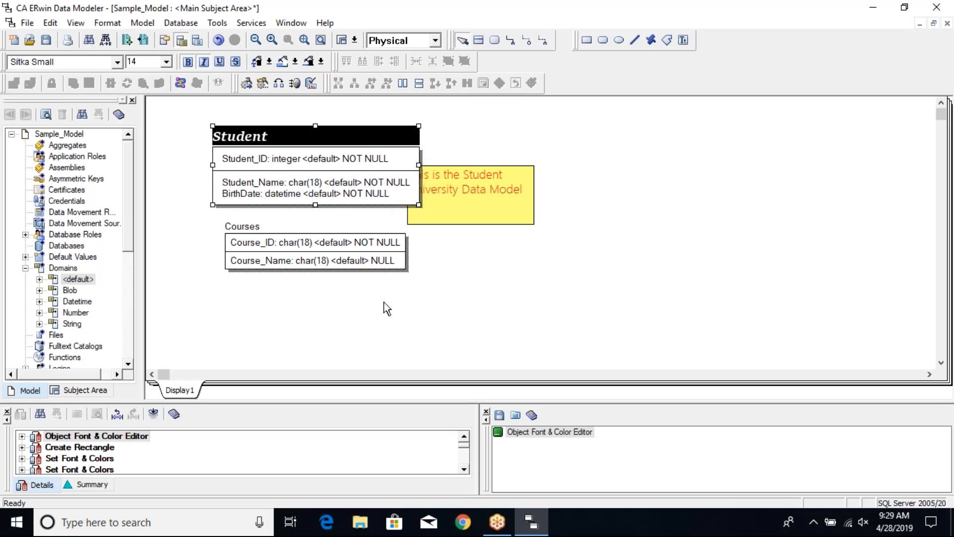
Move the yellow "This is the Student University Data Model" note away from the Student table into the empty diagram area beside it
{"action": "left_click", "coordinate": [466, 195]}
{"action": "left_click_drag", "start_coordinate": [477, 193], "coordinate": [654, 210]}
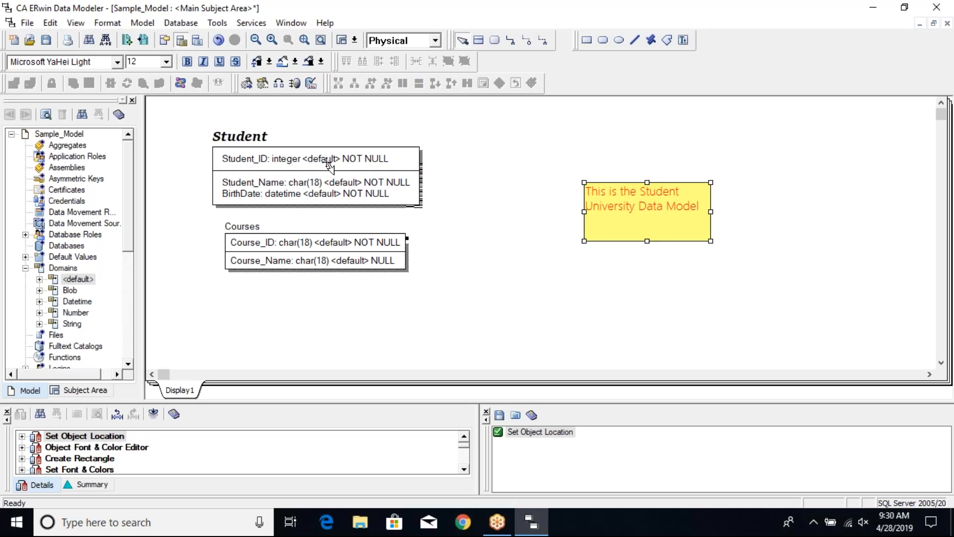
{"action": "left_click", "coordinate": [201, 296]}
In the stored display settings of Display1, turn on Rolename/Attribute, Attribute Datatype and Attribute Domain for the logical model
{"action": "right_click", "coordinate": [200, 297]}
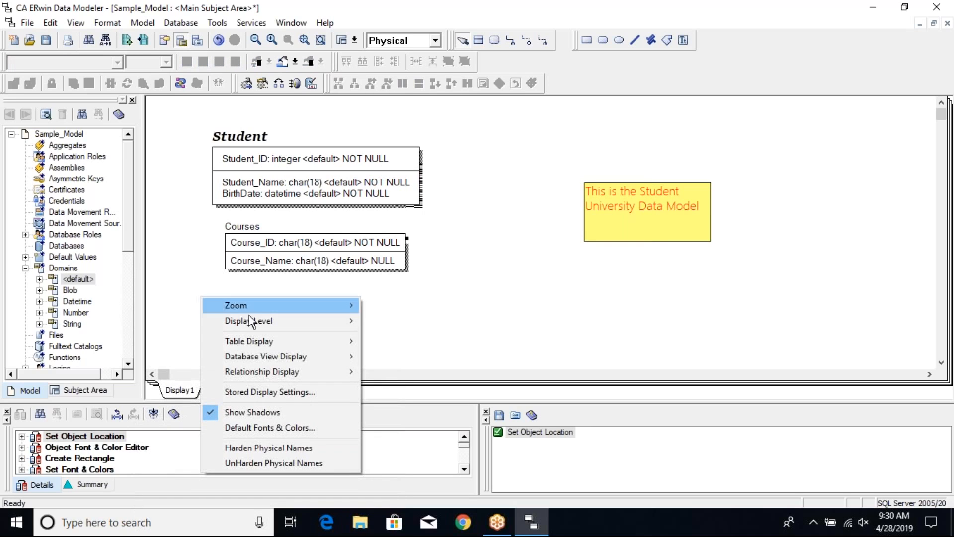
{"action": "mouse_move", "coordinate": [278, 358]}
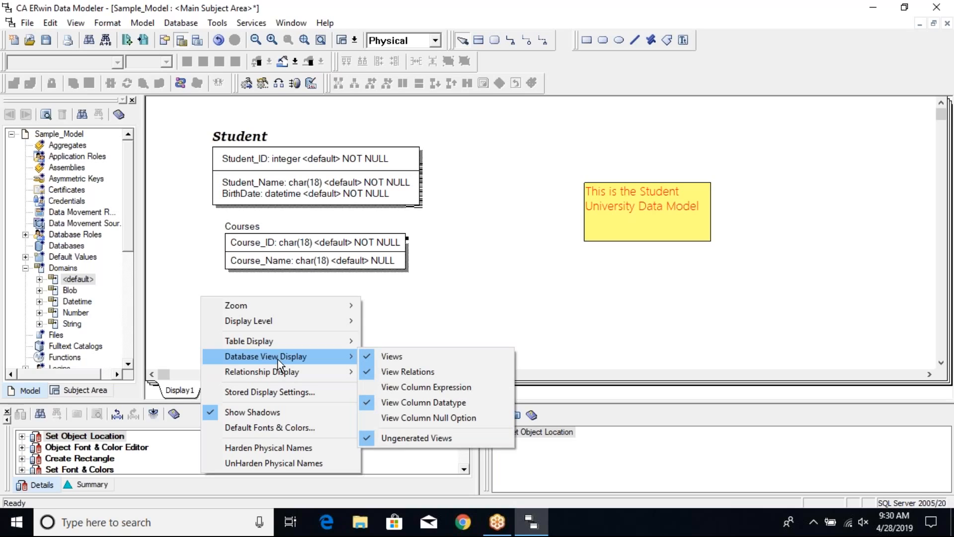
{"action": "left_click", "coordinate": [289, 394]}
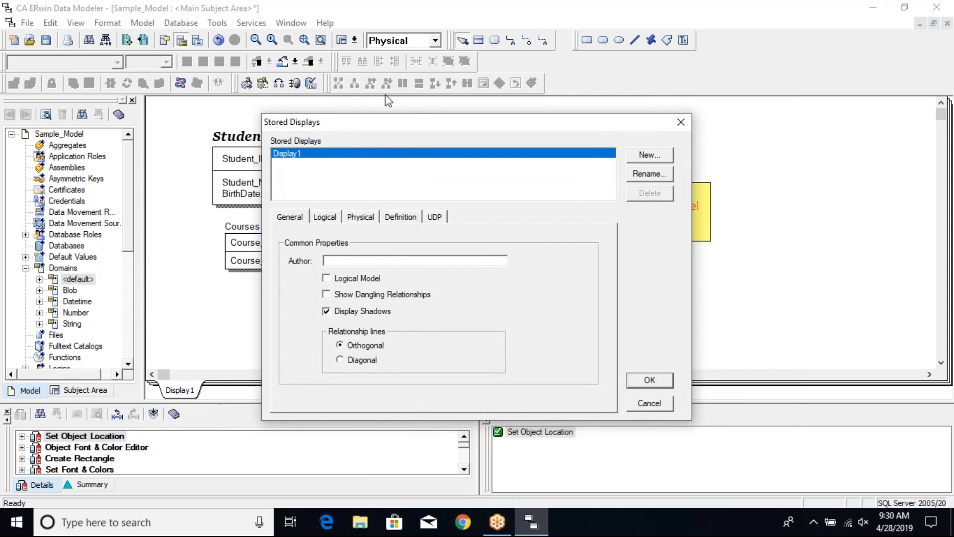
{"action": "left_click_drag", "start_coordinate": [426, 124], "coordinate": [345, 128]}
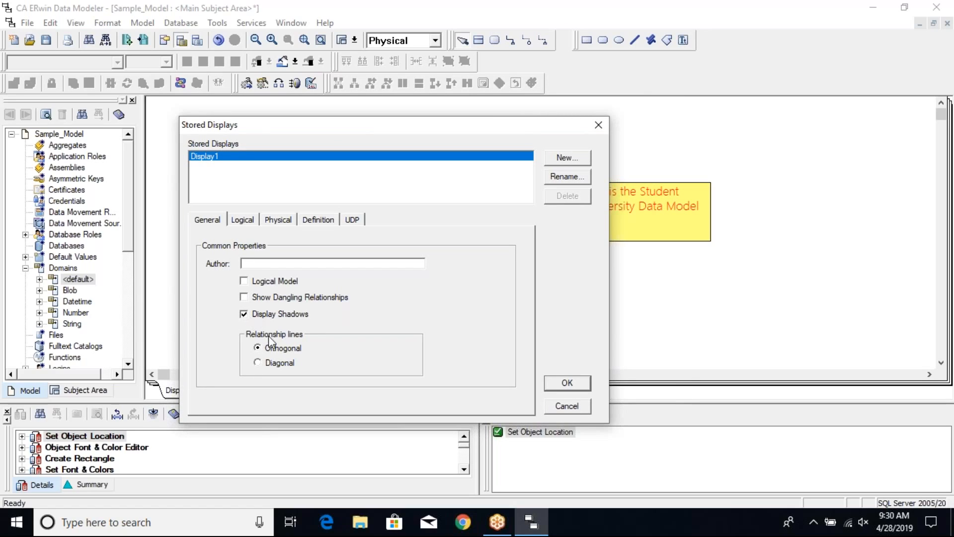
{"action": "left_click", "coordinate": [248, 225]}
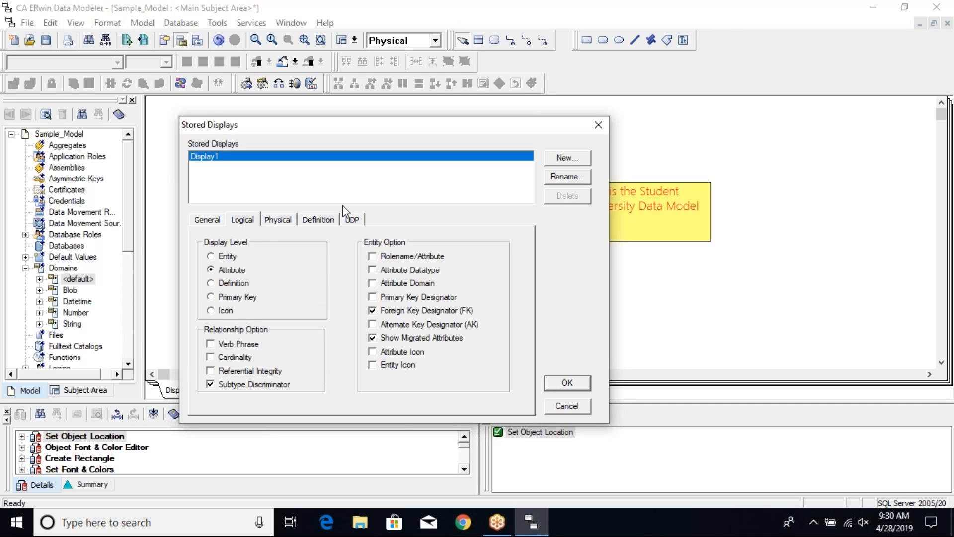
{"action": "left_click", "coordinate": [373, 259]}
{"action": "left_click", "coordinate": [372, 284]}
{"action": "left_click", "coordinate": [275, 223]}
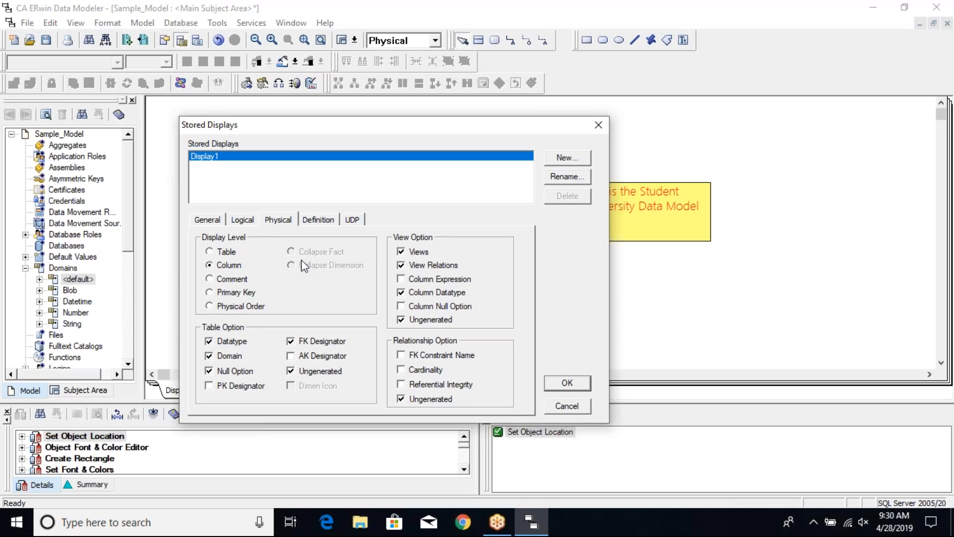
{"action": "left_click", "coordinate": [568, 384]}
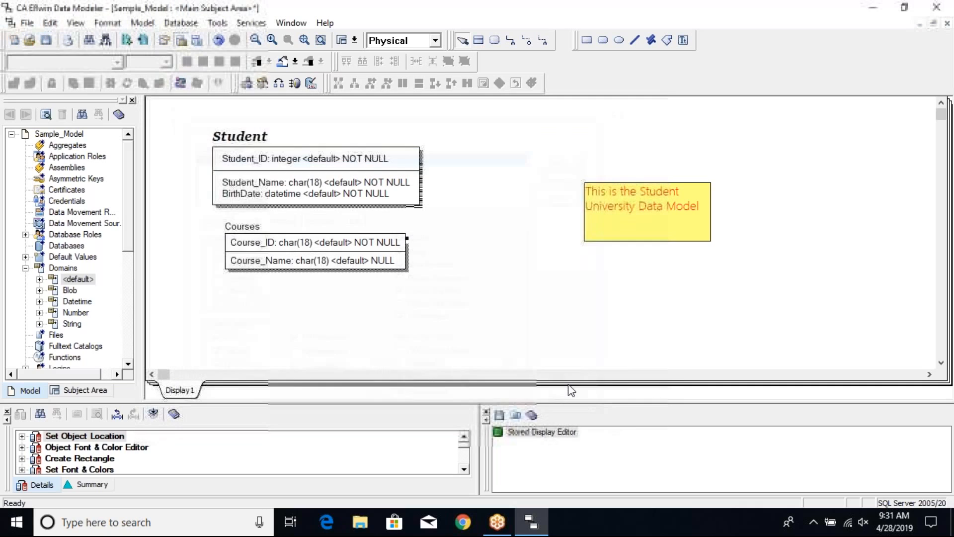
Reopen the stored display settings of Display1 and check the logical and physical display options
{"action": "right_click", "coordinate": [276, 313]}
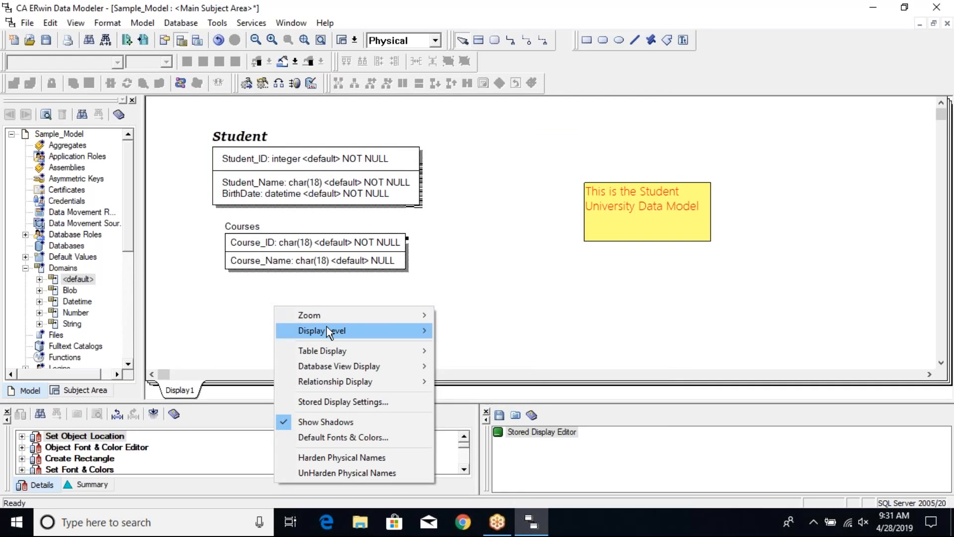
{"action": "left_click", "coordinate": [344, 400]}
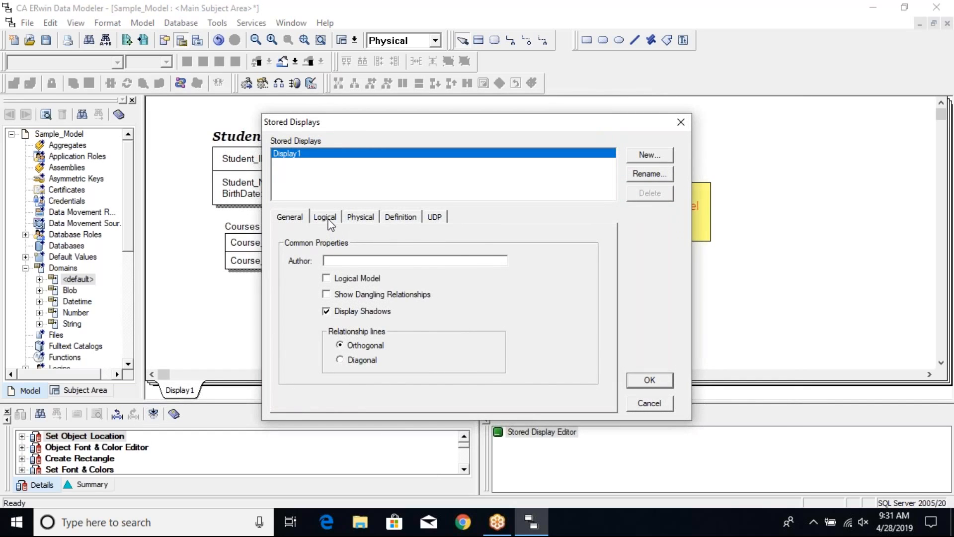
{"action": "left_click", "coordinate": [328, 219]}
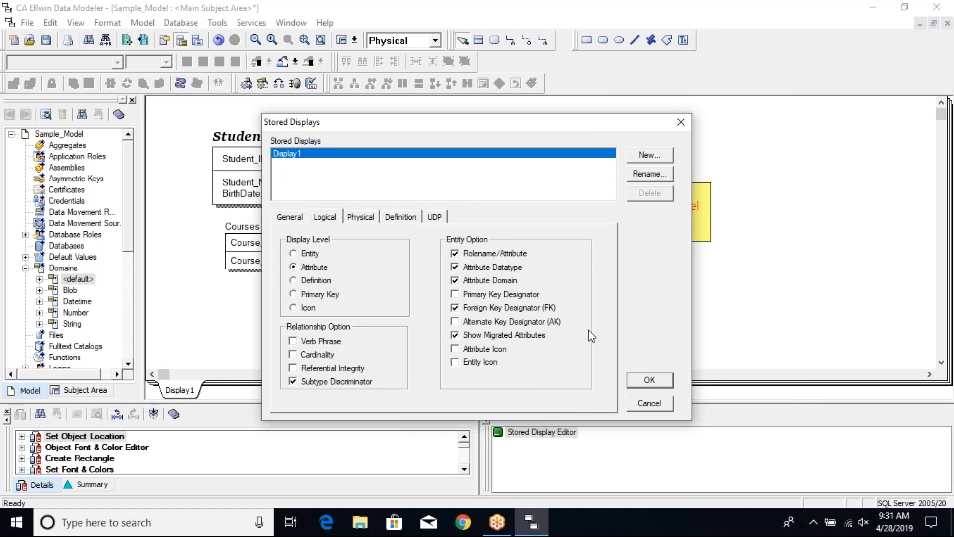
{"action": "left_click", "coordinate": [362, 221]}
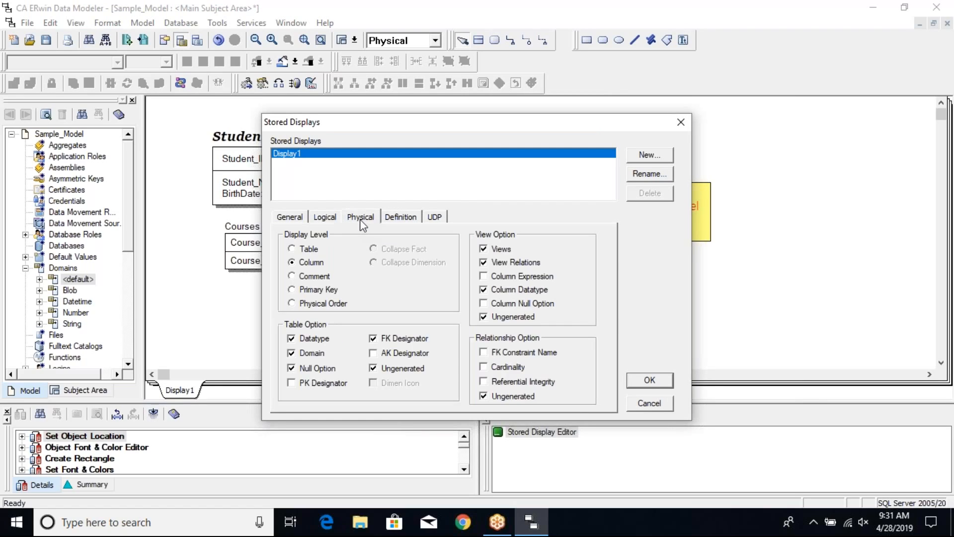
{"action": "left_click", "coordinate": [651, 381]}
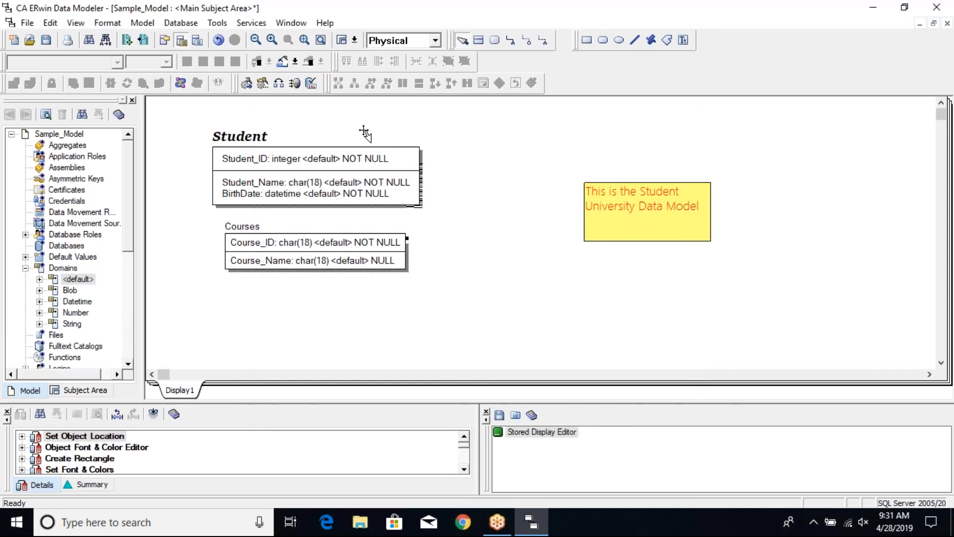
Switch the diagram to the logical model and select the Student entity
{"action": "left_click", "coordinate": [436, 42]}
{"action": "left_click", "coordinate": [395, 53]}
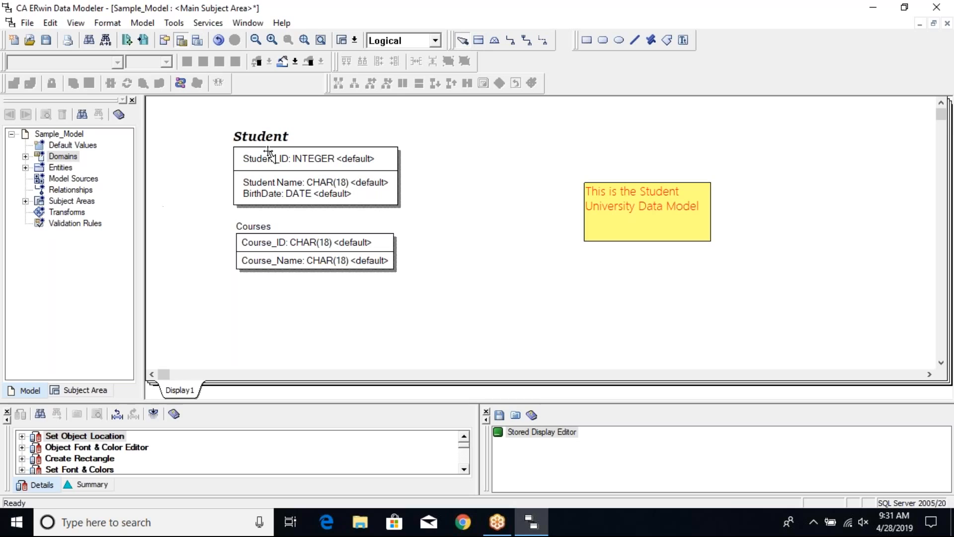
{"action": "left_click", "coordinate": [361, 160]}
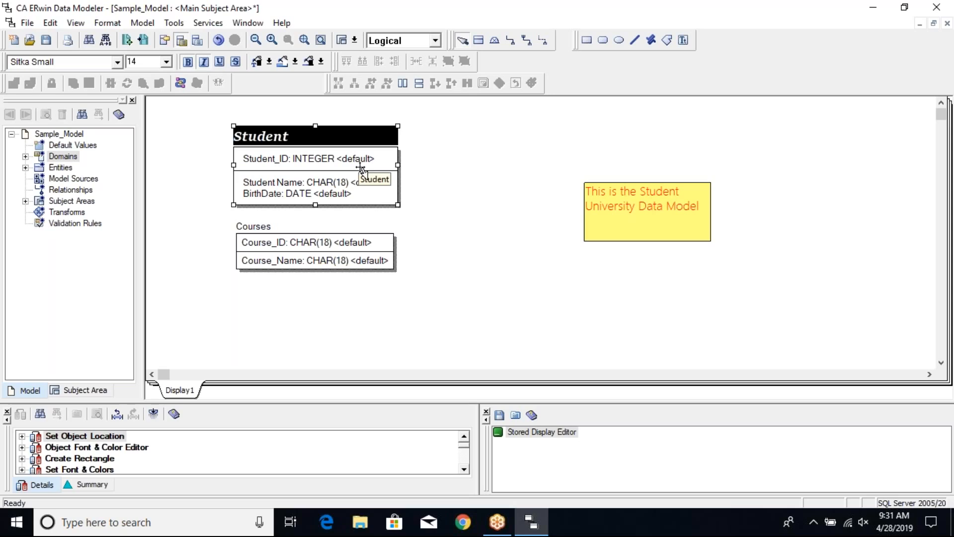
Create a new domain named ID under Domains in the model's object tree
{"action": "left_click", "coordinate": [26, 157]}
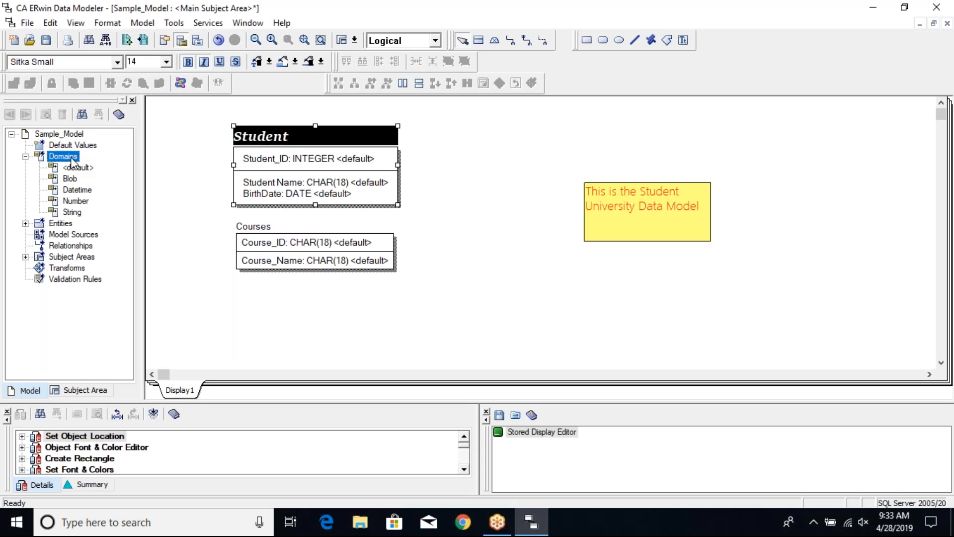
{"action": "right_click", "coordinate": [72, 161]}
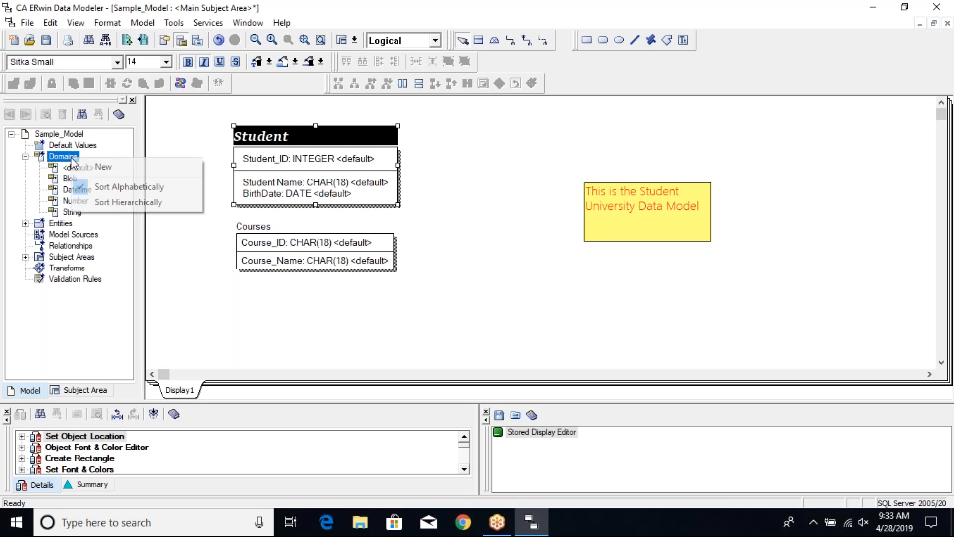
{"action": "left_click", "coordinate": [103, 167]}
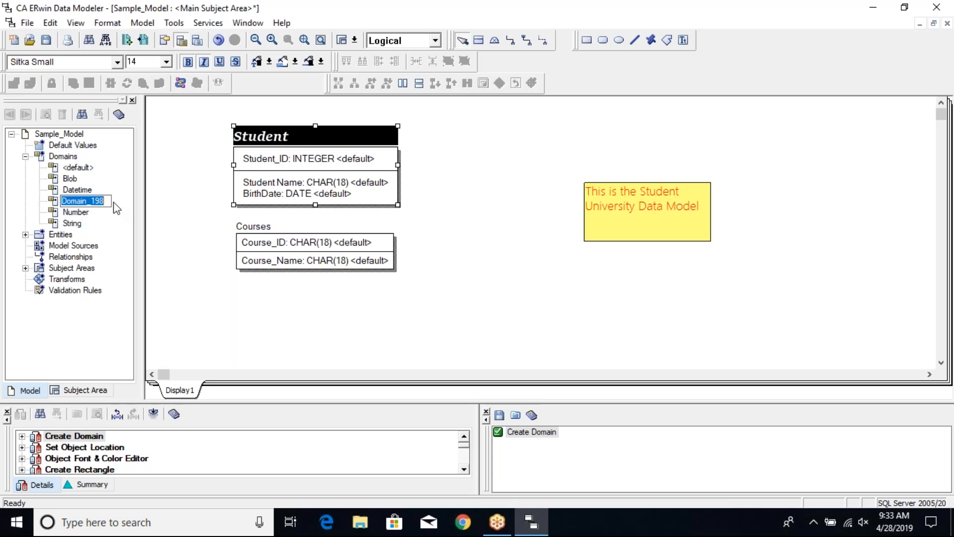
{"action": "type", "text": "ID"}
{"action": "key", "text": "Return"}
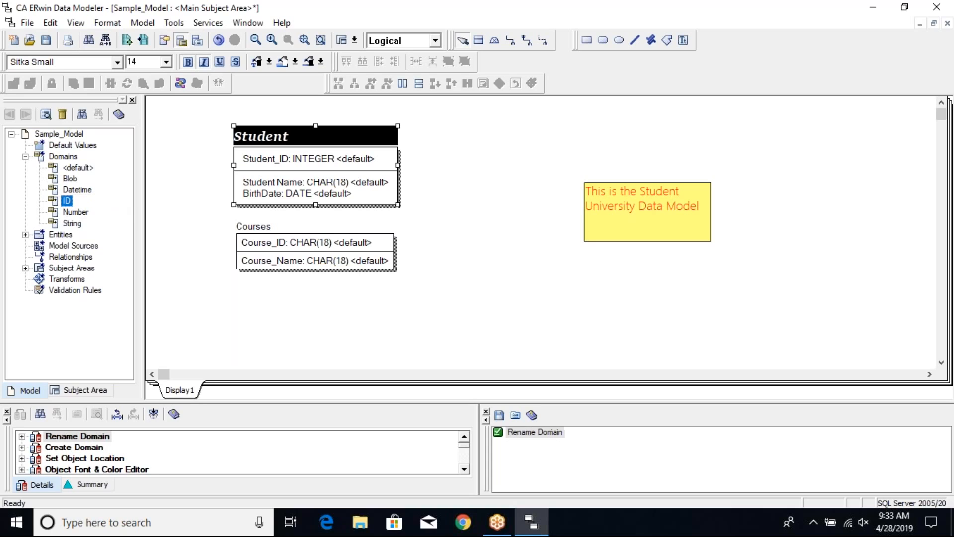
Open the ID domain's properties, look at the physical edit mode, and set the domain parent to Number in logical mode
{"action": "right_click", "coordinate": [68, 201]}
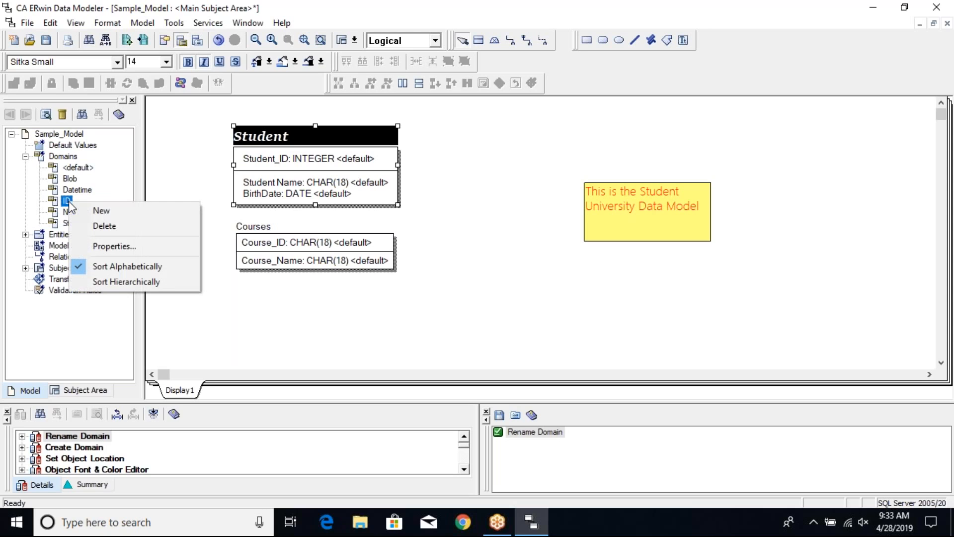
{"action": "left_click", "coordinate": [111, 246]}
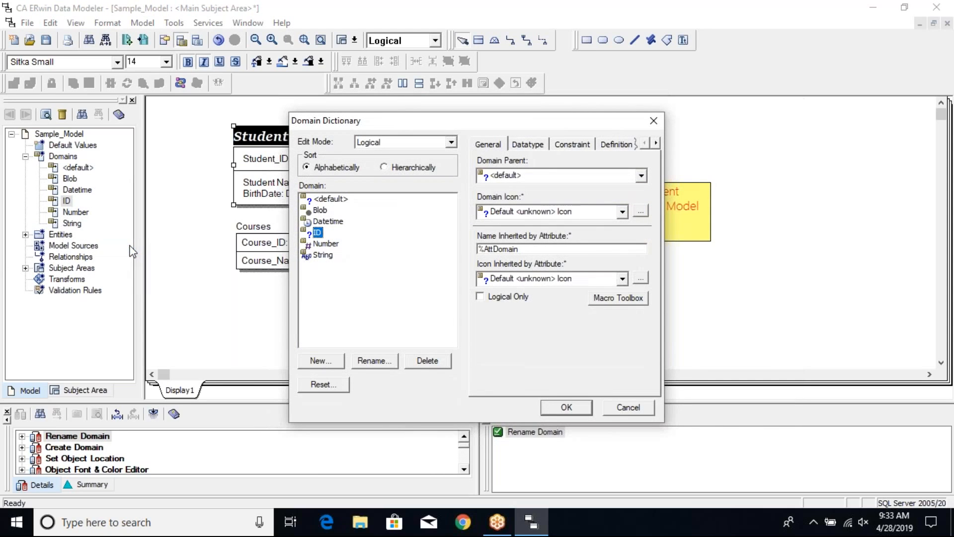
{"action": "left_click", "coordinate": [452, 147]}
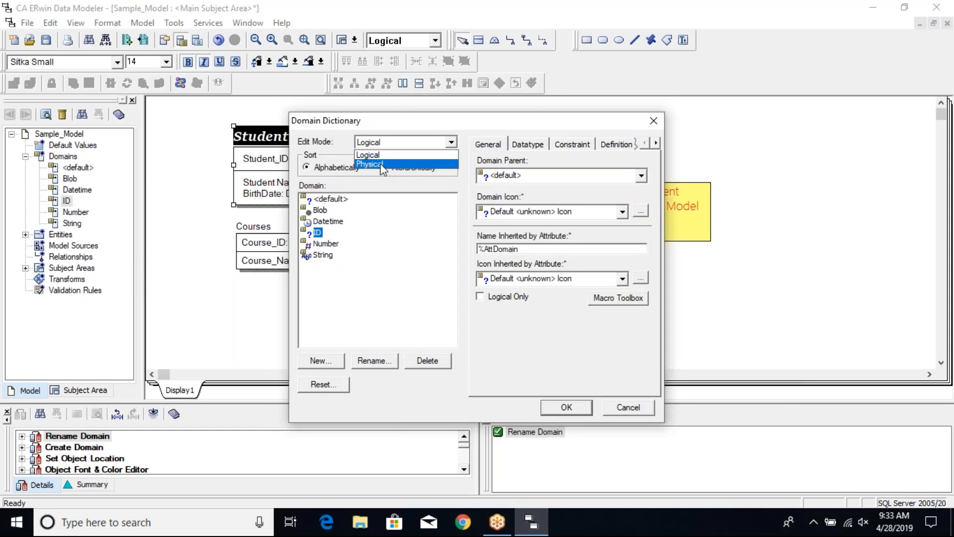
{"action": "left_click", "coordinate": [381, 164]}
{"action": "left_click", "coordinate": [452, 143]}
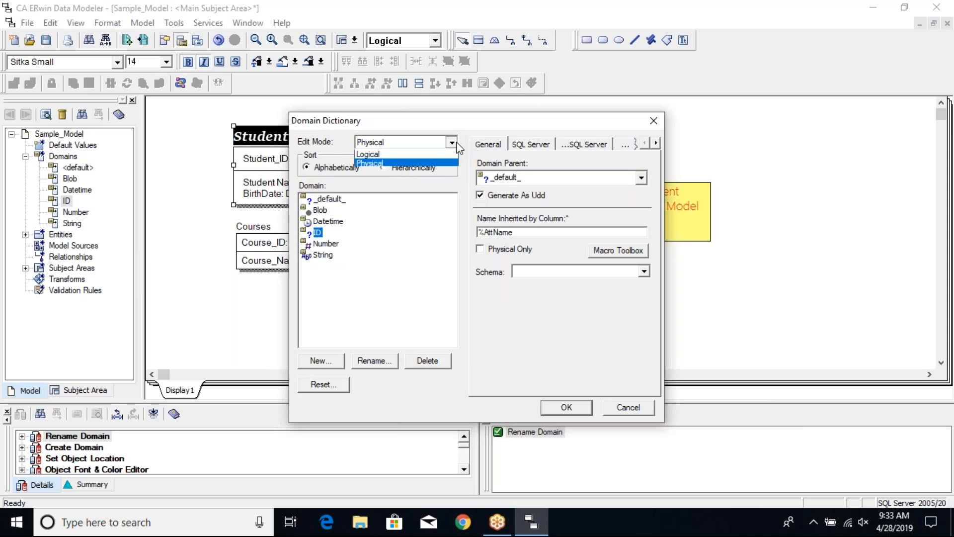
{"action": "left_click", "coordinate": [403, 157]}
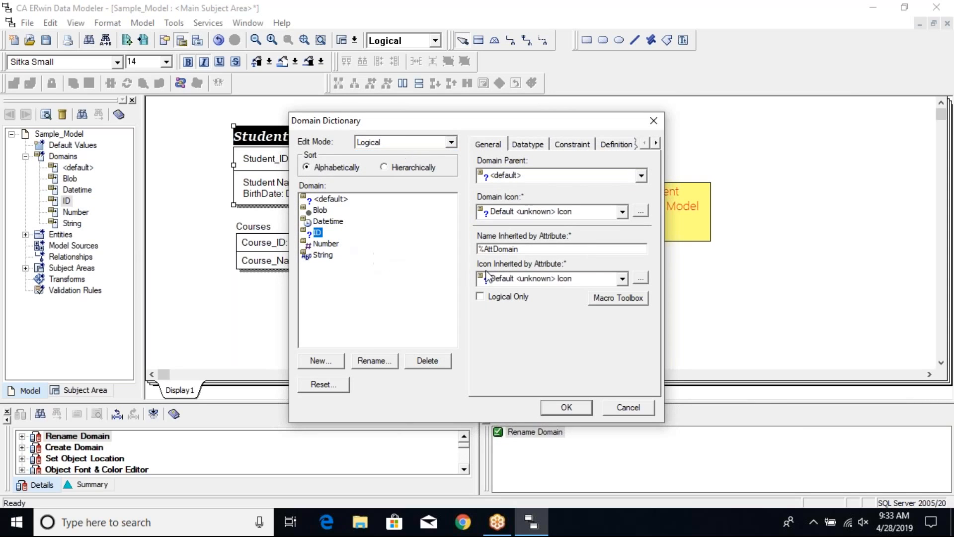
{"action": "left_click", "coordinate": [643, 177]}
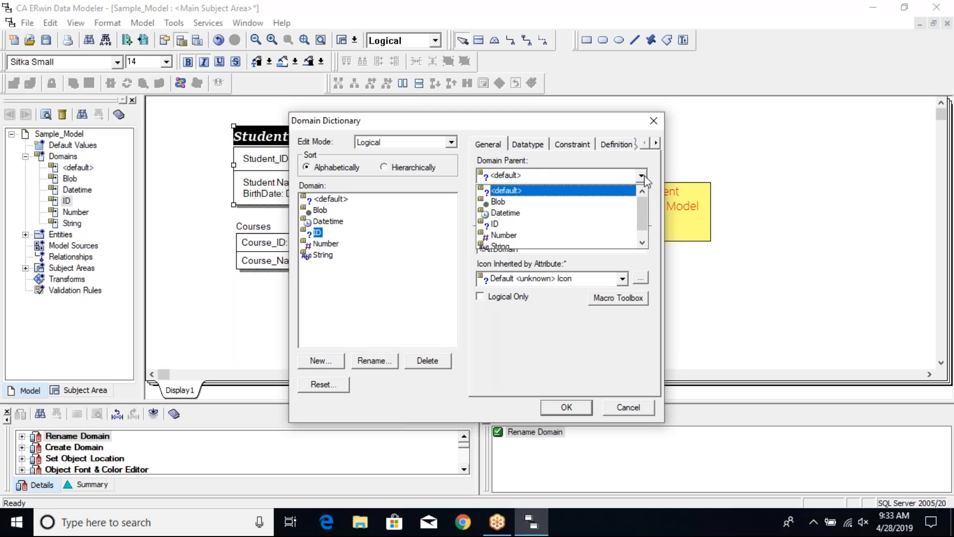
{"action": "left_click_drag", "start_coordinate": [640, 208], "coordinate": [642, 212]}
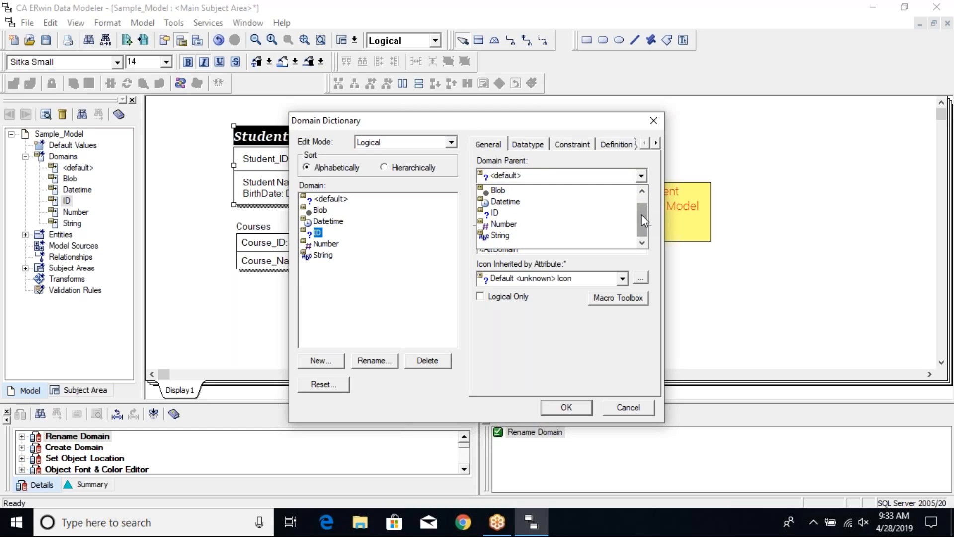
{"action": "left_click", "coordinate": [534, 223]}
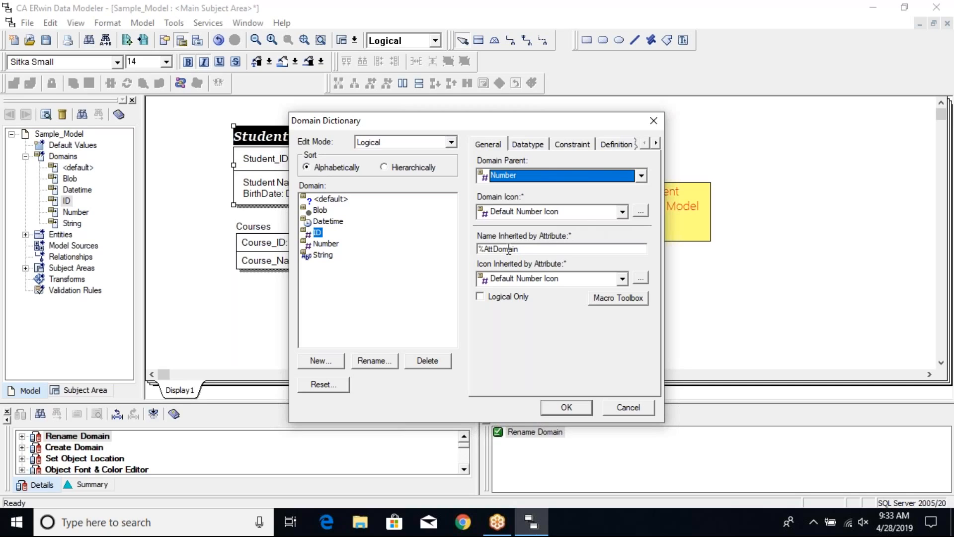
Set the ID domain's name inherited by attribute to "%OwnerEntity %AttDomain"
{"action": "left_click_drag", "start_coordinate": [518, 250], "coordinate": [478, 250]}
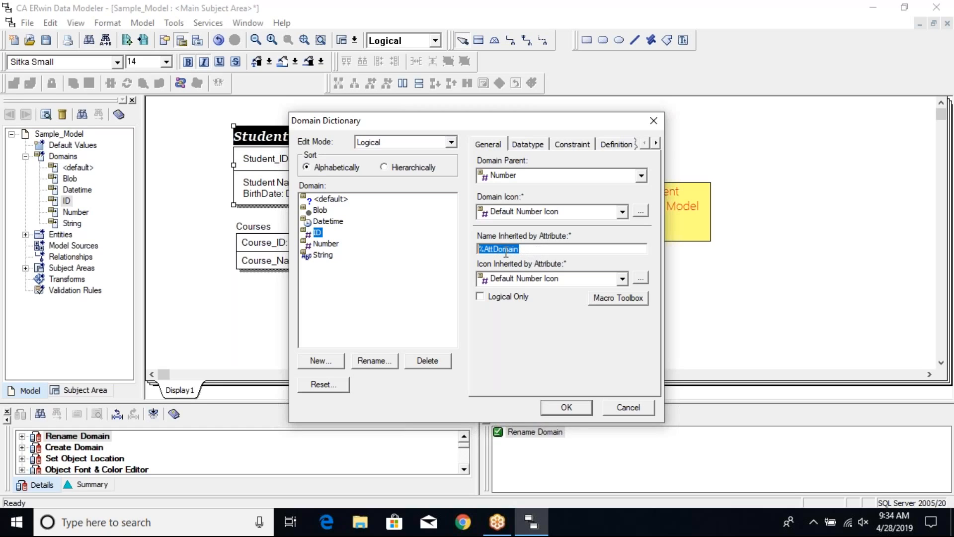
{"action": "left_click", "coordinate": [480, 249]}
{"action": "type", "text": "%Owner"}
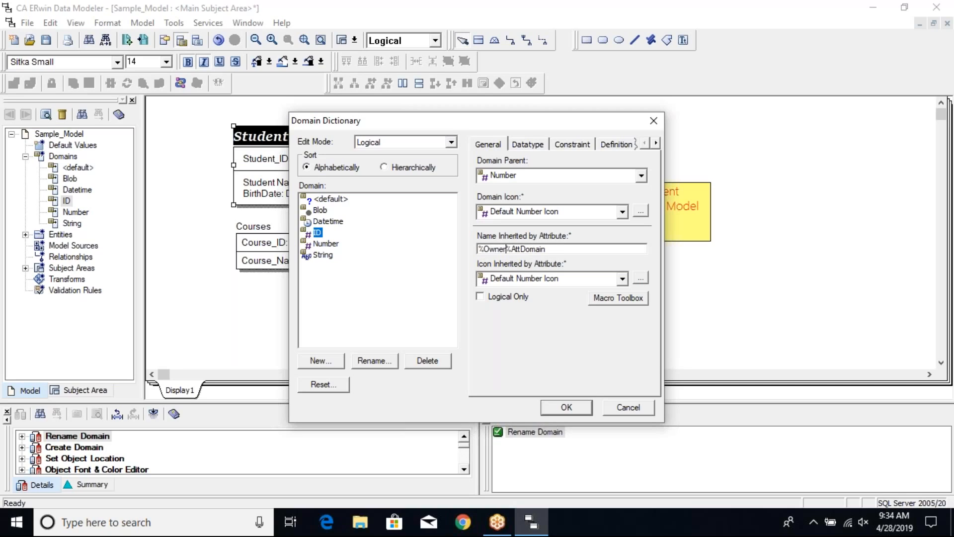
{"action": "type", "text": "ENtity"}
{"action": "left_click", "coordinate": [515, 249]}
{"action": "key", "text": "BackSpace"}
{"action": "type", "text": "n"}
Make the ID domain Not Null, check its constraint and definition settings, and save the domain changes
{"action": "left_click", "coordinate": [539, 147]}
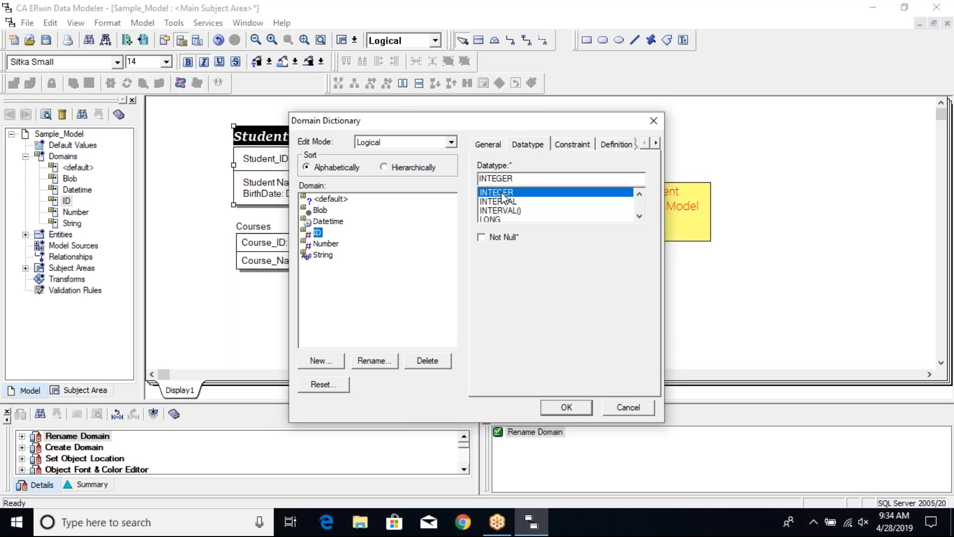
{"action": "left_click", "coordinate": [493, 146]}
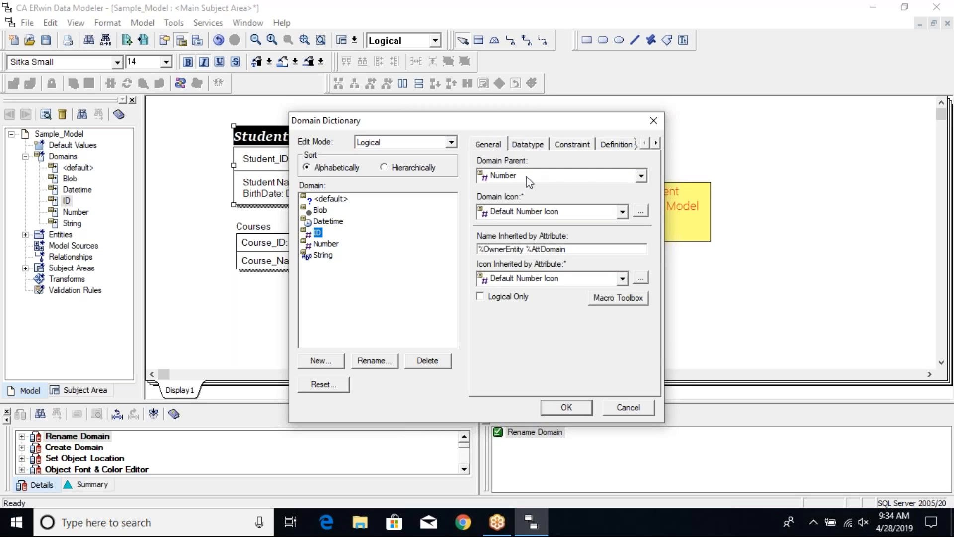
{"action": "left_click", "coordinate": [528, 146]}
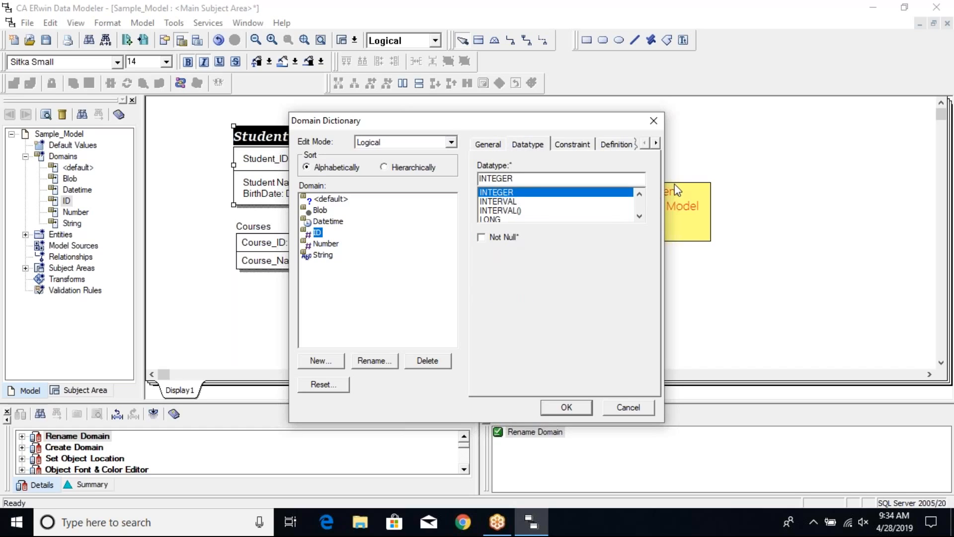
{"action": "left_click", "coordinate": [481, 238]}
{"action": "left_click", "coordinate": [579, 148]}
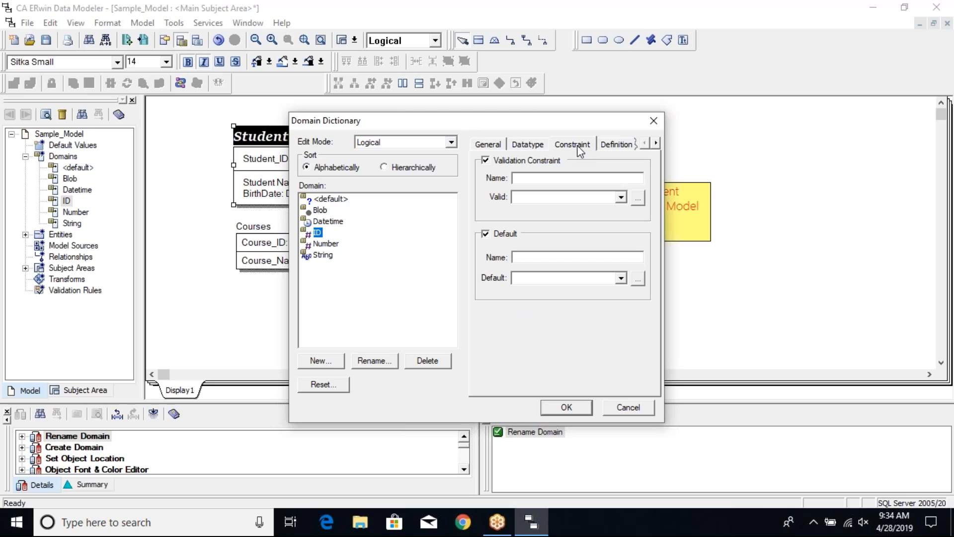
{"action": "left_click", "coordinate": [617, 145]}
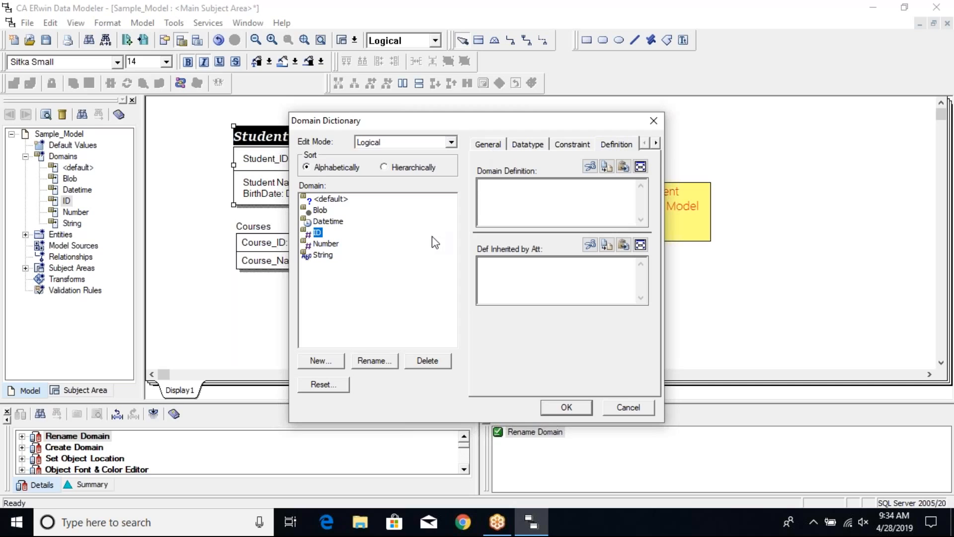
{"action": "left_click", "coordinate": [566, 409]}
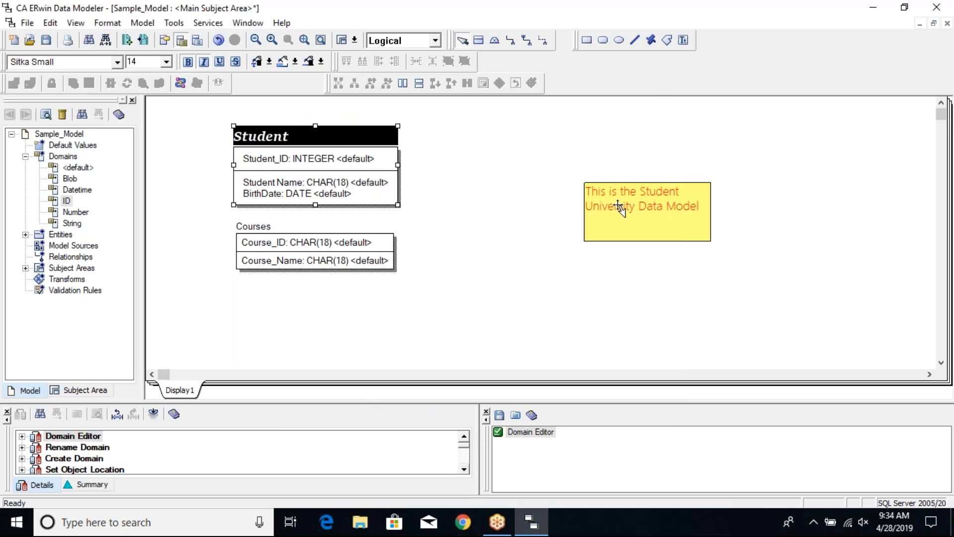
Place a new entity in the empty area between the Student entity and the yellow note
{"action": "left_click", "coordinate": [479, 41]}
{"action": "left_click", "coordinate": [489, 157]}
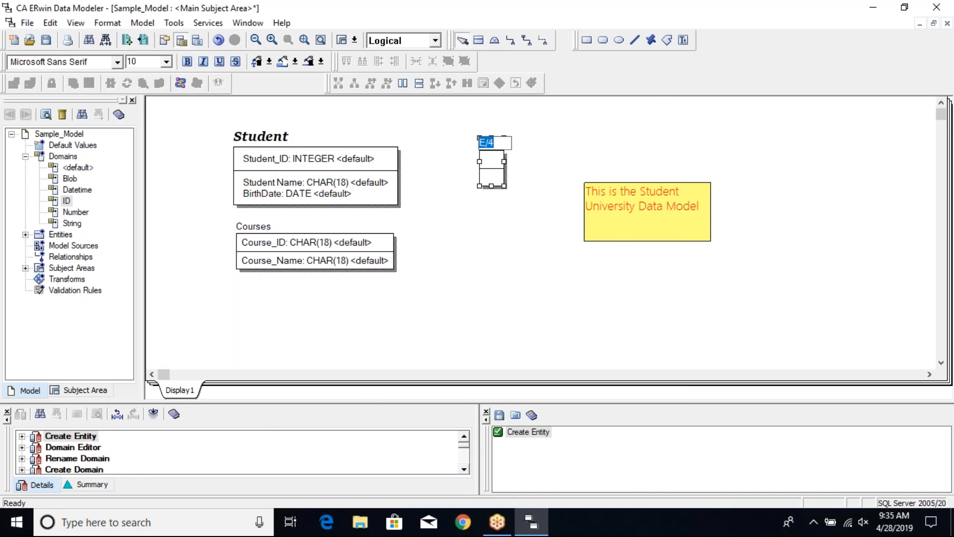
Name the new entity Tutors and add a key attribute to it based on the ID domain
{"action": "type", "text": "Tutors"}
{"action": "left_click", "coordinate": [529, 216]}
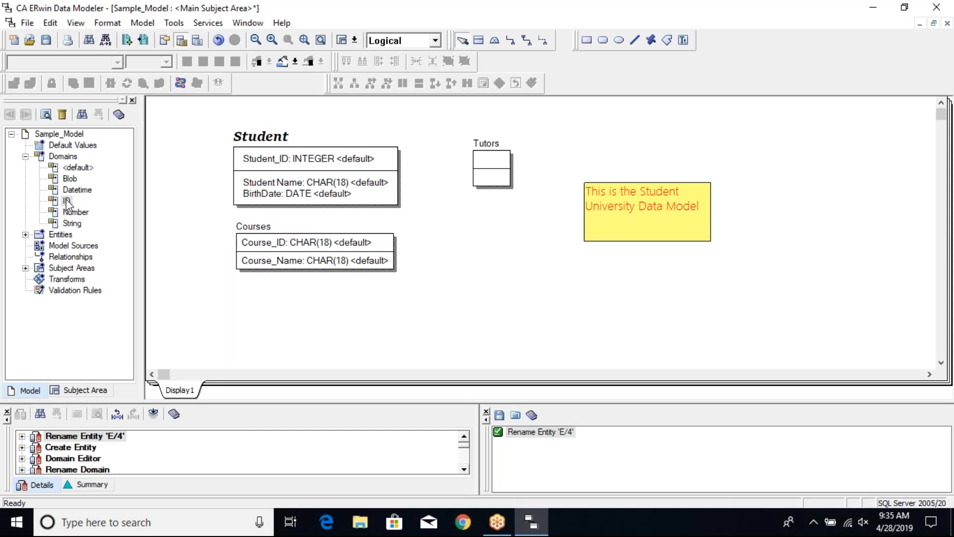
{"action": "left_click_drag", "start_coordinate": [67, 200], "coordinate": [480, 176]}
{"action": "left_click_drag", "start_coordinate": [485, 164], "coordinate": [485, 166]}
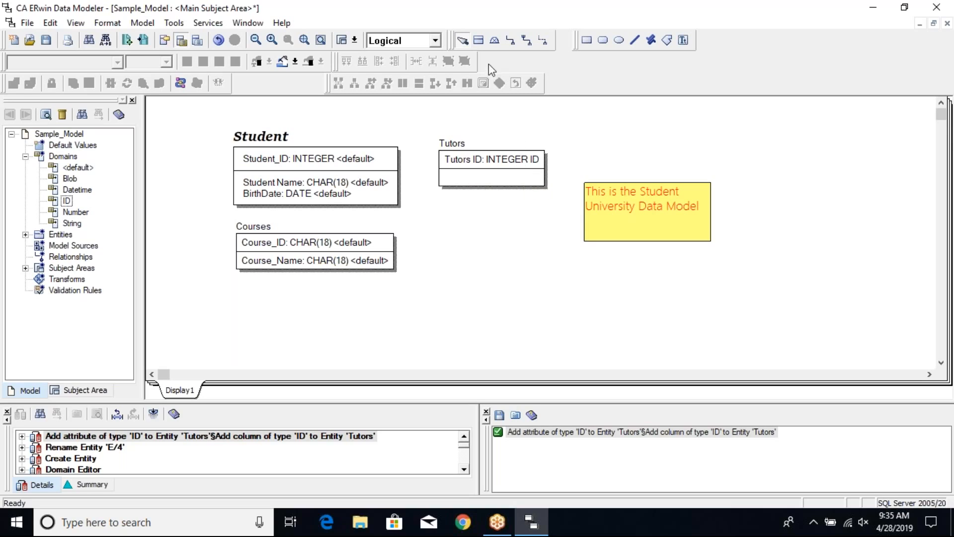
Create another entity below Tutors, beside Courses, and name it Clubs
{"action": "left_click", "coordinate": [480, 40]}
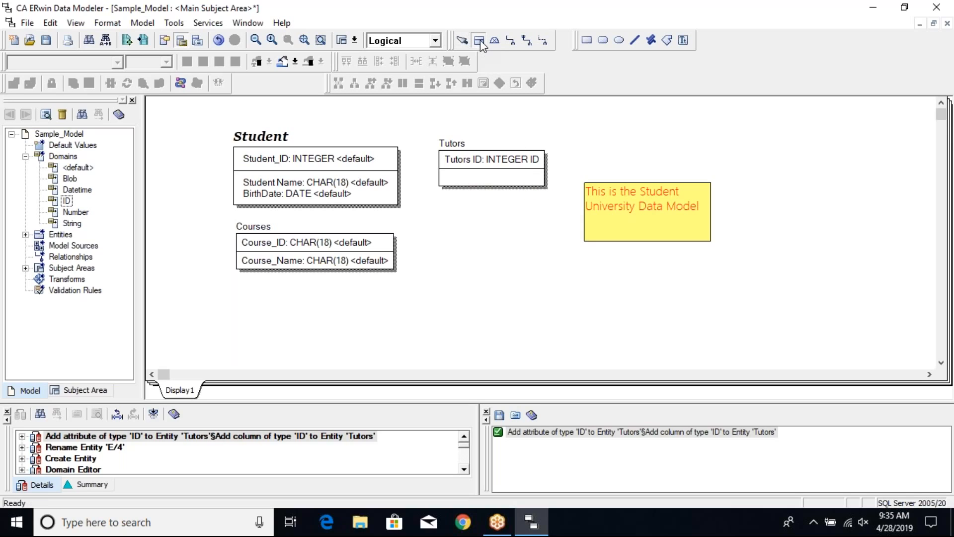
{"action": "left_click", "coordinate": [479, 251]}
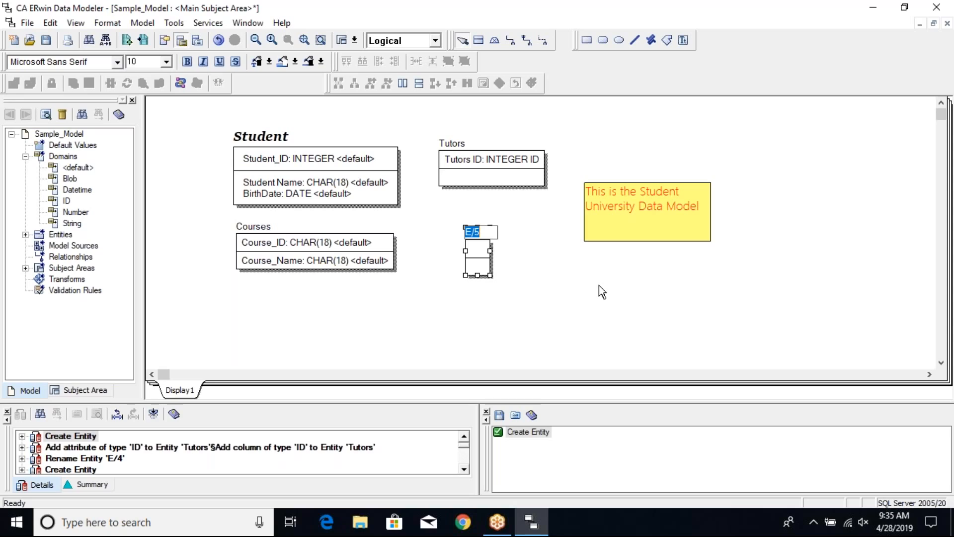
{"action": "type", "text": "Clubs"}
{"action": "key", "text": "Return"}
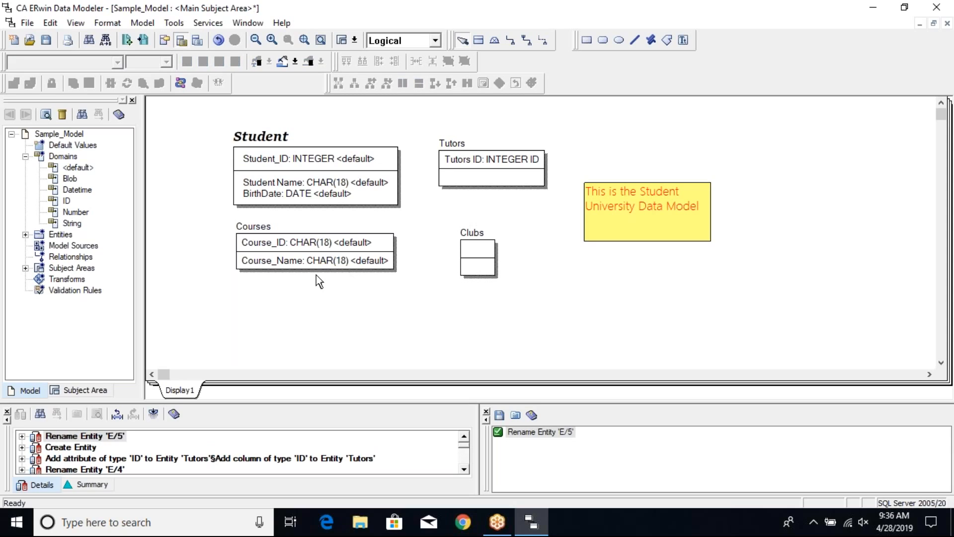
Add a key attribute based on the ID domain to the Clubs entity
{"action": "left_click", "coordinate": [66, 201]}
{"action": "left_click", "coordinate": [66, 201]}
{"action": "left_click", "coordinate": [111, 210]}
{"action": "left_click_drag", "start_coordinate": [70, 203], "coordinate": [483, 254]}
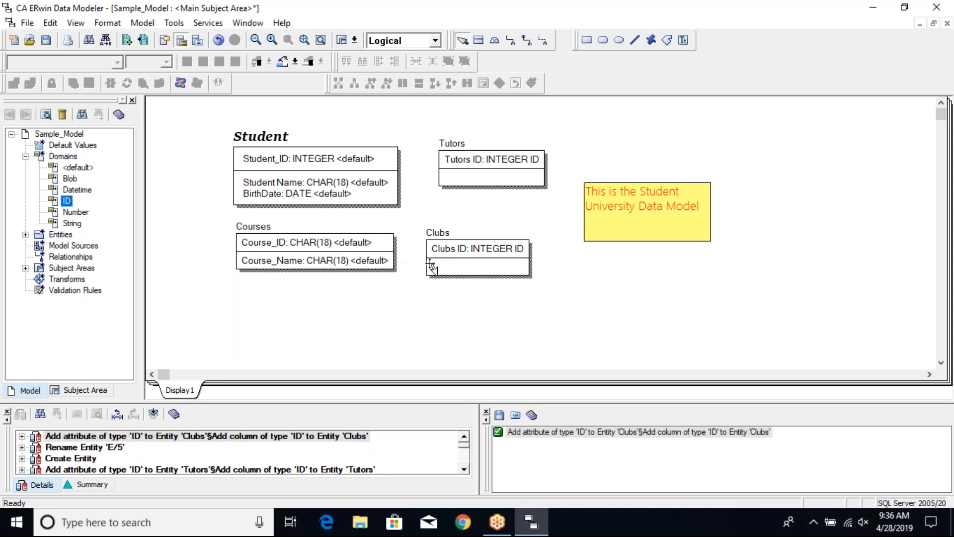
Review the ID domain's datatype and the name its attributes inherit in the Domain Dictionary
{"action": "right_click", "coordinate": [68, 204]}
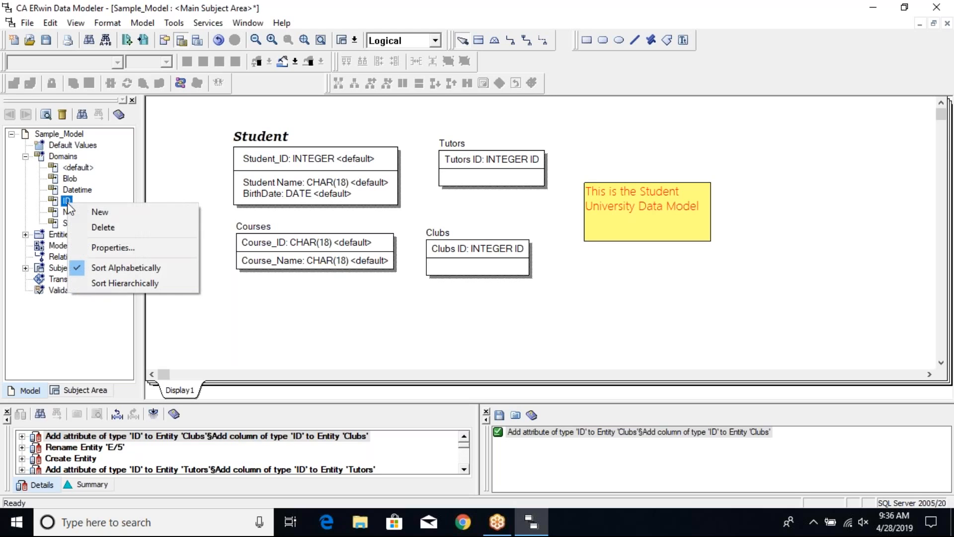
{"action": "left_click", "coordinate": [116, 247]}
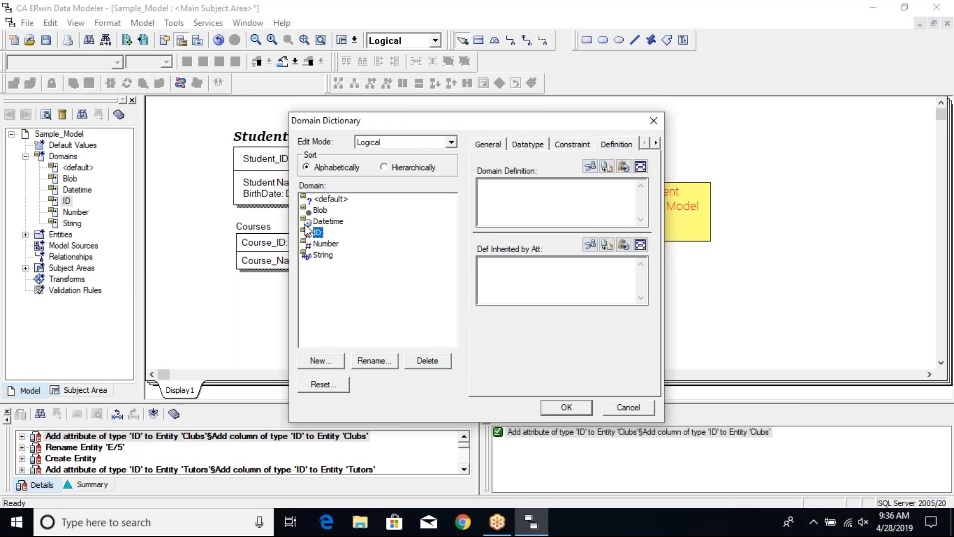
{"action": "left_click", "coordinate": [527, 148]}
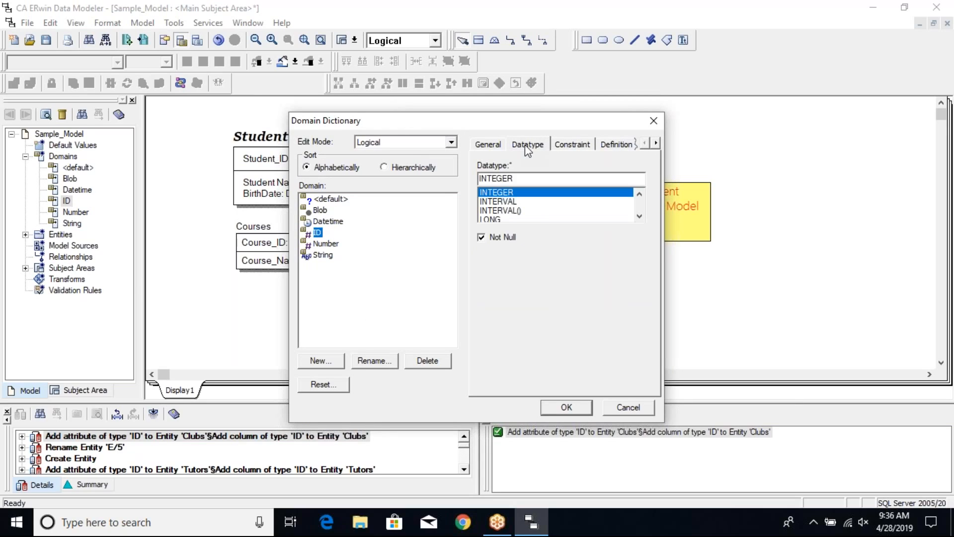
{"action": "left_click", "coordinate": [494, 147]}
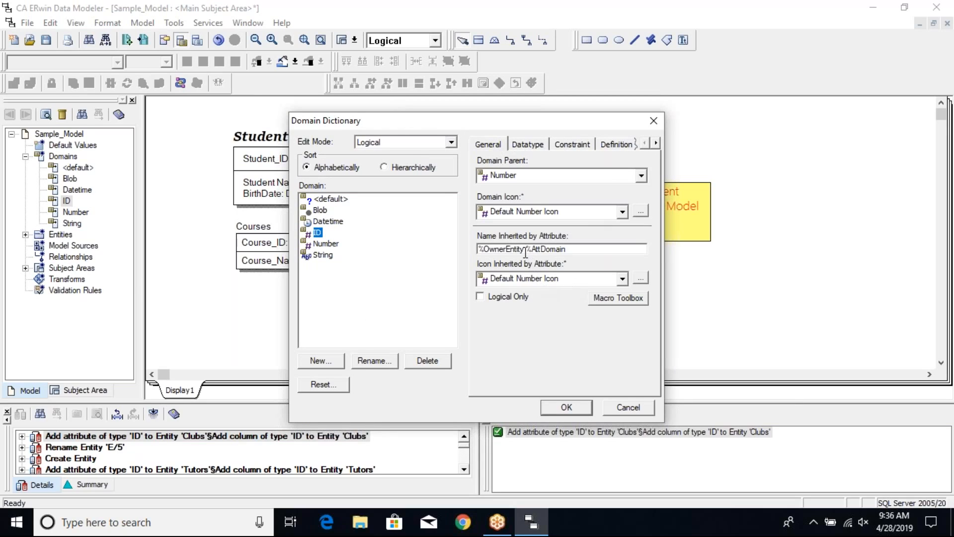
{"action": "left_click_drag", "start_coordinate": [524, 249], "coordinate": [436, 267]}
{"action": "left_click", "coordinate": [565, 406]}
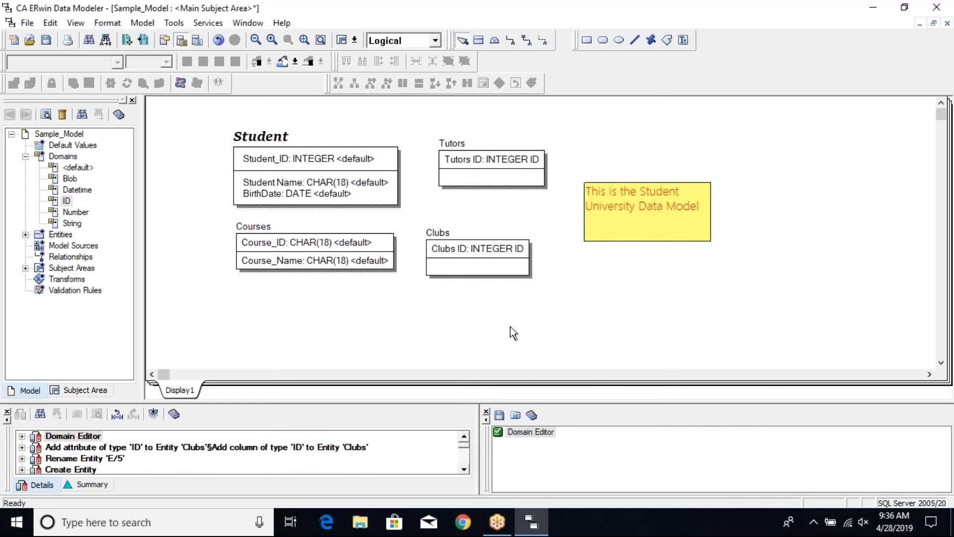
Create a new domain in the model and name it Gender
{"action": "left_click", "coordinate": [73, 159]}
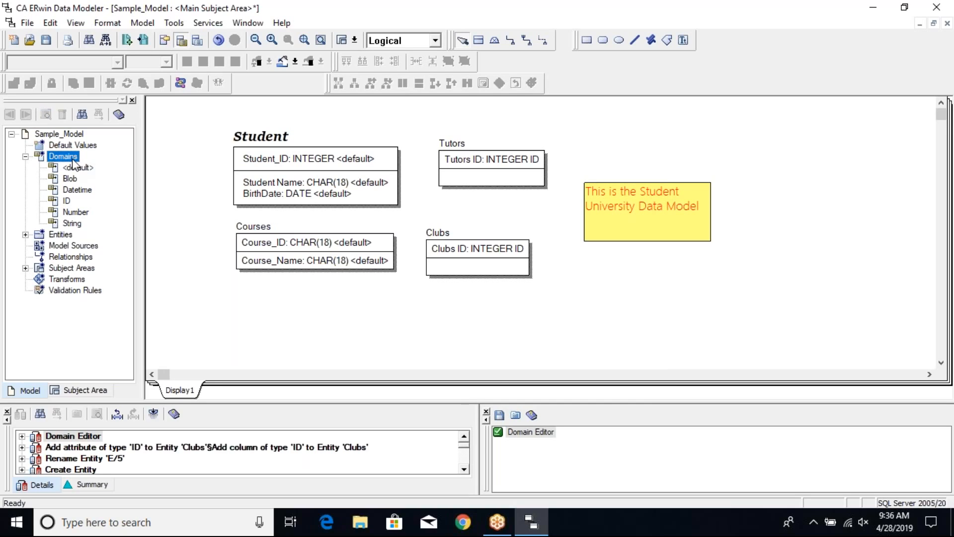
{"action": "right_click", "coordinate": [73, 163]}
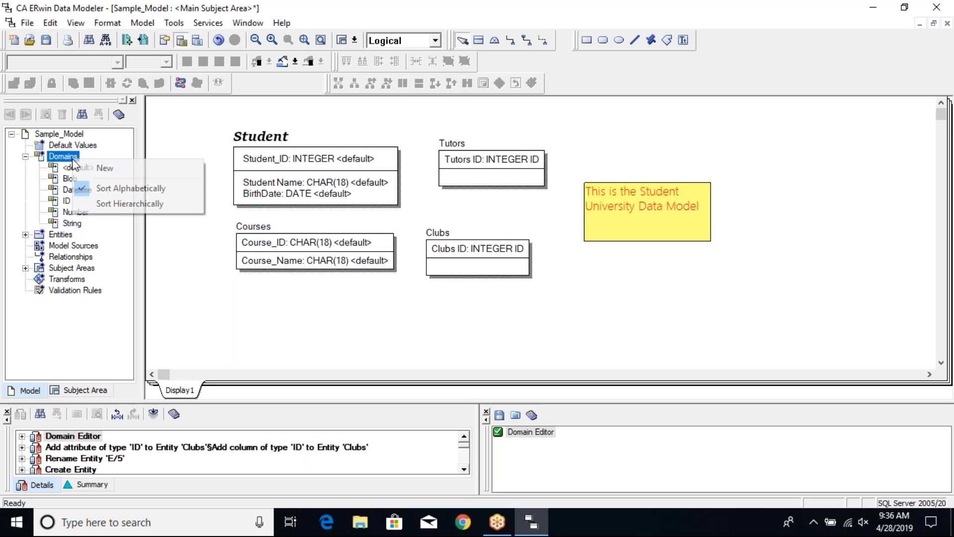
{"action": "left_click", "coordinate": [103, 169]}
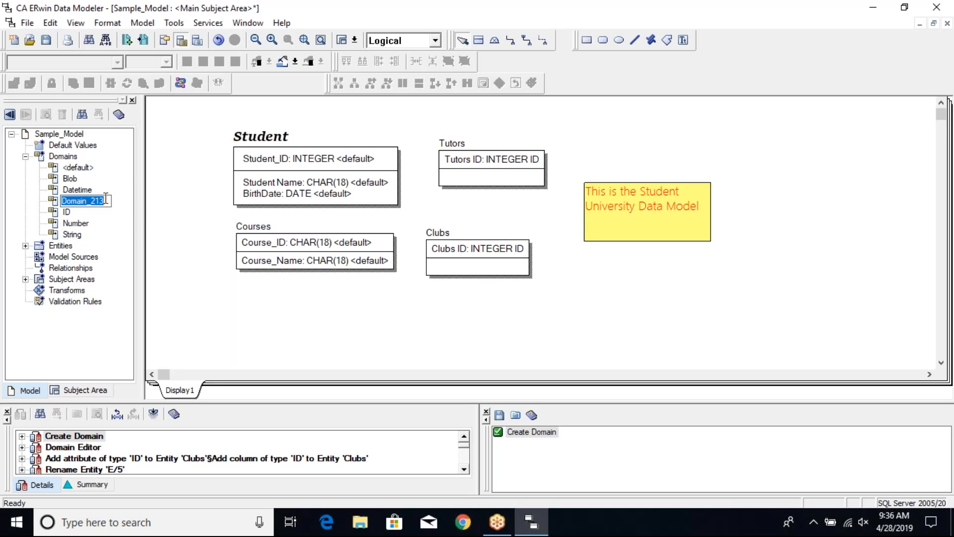
{"action": "type", "text": "Gender"}
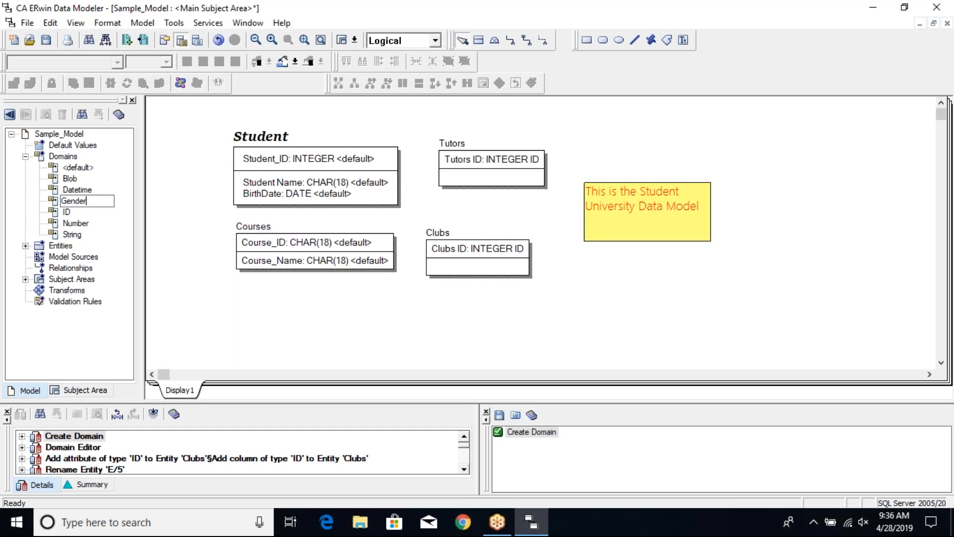
{"action": "key", "text": "Return"}
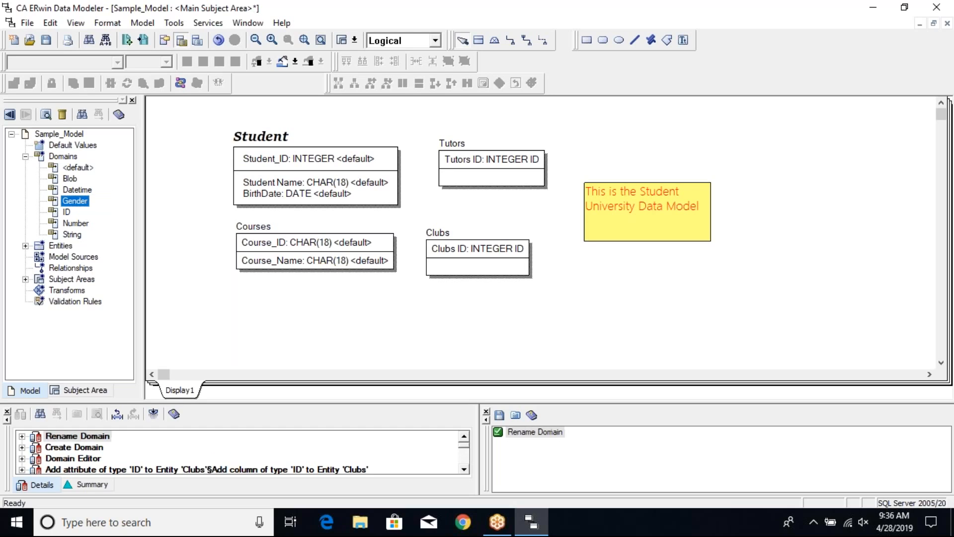
Set the Gender domain's parent to String and its attribute-inherited name to "%OwnerEntity %AttDomain"
{"action": "right_click", "coordinate": [80, 202]}
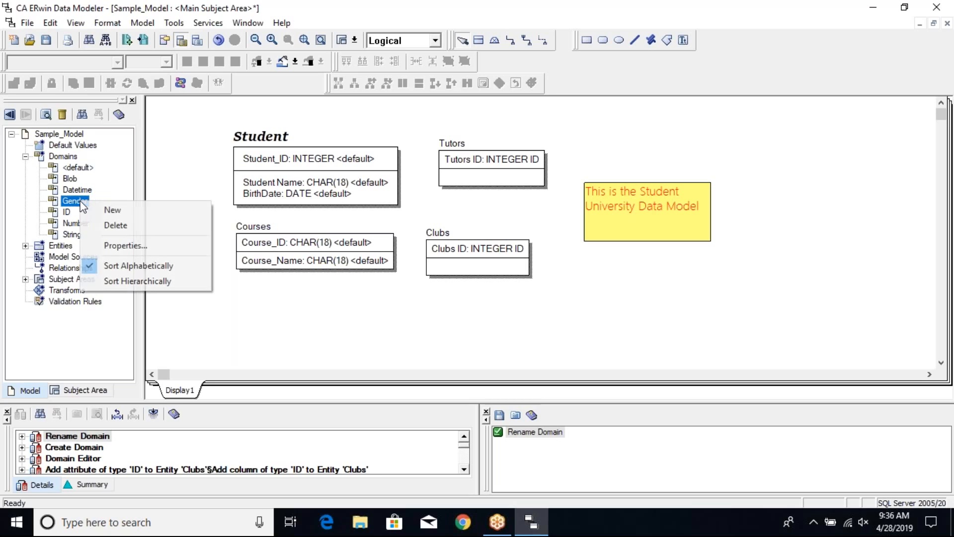
{"action": "left_click", "coordinate": [143, 248]}
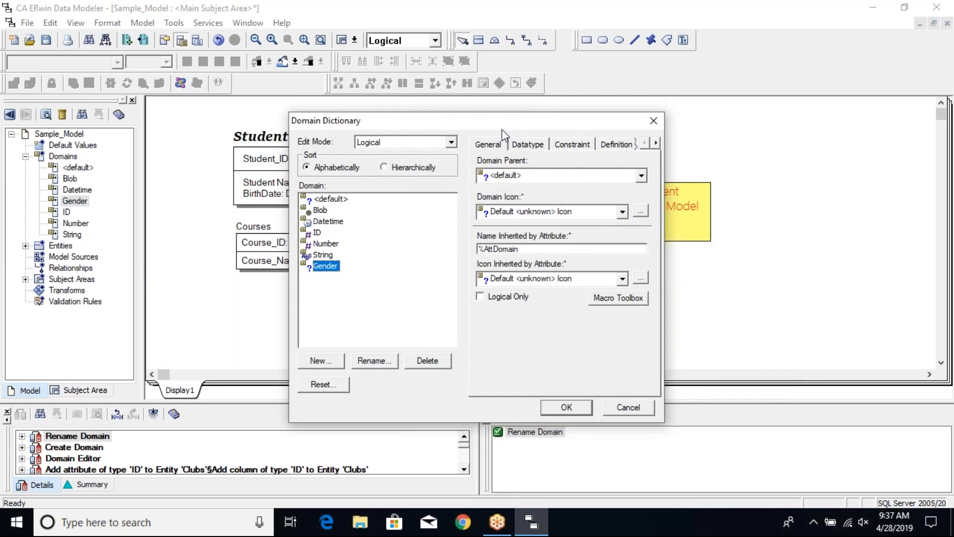
{"action": "left_click_drag", "start_coordinate": [497, 125], "coordinate": [447, 157]}
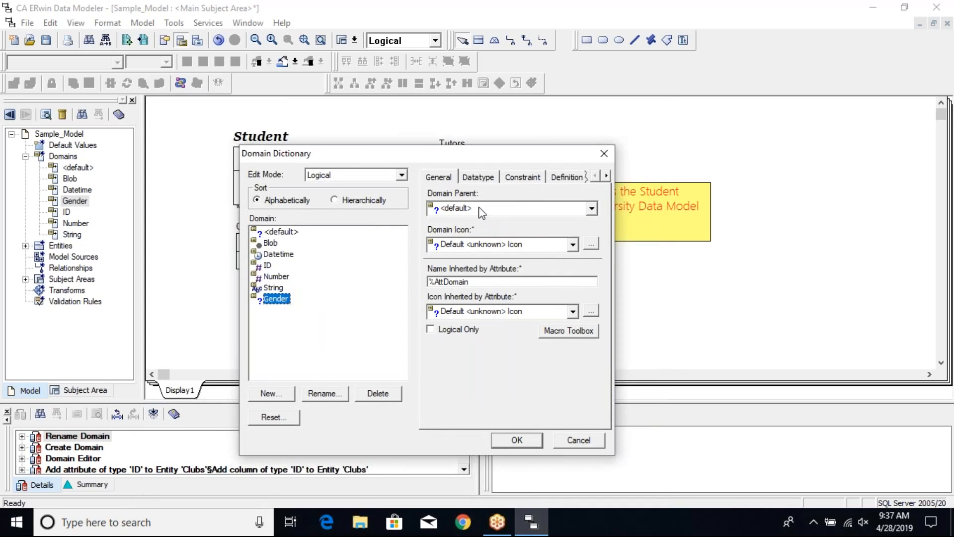
{"action": "left_click", "coordinate": [592, 210]}
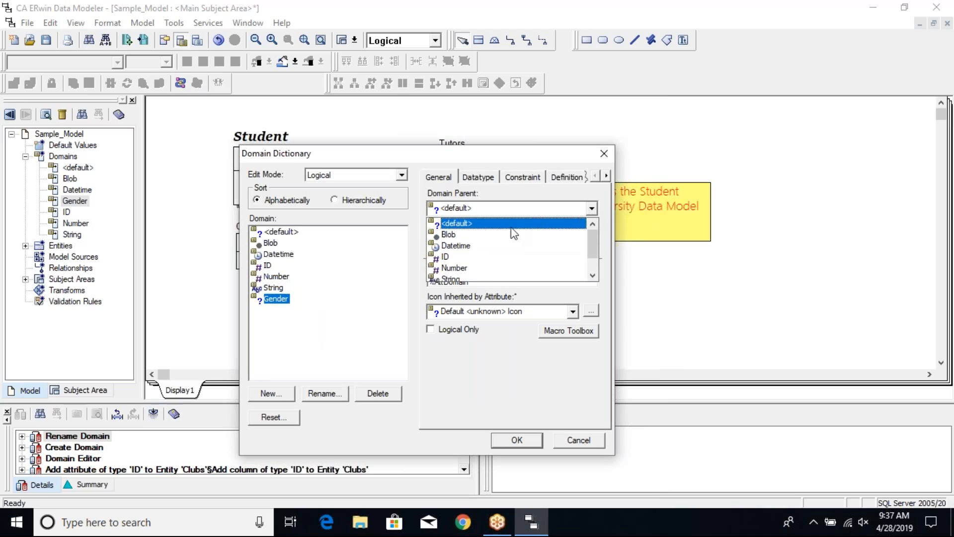
{"action": "left_click", "coordinate": [593, 276]}
{"action": "left_click", "coordinate": [593, 276]}
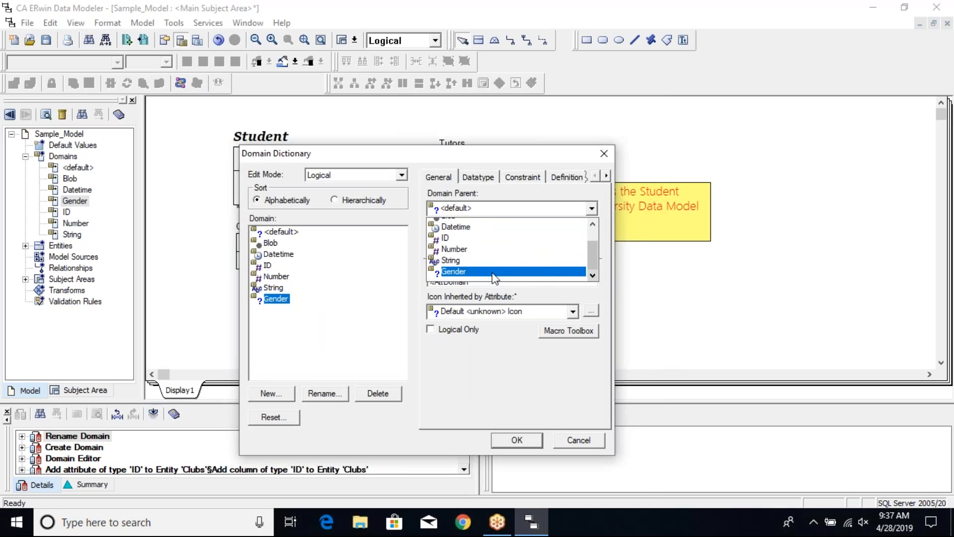
{"action": "left_click", "coordinate": [481, 258]}
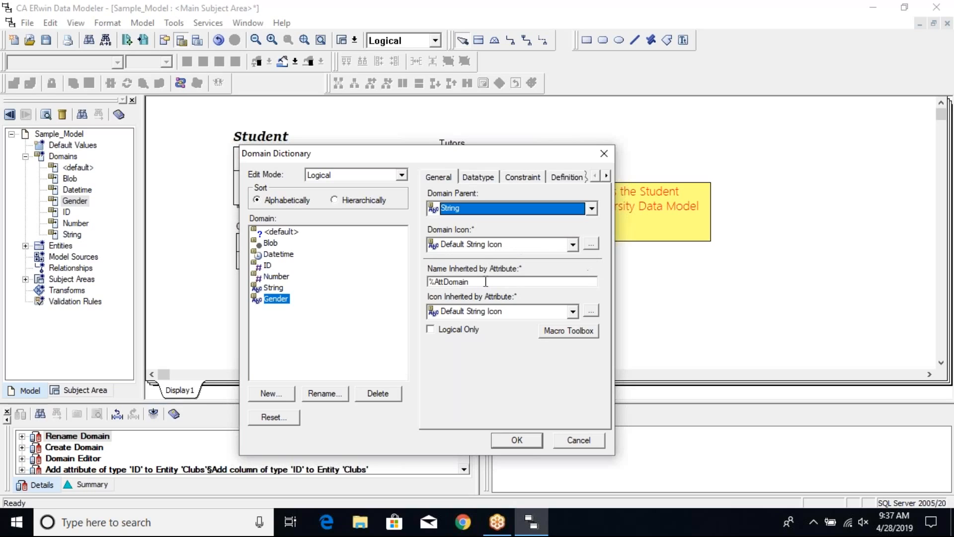
{"action": "left_click", "coordinate": [430, 282]}
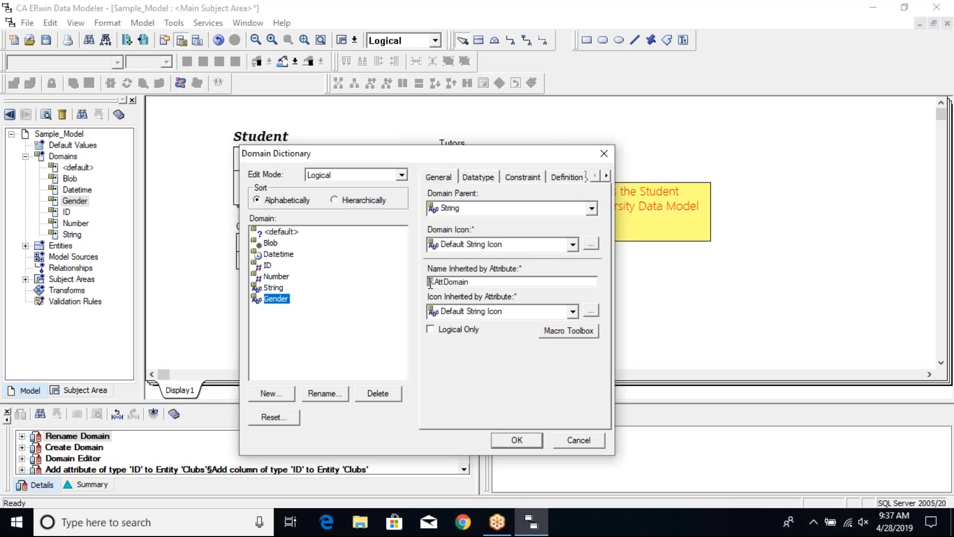
{"action": "type", "text": "%OwnerEntity"}
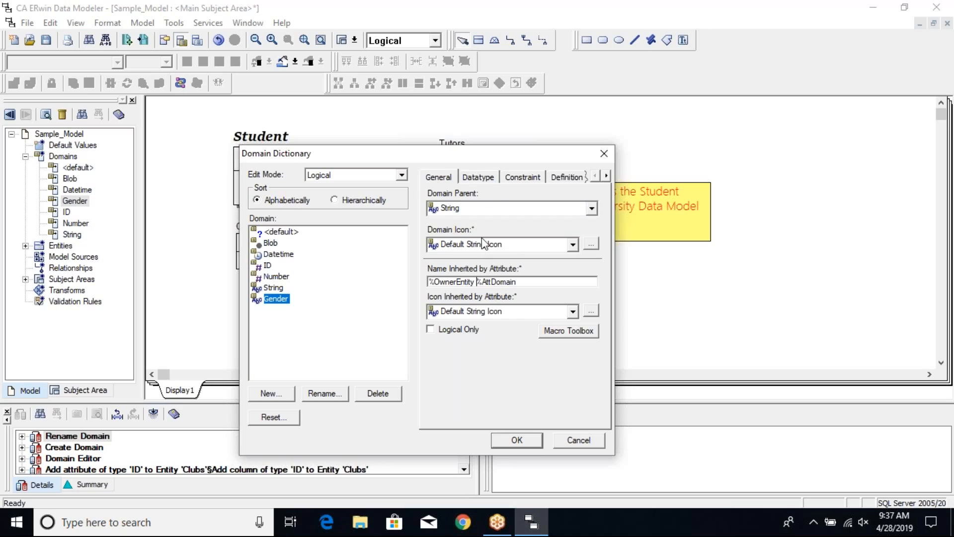
Set the Gender domain's datatype to VARCHAR(1)
{"action": "left_click", "coordinate": [486, 180]}
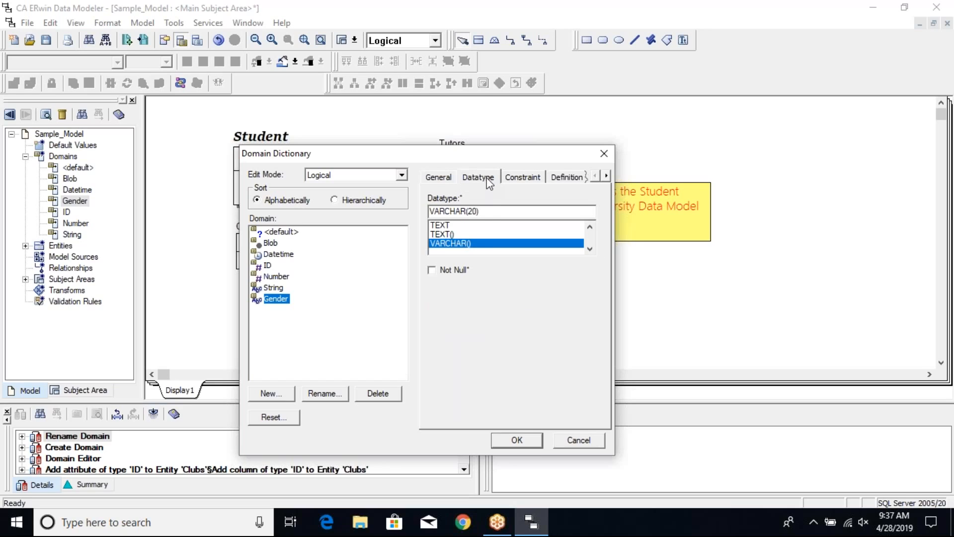
{"action": "double_click", "coordinate": [476, 212]}
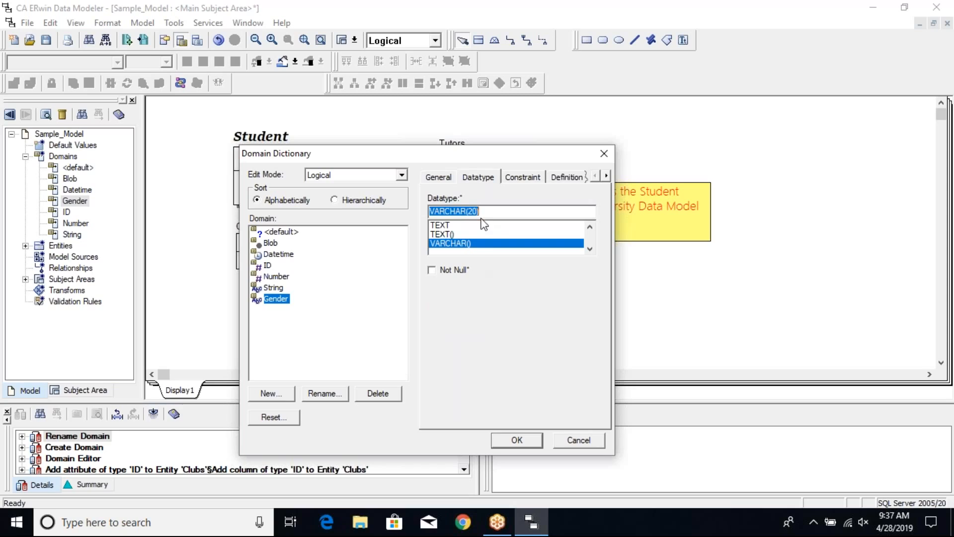
{"action": "left_click", "coordinate": [476, 211]}
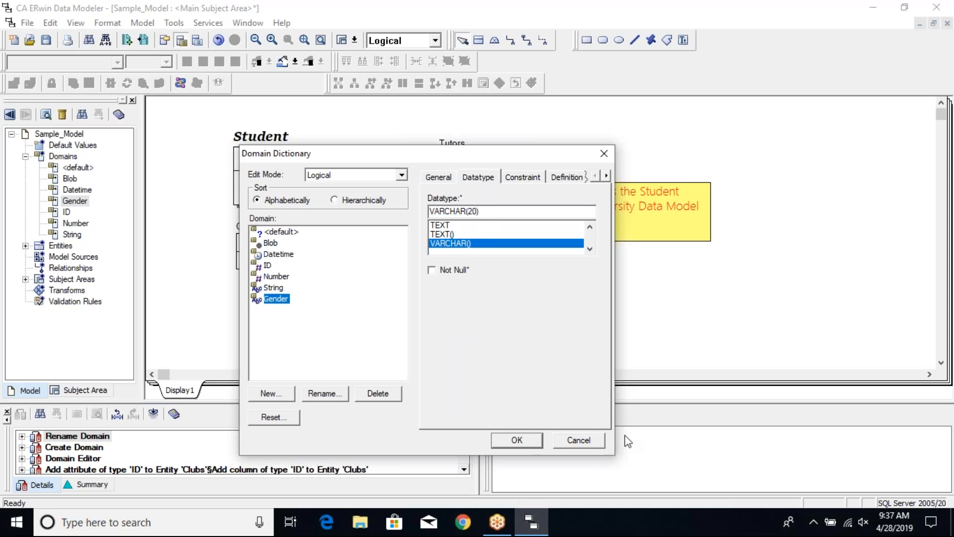
{"action": "key", "text": "BackSpace"}
{"action": "key", "text": "BackSpace"}
{"action": "type", "text": "1"}
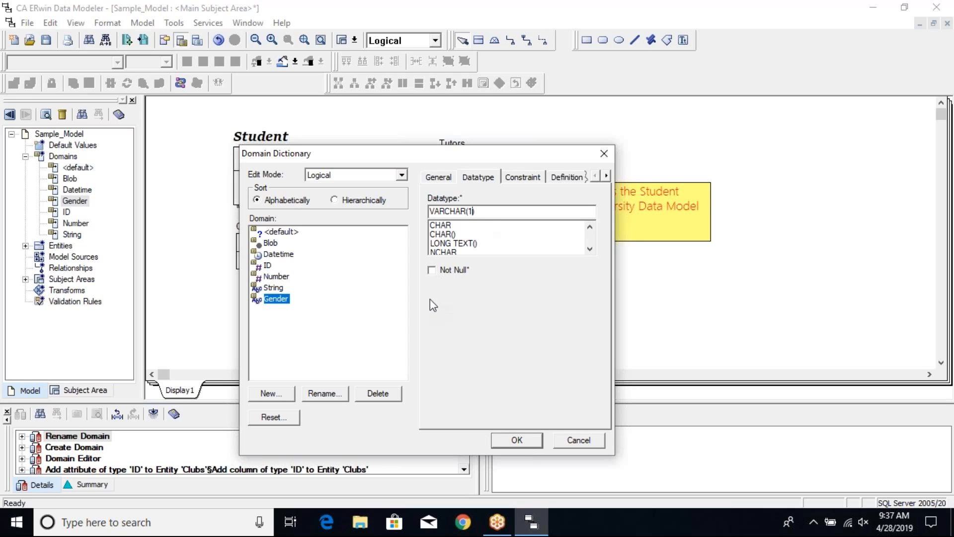
Open the Validation Rules editor from the Gender domain's validation constraint, saving the pending domain changes
{"action": "left_click", "coordinate": [523, 180]}
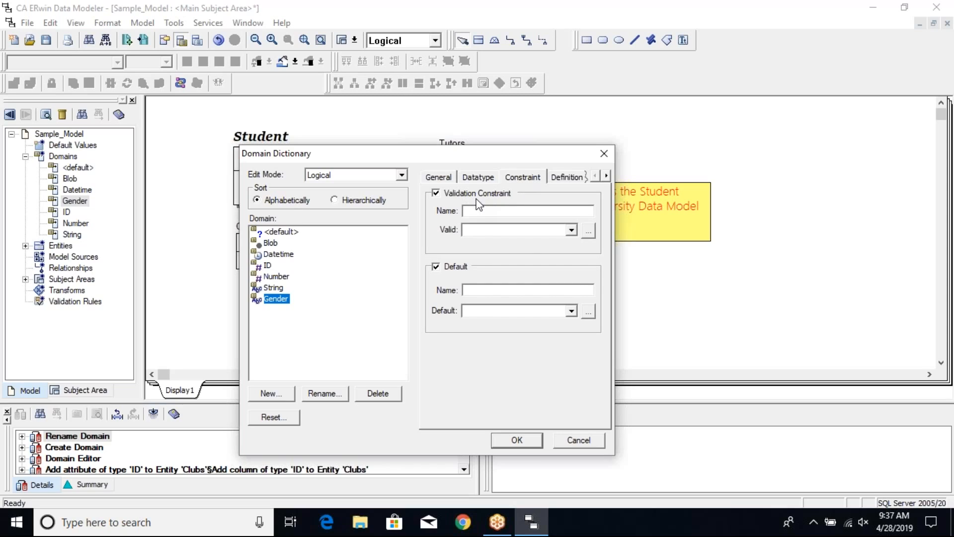
{"action": "left_click", "coordinate": [588, 231]}
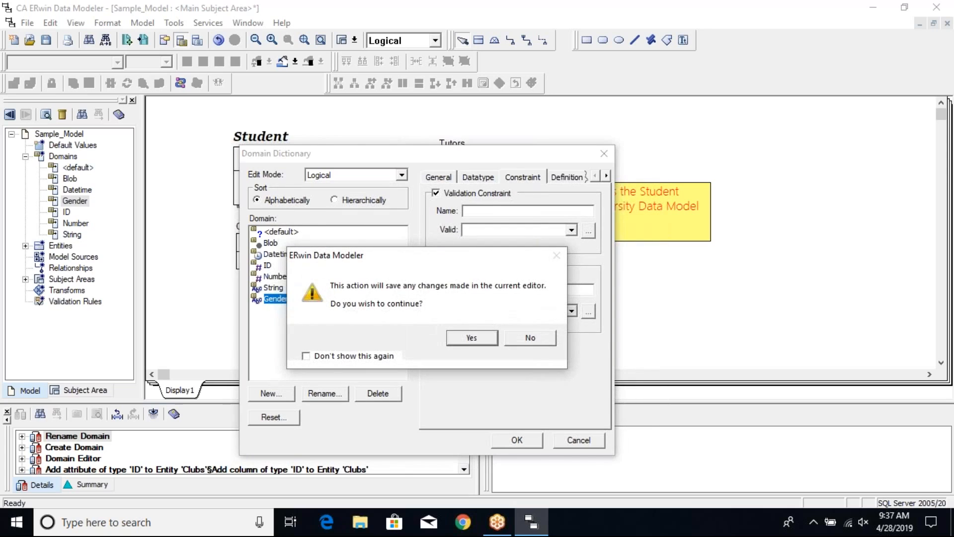
{"action": "left_click", "coordinate": [473, 338]}
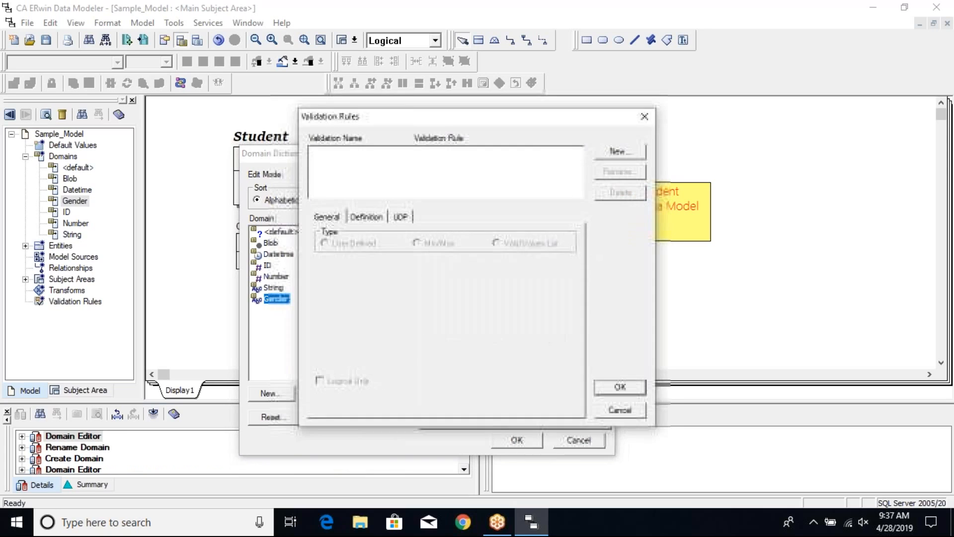
{"action": "left_click_drag", "start_coordinate": [403, 113], "coordinate": [348, 120]}
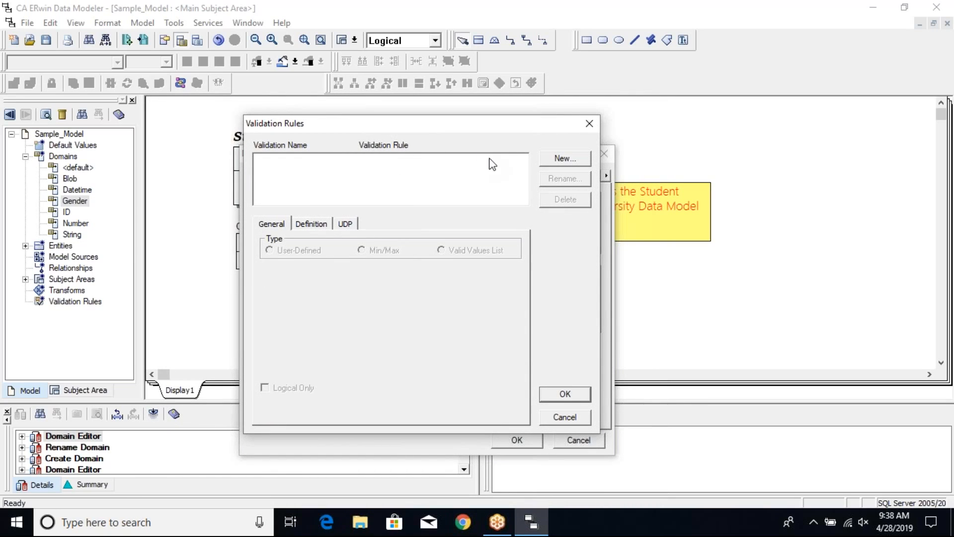
Create a new validation rule with Val_Rule_Gender as both its logical and physical name
{"action": "left_click", "coordinate": [557, 162]}
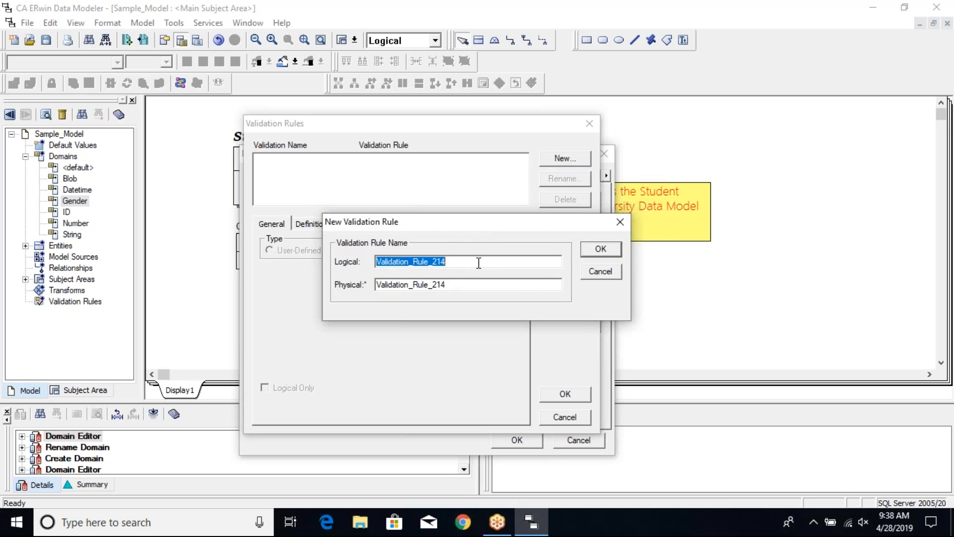
{"action": "type", "text": "Gende"}
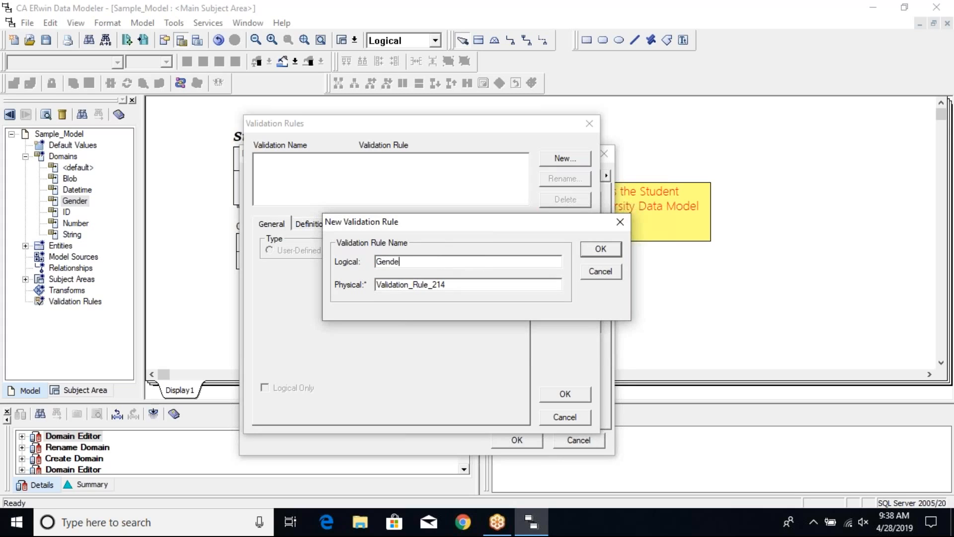
{"action": "type", "text": "r_Val_Rule"}
{"action": "left_click_drag", "start_coordinate": [406, 261], "coordinate": [358, 263]}
{"action": "key", "text": "BackSpace"}
{"action": "left_click", "coordinate": [427, 264]}
{"action": "type", "text": "_Gender"}
{"action": "left_click_drag", "start_coordinate": [445, 263], "coordinate": [370, 264]}
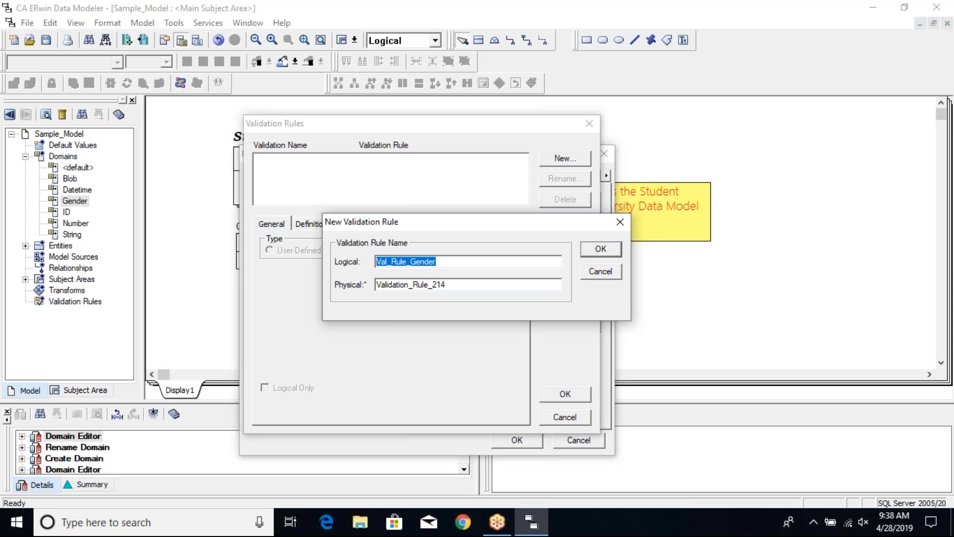
{"action": "left_click_drag", "start_coordinate": [459, 286], "coordinate": [373, 296]}
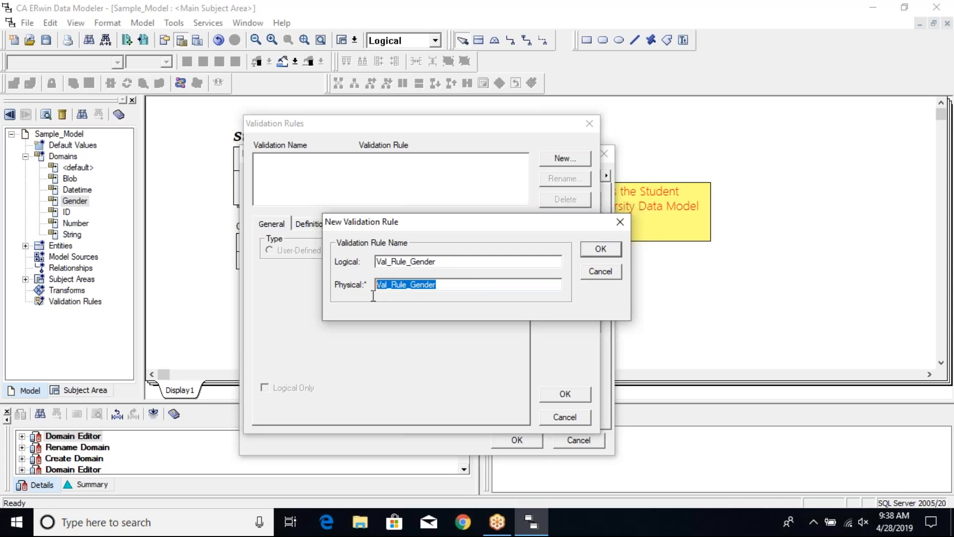
{"action": "left_click", "coordinate": [600, 250]}
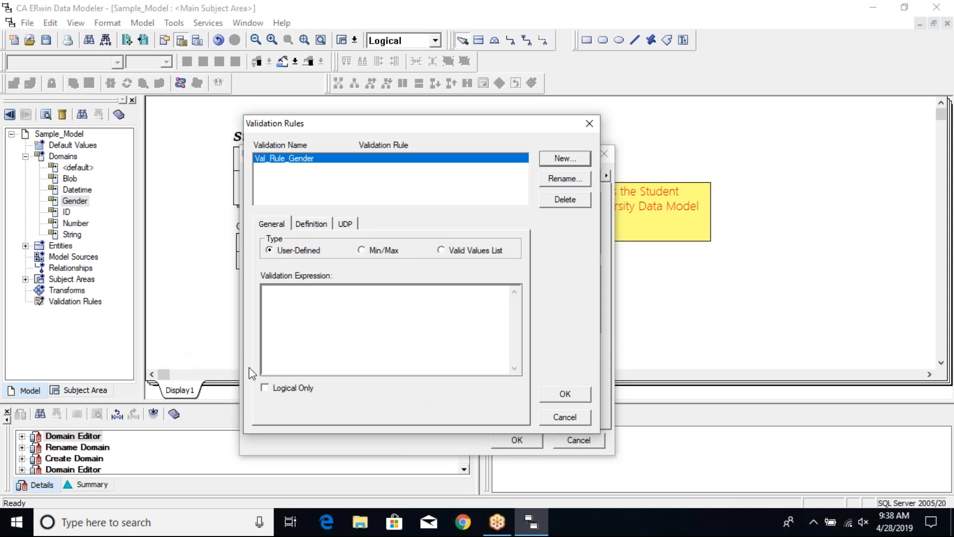
Set the Val_Rule_Gender type to Valid Values List and add the values M and F with matching display values
{"action": "left_click", "coordinate": [362, 251]}
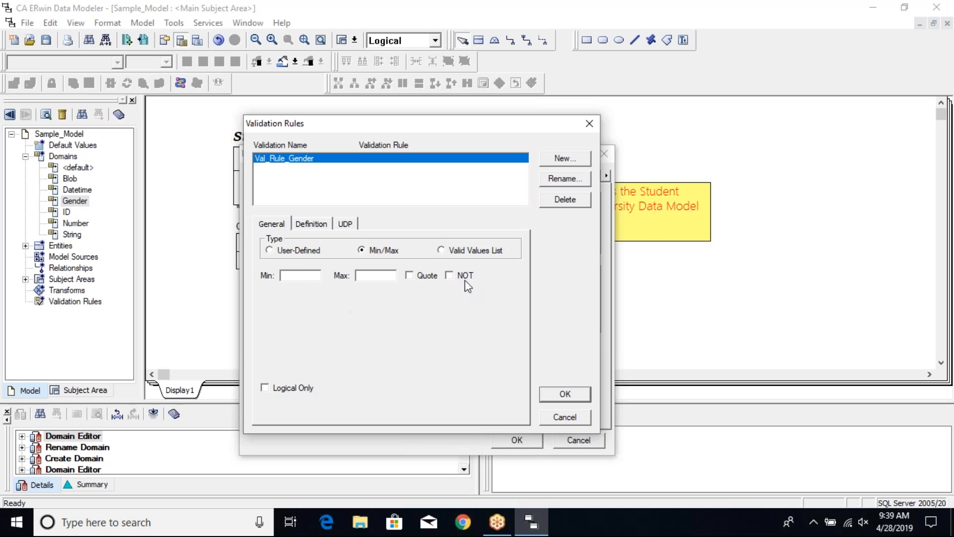
{"action": "left_click", "coordinate": [441, 250]}
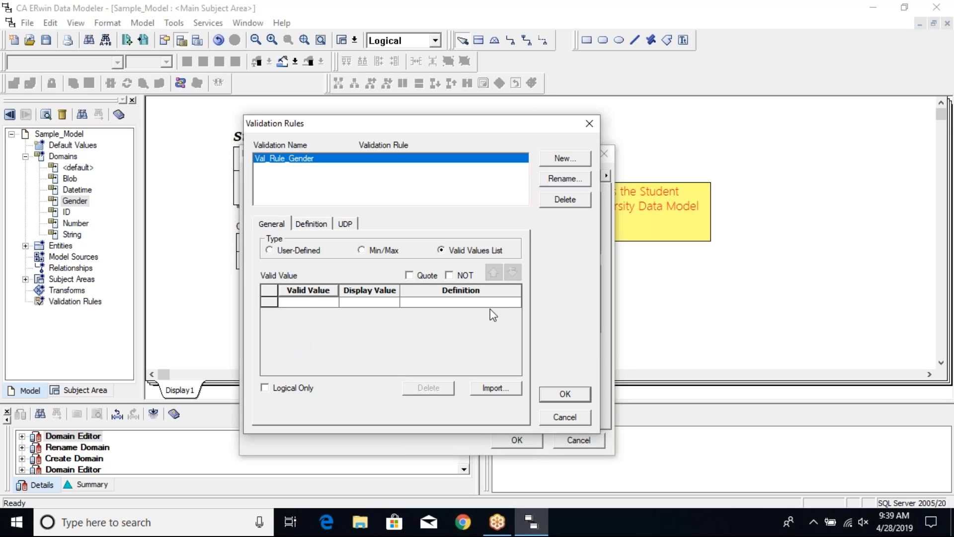
{"action": "left_click", "coordinate": [311, 303]}
{"action": "type", "text": "M"}
{"action": "left_click", "coordinate": [353, 302]}
{"action": "type", "text": "M"}
{"action": "left_click", "coordinate": [312, 312]}
{"action": "type", "text": "F"}
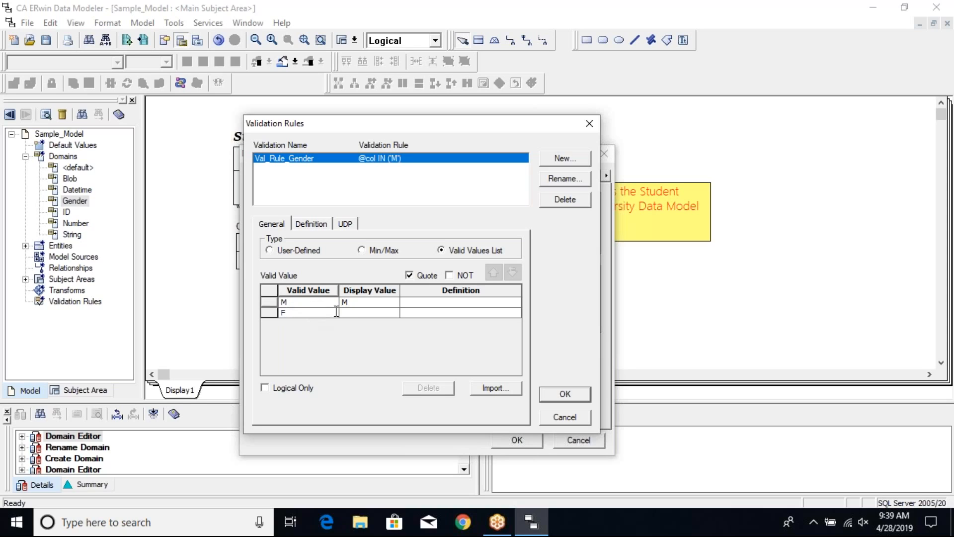
{"action": "left_click", "coordinate": [352, 314]}
{"action": "type", "text": "F"}
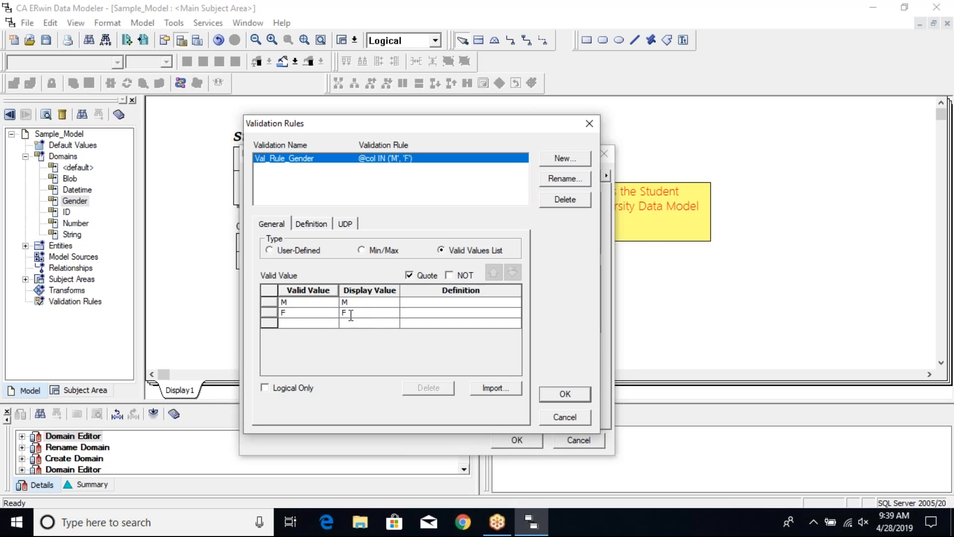
Add the valid value U with display value U, then save the validation rule and the Gender domain
{"action": "left_click", "coordinate": [309, 323]}
{"action": "type", "text": "U"}
{"action": "left_click", "coordinate": [358, 324]}
{"action": "type", "text": "U"}
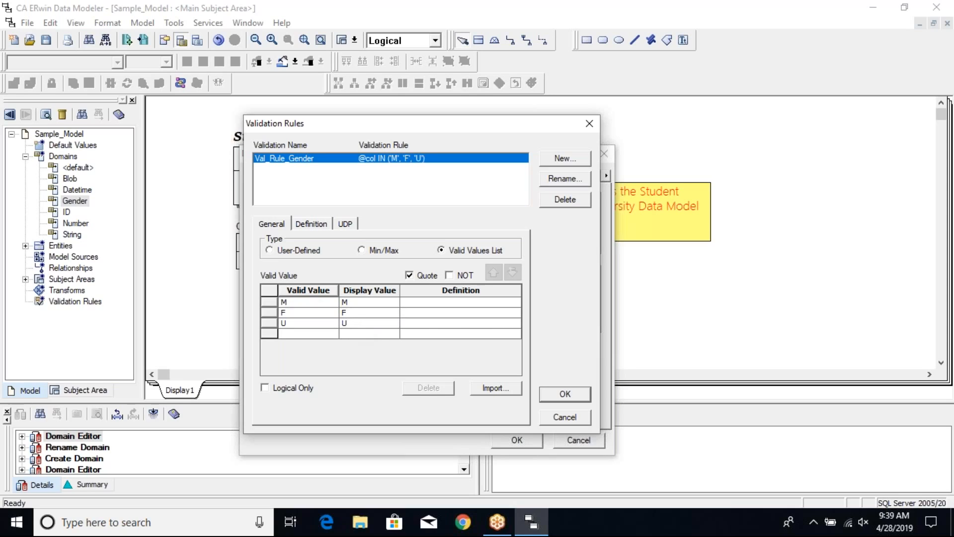
{"action": "left_click", "coordinate": [565, 395]}
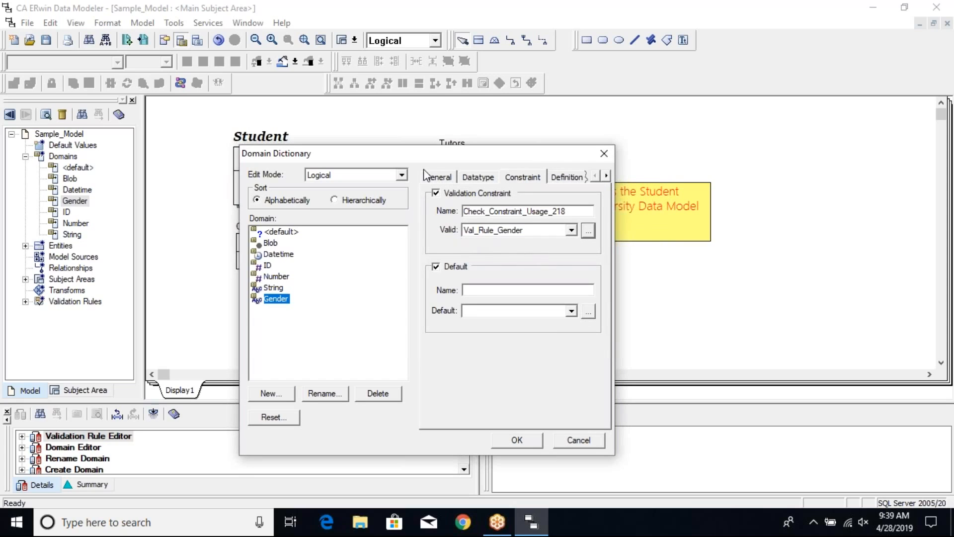
{"action": "left_click", "coordinate": [511, 442]}
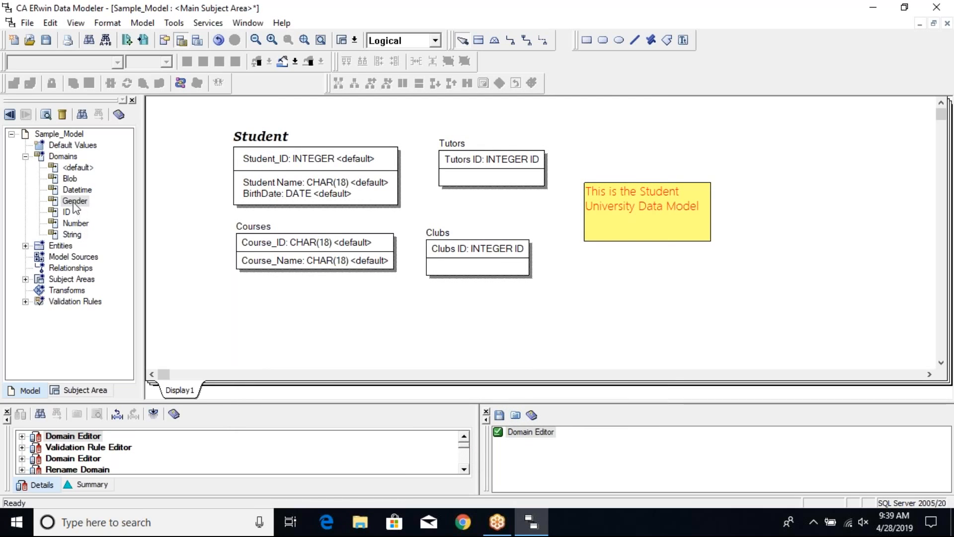
Add an attribute based on the Gender domain to the Student entity and check its domain, datatype and validation constraint
{"action": "left_click_drag", "start_coordinate": [74, 202], "coordinate": [261, 198]}
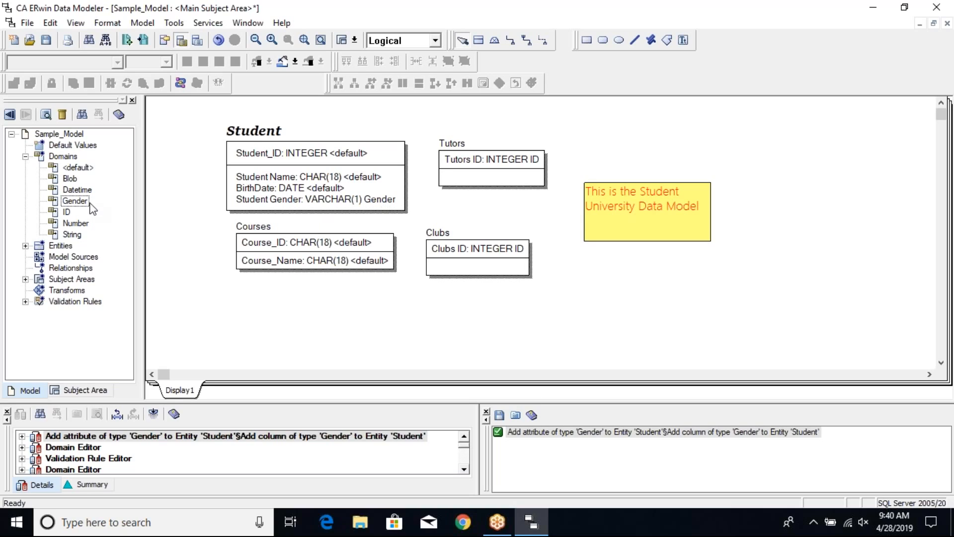
{"action": "left_click", "coordinate": [264, 202]}
{"action": "left_click", "coordinate": [259, 200]}
{"action": "right_click", "coordinate": [258, 201]}
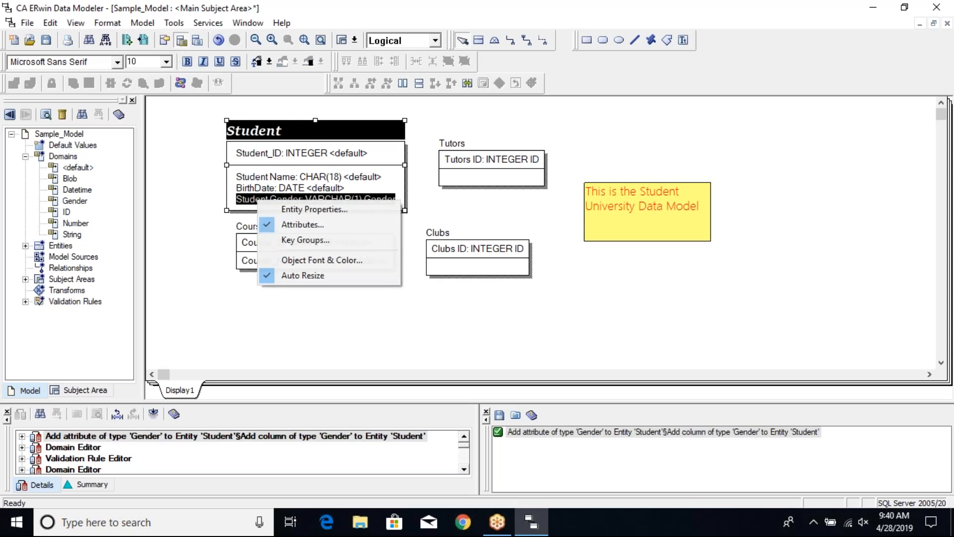
{"action": "left_click", "coordinate": [311, 228]}
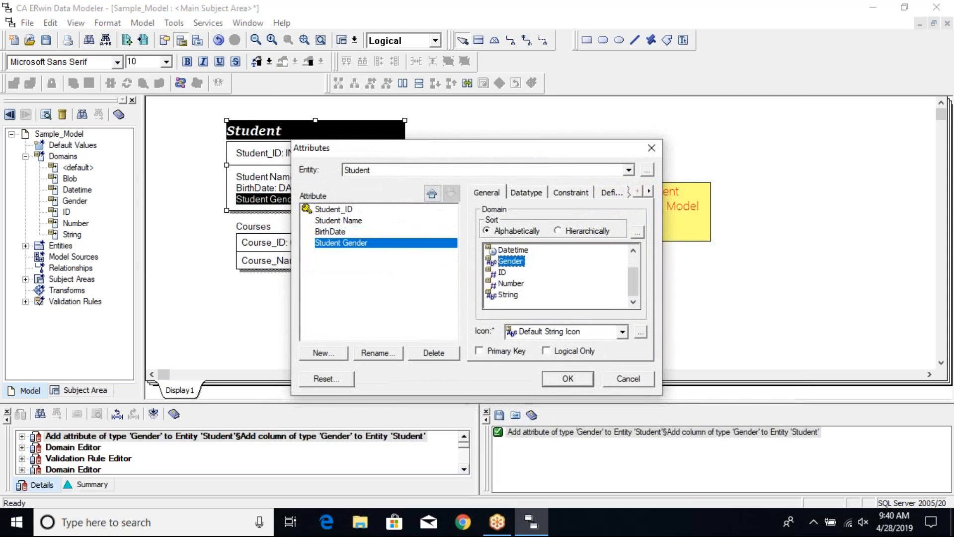
{"action": "left_click", "coordinate": [526, 193]}
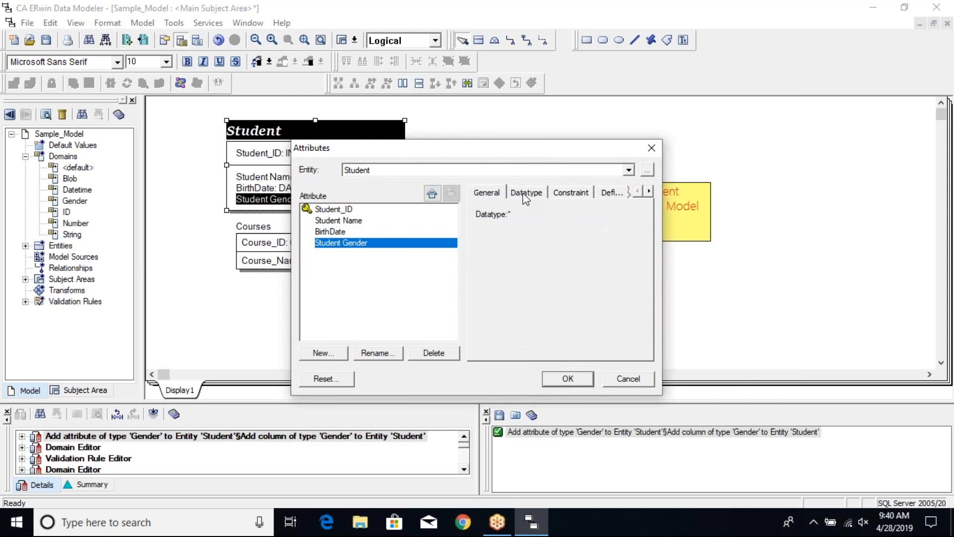
{"action": "left_click", "coordinate": [576, 193]}
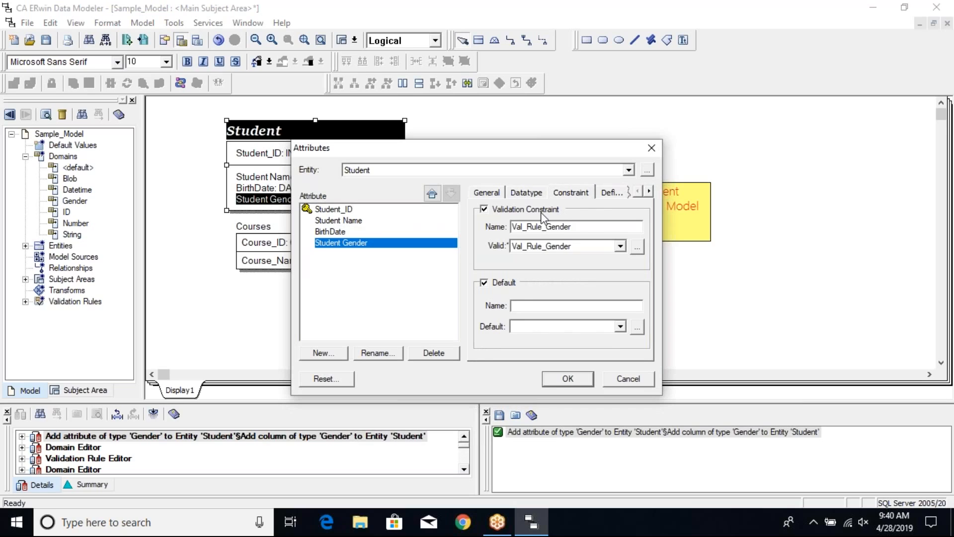
{"action": "left_click", "coordinate": [580, 381]}
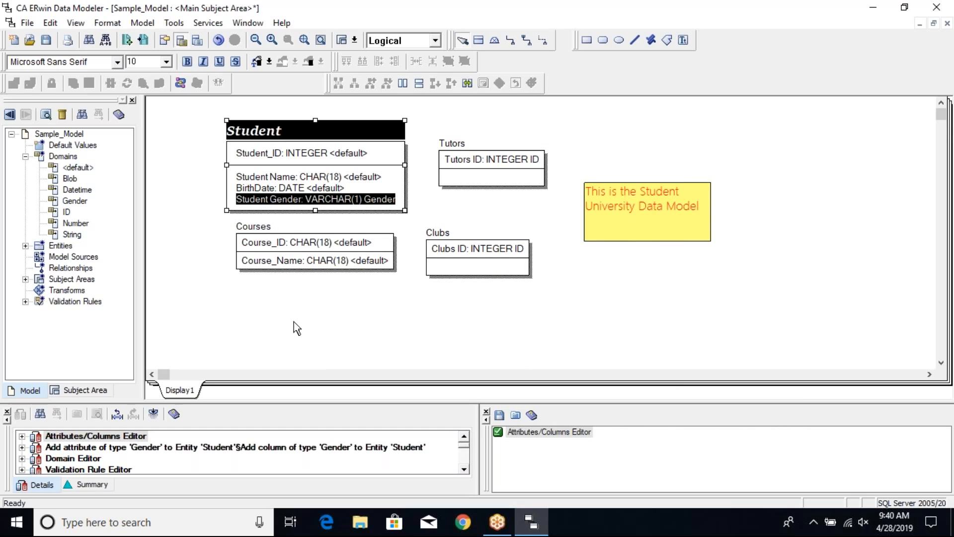
Expand the validation rules in the model tree and switch the diagram to the Physical model
{"action": "left_click", "coordinate": [25, 302]}
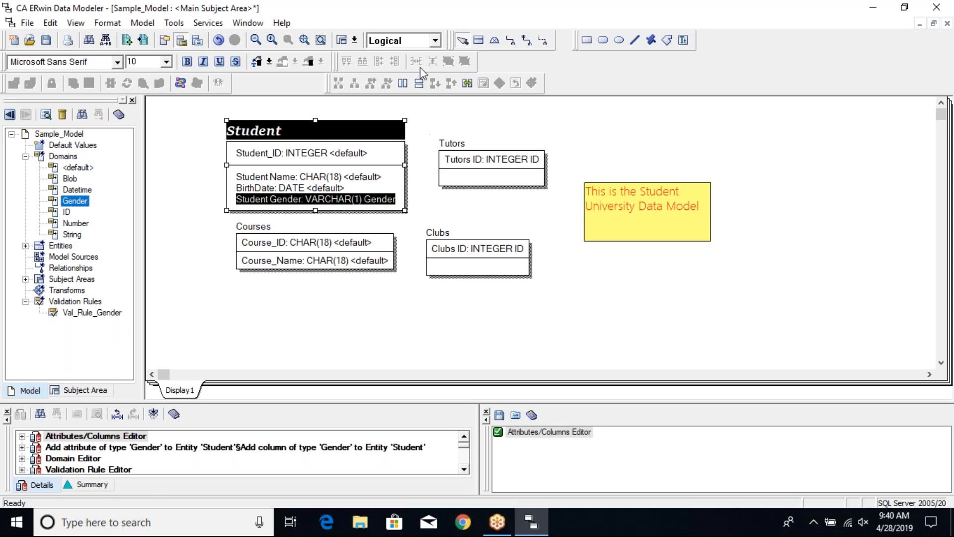
{"action": "left_click", "coordinate": [436, 41]}
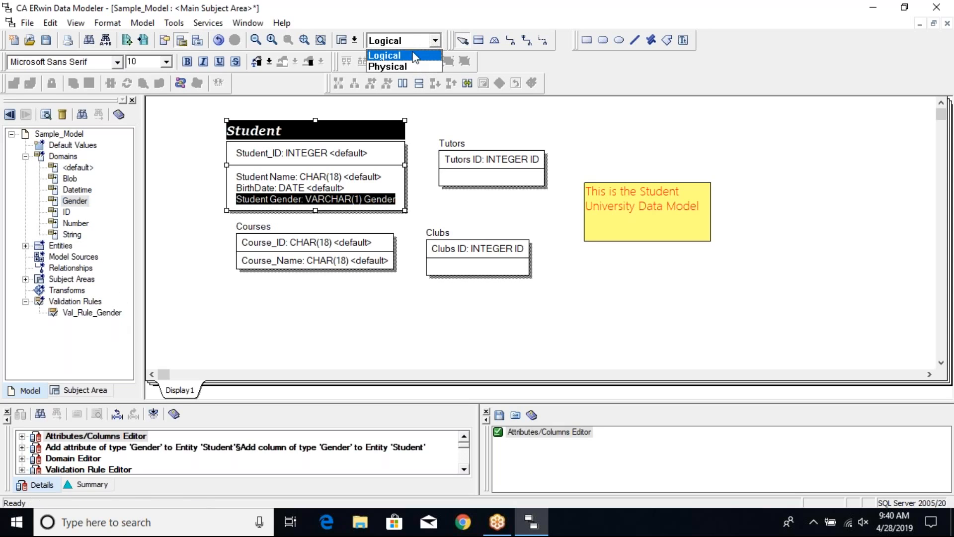
{"action": "left_click", "coordinate": [409, 67]}
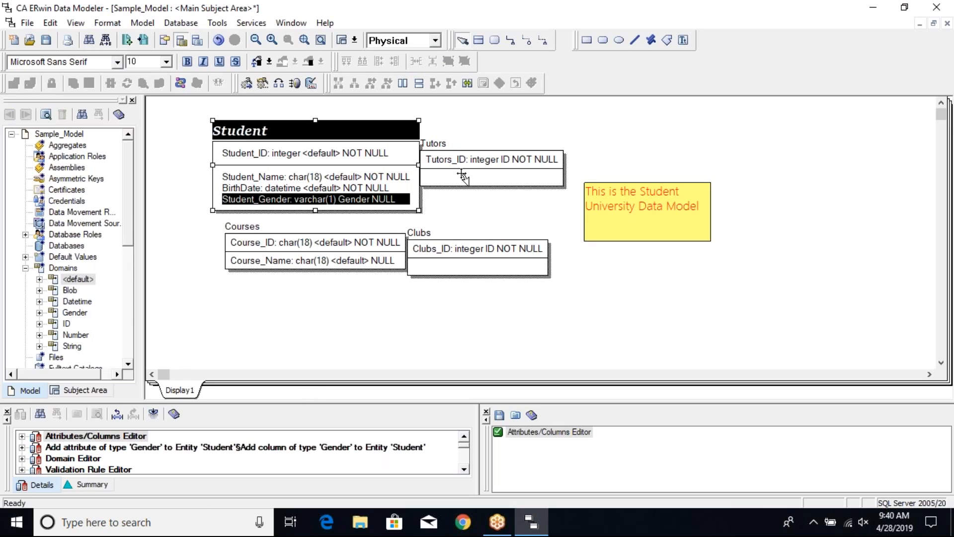
Try to align the top edges of the Student, Tutors, Courses and Clubs tables
{"action": "left_click", "coordinate": [186, 133]}
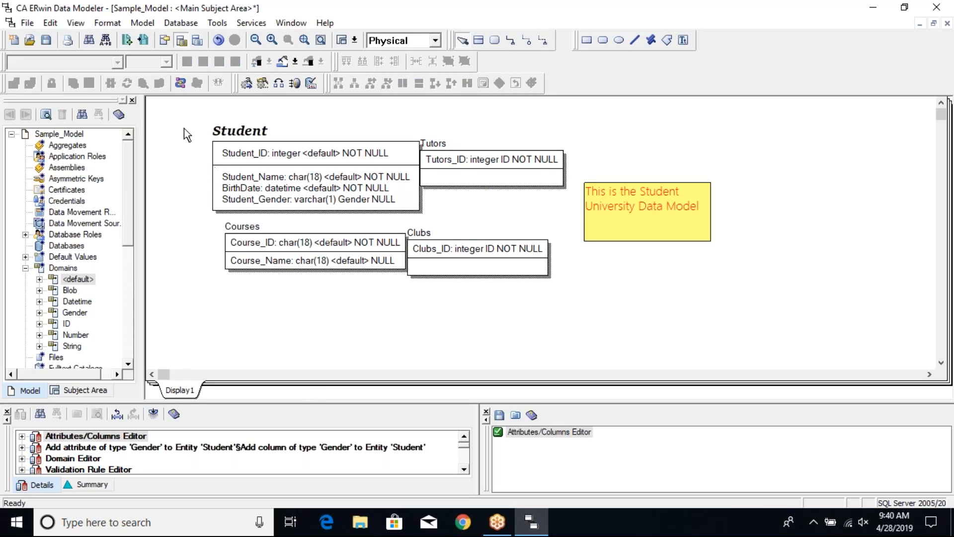
{"action": "left_click_drag", "start_coordinate": [175, 114], "coordinate": [612, 306]}
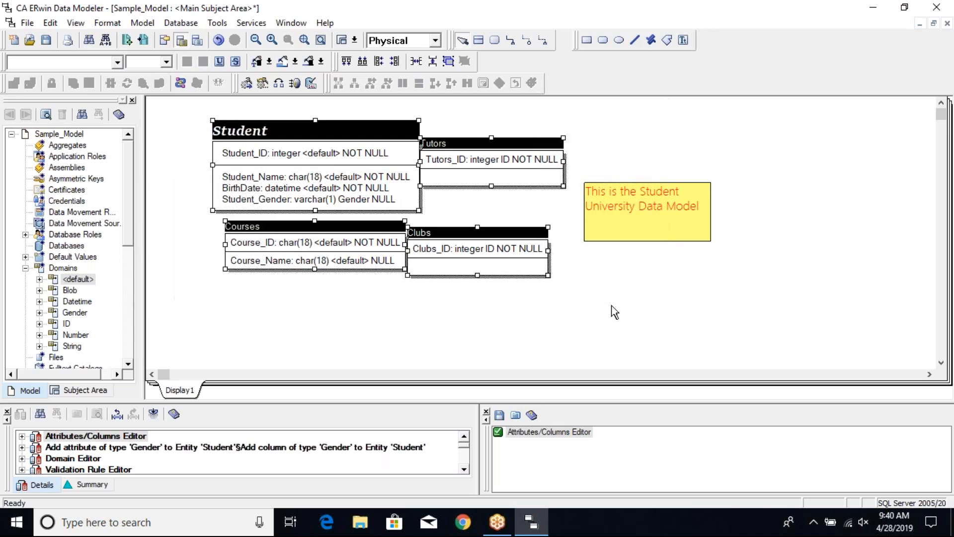
{"action": "left_click", "coordinate": [351, 61]}
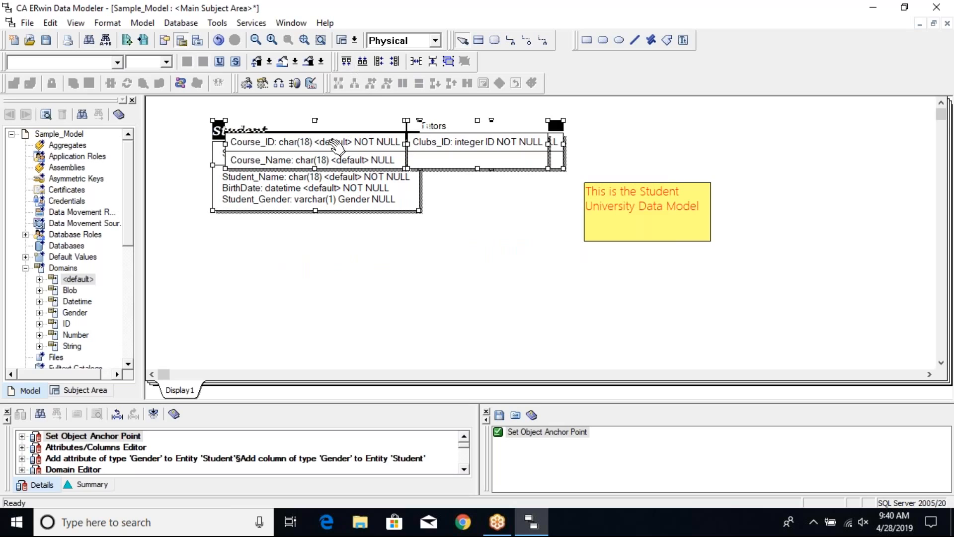
{"action": "left_click", "coordinate": [351, 307]}
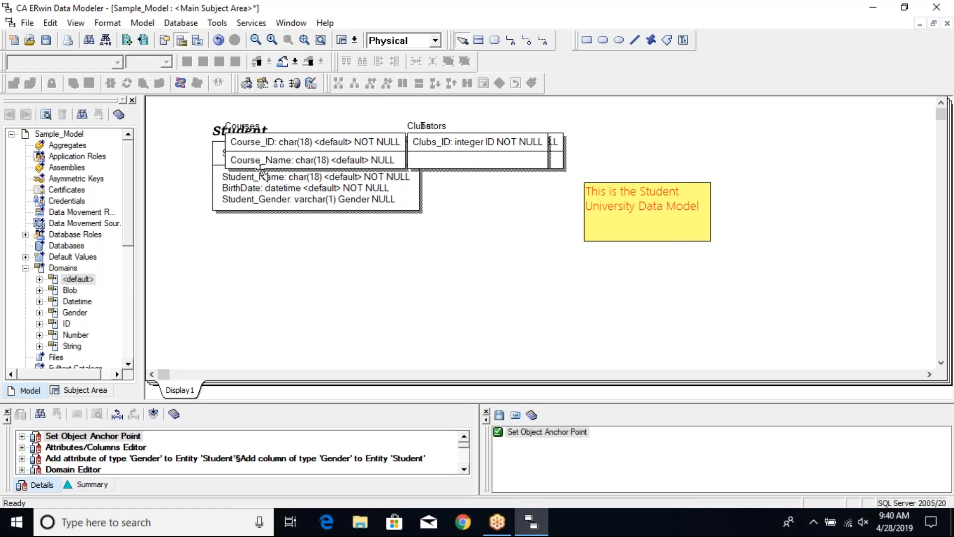
Separate the overlapping tables by moving Courses below Student, with Tutors to the right of Student and Clubs below Tutors
{"action": "left_click", "coordinate": [246, 129]}
{"action": "left_click_drag", "start_coordinate": [246, 127], "coordinate": [232, 289]}
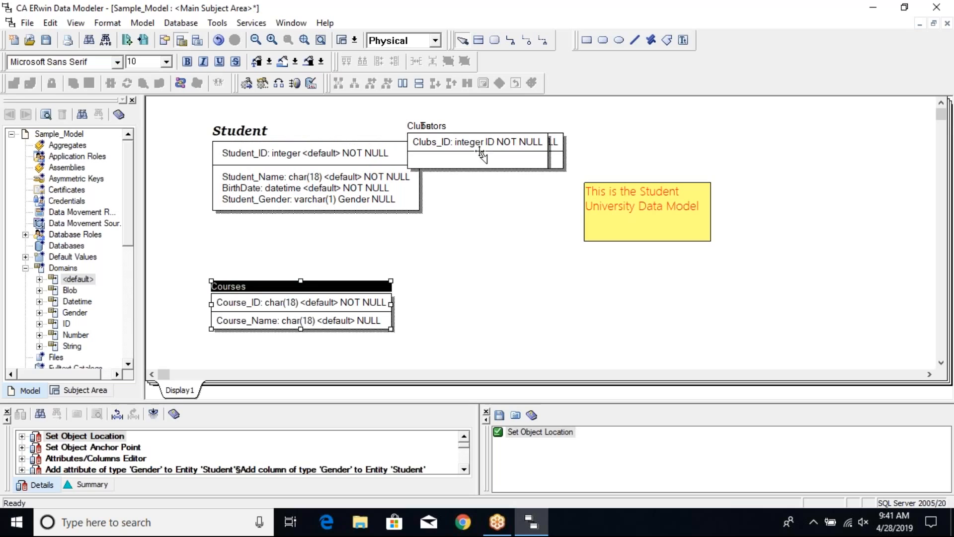
{"action": "left_click", "coordinate": [445, 126]}
{"action": "left_click_drag", "start_coordinate": [448, 125], "coordinate": [524, 239]}
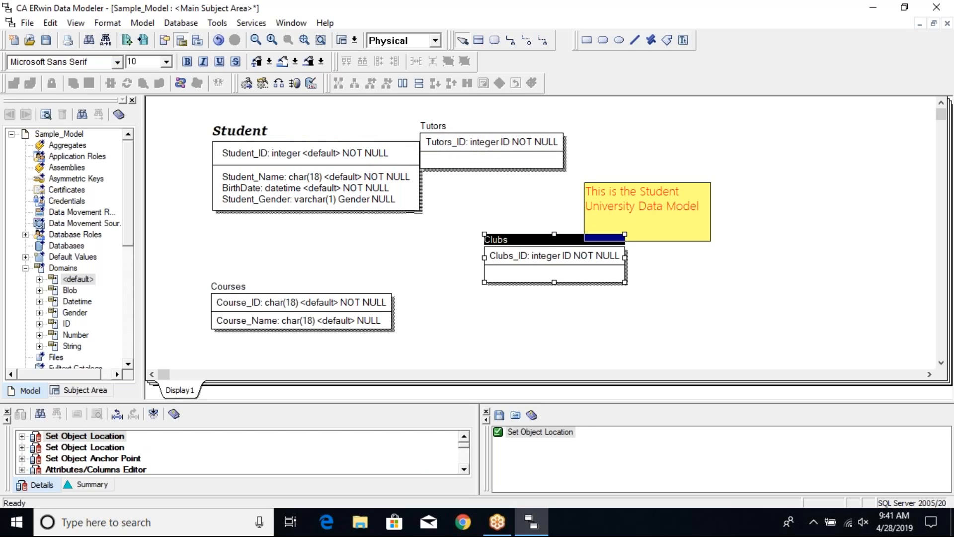
{"action": "left_click", "coordinate": [442, 126]}
{"action": "left_click_drag", "start_coordinate": [442, 126], "coordinate": [496, 154]}
Move the yellow model description note to the right, clear of the Tutors and Clubs tables
{"action": "double_click", "coordinate": [684, 215]}
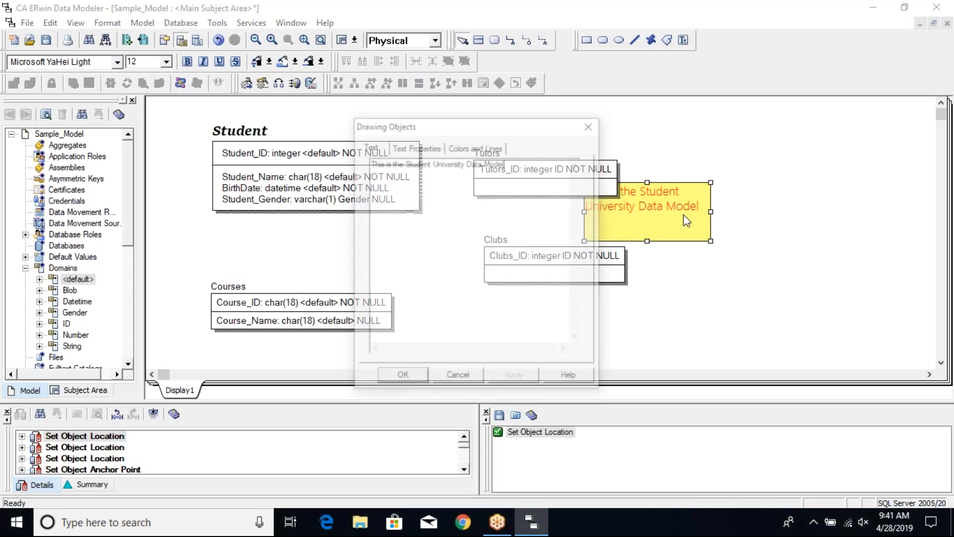
{"action": "left_click", "coordinate": [457, 379]}
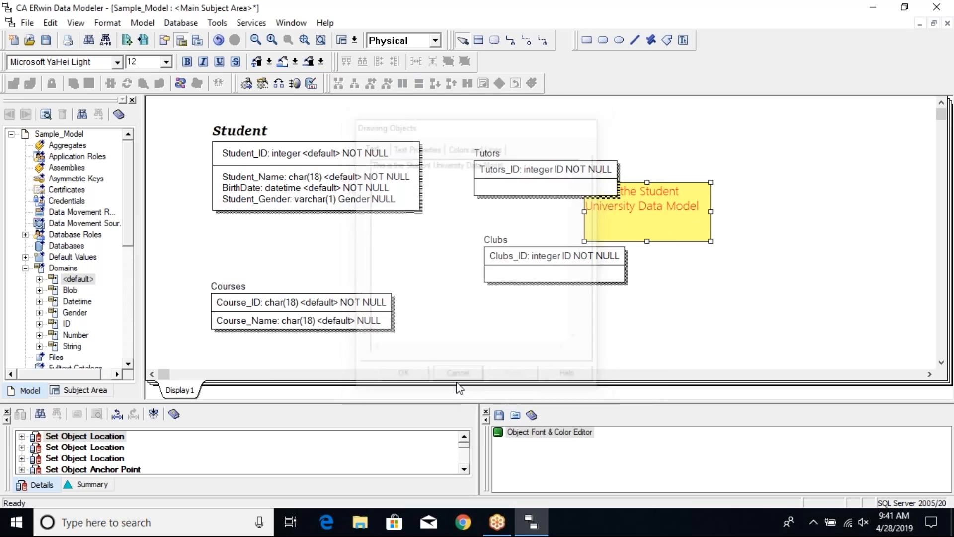
{"action": "left_click_drag", "start_coordinate": [641, 227], "coordinate": [716, 241]}
Align the Student and Courses tables along their left edges and the Tutors and Clubs tables along their right edges
{"action": "left_click_drag", "start_coordinate": [198, 118], "coordinate": [432, 348]}
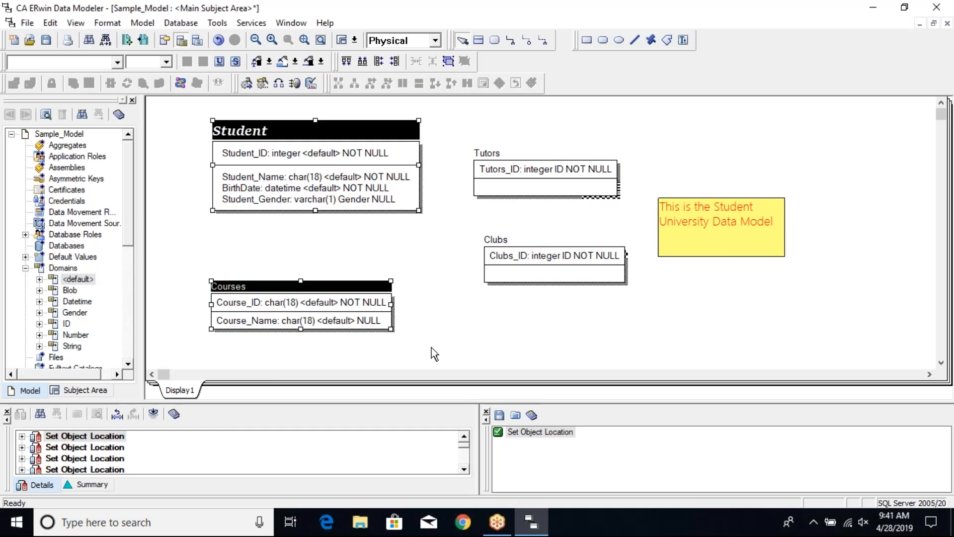
{"action": "left_click", "coordinate": [378, 61]}
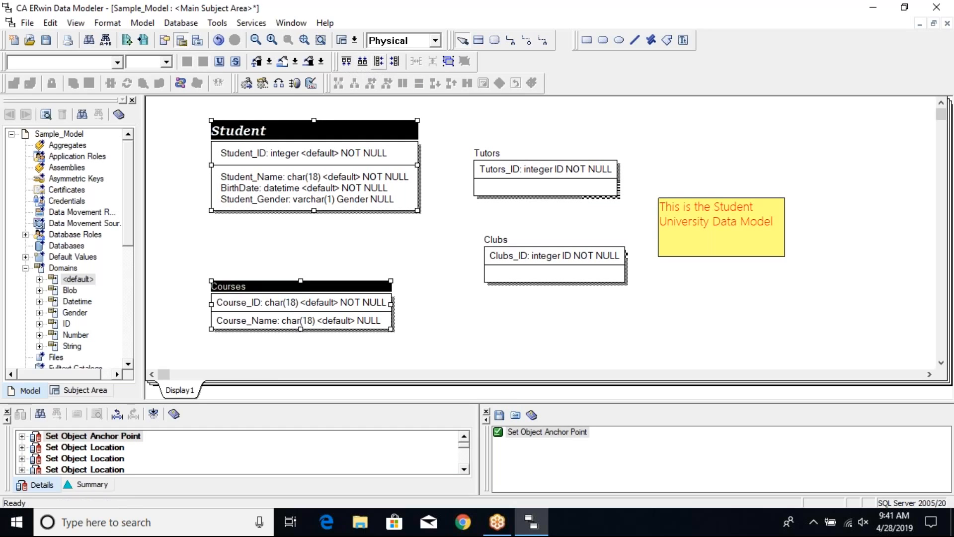
{"action": "left_click_drag", "start_coordinate": [455, 132], "coordinate": [649, 302]}
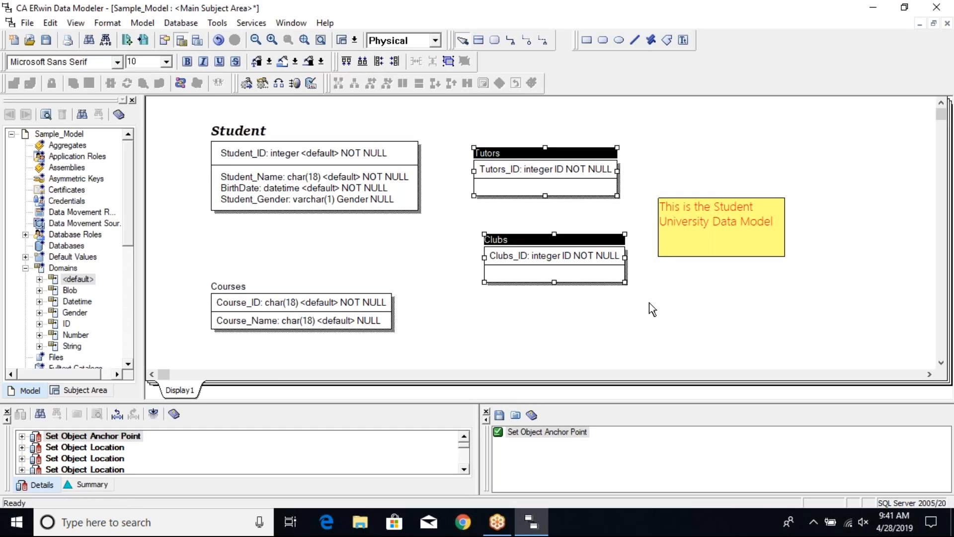
{"action": "left_click", "coordinate": [394, 62]}
{"action": "left_click", "coordinate": [663, 334]}
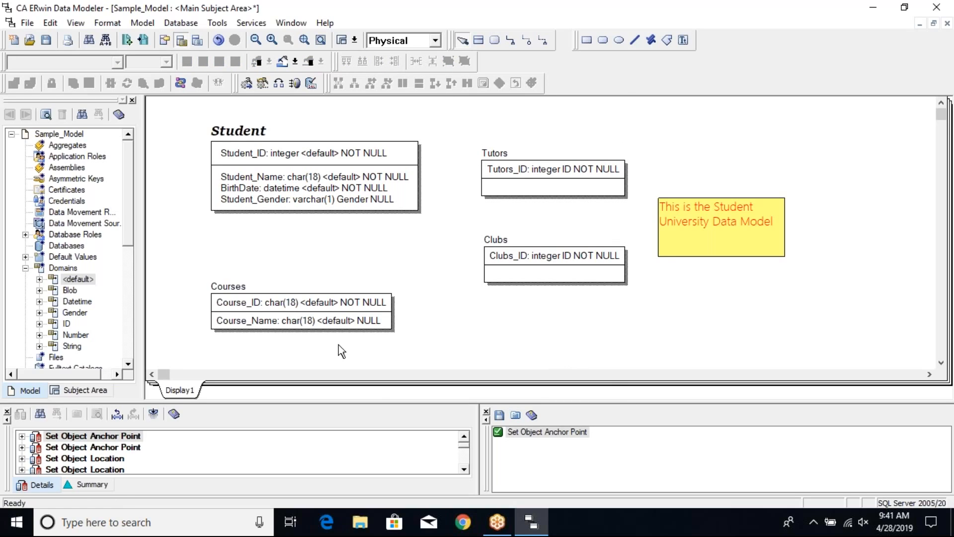
Switch to the logical model and delete the Tutors and Clubs entities
{"action": "left_click", "coordinate": [25, 268]}
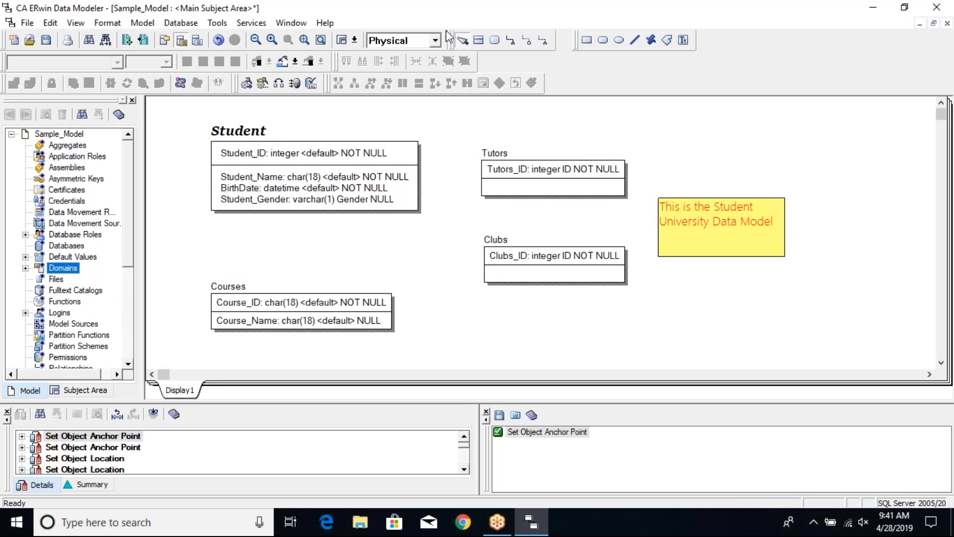
{"action": "left_click", "coordinate": [436, 42]}
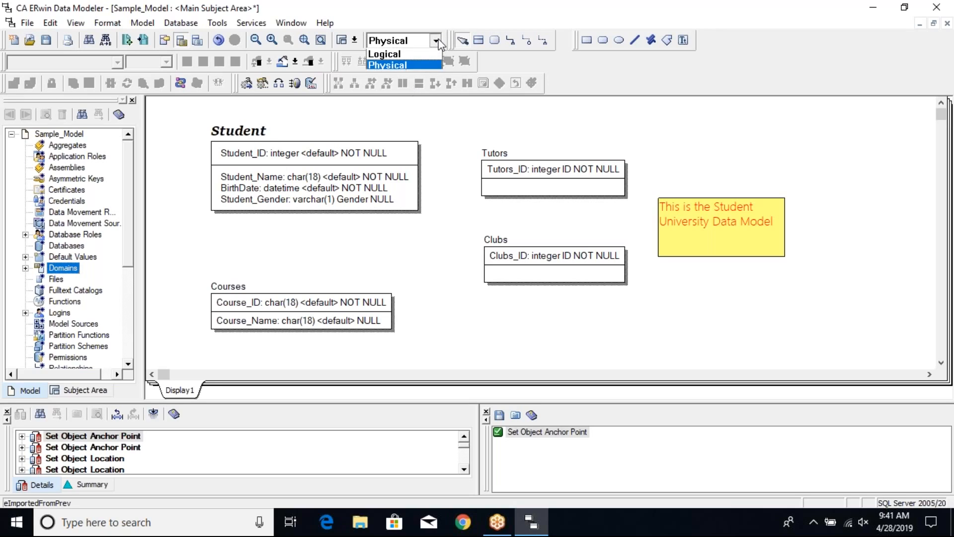
{"action": "left_click", "coordinate": [410, 56]}
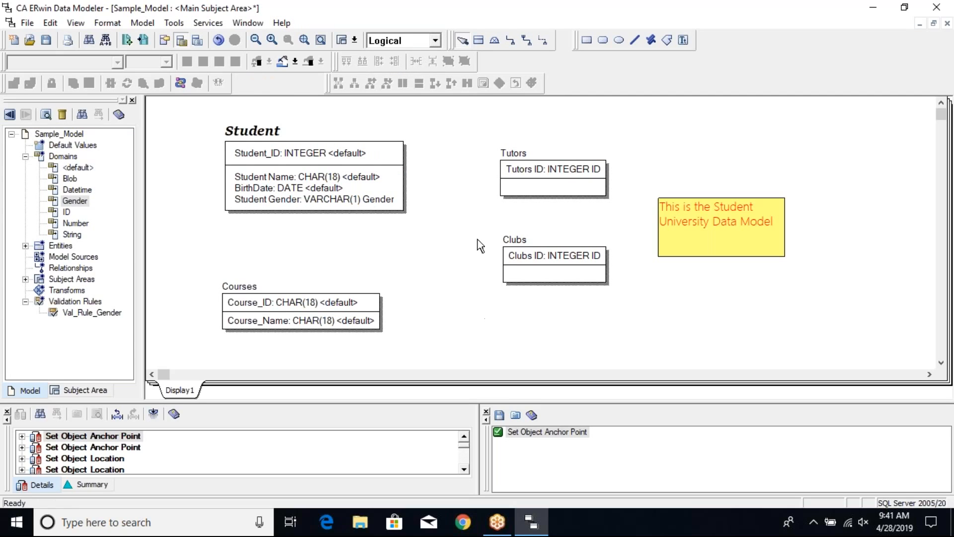
{"action": "left_click_drag", "start_coordinate": [485, 136], "coordinate": [624, 304]}
{"action": "key", "text": "Delete"}
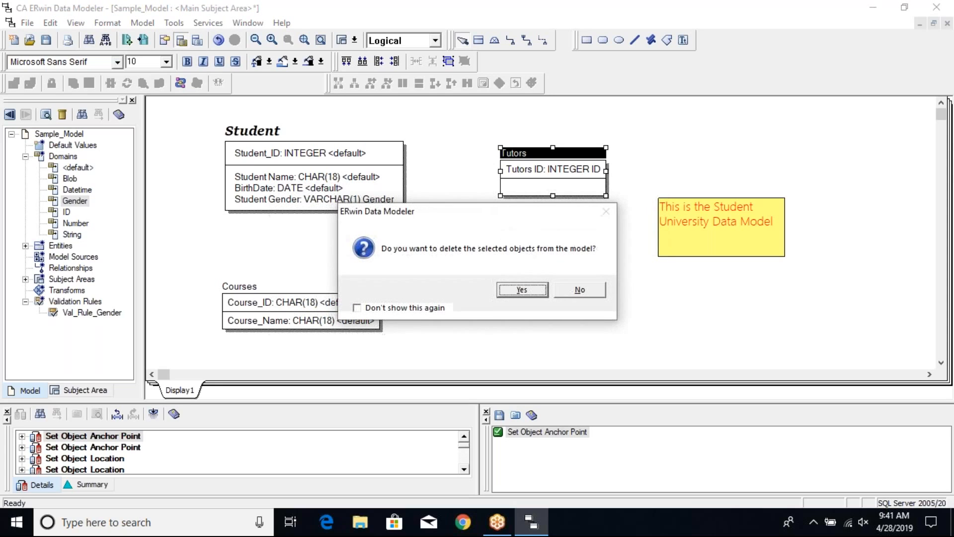
{"action": "left_click", "coordinate": [518, 291]}
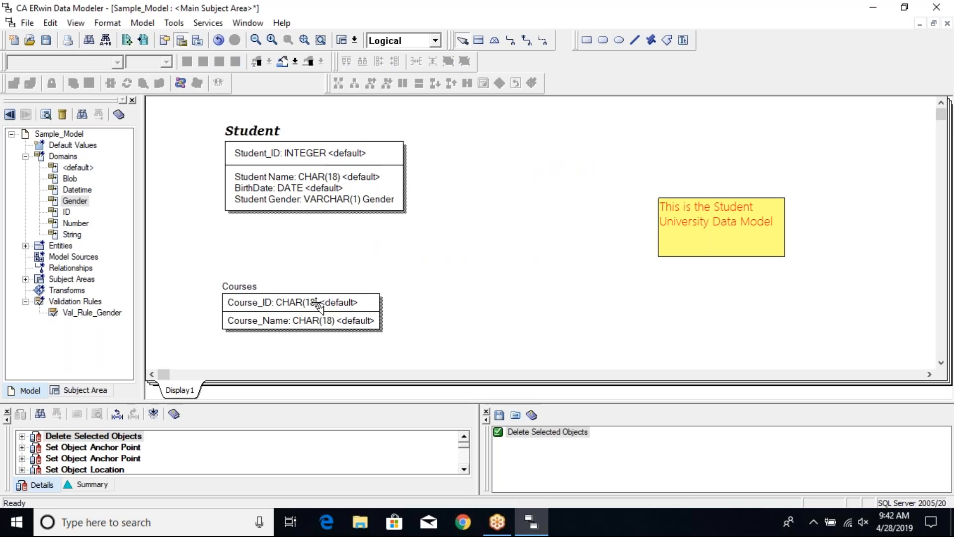
Place the Courses entity to the right of Student at about the same height, moving the yellow description note out of the way
{"action": "left_click", "coordinate": [292, 287]}
{"action": "left_click_drag", "start_coordinate": [293, 287], "coordinate": [558, 267]}
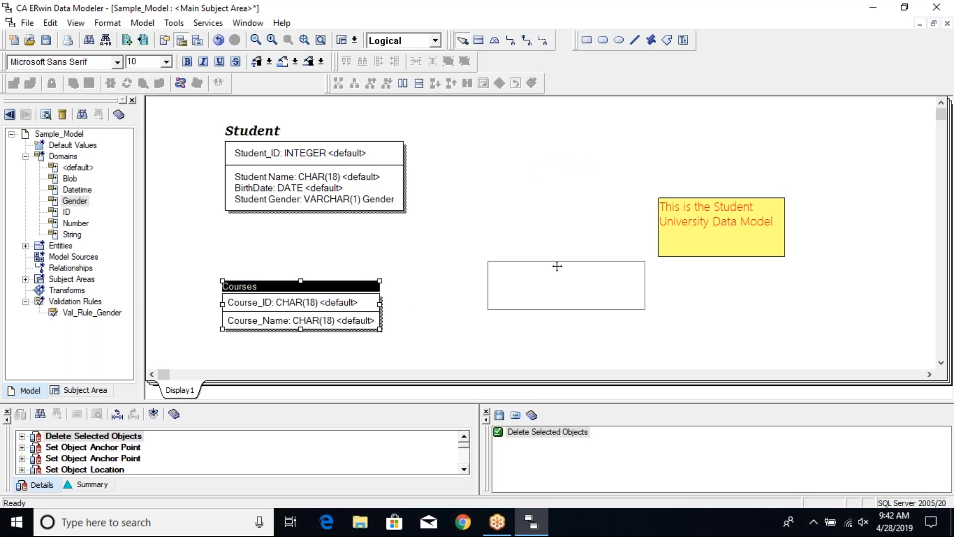
{"action": "left_click_drag", "start_coordinate": [714, 230], "coordinate": [825, 136]}
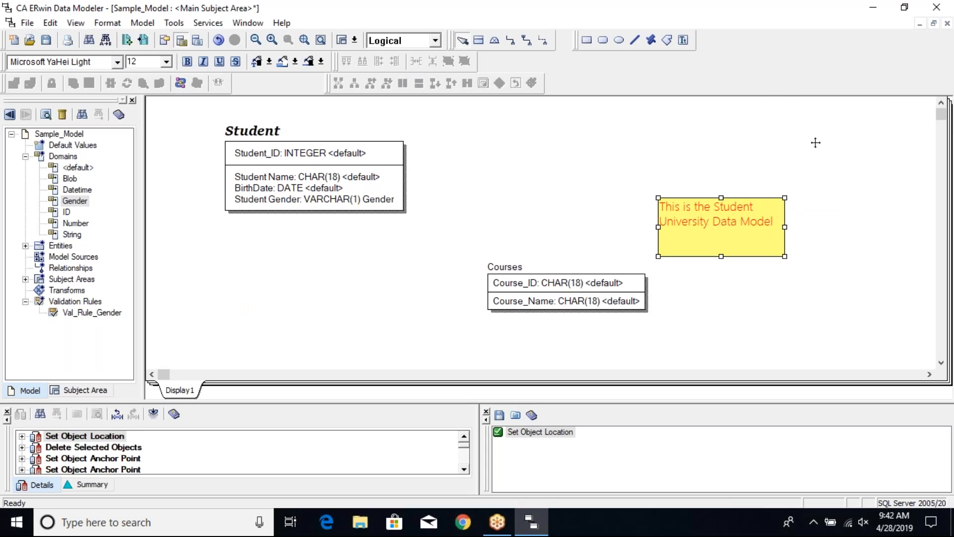
{"action": "left_click", "coordinate": [559, 268]}
{"action": "left_click_drag", "start_coordinate": [533, 267], "coordinate": [594, 154]}
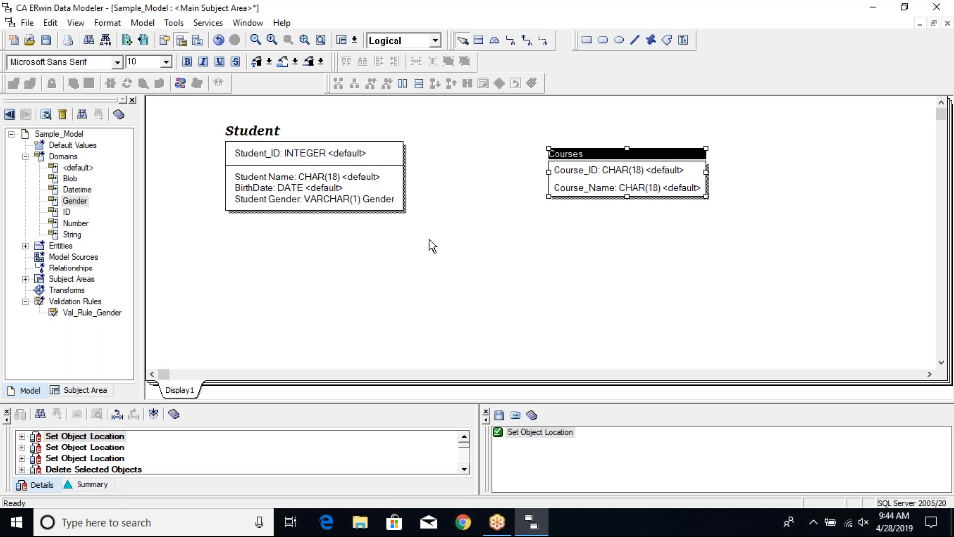
Create a many-to-many relationship between Student and Courses
{"action": "left_click", "coordinate": [527, 43]}
{"action": "left_click", "coordinate": [390, 158]}
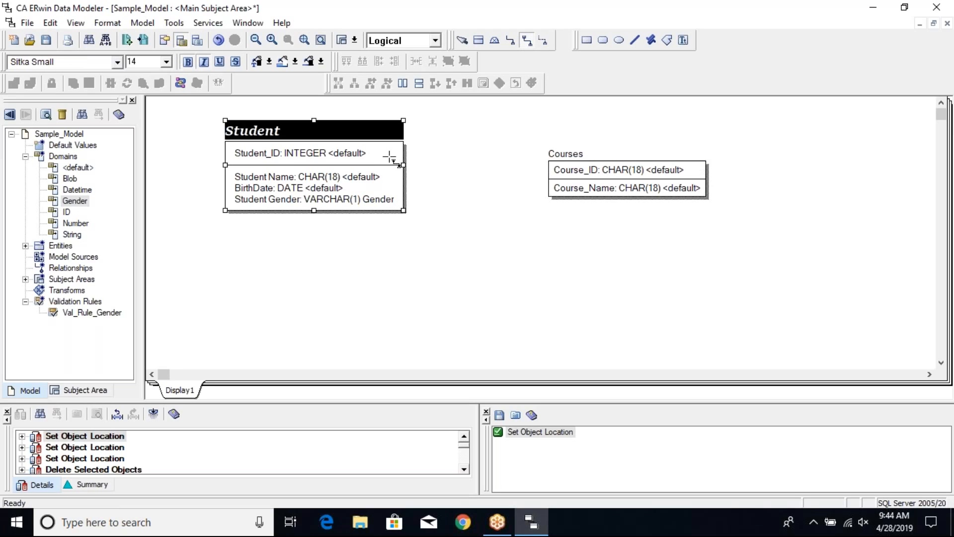
{"action": "left_click", "coordinate": [588, 171]}
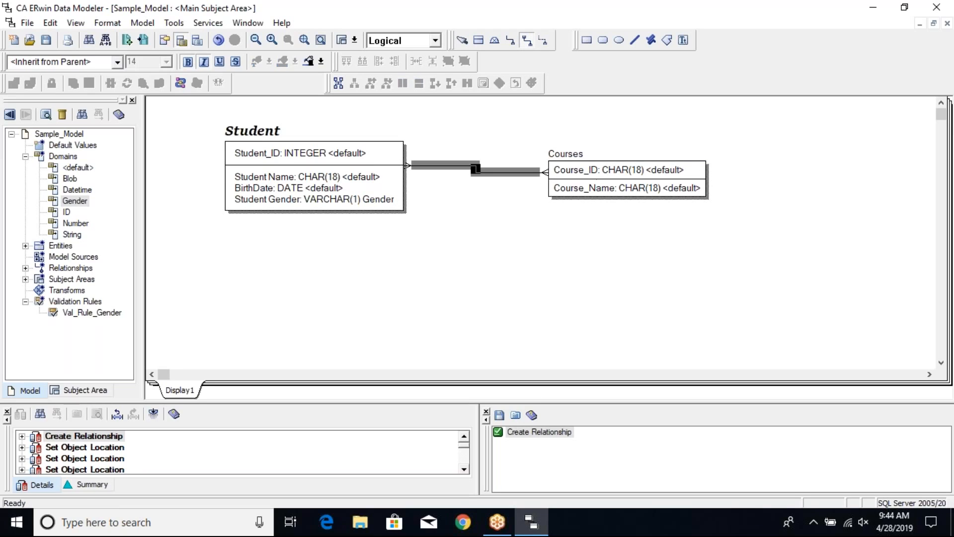
{"action": "left_click", "coordinate": [483, 270]}
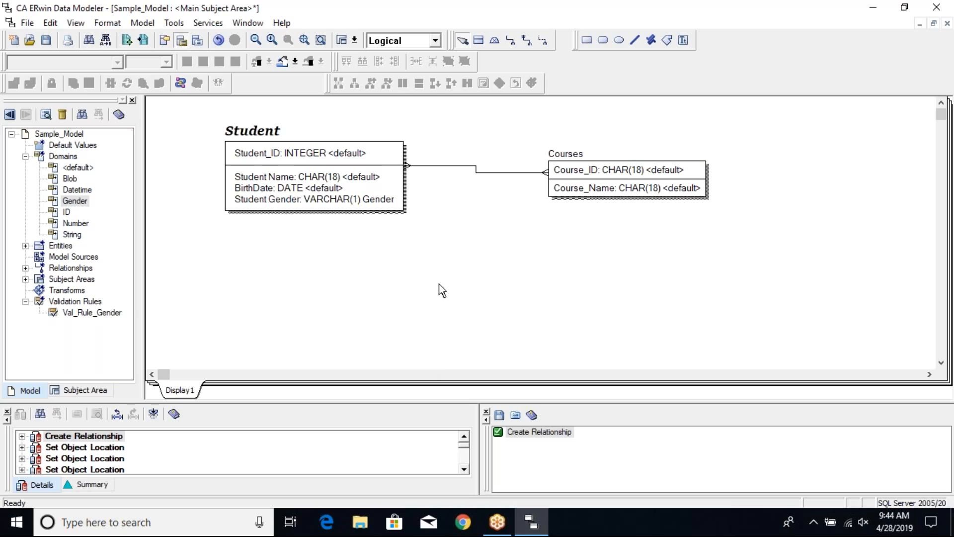
Examine how the Student–Courses many-to-many relationship is represented in the physical model, and return to the logical model
{"action": "left_click", "coordinate": [435, 41]}
{"action": "left_click", "coordinate": [393, 63]}
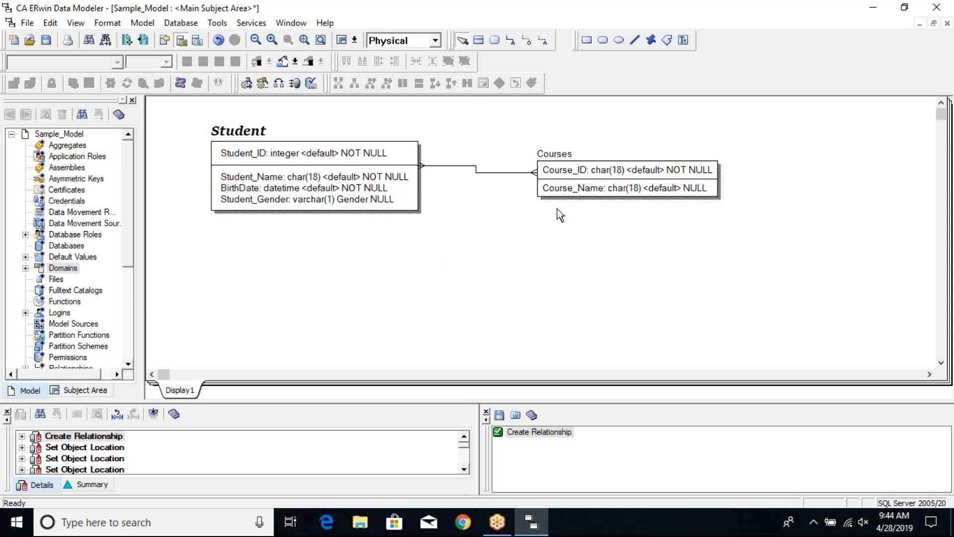
{"action": "left_click", "coordinate": [435, 41]}
{"action": "left_click", "coordinate": [397, 52]}
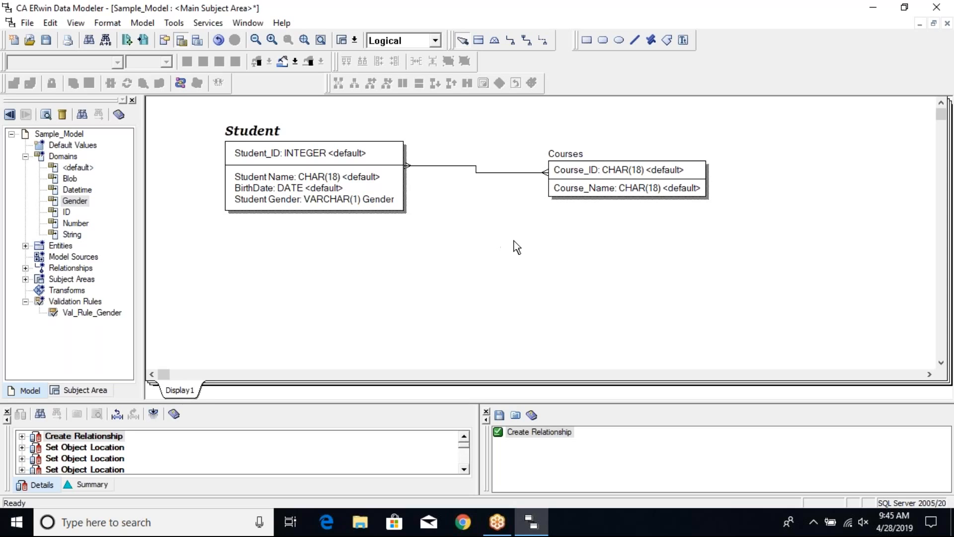
Transform the many-to-many relationship into the association entity Student Courses and place it below and between Student and Courses
{"action": "left_click", "coordinate": [497, 172]}
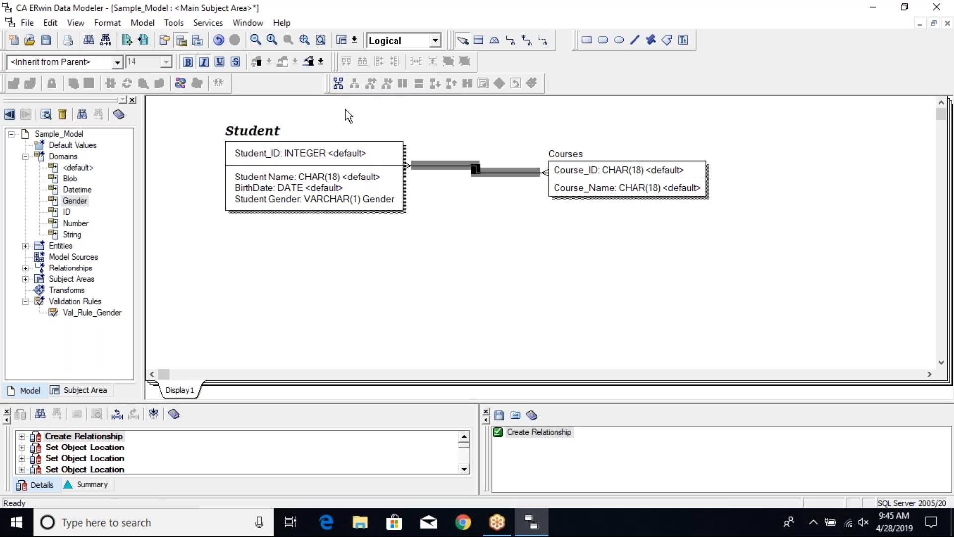
{"action": "left_click", "coordinate": [339, 83]}
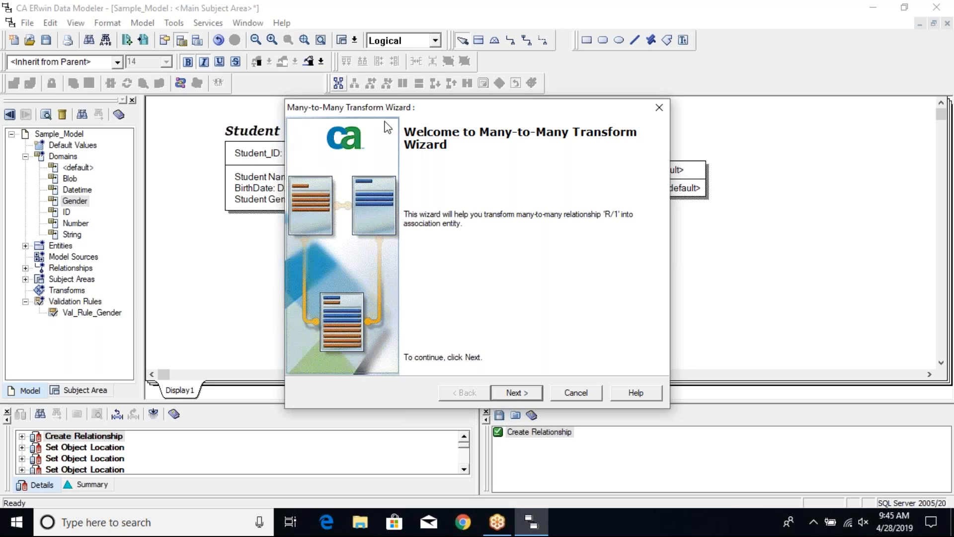
{"action": "left_click", "coordinate": [515, 392]}
{"action": "left_click", "coordinate": [515, 393]}
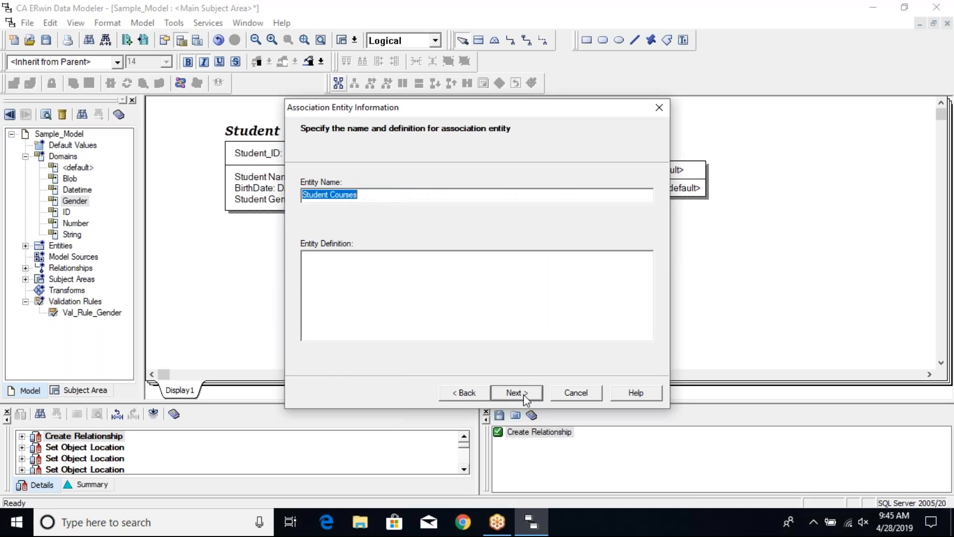
{"action": "left_click", "coordinate": [517, 392]}
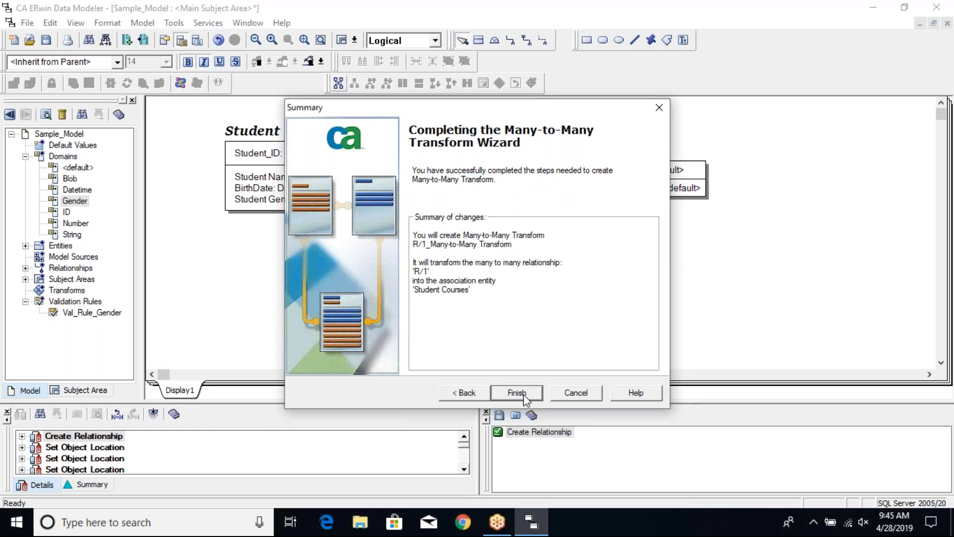
{"action": "left_click", "coordinate": [517, 393]}
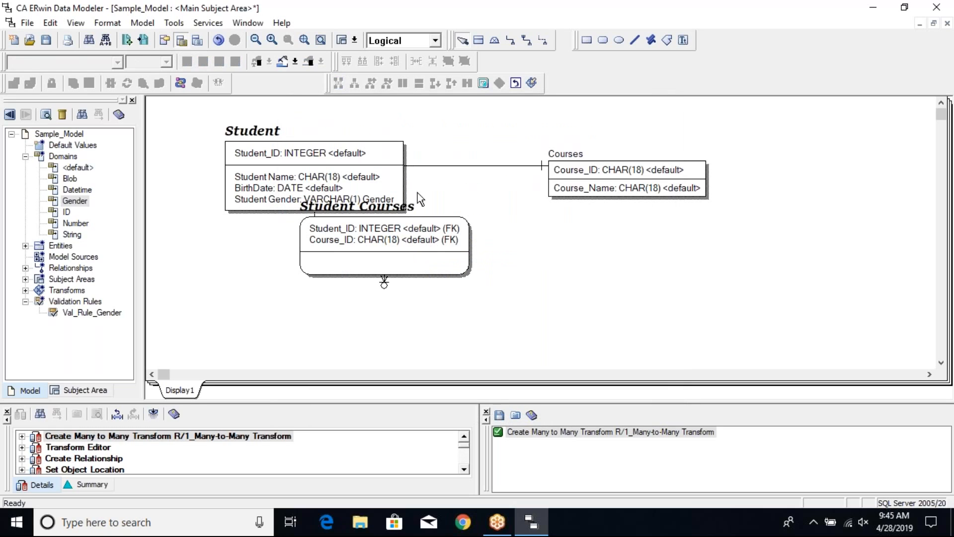
{"action": "left_click_drag", "start_coordinate": [410, 239], "coordinate": [504, 296]}
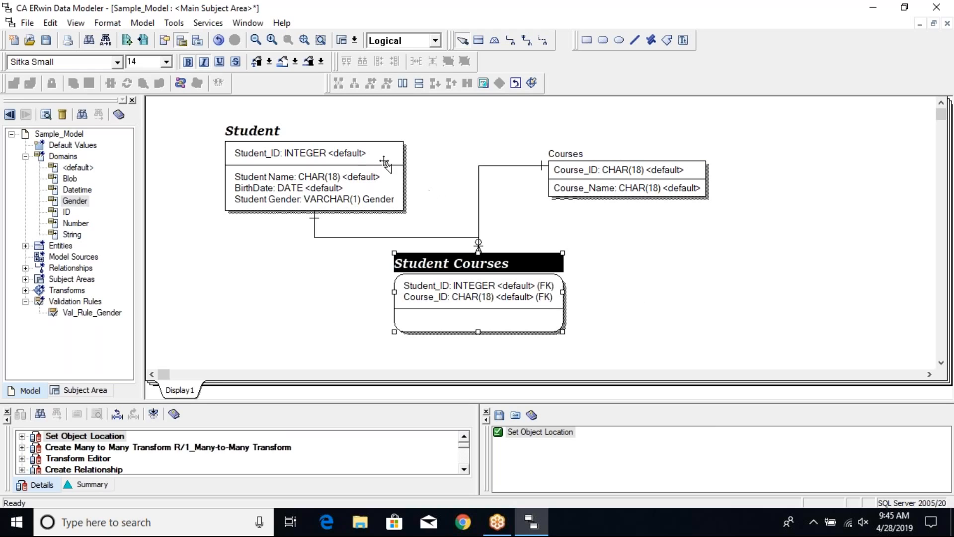
Move Student_ID and Course_ID into the non-key area of Student Courses and add a primary key attribute from the ID domain
{"action": "left_click", "coordinate": [466, 286]}
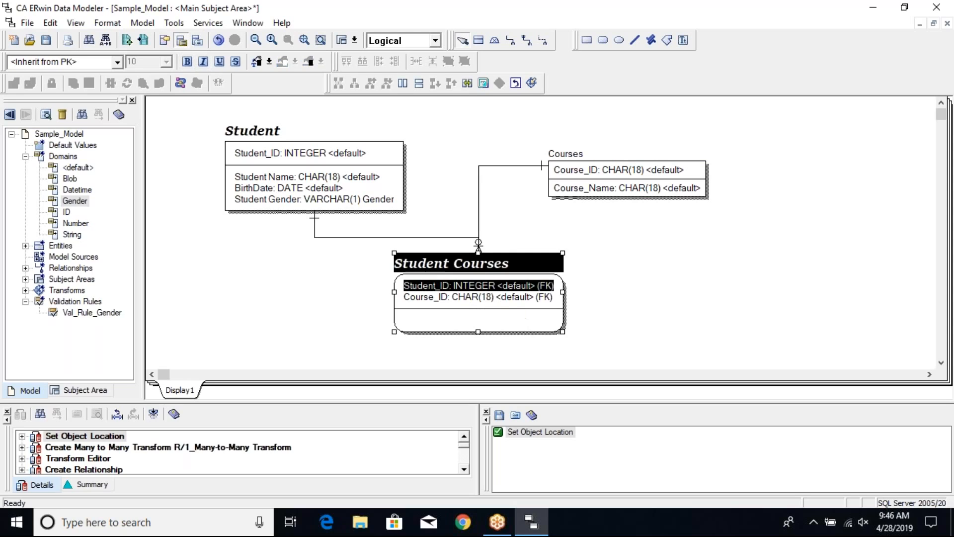
{"action": "left_click_drag", "start_coordinate": [467, 287], "coordinate": [456, 312]}
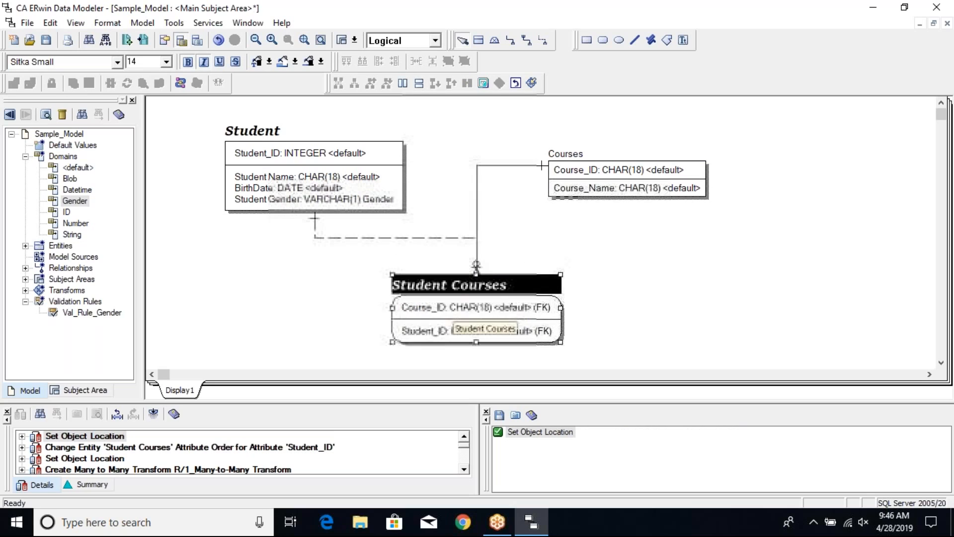
{"action": "left_click", "coordinate": [453, 309]}
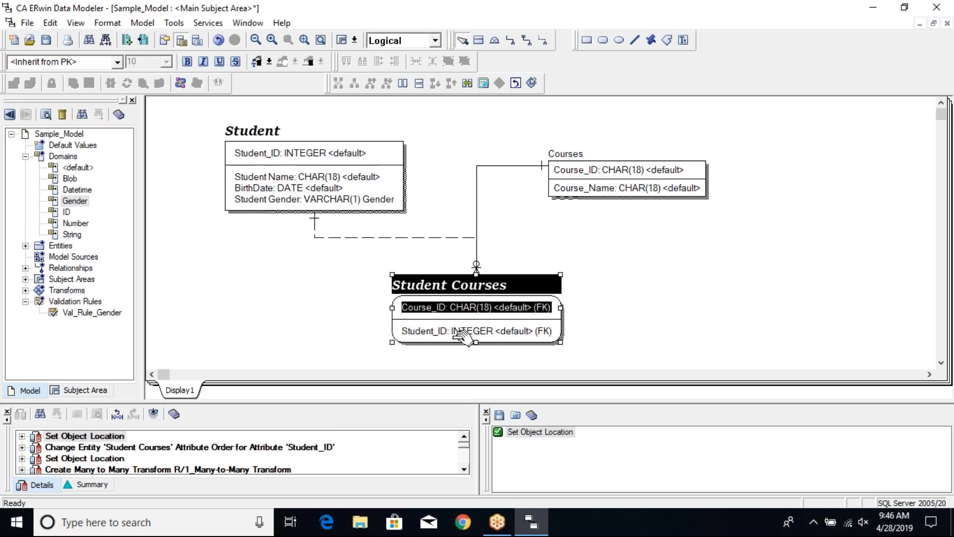
{"action": "mouse_move", "coordinate": [456, 332]}
{"action": "left_mouse_down"}
{"action": "mouse_move", "coordinate": [455, 310]}
{"action": "mouse_move", "coordinate": [458, 332]}
{"action": "left_mouse_up"}
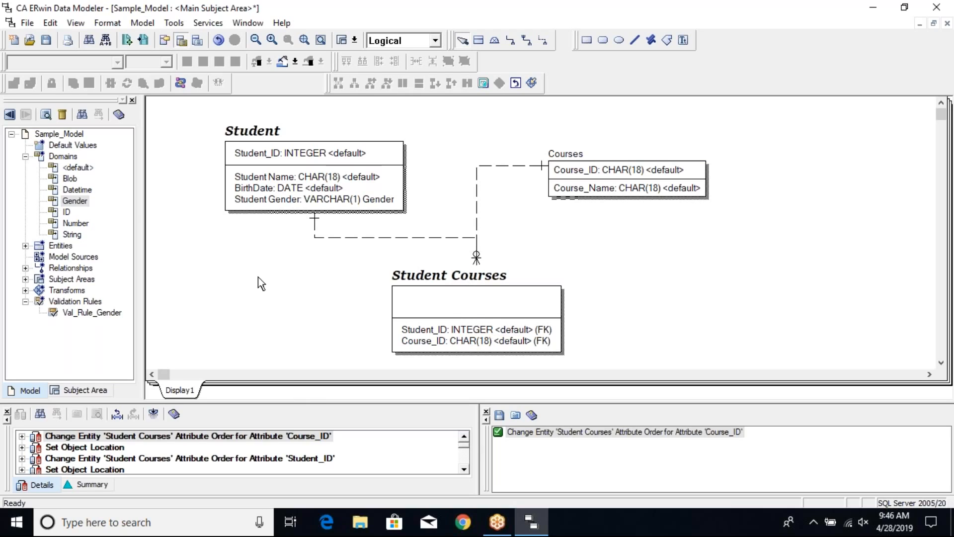
{"action": "left_click", "coordinate": [67, 213]}
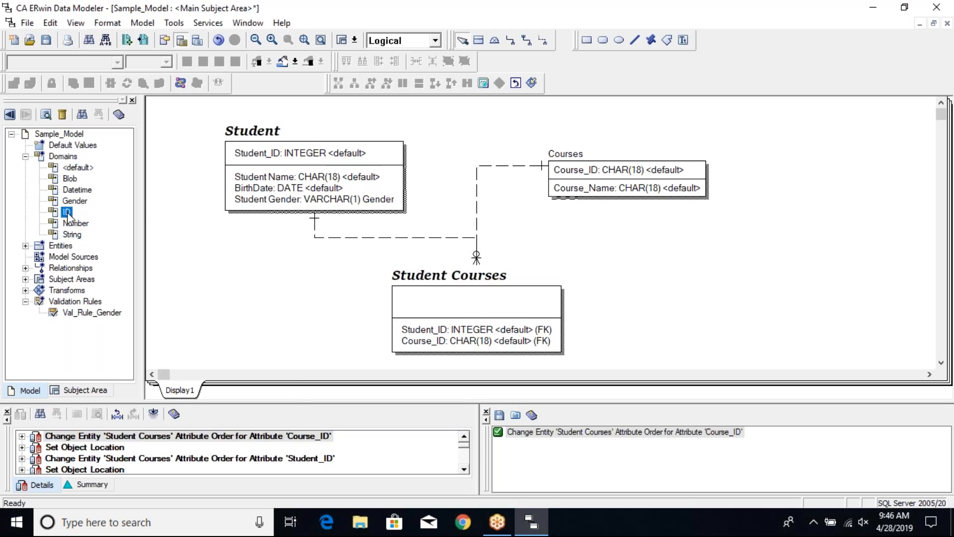
{"action": "left_click_drag", "start_coordinate": [67, 212], "coordinate": [403, 299]}
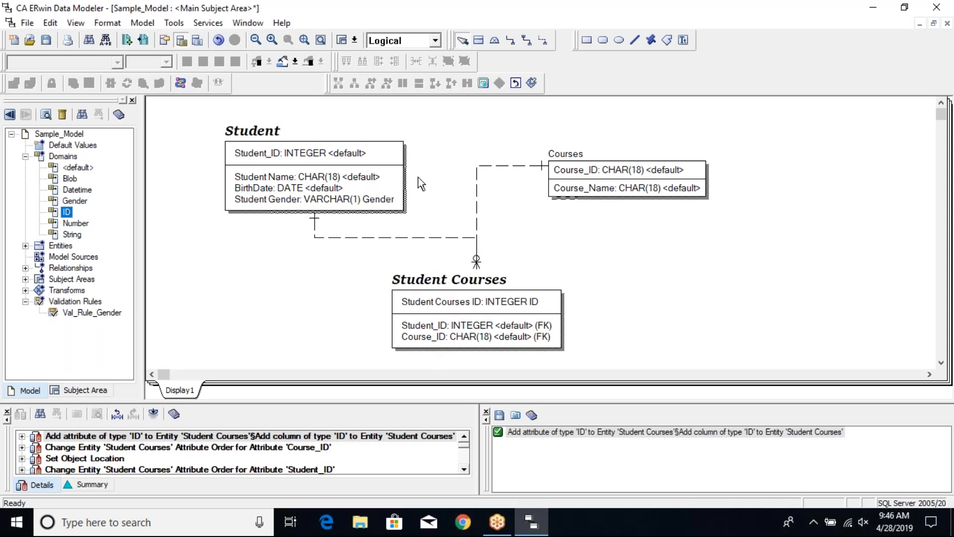
Review the Student_Courses table's key and foreign key columns in the physical model, and return to the logical model
{"action": "left_click", "coordinate": [436, 40]}
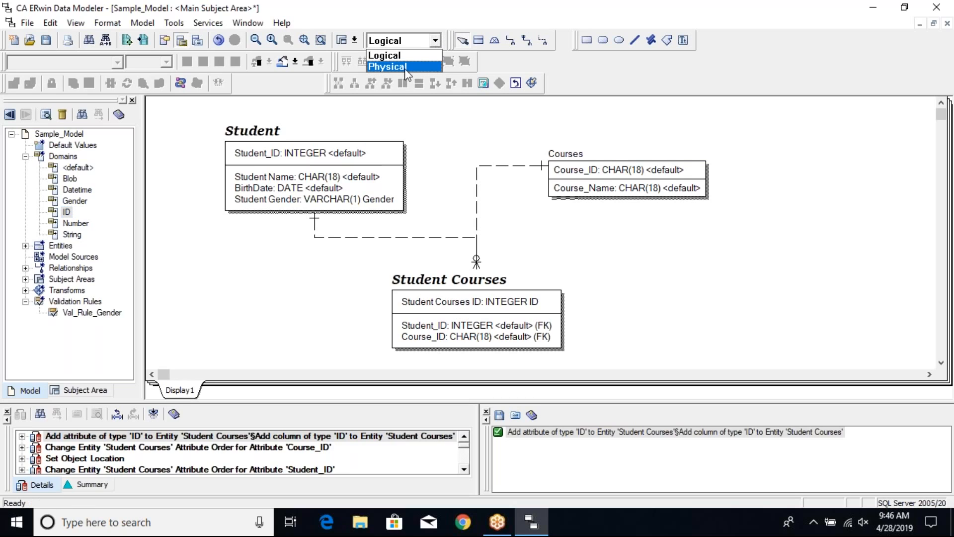
{"action": "left_click", "coordinate": [406, 67]}
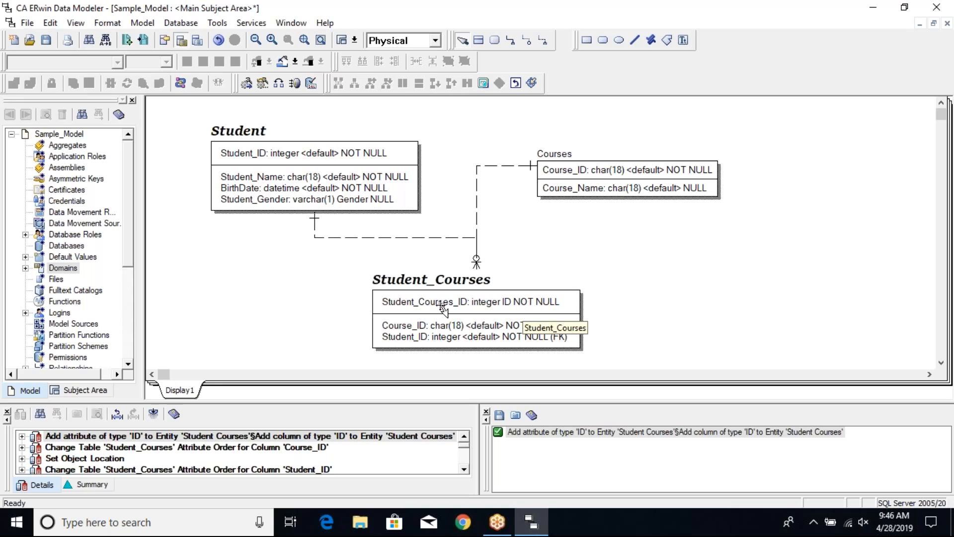
{"action": "left_click", "coordinate": [436, 41]}
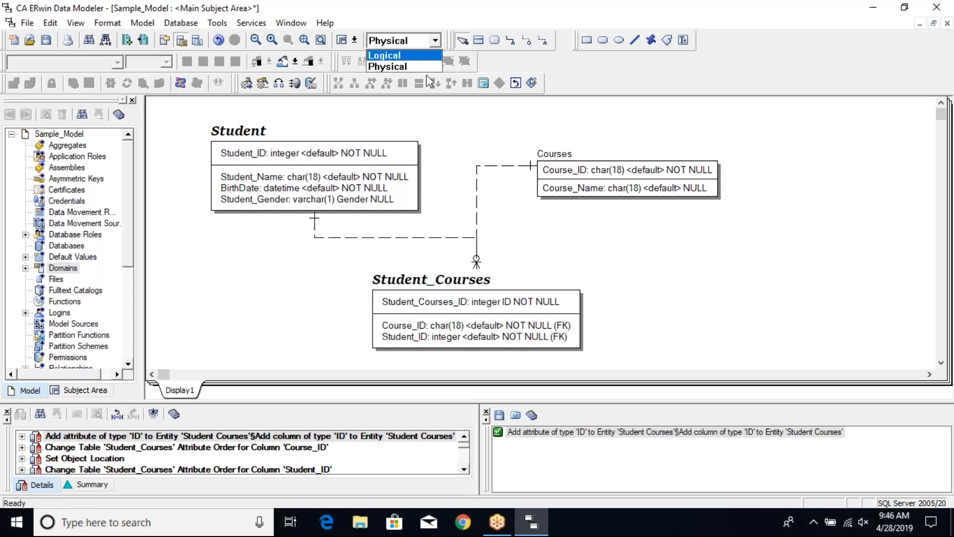
{"action": "left_click", "coordinate": [331, 293]}
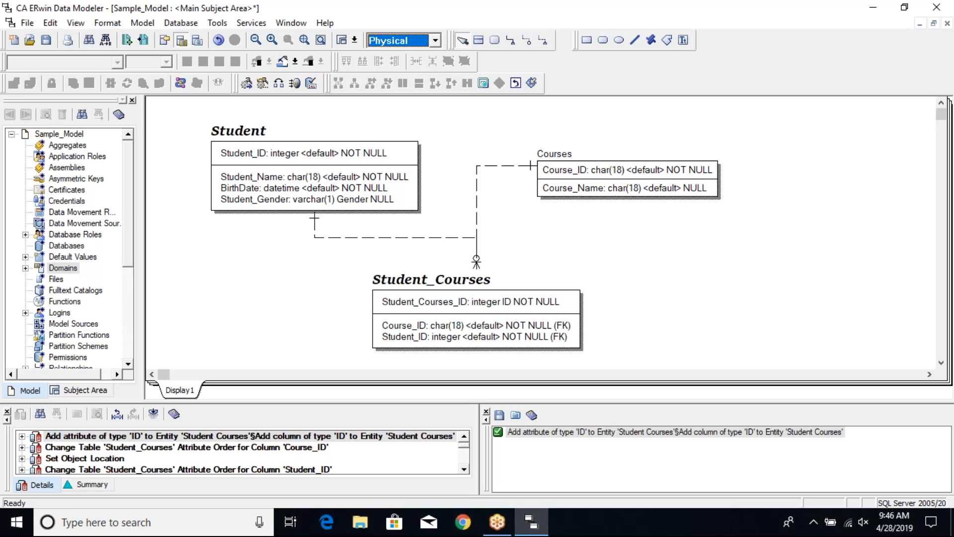
{"action": "left_click", "coordinate": [435, 41]}
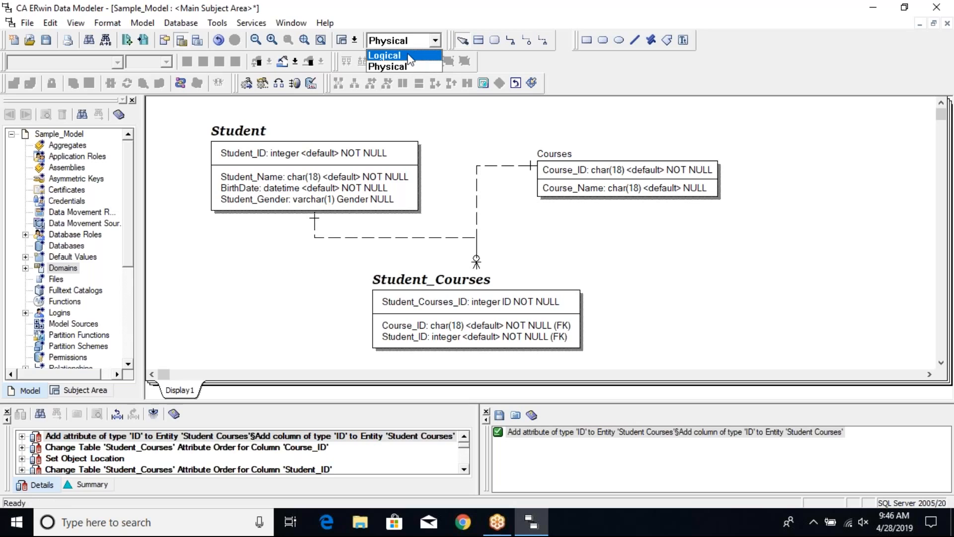
{"action": "left_click", "coordinate": [411, 57]}
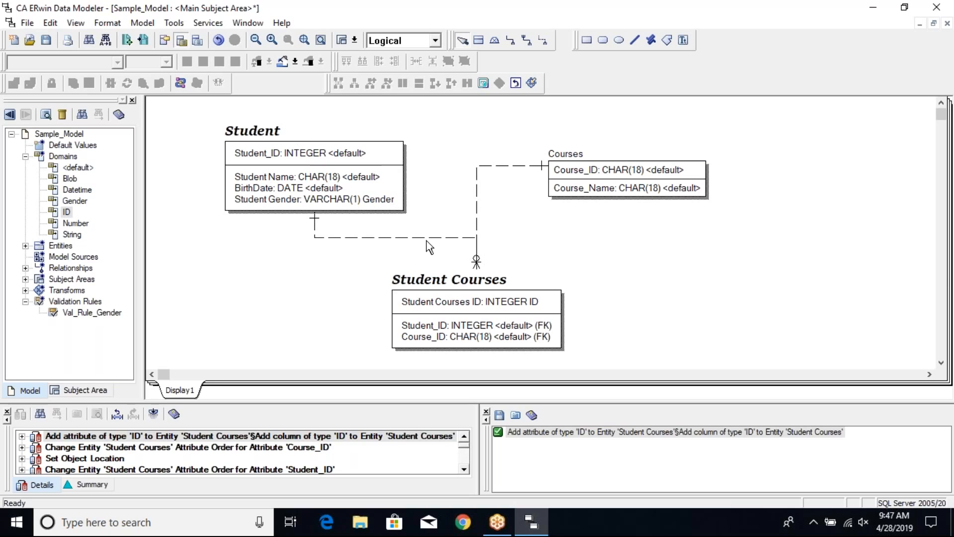
In the Sample_Model properties, enable showing source objects in logical and target objects in physical
{"action": "left_click", "coordinate": [72, 135]}
{"action": "right_click", "coordinate": [72, 135]}
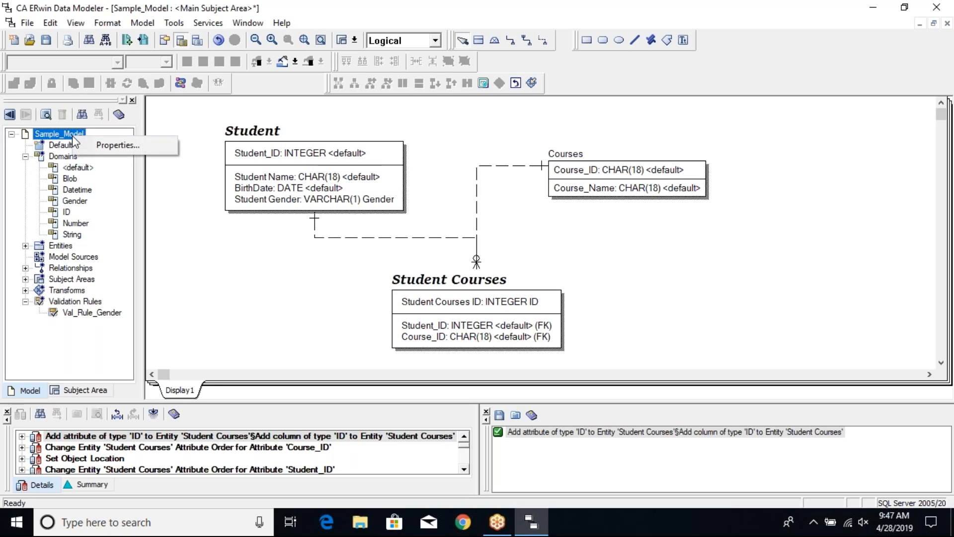
{"action": "left_click", "coordinate": [91, 146]}
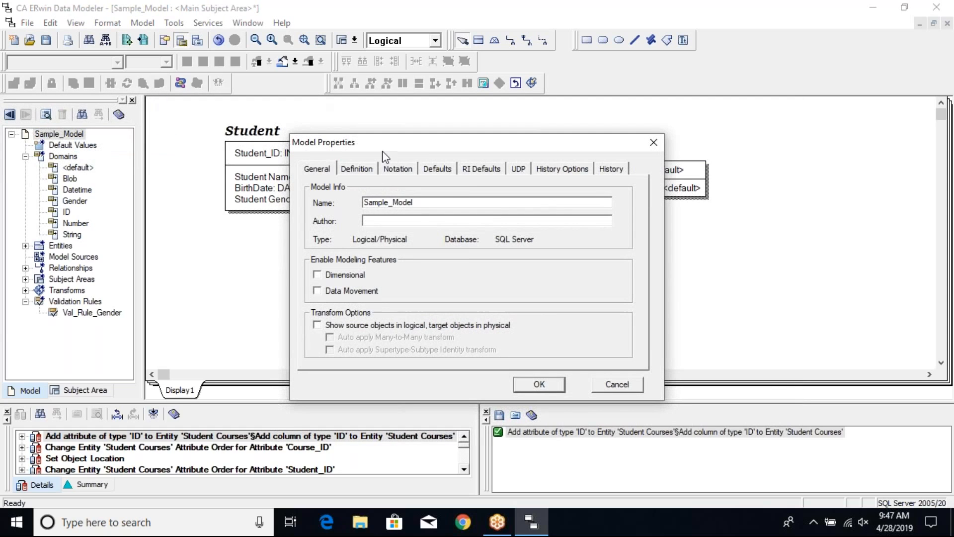
{"action": "left_click_drag", "start_coordinate": [398, 148], "coordinate": [360, 143]}
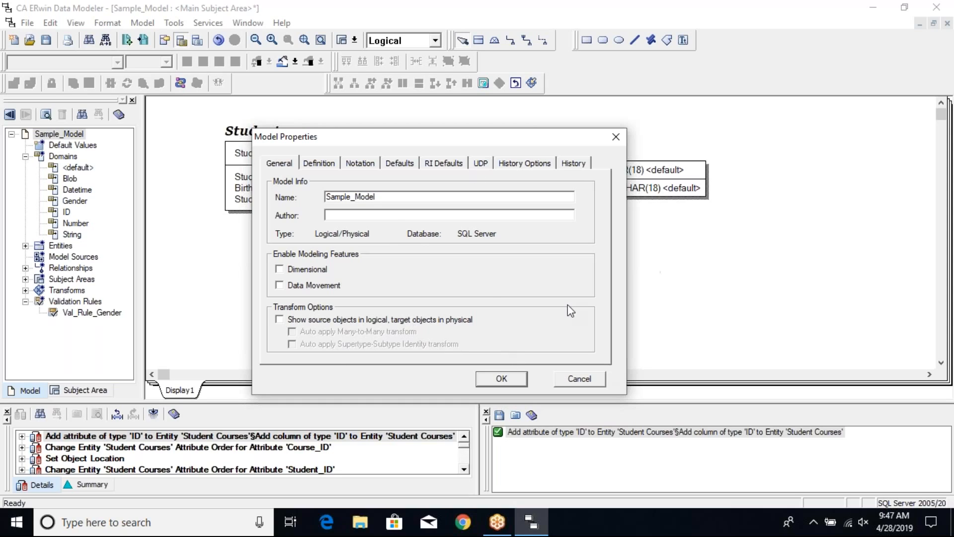
{"action": "left_click", "coordinate": [281, 320]}
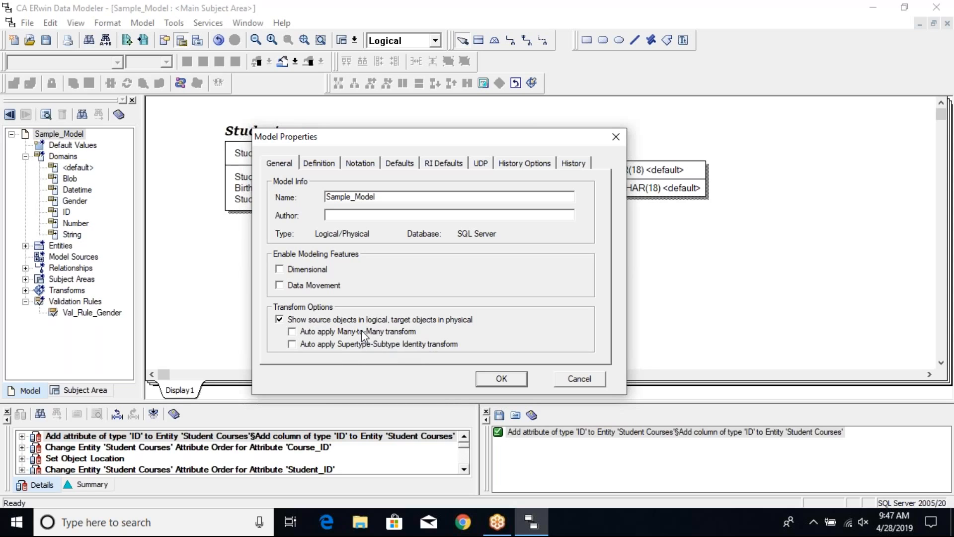
{"action": "left_click", "coordinate": [515, 380]}
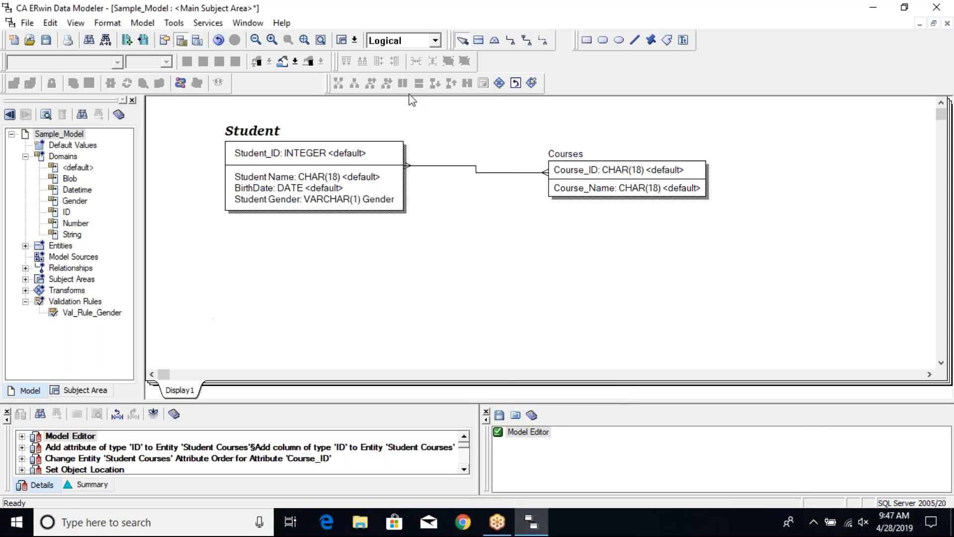
Compare how the Student–Courses relationship is displayed in the physical and logical models, ending in the logical model
{"action": "left_click", "coordinate": [436, 40]}
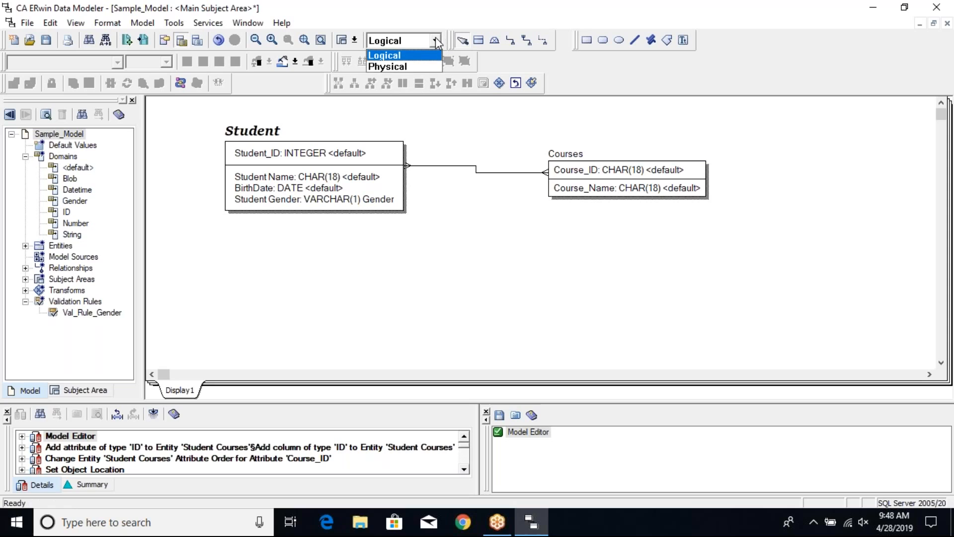
{"action": "left_click", "coordinate": [405, 66]}
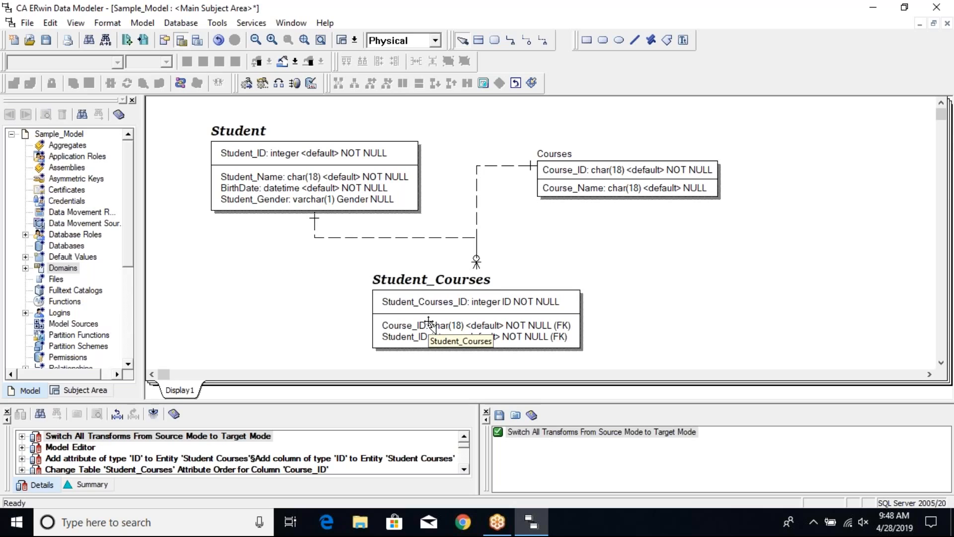
{"action": "left_click", "coordinate": [435, 41]}
{"action": "left_click", "coordinate": [385, 54]}
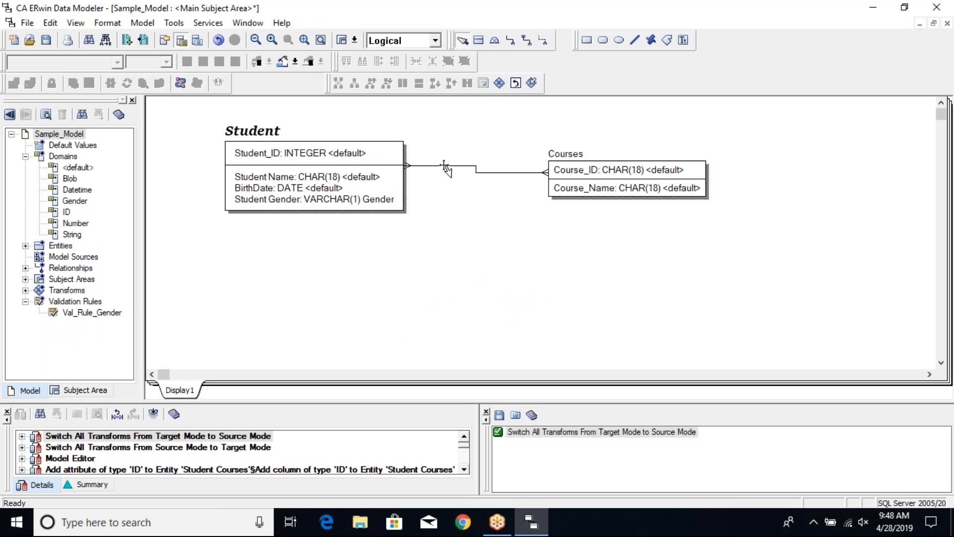
{"action": "left_click", "coordinate": [435, 40]}
{"action": "left_click", "coordinate": [401, 63]}
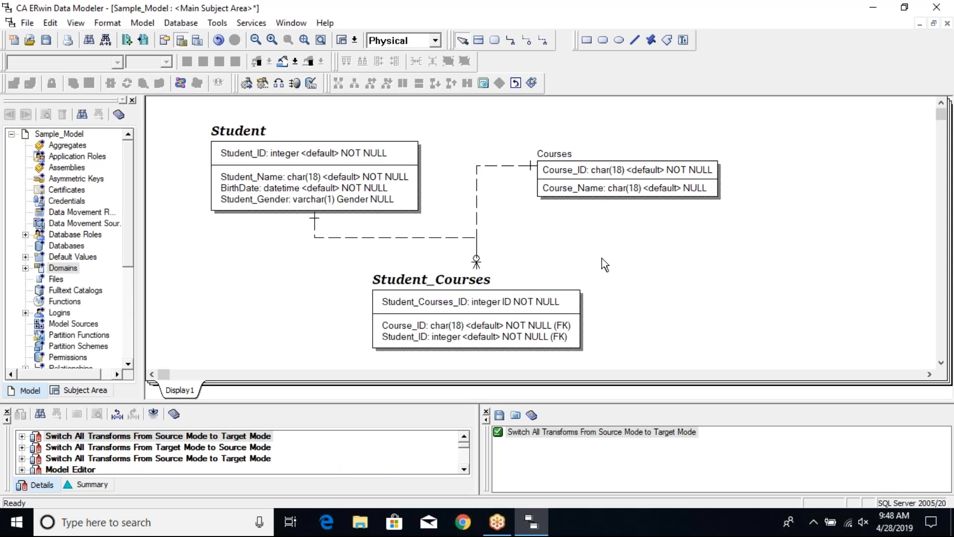
{"action": "left_click", "coordinate": [435, 40]}
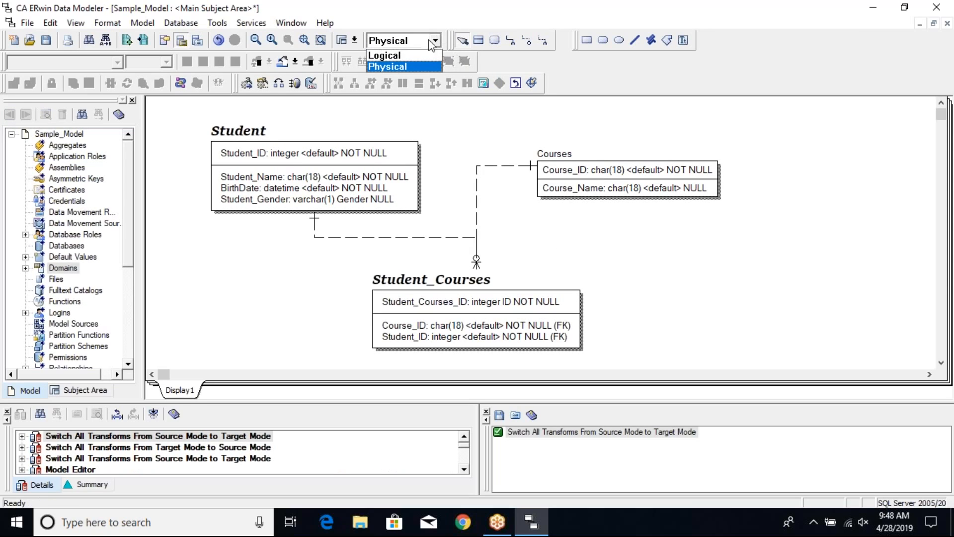
{"action": "left_click", "coordinate": [402, 58]}
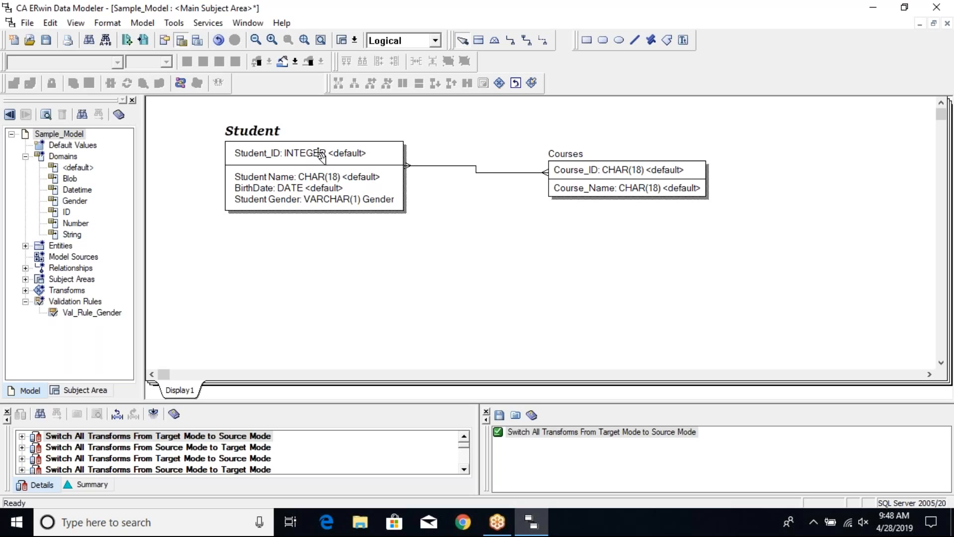
Open the key groups of the Student entity and include foreign key groups in the list
{"action": "left_click", "coordinate": [286, 155]}
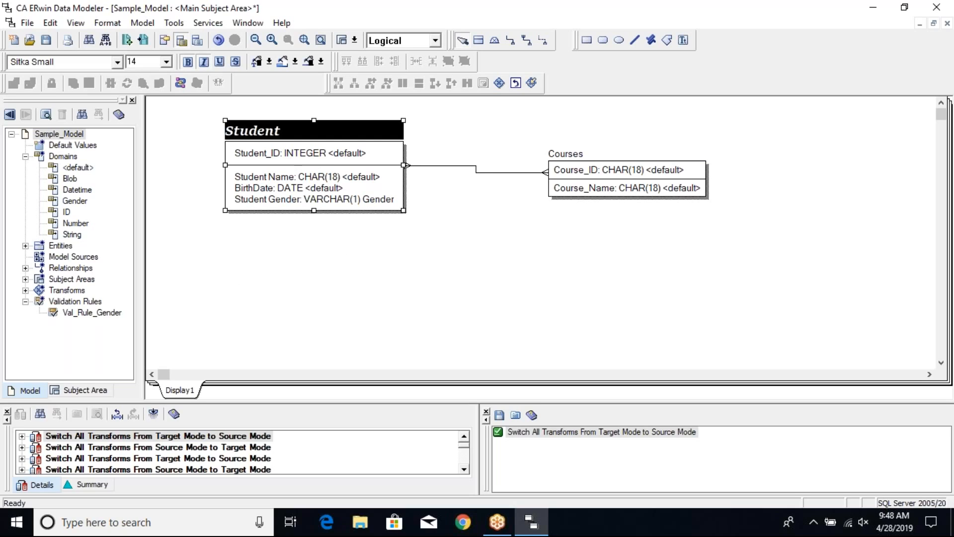
{"action": "right_click", "coordinate": [284, 155]}
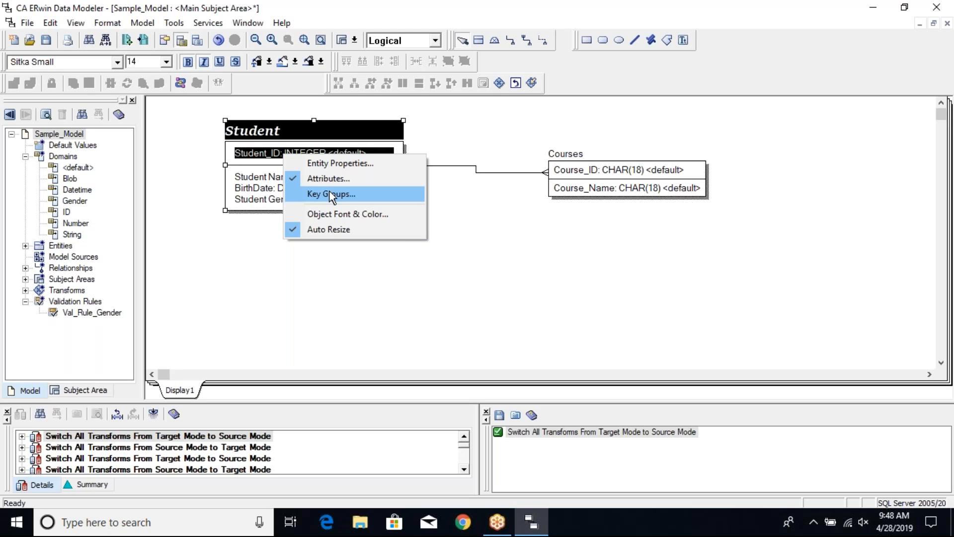
{"action": "left_click", "coordinate": [332, 194]}
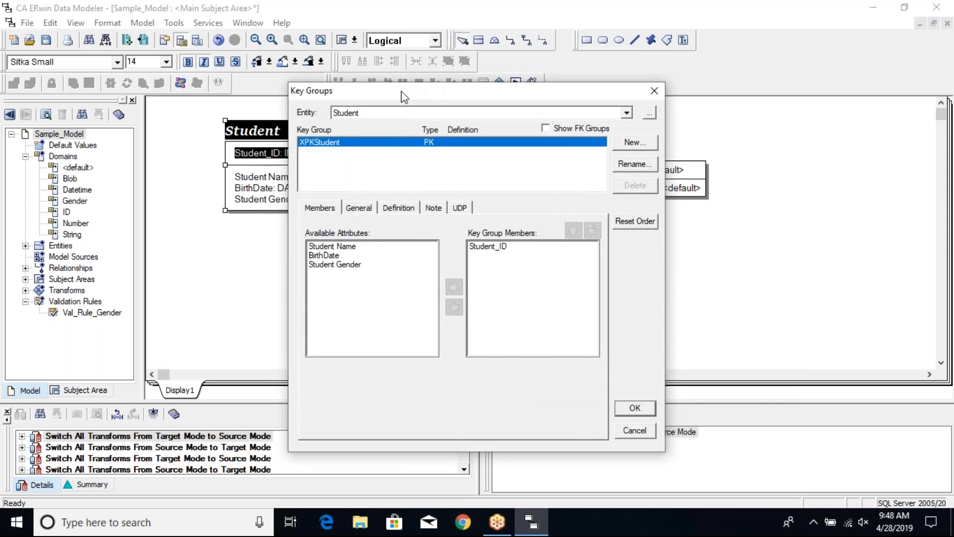
{"action": "left_click_drag", "start_coordinate": [404, 97], "coordinate": [328, 127]}
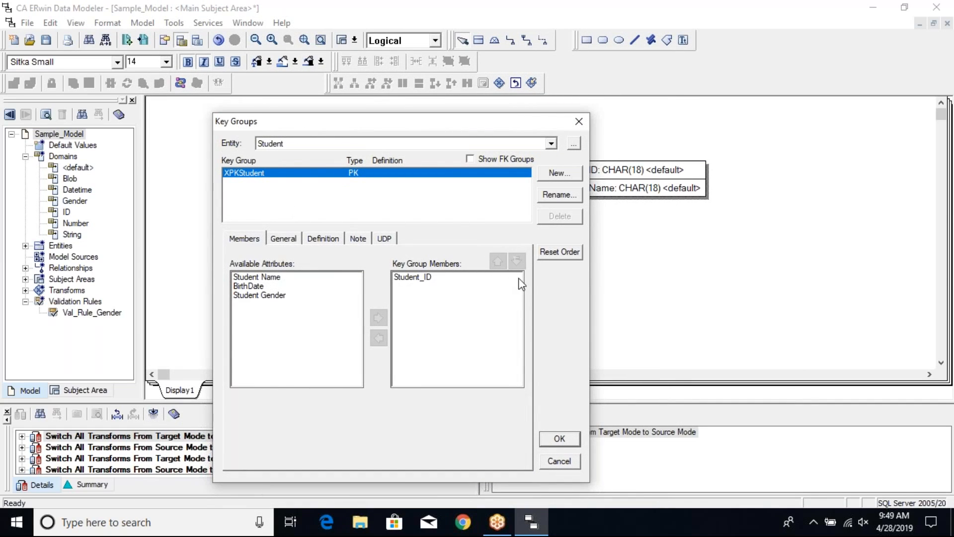
{"action": "left_click", "coordinate": [551, 144]}
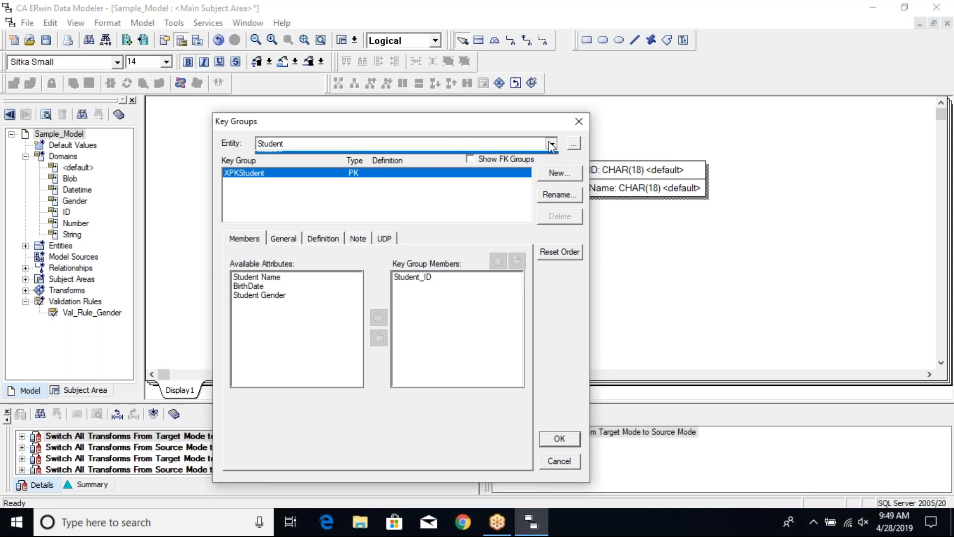
{"action": "left_click", "coordinate": [551, 144]}
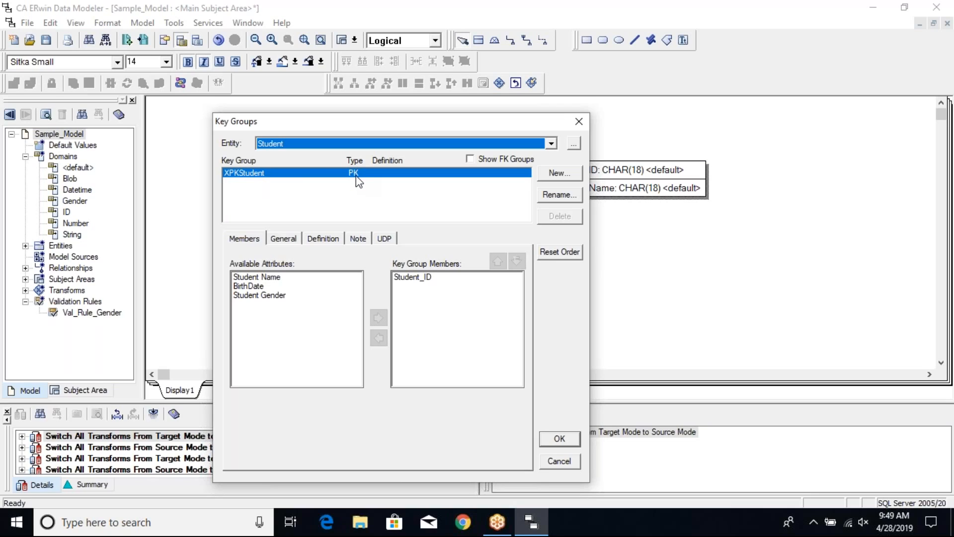
{"action": "left_click", "coordinate": [472, 162]}
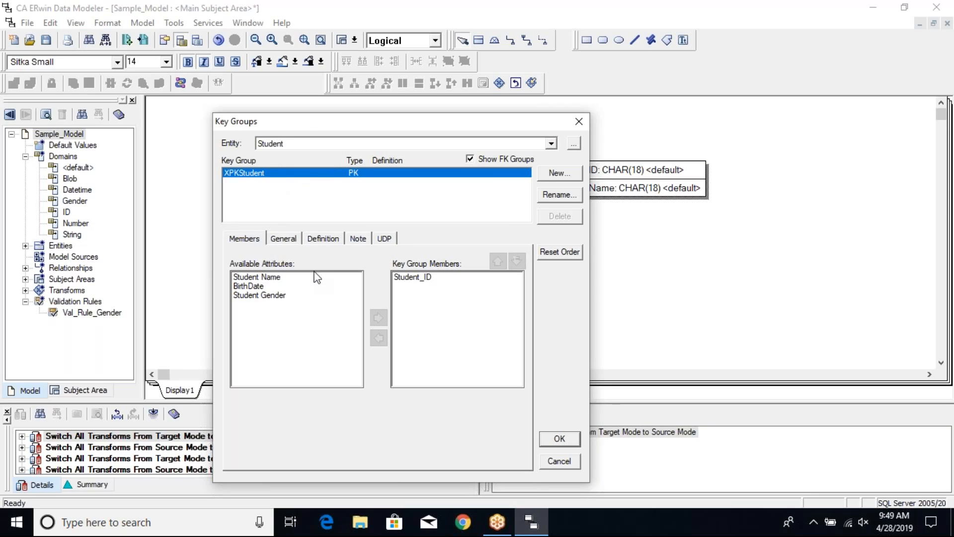
Create a new key group for Student of type Inversion Entry (non-unique), keeping the default key group and index names
{"action": "left_click", "coordinate": [563, 180]}
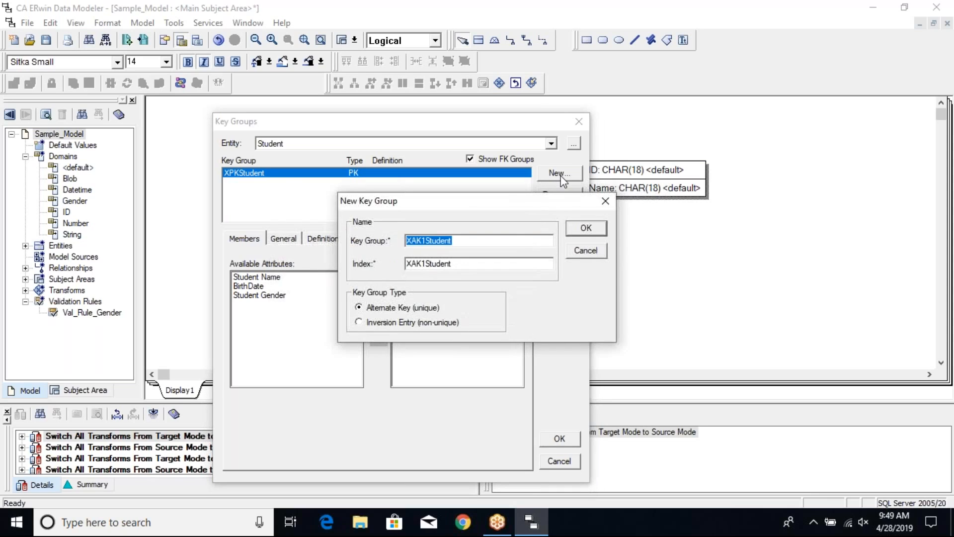
{"action": "left_click_drag", "start_coordinate": [490, 202], "coordinate": [413, 209]}
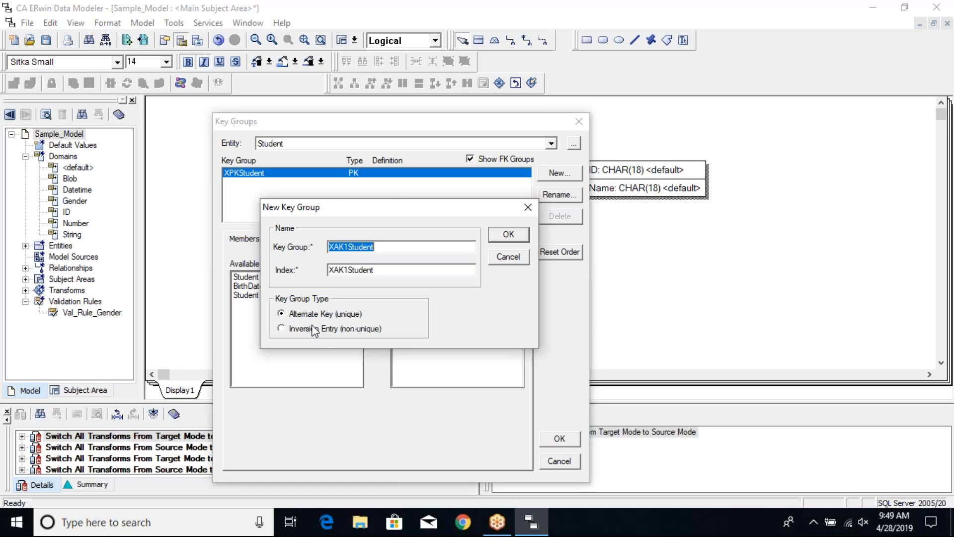
{"action": "left_click", "coordinate": [281, 328]}
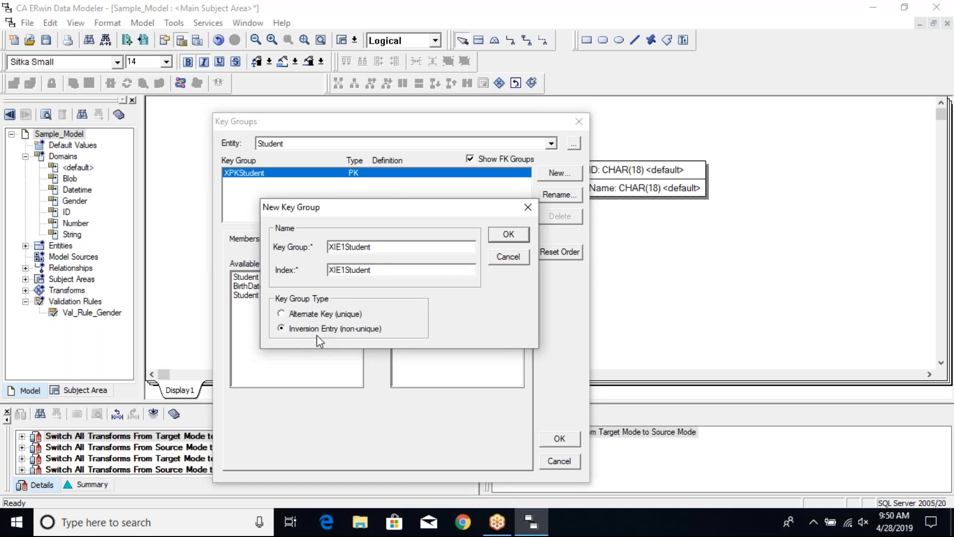
{"action": "left_click", "coordinate": [281, 314]}
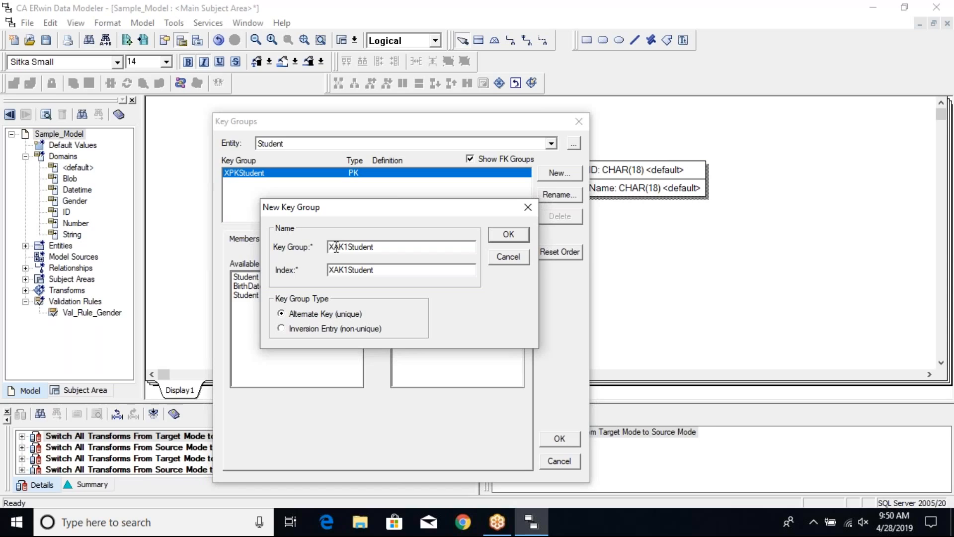
{"action": "left_click_drag", "start_coordinate": [333, 247], "coordinate": [346, 247]}
{"action": "left_click", "coordinate": [281, 328]}
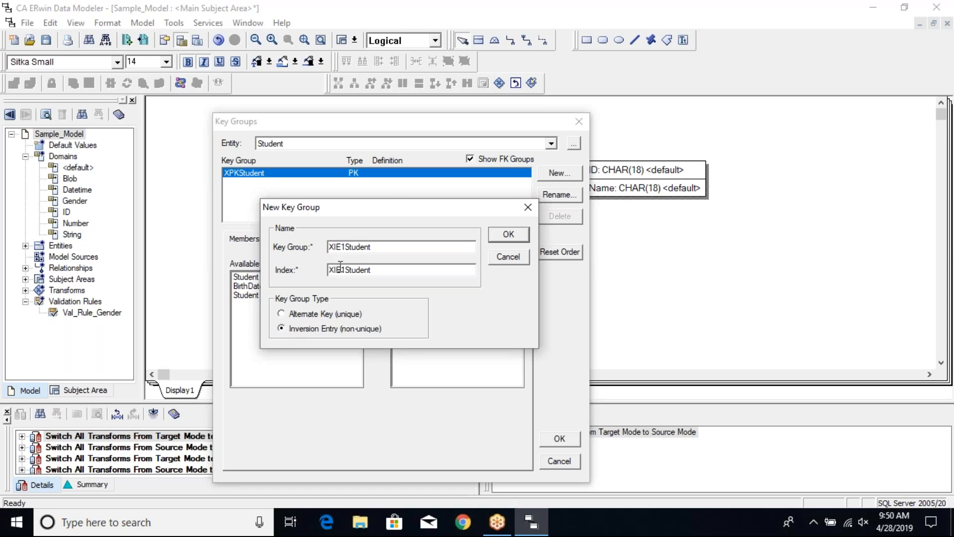
{"action": "left_click_drag", "start_coordinate": [343, 247], "coordinate": [335, 247]}
{"action": "left_click", "coordinate": [509, 235]}
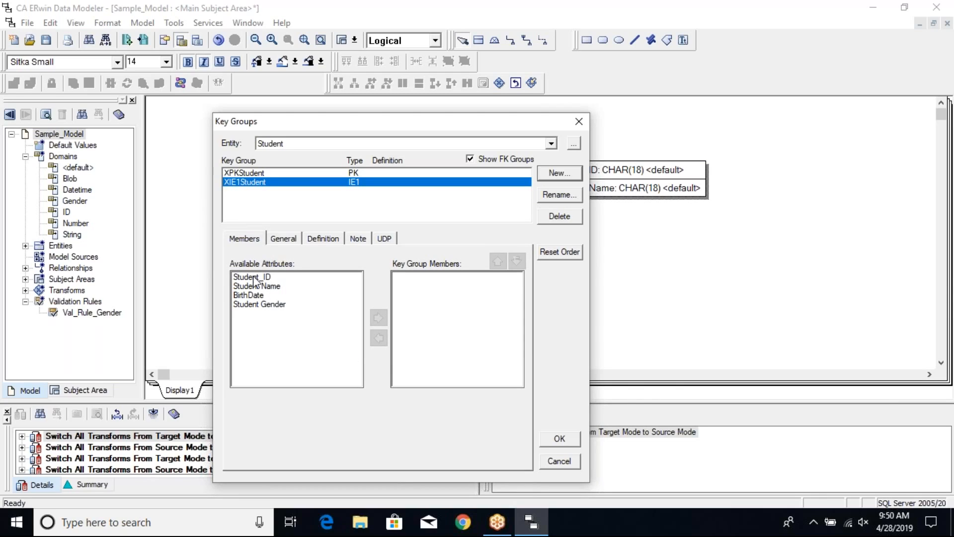
Add Student Name as the member of the new inversion entry key group and apply the key group changes
{"action": "left_click", "coordinate": [272, 287]}
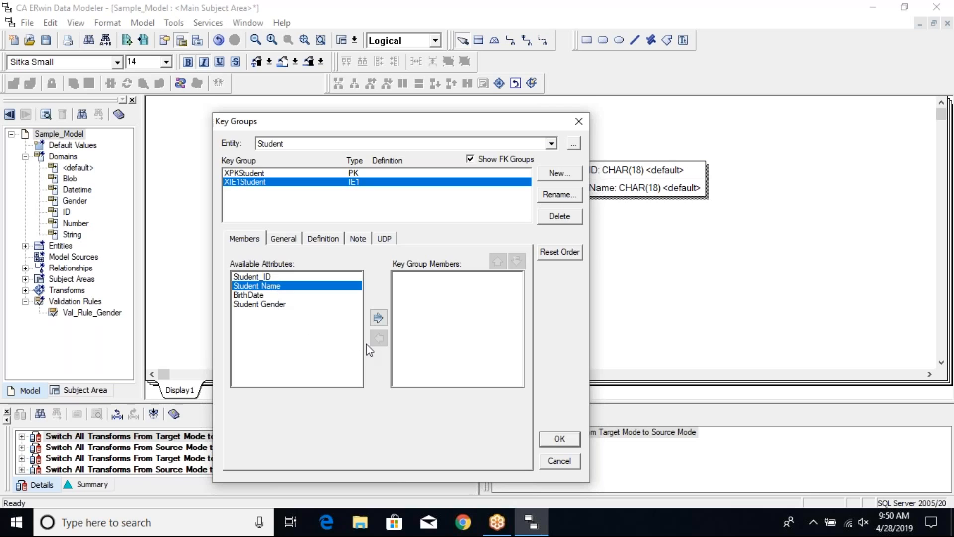
{"action": "left_click", "coordinate": [379, 319]}
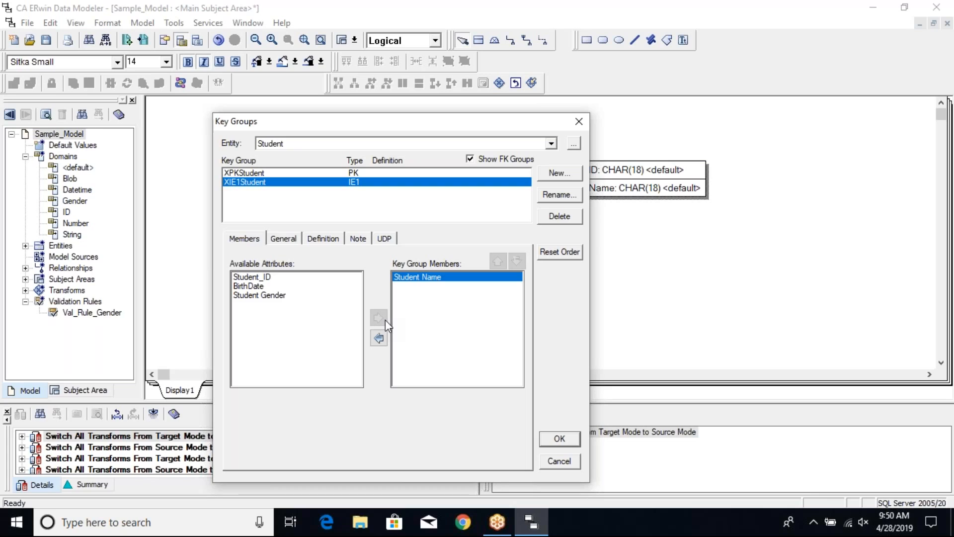
{"action": "left_click", "coordinate": [560, 439]}
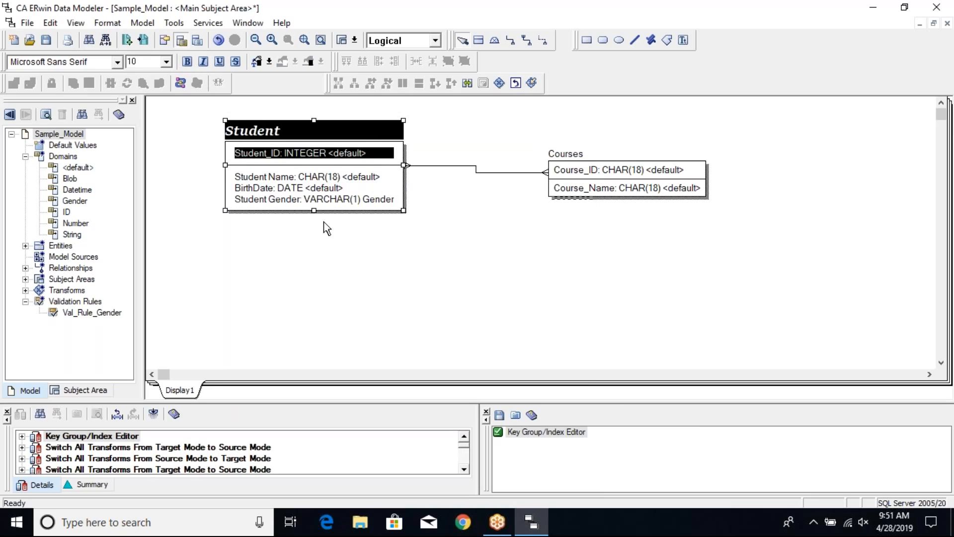
Switch the diagram to the physical model
{"action": "left_click", "coordinate": [436, 41]}
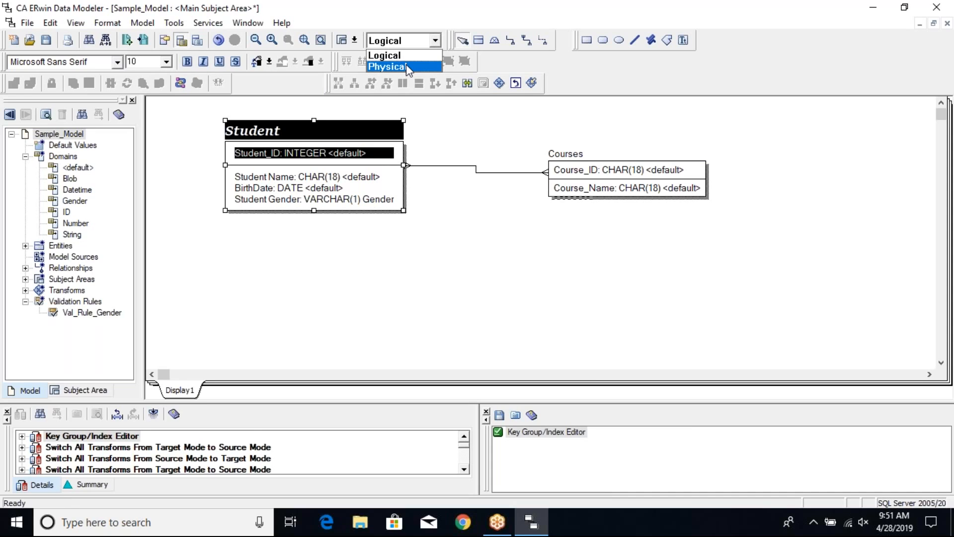
{"action": "left_click", "coordinate": [405, 66]}
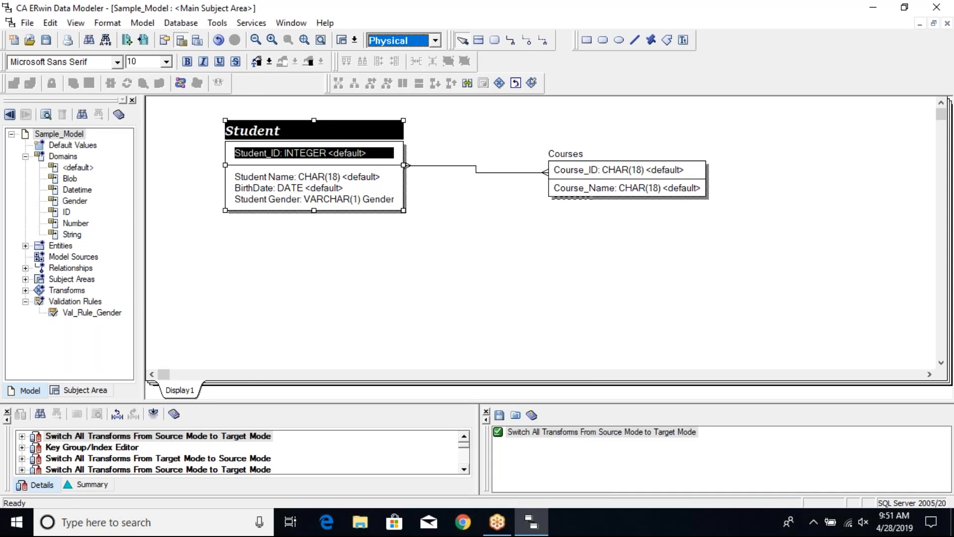
{"action": "right_click", "coordinate": [336, 156]}
{"action": "left_click", "coordinate": [377, 179]}
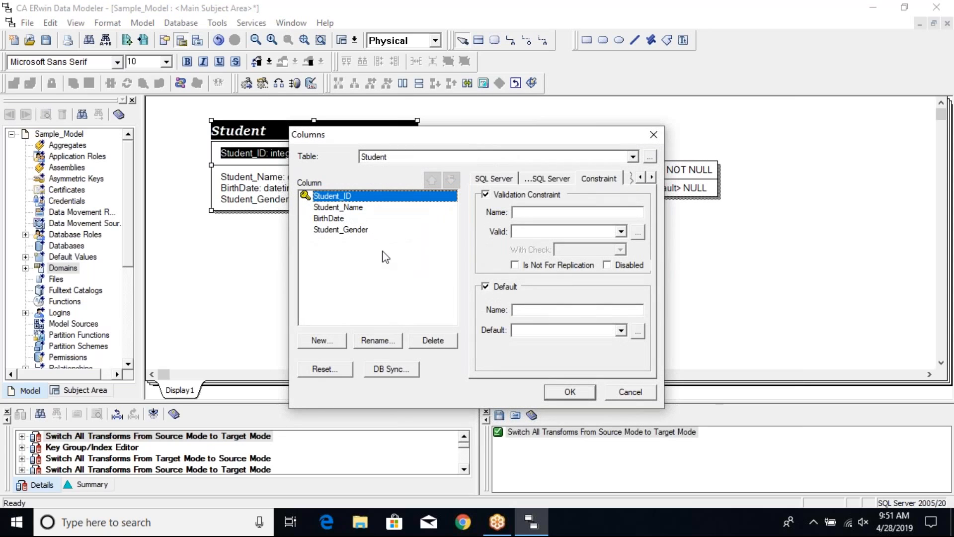
{"action": "left_click", "coordinate": [631, 393]}
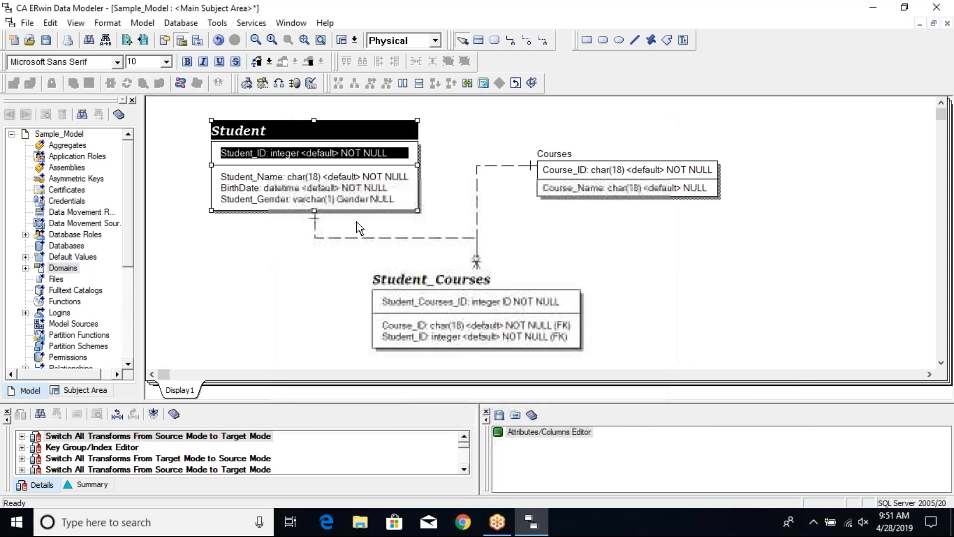
Review the Student table's indexes and their uniqueness settings with foreign key indexes shown, and close the index editor
{"action": "right_click", "coordinate": [325, 158]}
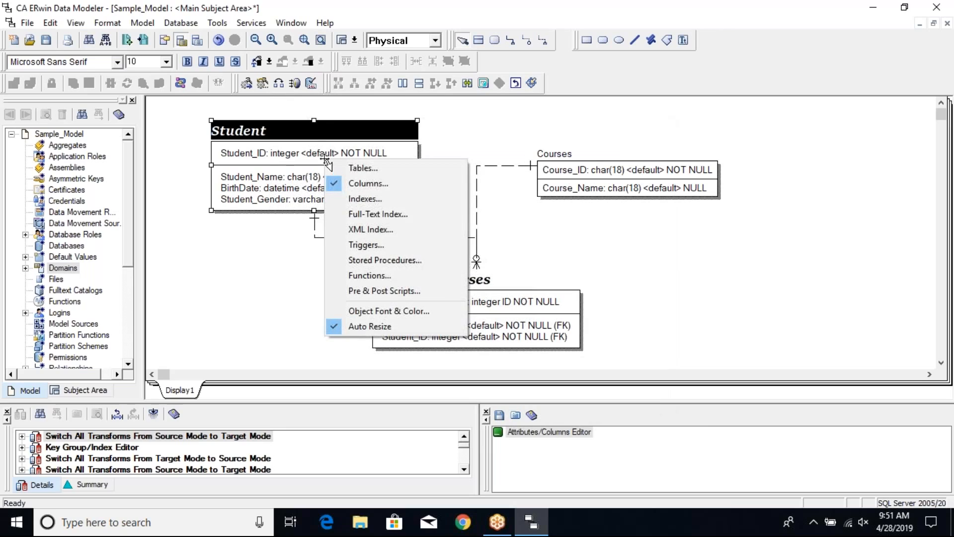
{"action": "left_click", "coordinate": [376, 200]}
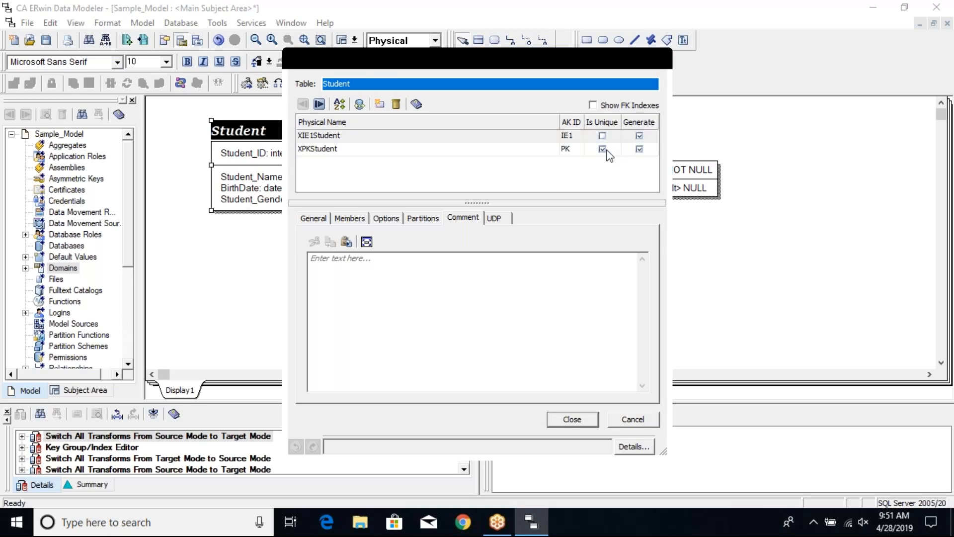
{"action": "left_click", "coordinate": [593, 106]}
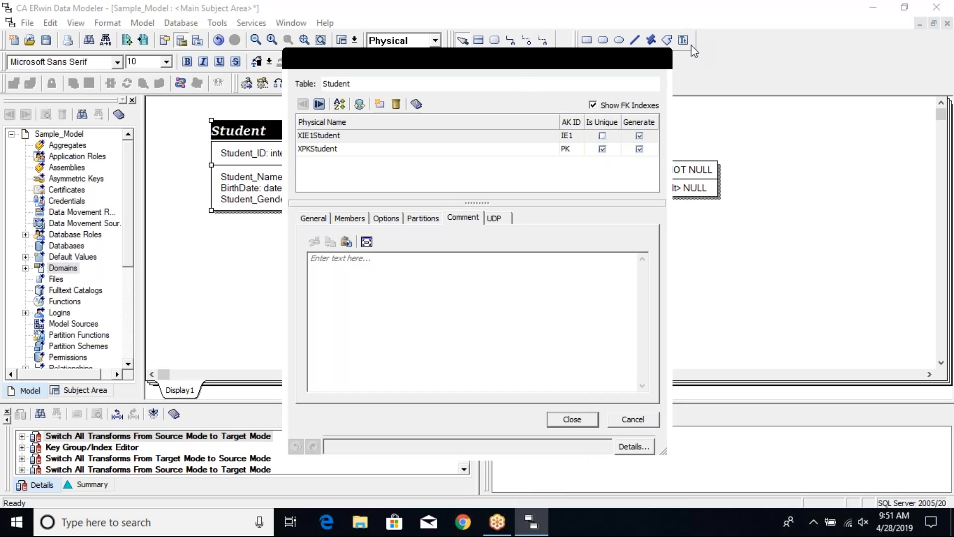
{"action": "left_click", "coordinate": [573, 420]}
Review the Student_Courses table's indexes with foreign key indexes hidden and shown, and close the index editor
{"action": "left_click", "coordinate": [478, 284]}
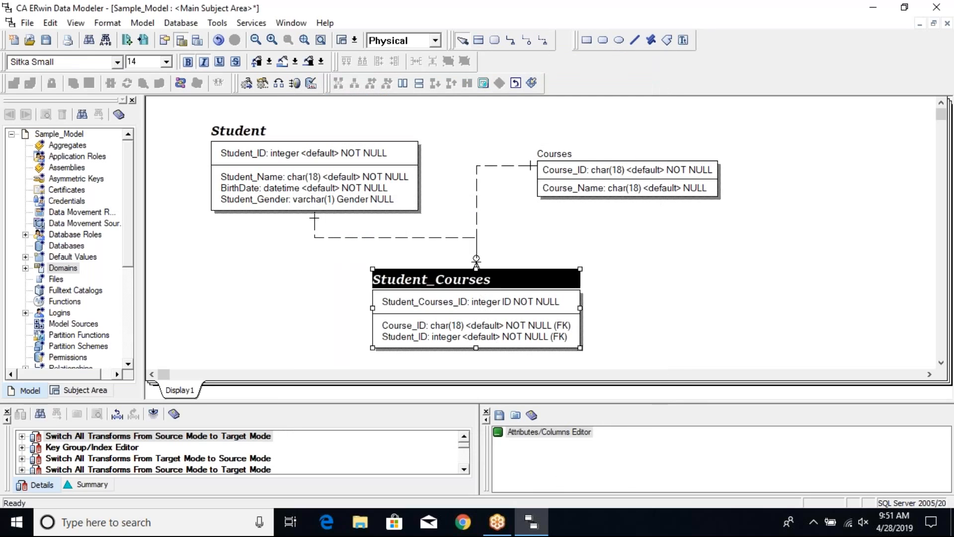
{"action": "right_click", "coordinate": [478, 278]}
{"action": "left_click", "coordinate": [542, 324]}
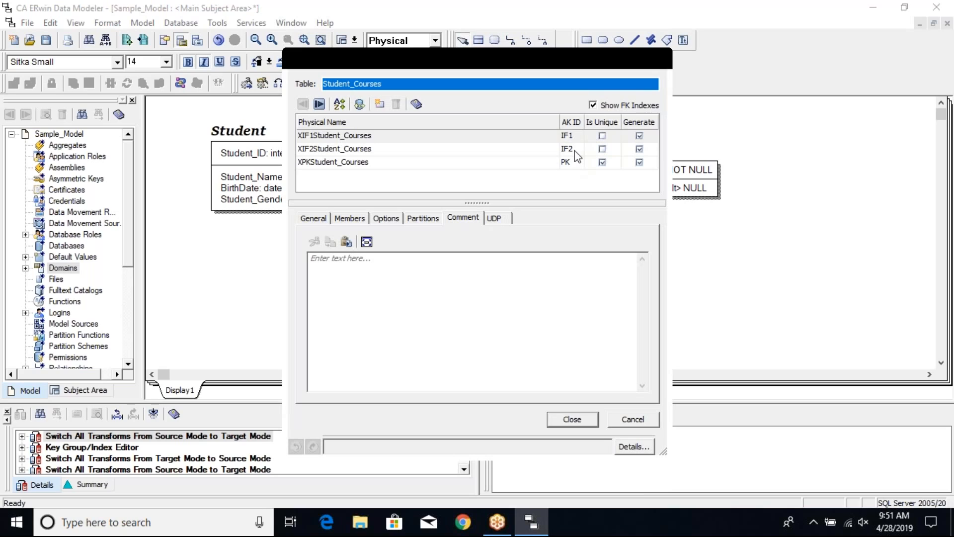
{"action": "left_click", "coordinate": [593, 104]}
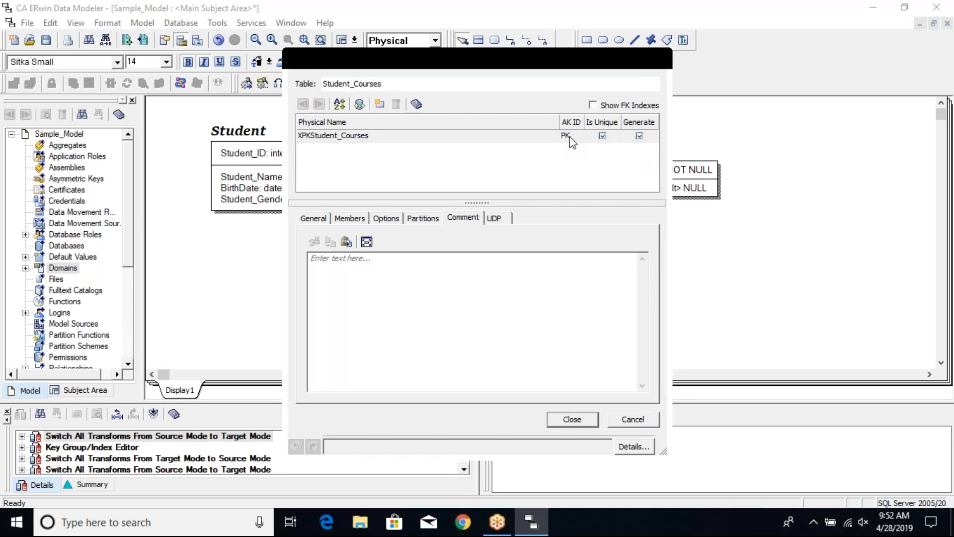
{"action": "left_click", "coordinate": [594, 106]}
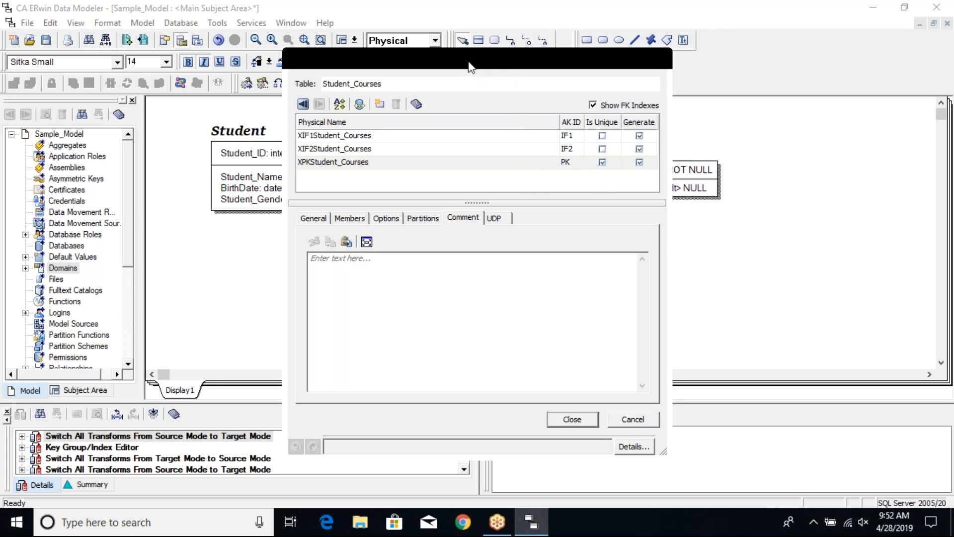
{"action": "left_click_drag", "start_coordinate": [471, 67], "coordinate": [465, 102]}
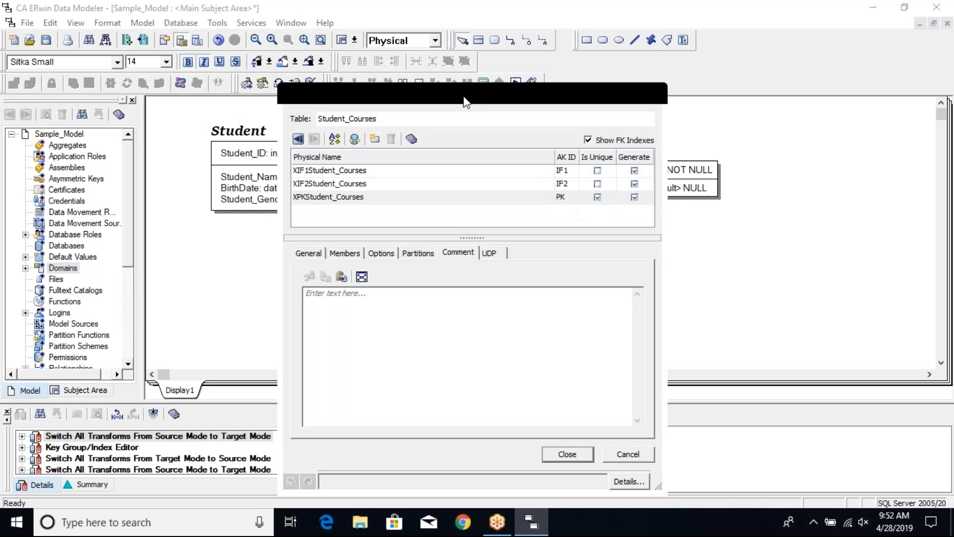
{"action": "left_click", "coordinate": [575, 458]}
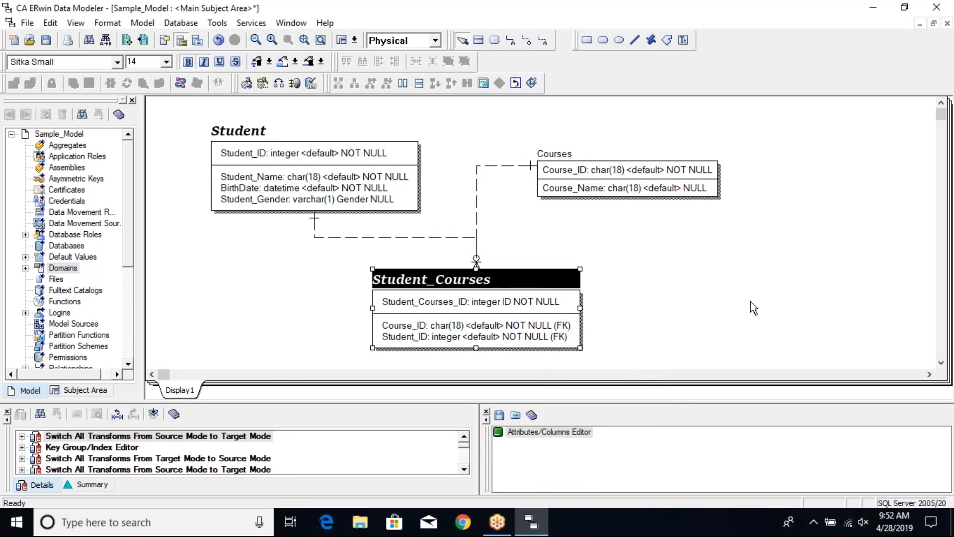
{"action": "left_click", "coordinate": [751, 302]}
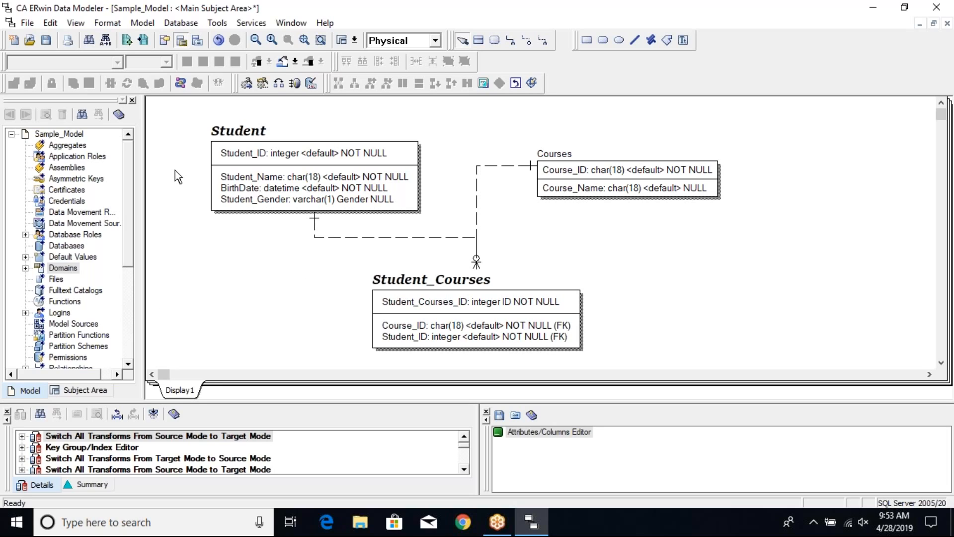
Start Forward Engineer Schema Generation and review the Security, Database, Schema, Trigger, Index and Table generation options
{"action": "left_click", "coordinate": [221, 27]}
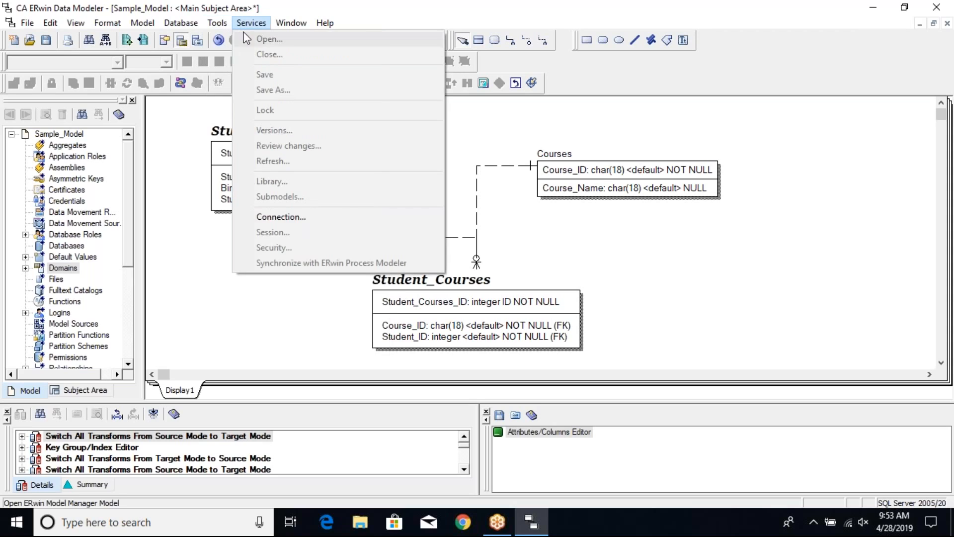
{"action": "mouse_move", "coordinate": [235, 44]}
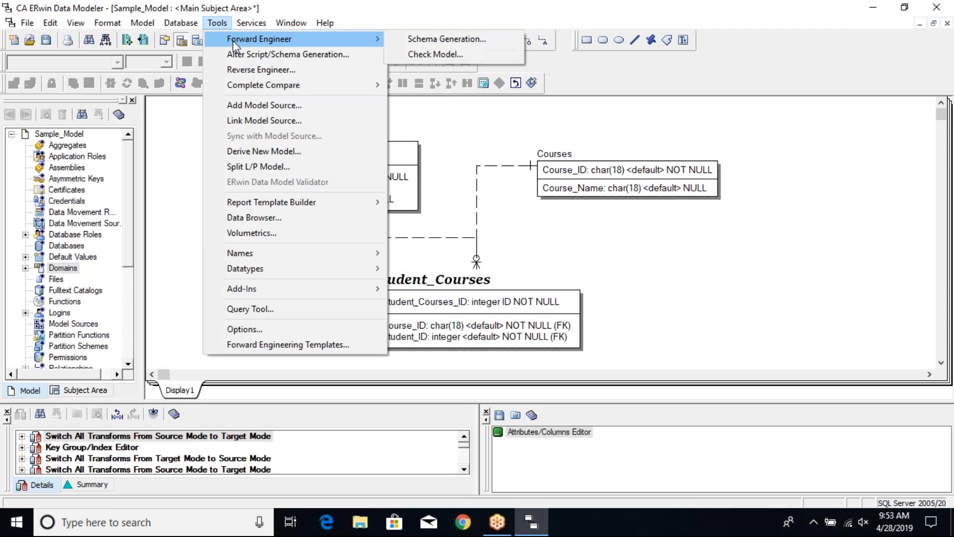
{"action": "left_click", "coordinate": [177, 180]}
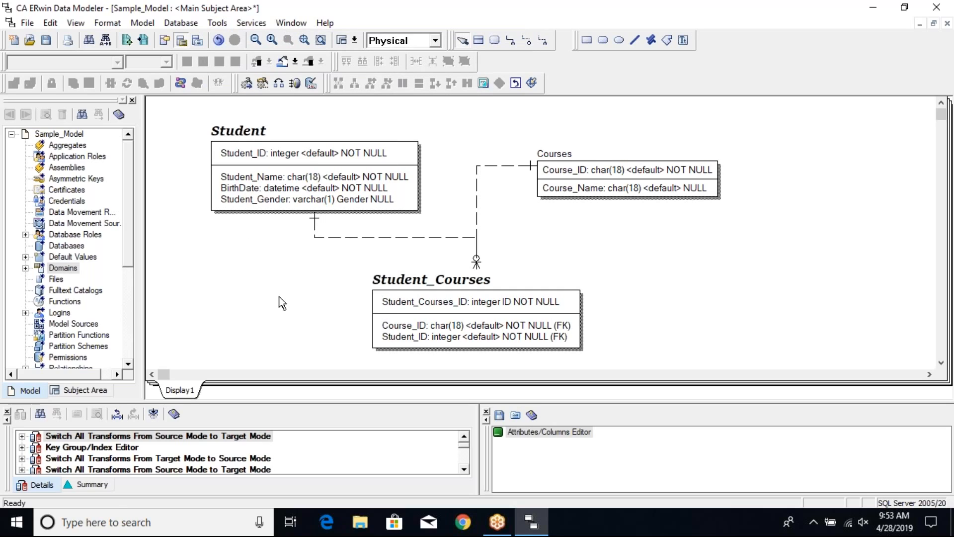
{"action": "left_click", "coordinate": [247, 83]}
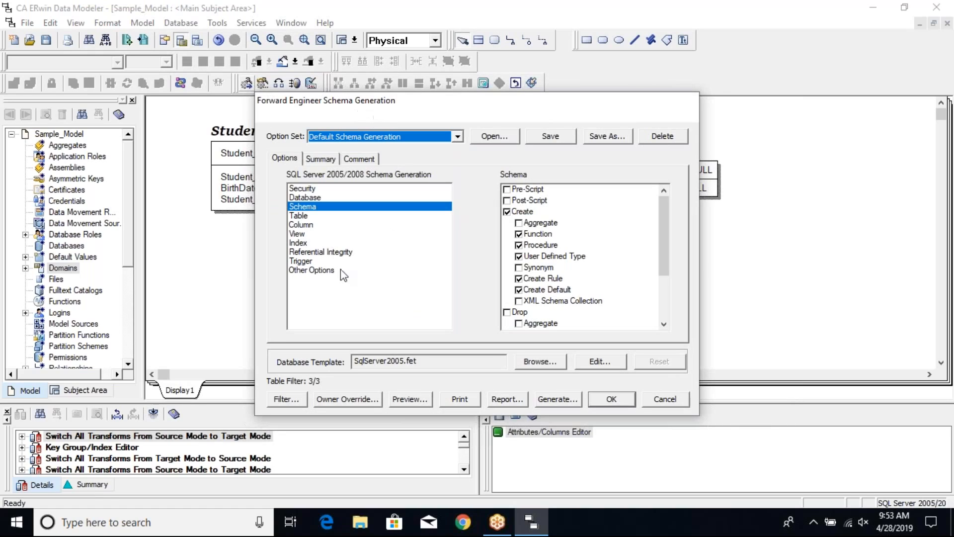
{"action": "left_click", "coordinate": [311, 189]}
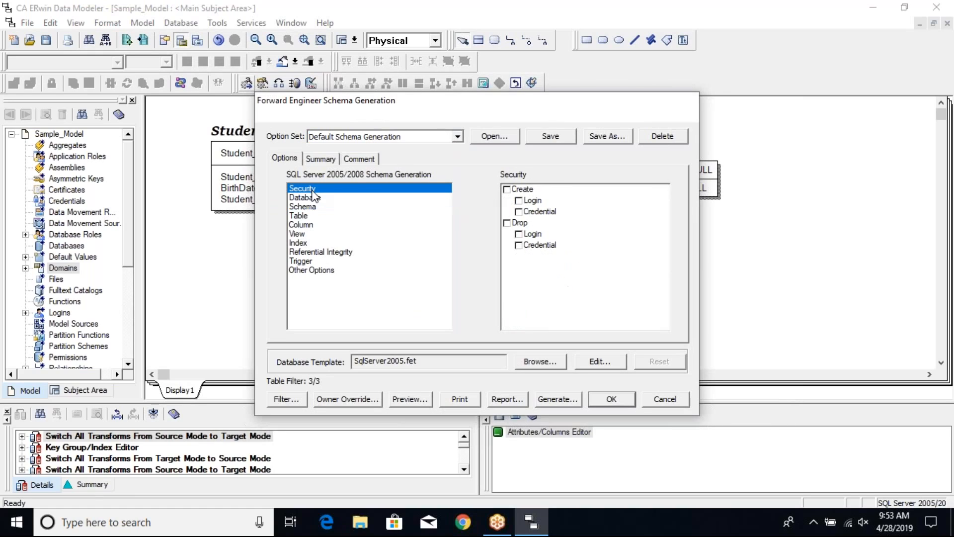
{"action": "left_click", "coordinate": [314, 199]}
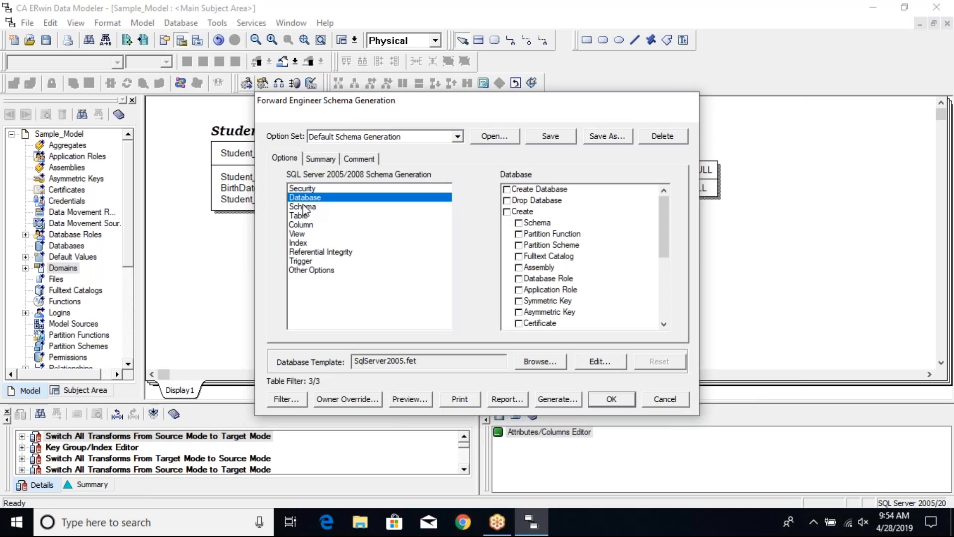
{"action": "left_click", "coordinate": [304, 207]}
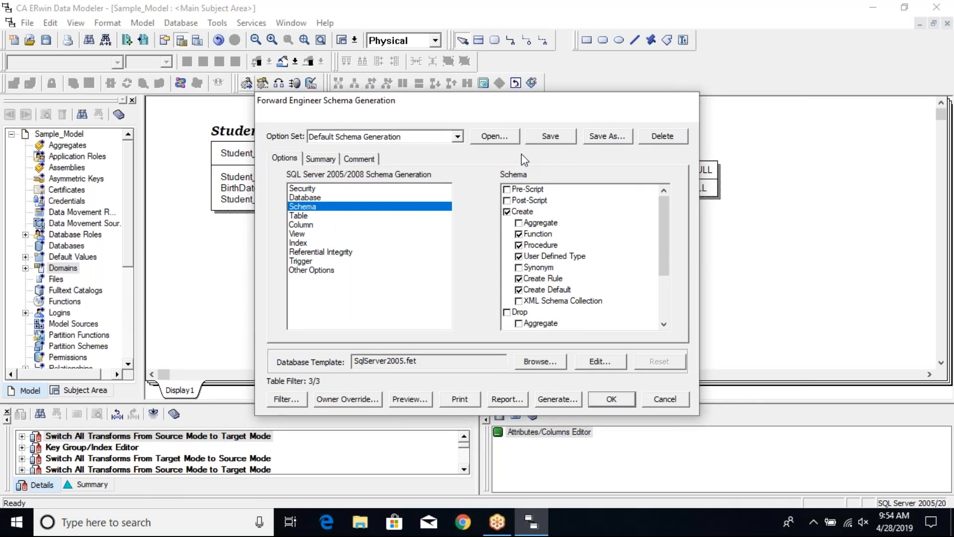
{"action": "left_click", "coordinate": [304, 262]}
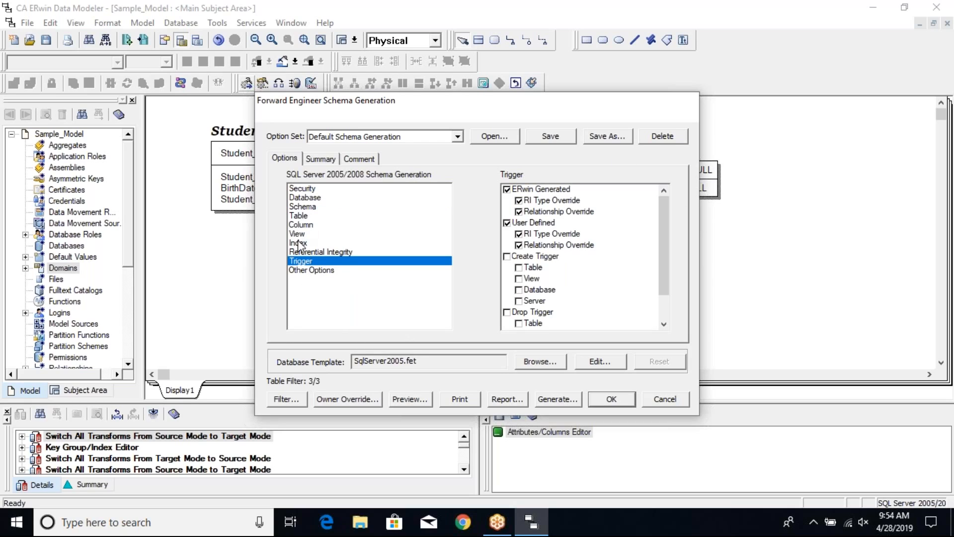
{"action": "left_click", "coordinate": [298, 242]}
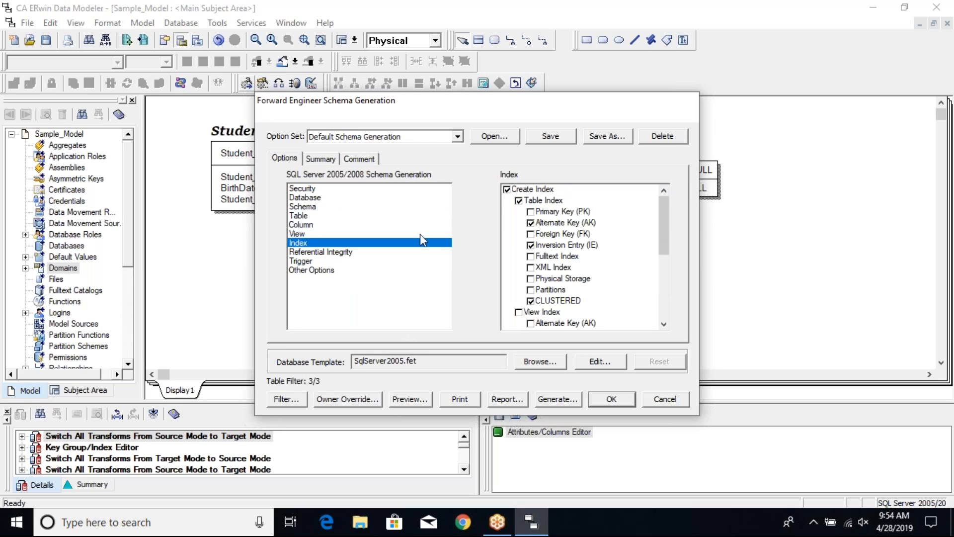
{"action": "left_click", "coordinate": [307, 216]}
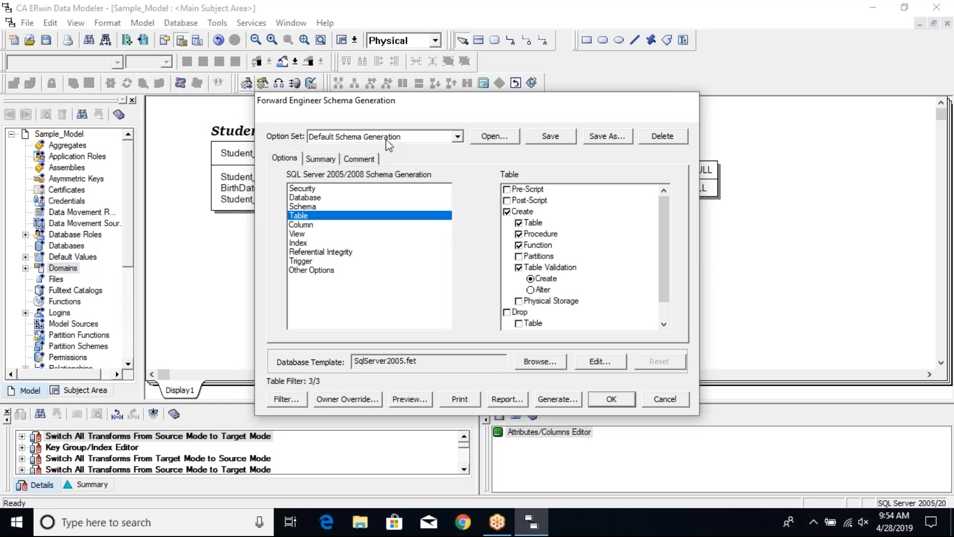
Check the available schema generation option sets and the dialog for loading an XML option set, and cancel it
{"action": "left_click", "coordinate": [461, 141]}
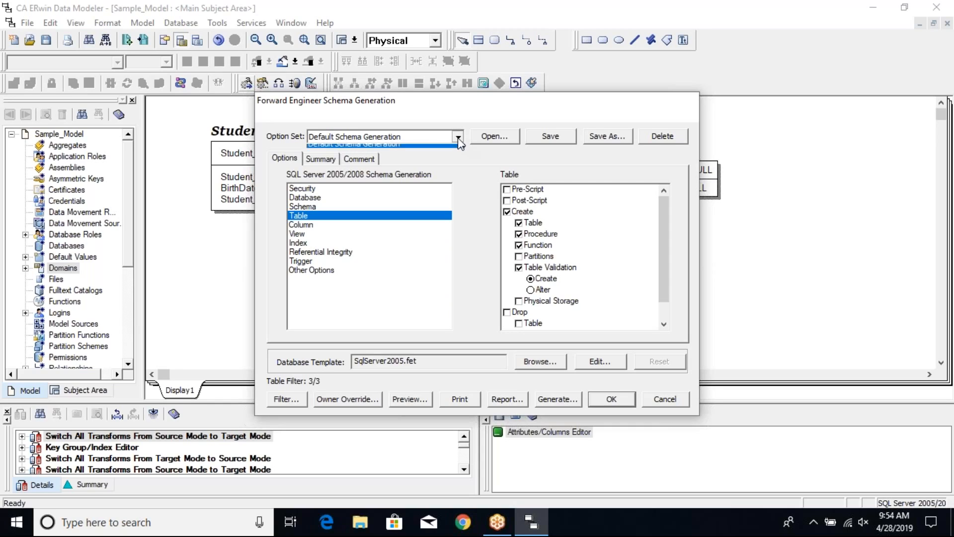
{"action": "left_click", "coordinate": [461, 141]}
{"action": "left_click", "coordinate": [489, 137]}
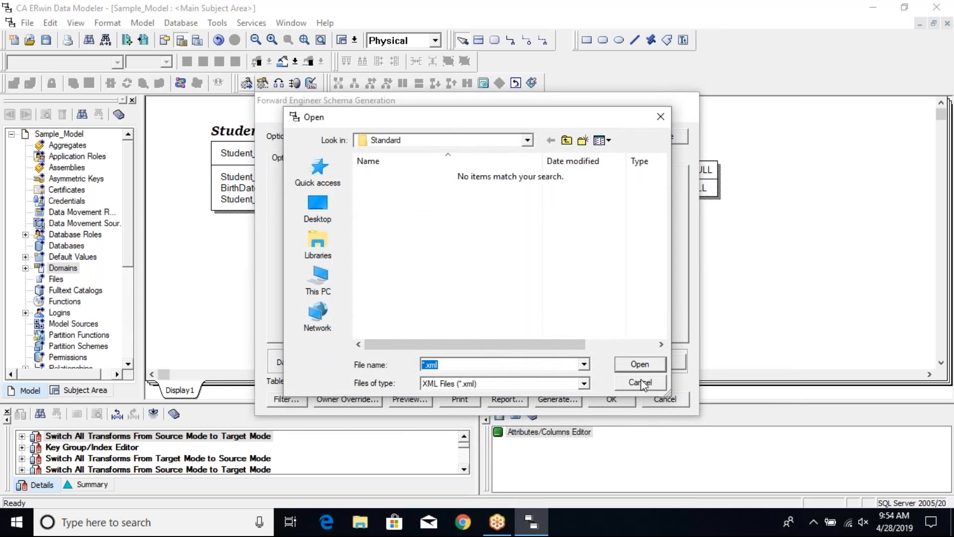
{"action": "left_click", "coordinate": [641, 383]}
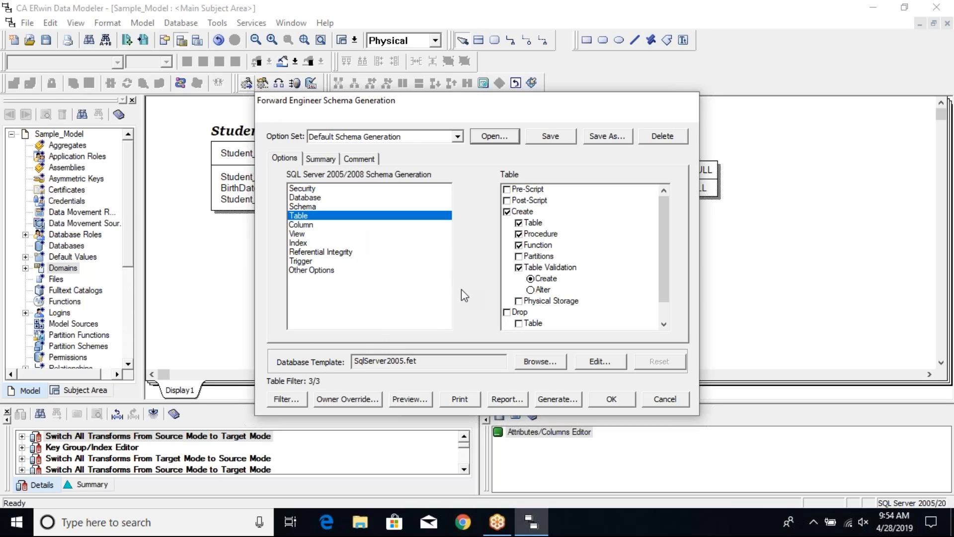
Inspect the database connection settings for generating the schema, including the target database choices, and close them without connecting
{"action": "left_click", "coordinate": [558, 401]}
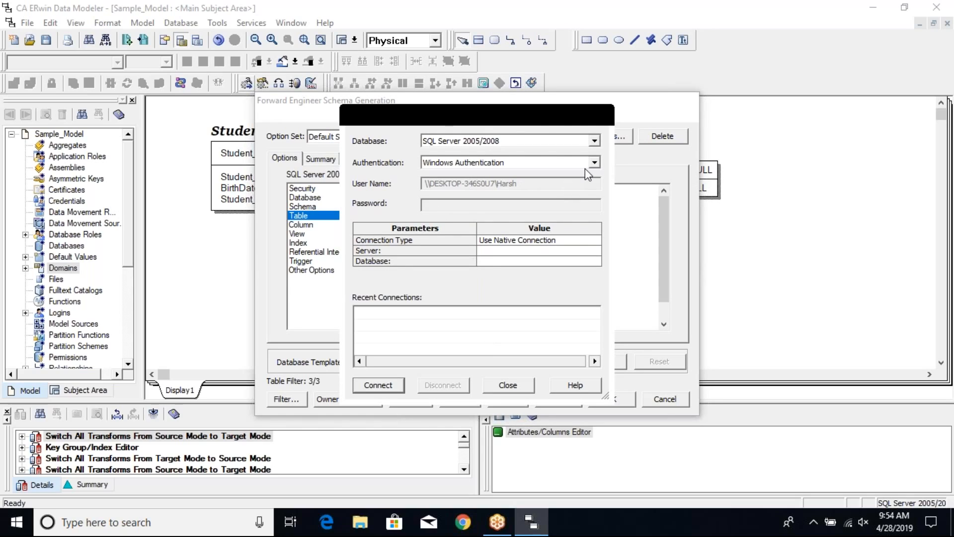
{"action": "left_click", "coordinate": [595, 142]}
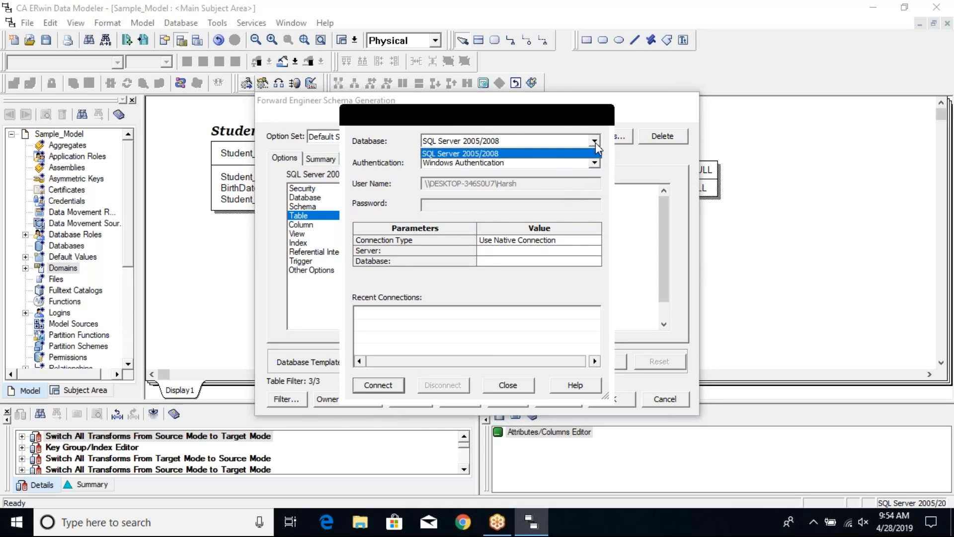
{"action": "left_click", "coordinate": [596, 142]}
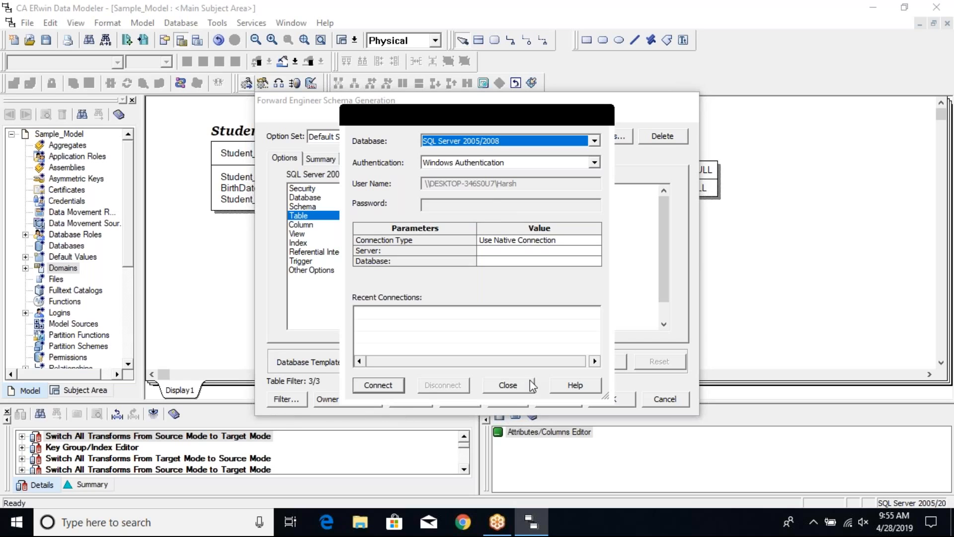
{"action": "left_click", "coordinate": [508, 385]}
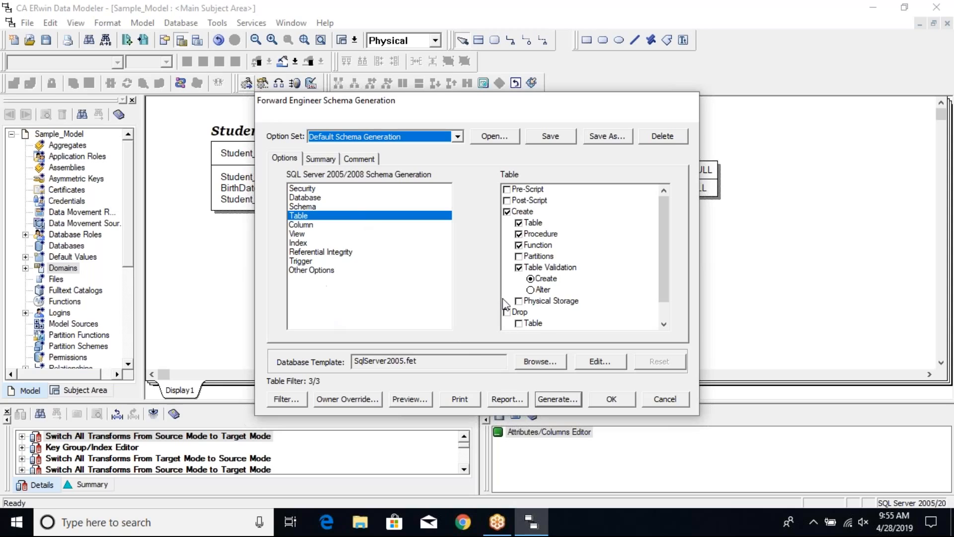
Preview the generated SQL Server schema script full screen and examine its ID and Gender type and Val_Rule_Gender rule statements
{"action": "left_click", "coordinate": [416, 403]}
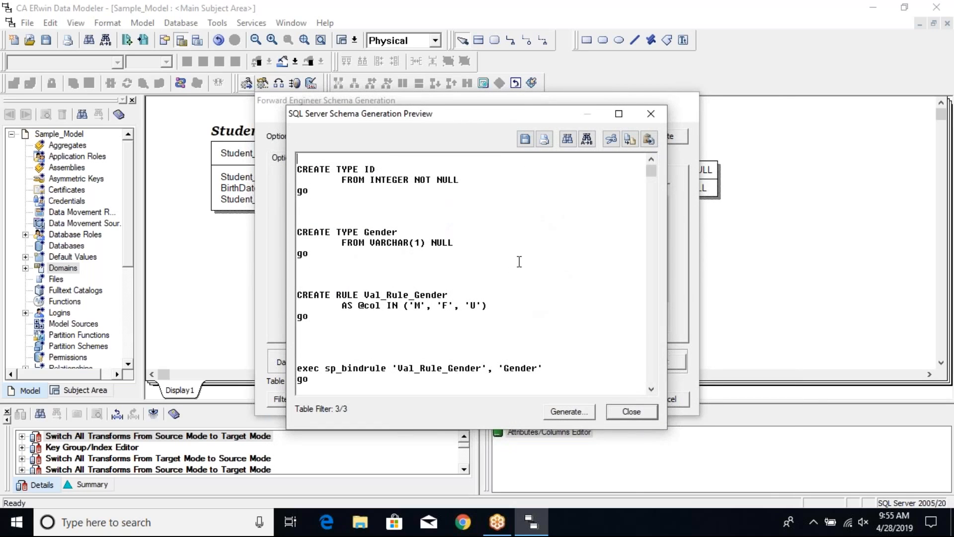
{"action": "left_click", "coordinate": [618, 113]}
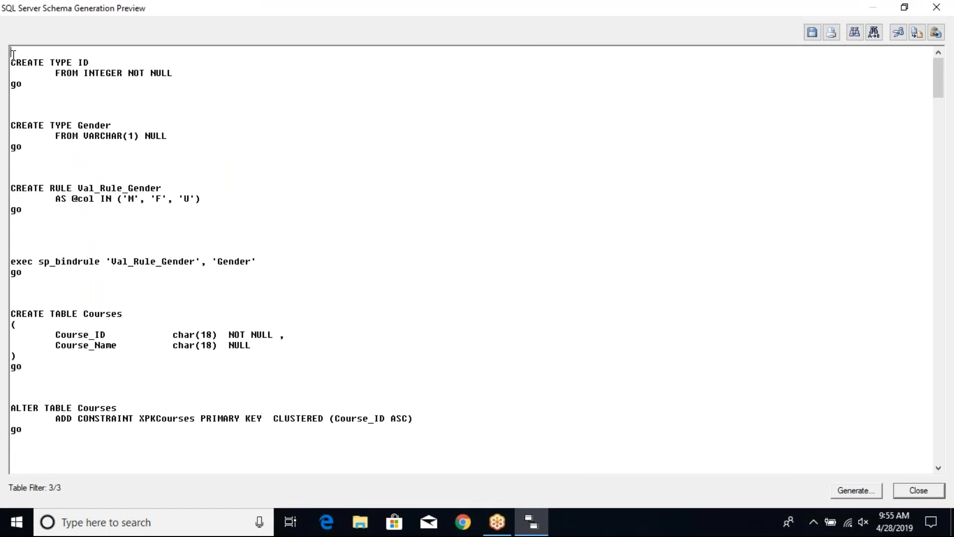
{"action": "left_click_drag", "start_coordinate": [13, 55], "coordinate": [263, 223]}
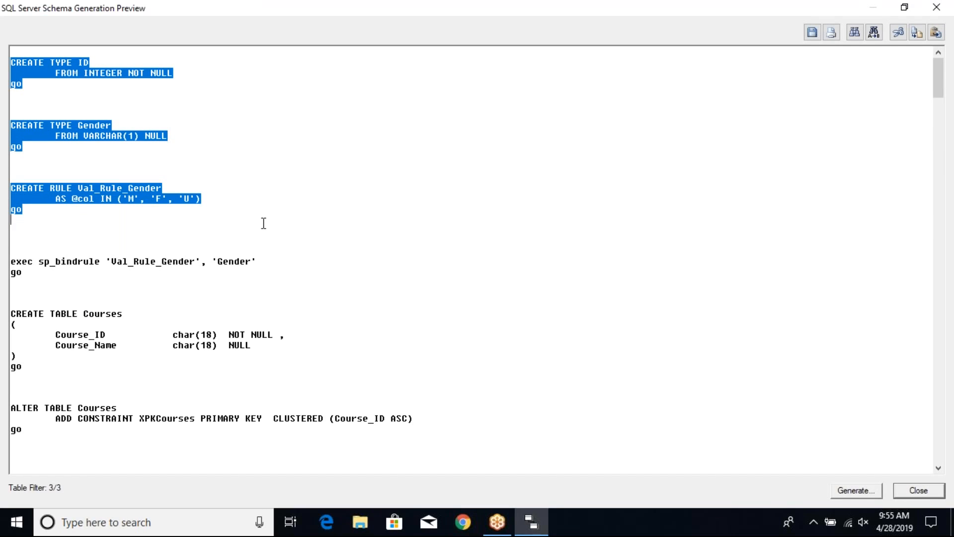
{"action": "left_click", "coordinate": [80, 110]}
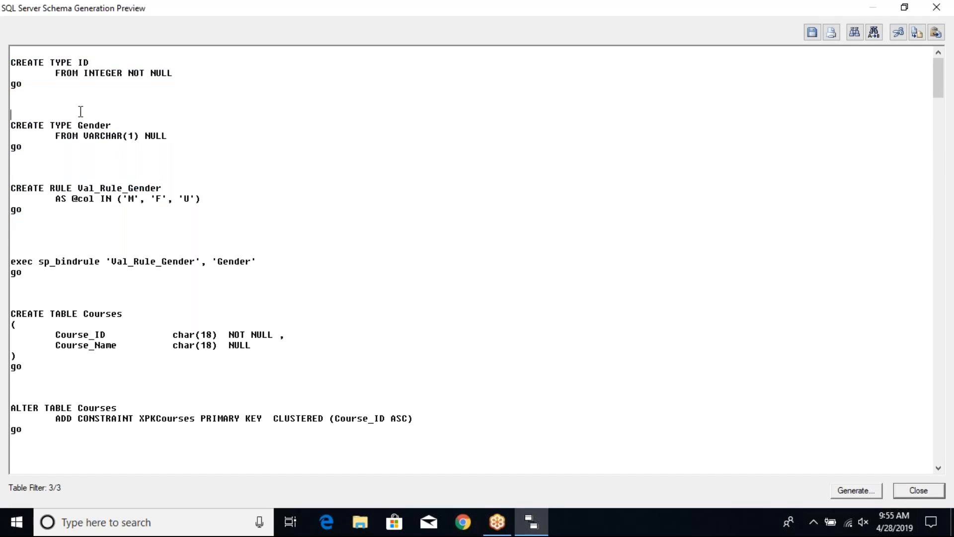
{"action": "left_click_drag", "start_coordinate": [11, 230], "coordinate": [7, 61]}
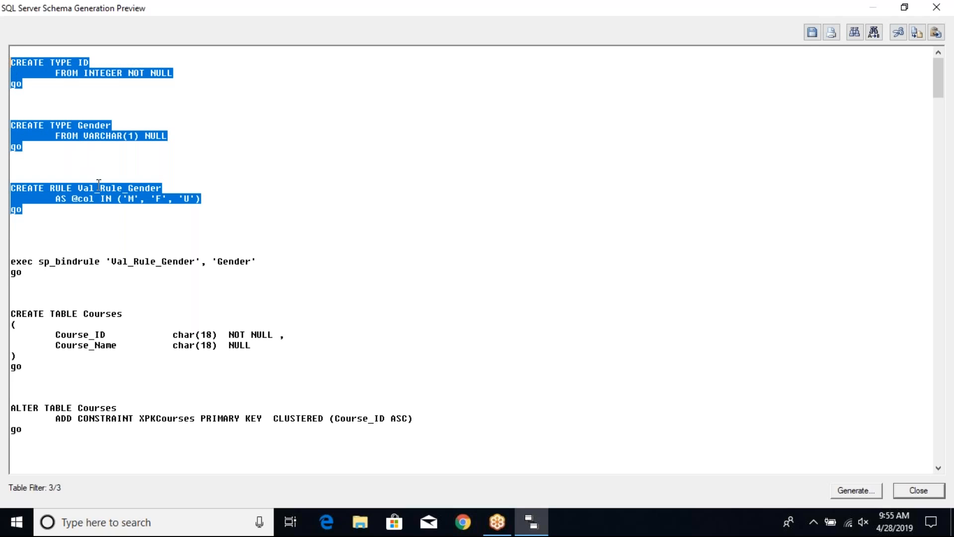
{"action": "left_click", "coordinate": [251, 281]}
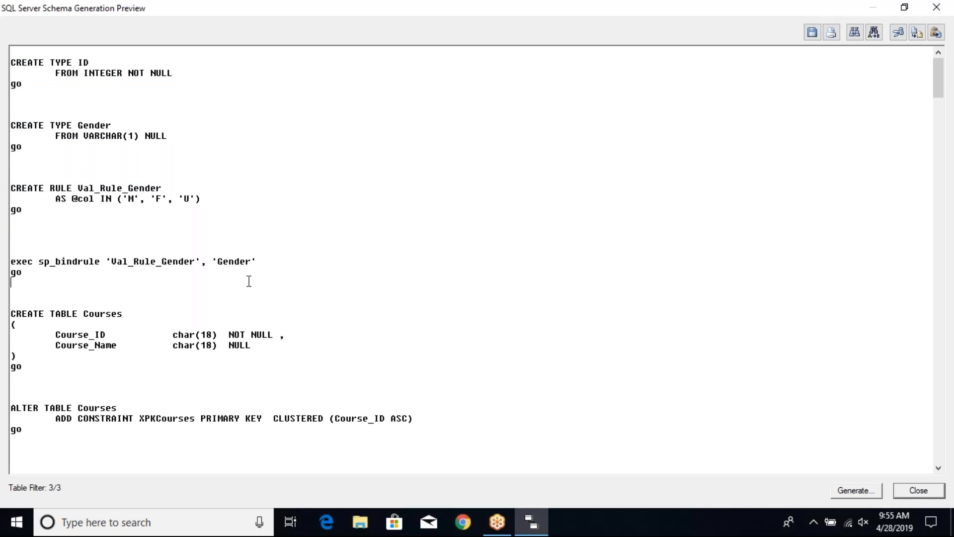
Examine the Courses and Student table definitions and the Courses primary key constraint statement in the script preview
{"action": "left_click_drag", "start_coordinate": [11, 312], "coordinate": [284, 364]}
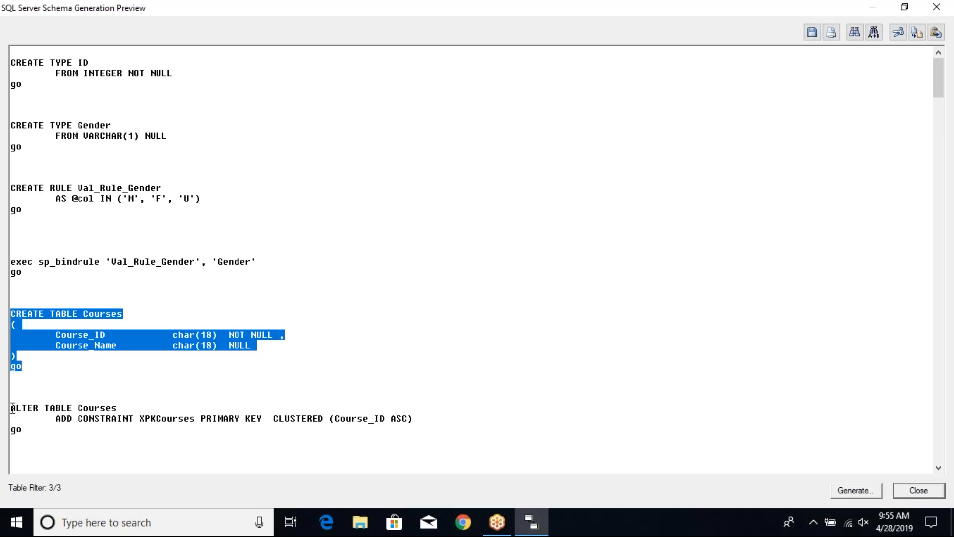
{"action": "left_click_drag", "start_coordinate": [11, 407], "coordinate": [298, 422]}
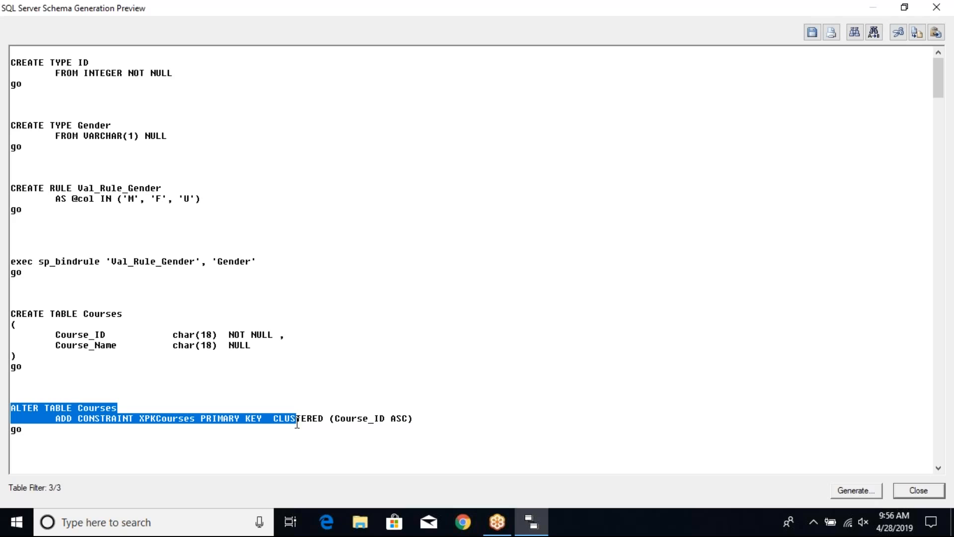
{"action": "left_click_drag", "start_coordinate": [266, 418], "coordinate": [208, 418]}
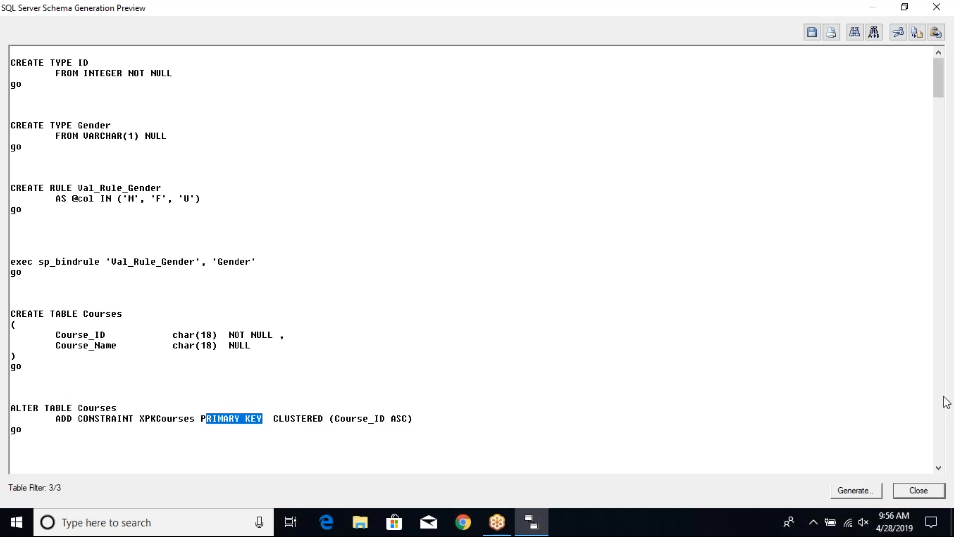
{"action": "left_click_drag", "start_coordinate": [938, 470], "coordinate": [938, 471]}
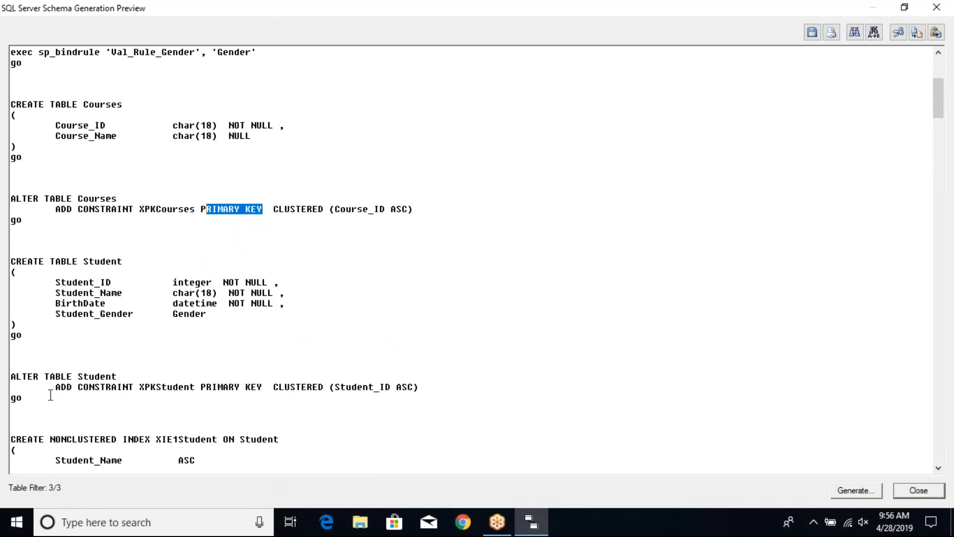
{"action": "left_click_drag", "start_coordinate": [11, 261], "coordinate": [297, 311]}
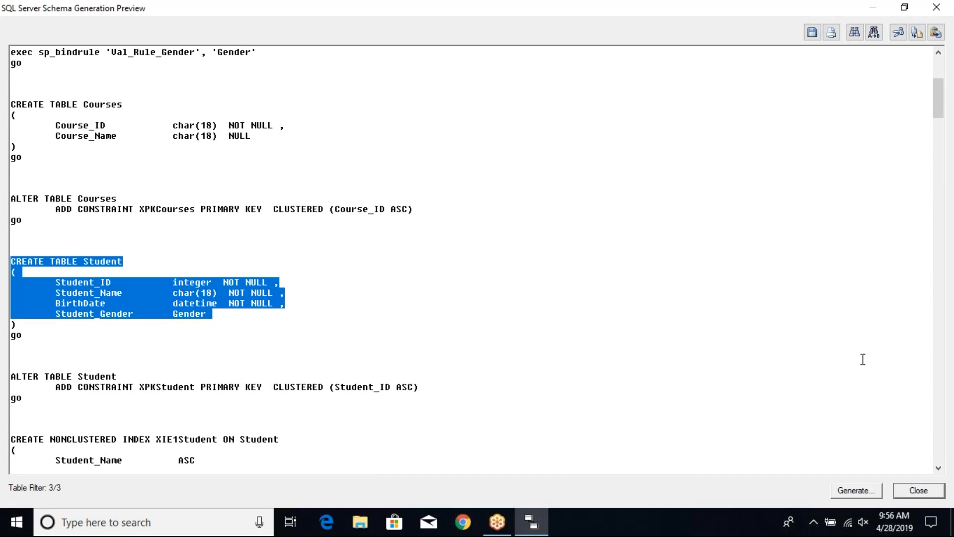
{"action": "left_click", "coordinate": [738, 132]}
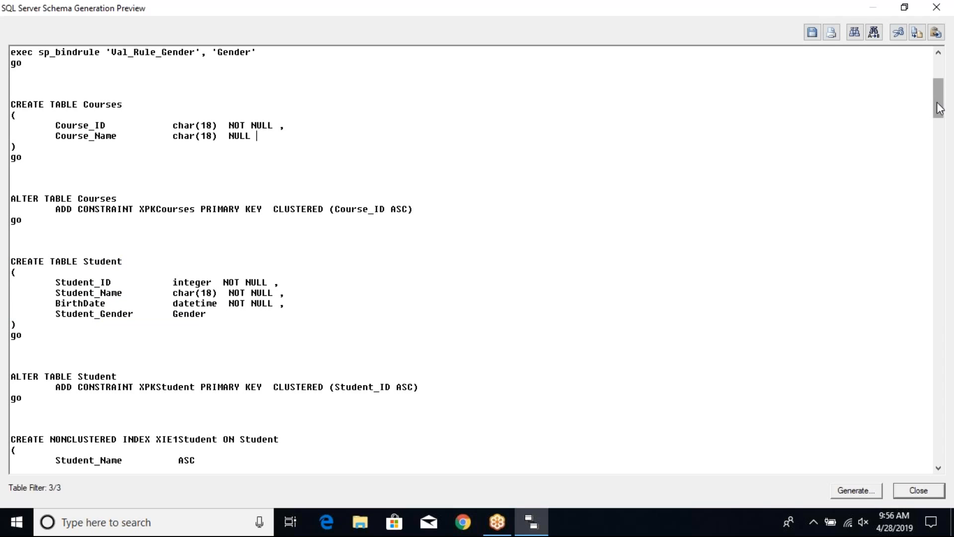
Examine the trigger code and the Student_Courses table and key constraint statements in the script, and close the preview
{"action": "left_click_drag", "start_coordinate": [937, 100], "coordinate": [953, 335]}
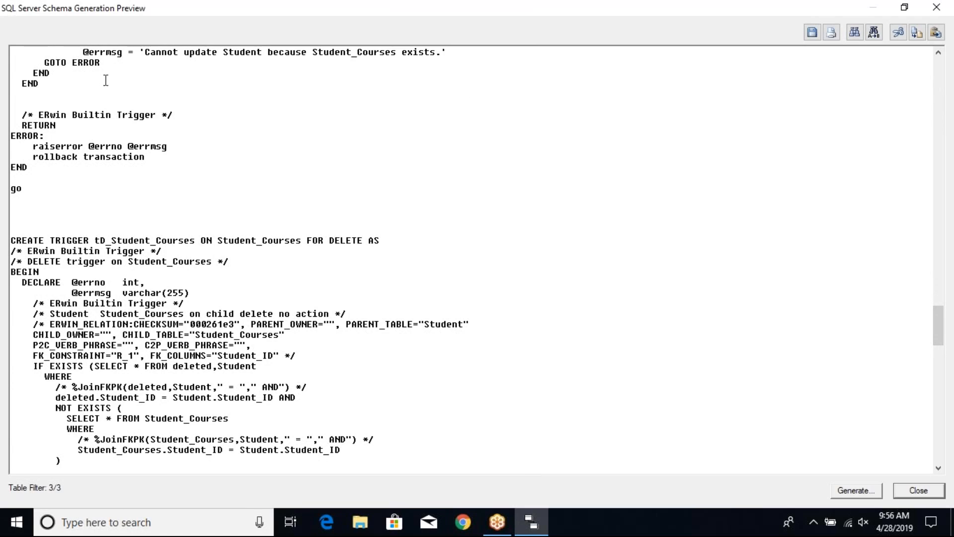
{"action": "left_click_drag", "start_coordinate": [18, 118], "coordinate": [272, 347]}
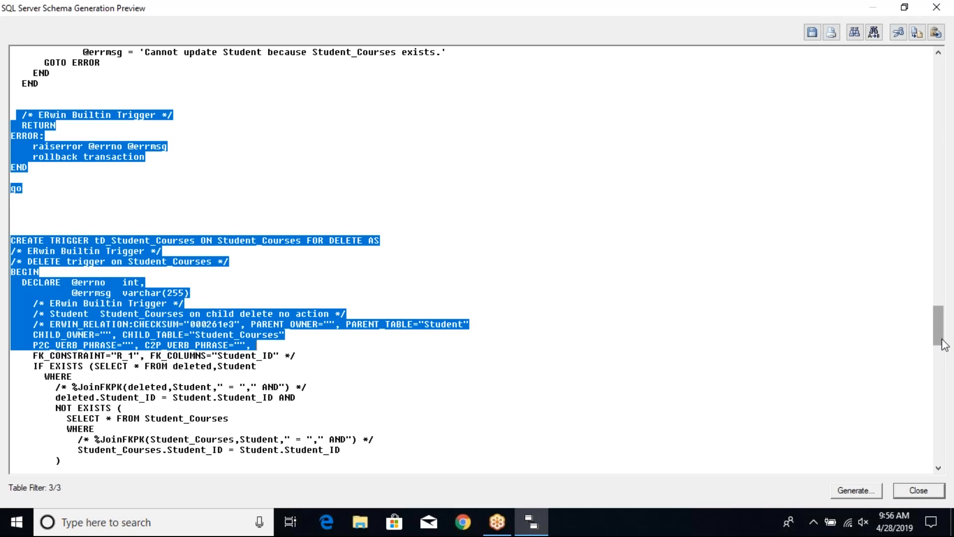
{"action": "left_click_drag", "start_coordinate": [945, 343], "coordinate": [950, 158]}
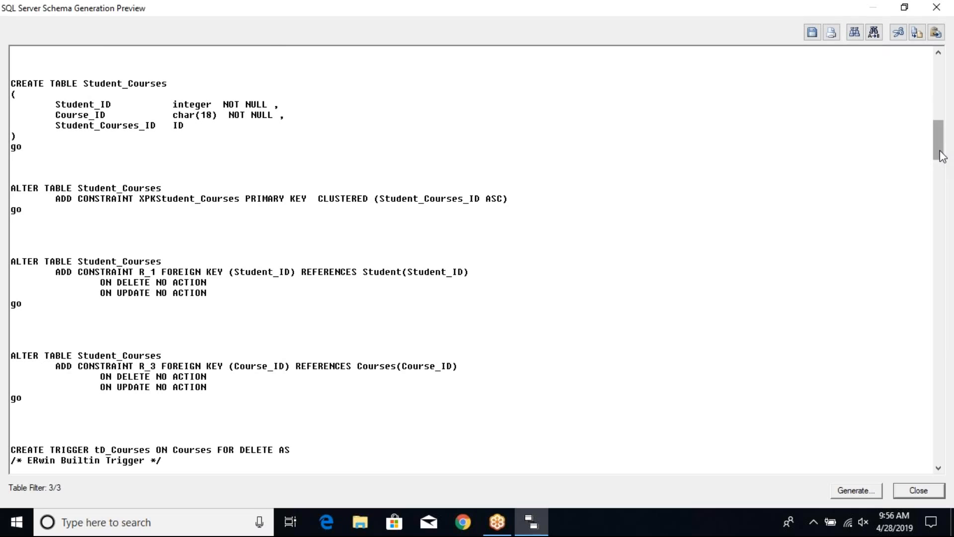
{"action": "left_click_drag", "start_coordinate": [940, 152], "coordinate": [940, 153]}
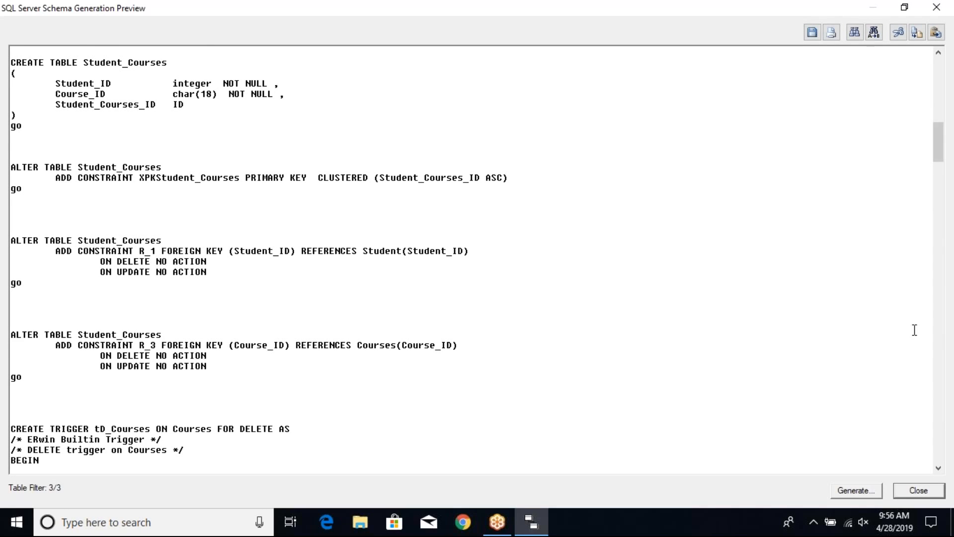
{"action": "left_click", "coordinate": [919, 491]}
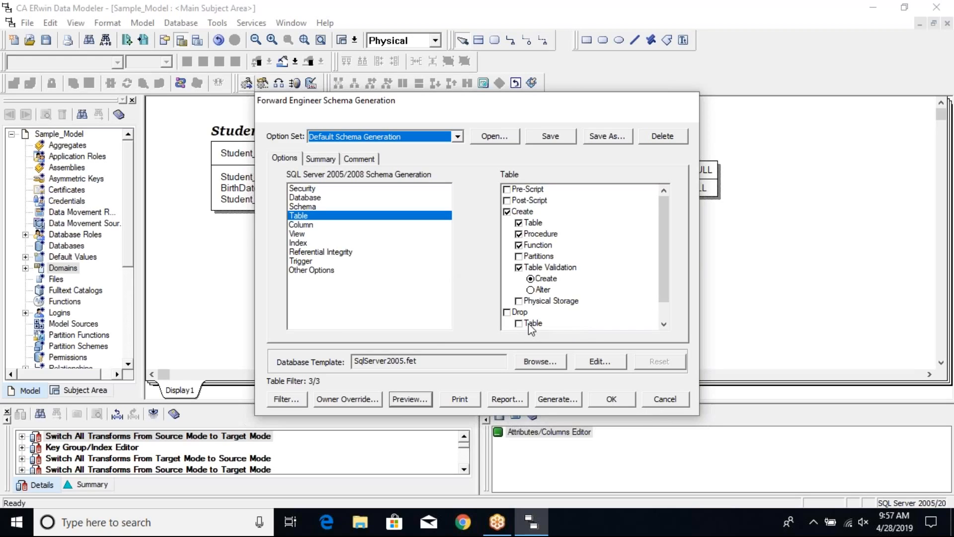
Turn off ERwin Generated triggers and use the CREATE statement format for primary key, foreign key and unique constraints
{"action": "left_click", "coordinate": [301, 261]}
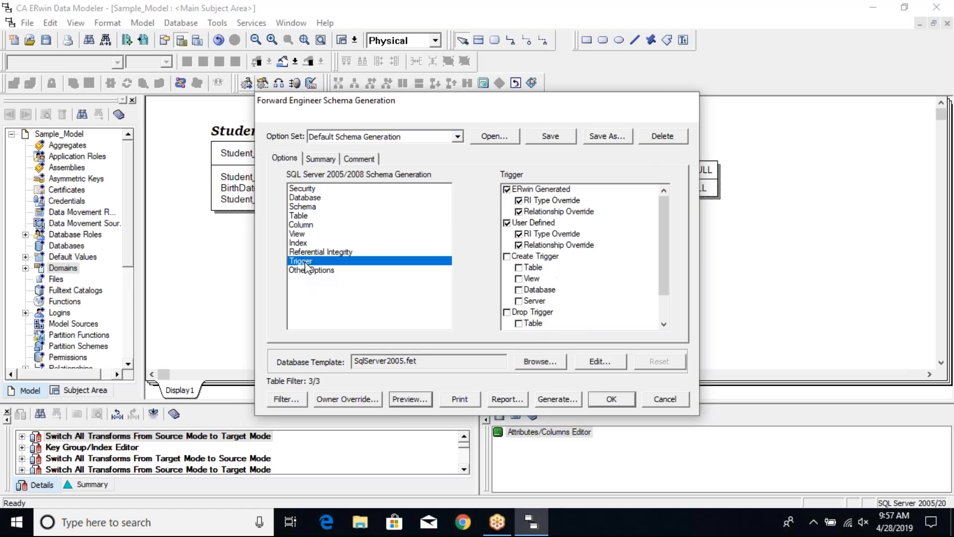
{"action": "left_click", "coordinate": [507, 189]}
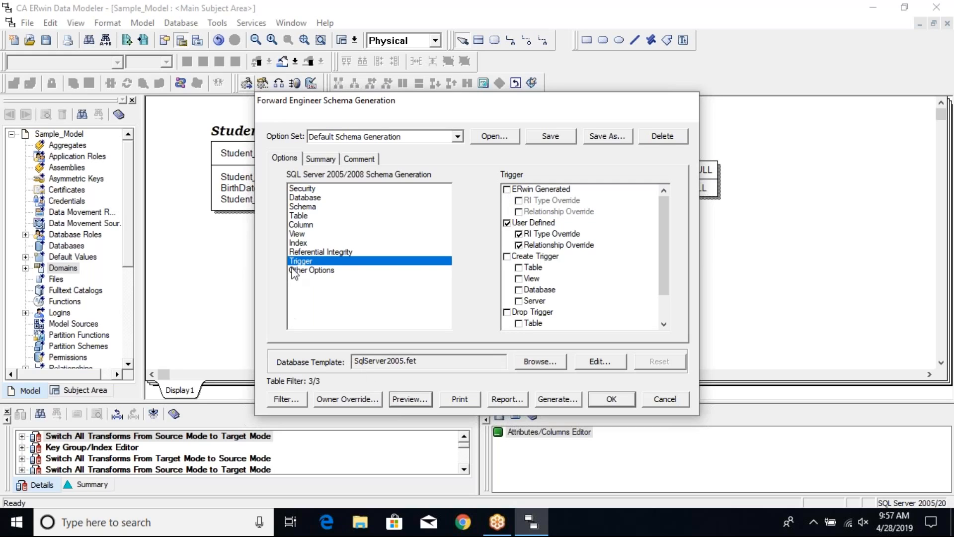
{"action": "left_click", "coordinate": [304, 243]}
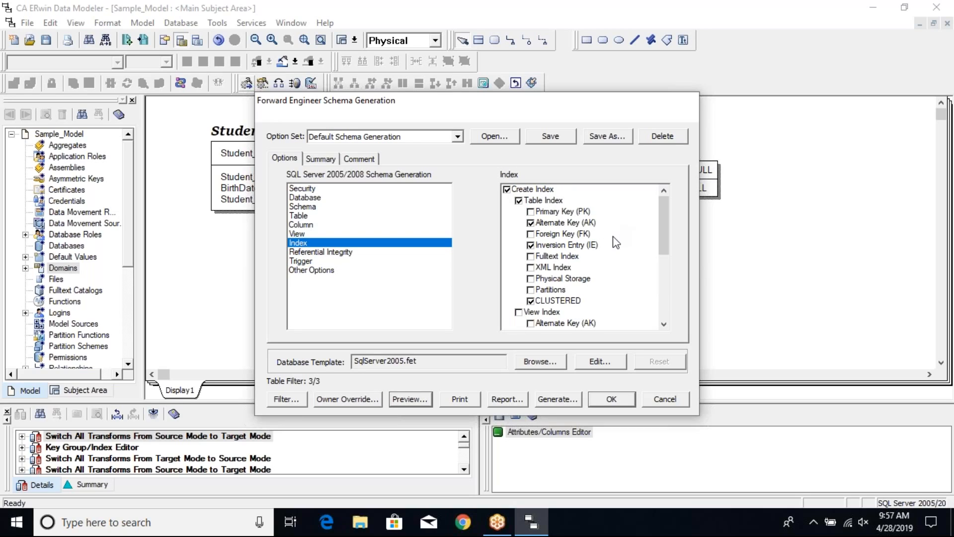
{"action": "left_click", "coordinate": [342, 253]}
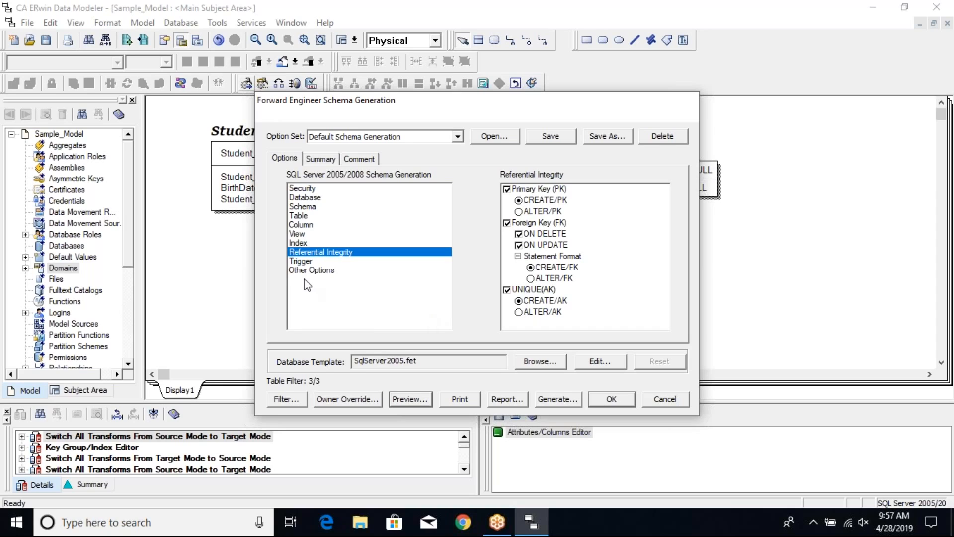
Review the Table and Column generation options and the dialog for saving the option set to a destination, and cancel it
{"action": "left_click", "coordinate": [300, 217]}
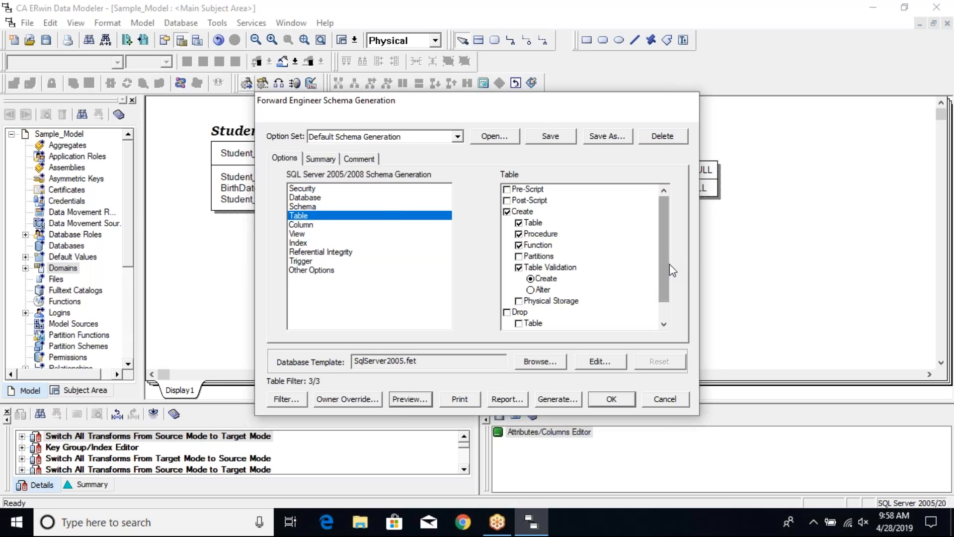
{"action": "left_click_drag", "start_coordinate": [664, 264], "coordinate": [664, 305]}
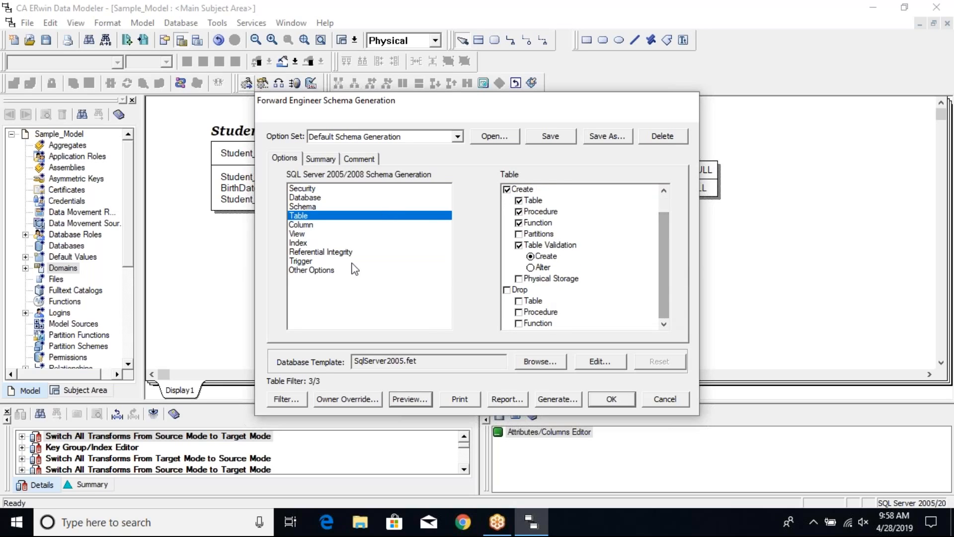
{"action": "left_click", "coordinate": [310, 226]}
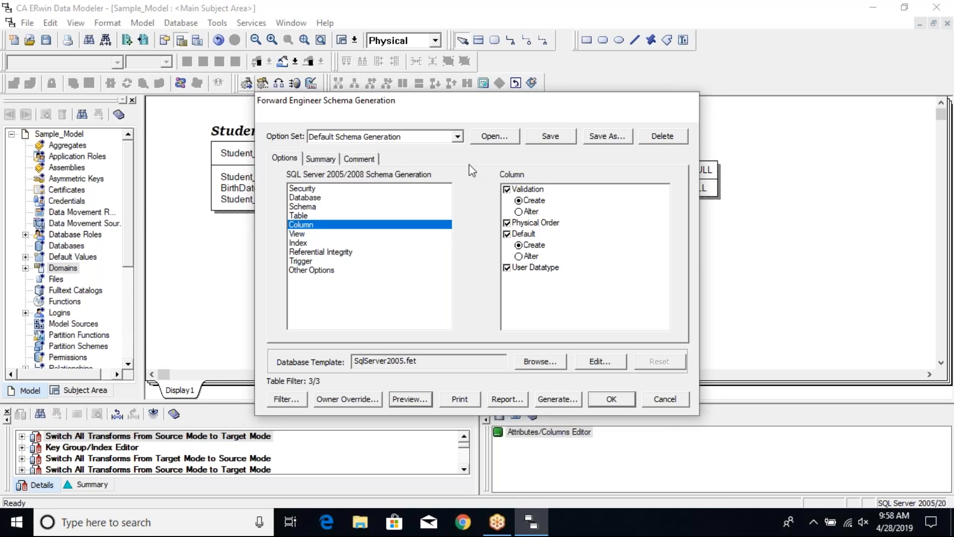
{"action": "left_click", "coordinate": [597, 142]}
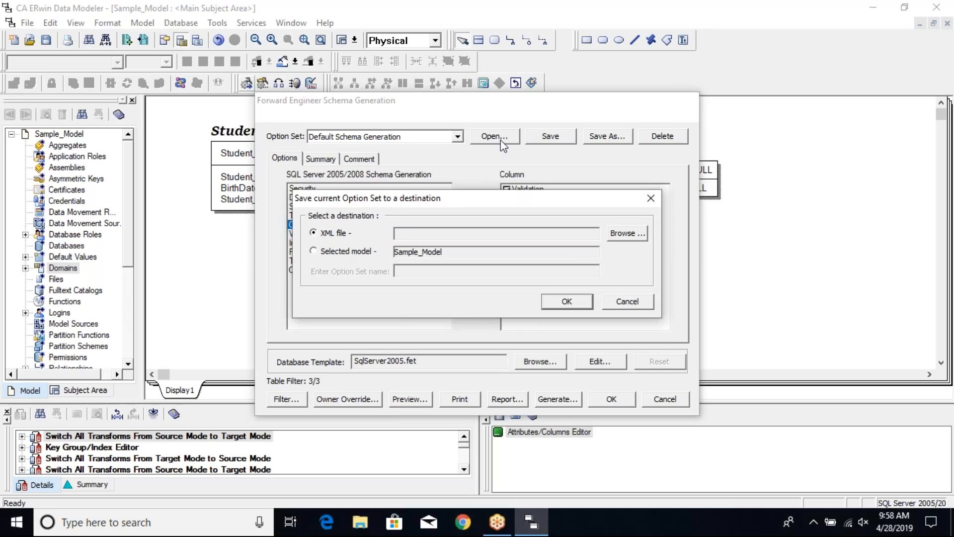
{"action": "left_click", "coordinate": [631, 302]}
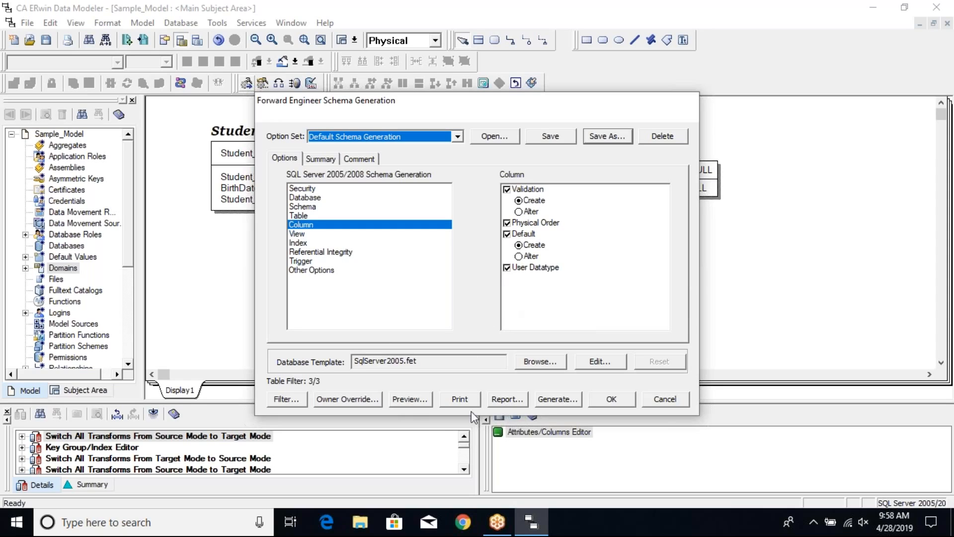
Preview the regenerated schema script full screen and examine its ID and Gender types, Val_Rule_Gender rule and rule binding
{"action": "left_click", "coordinate": [408, 400]}
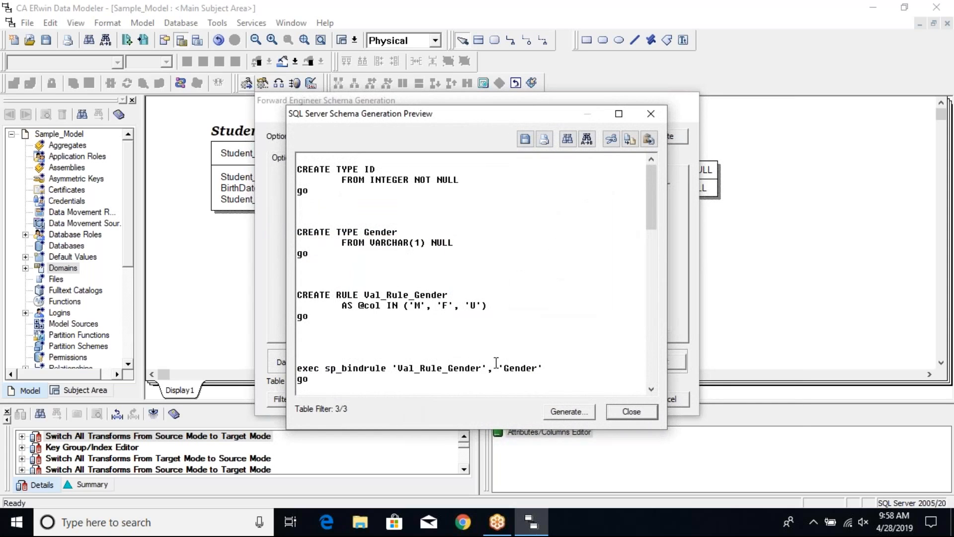
{"action": "left_click", "coordinate": [619, 114]}
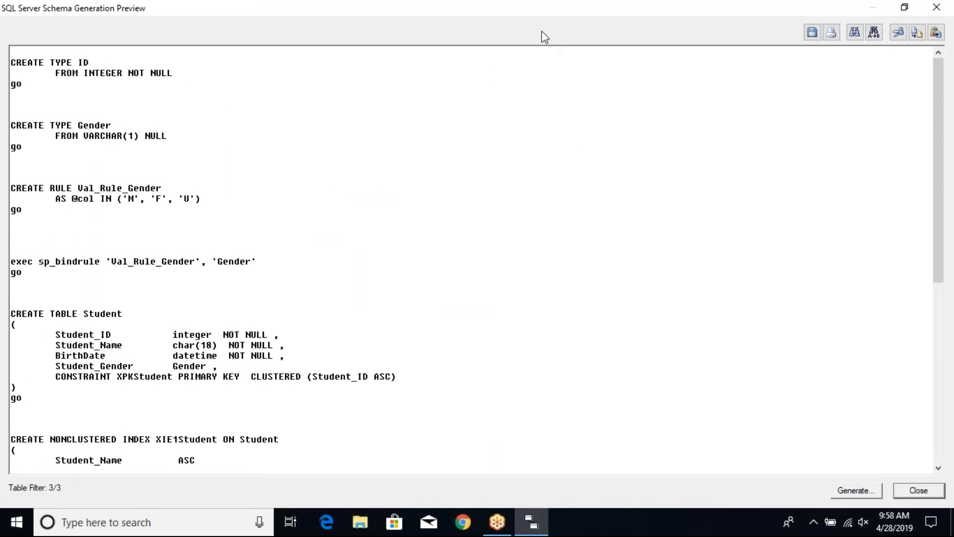
{"action": "left_click", "coordinate": [532, 18]}
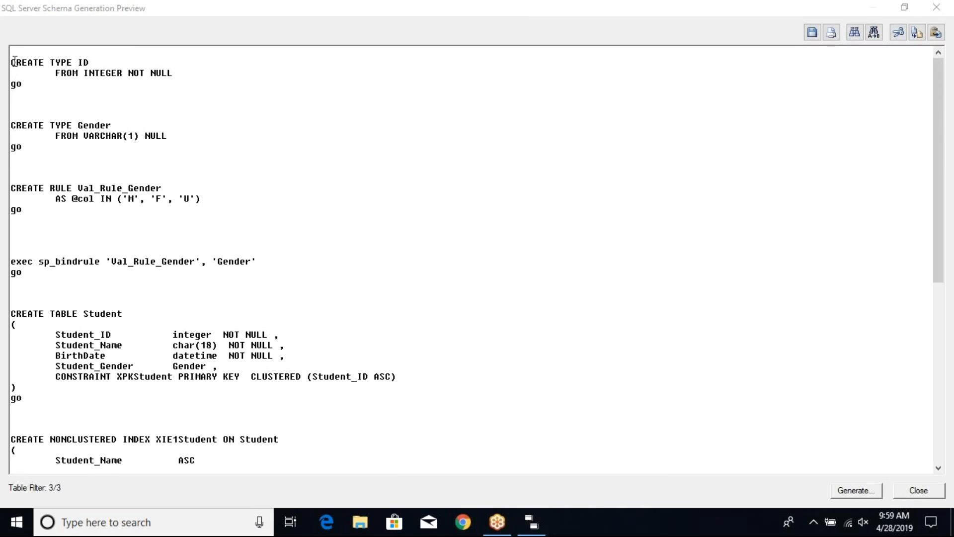
{"action": "left_click_drag", "start_coordinate": [11, 61], "coordinate": [210, 216]}
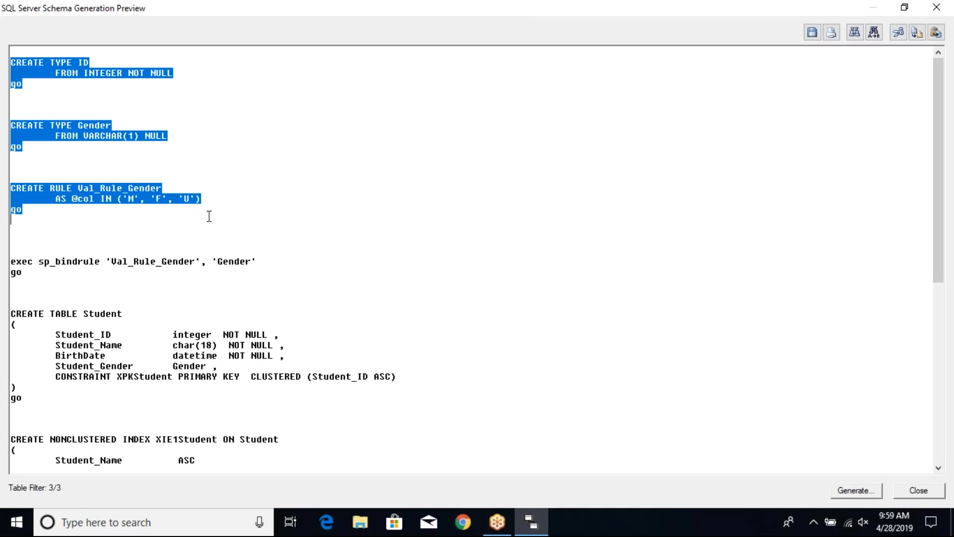
{"action": "left_click_drag", "start_coordinate": [86, 274], "coordinate": [6, 262]}
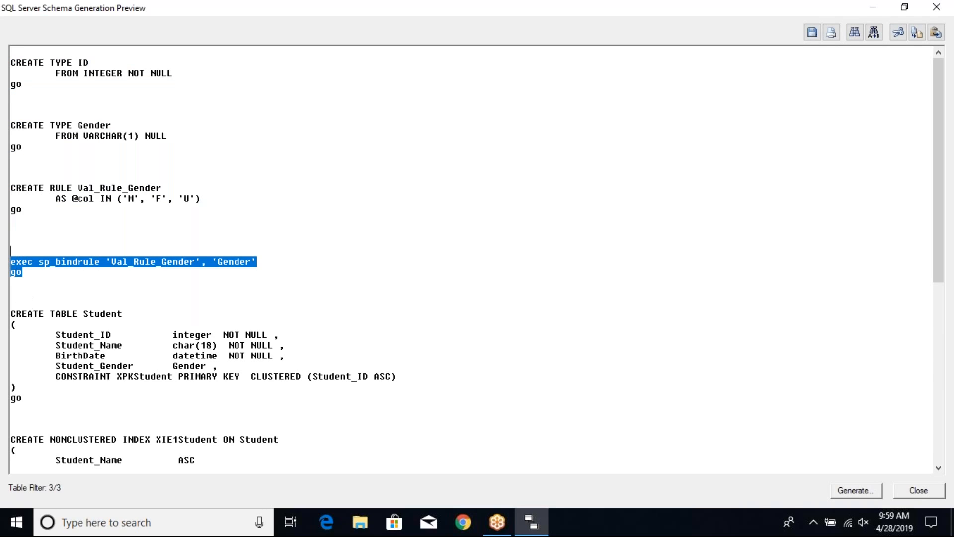
Examine the Student table, its nonclustered index and the Student_Courses table with inline constraints in the script, and close the preview
{"action": "left_click_drag", "start_coordinate": [936, 219], "coordinate": [945, 286]}
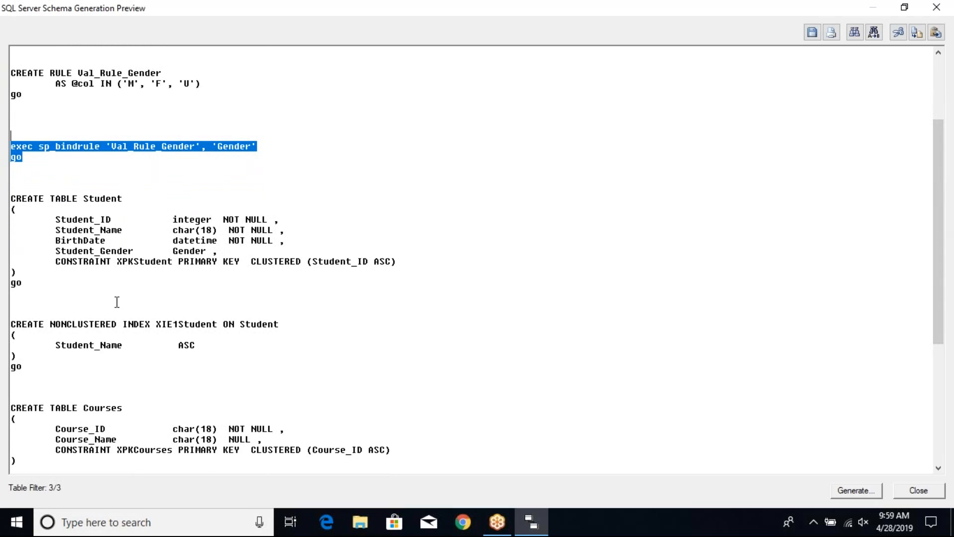
{"action": "left_click_drag", "start_coordinate": [12, 199], "coordinate": [179, 270]}
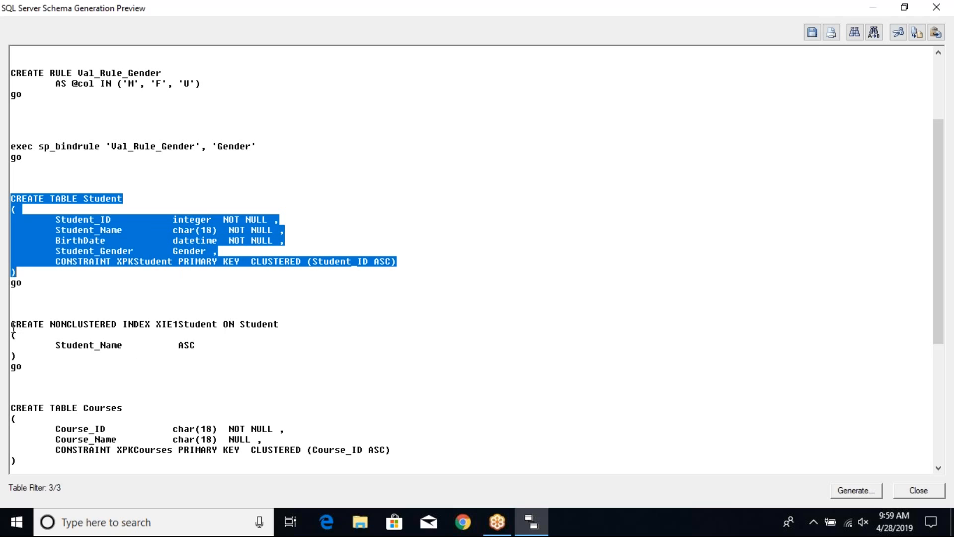
{"action": "left_click_drag", "start_coordinate": [11, 324], "coordinate": [43, 355]}
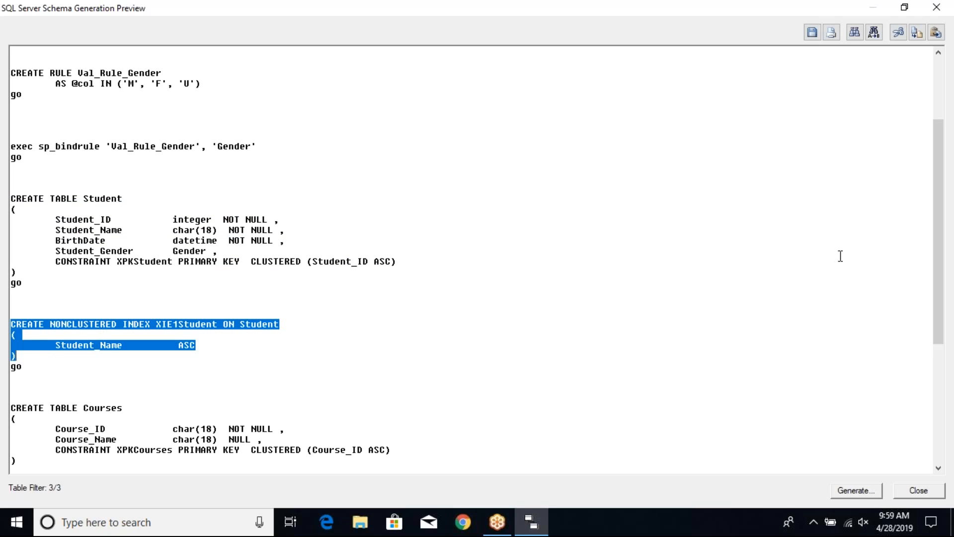
{"action": "left_click_drag", "start_coordinate": [943, 282], "coordinate": [950, 393]}
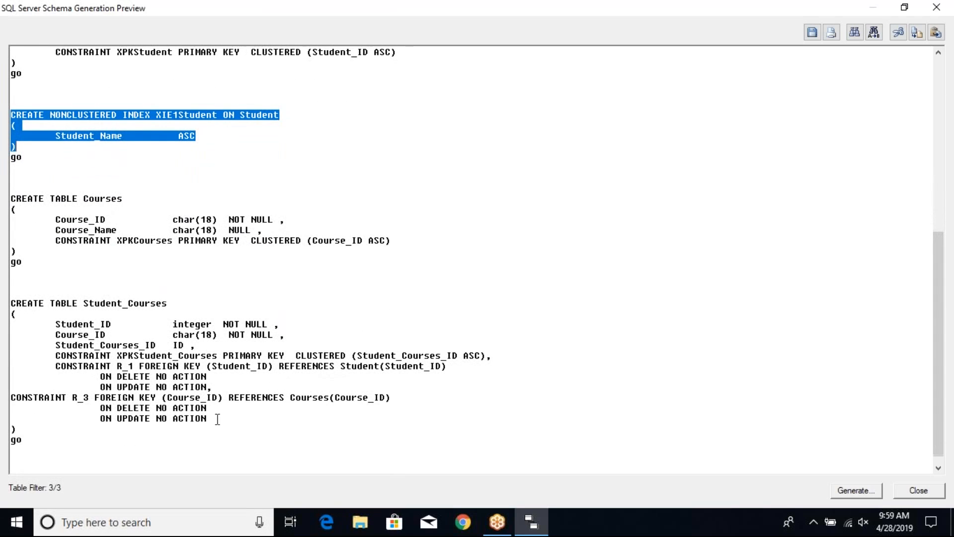
{"action": "left_click_drag", "start_coordinate": [220, 420], "coordinate": [11, 307]}
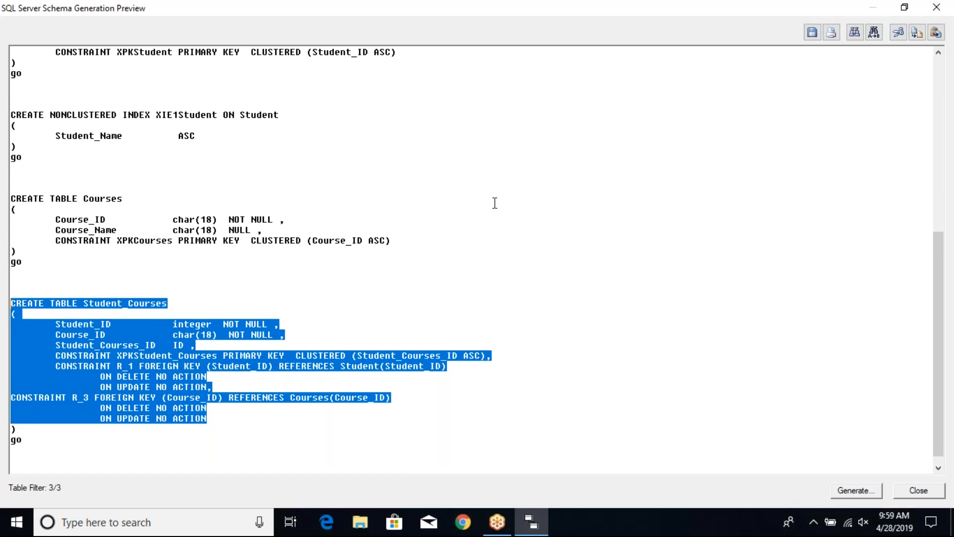
{"action": "left_click_drag", "start_coordinate": [938, 308], "coordinate": [939, 333]}
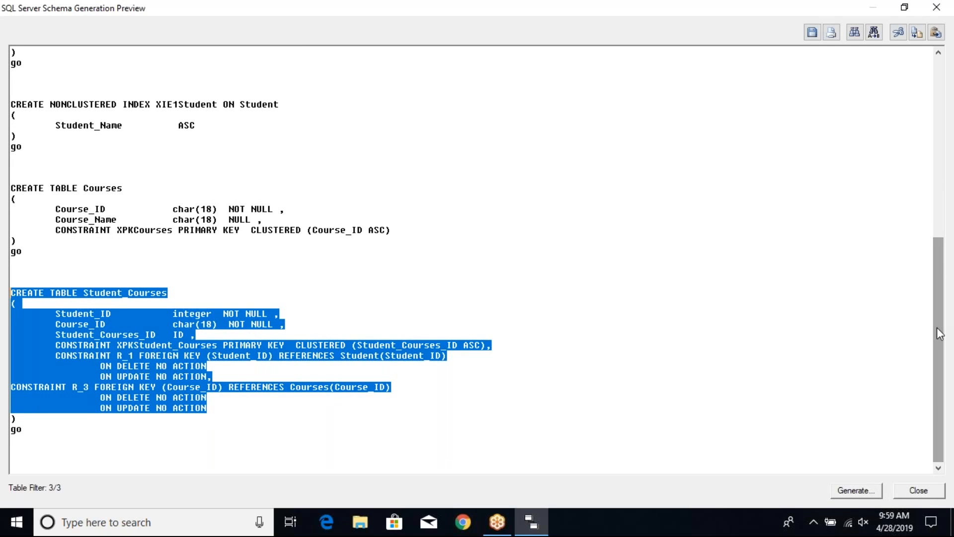
{"action": "left_click", "coordinate": [664, 224]}
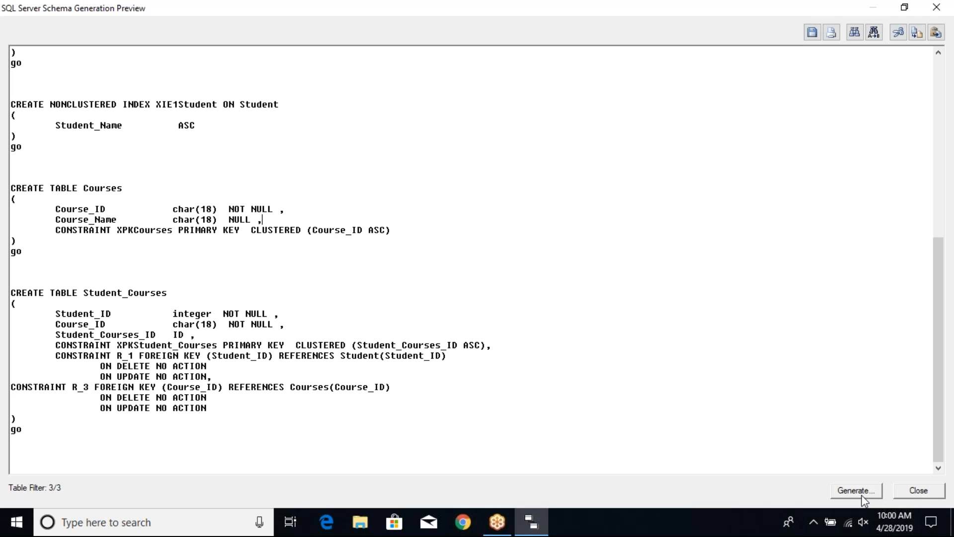
{"action": "left_click", "coordinate": [933, 493]}
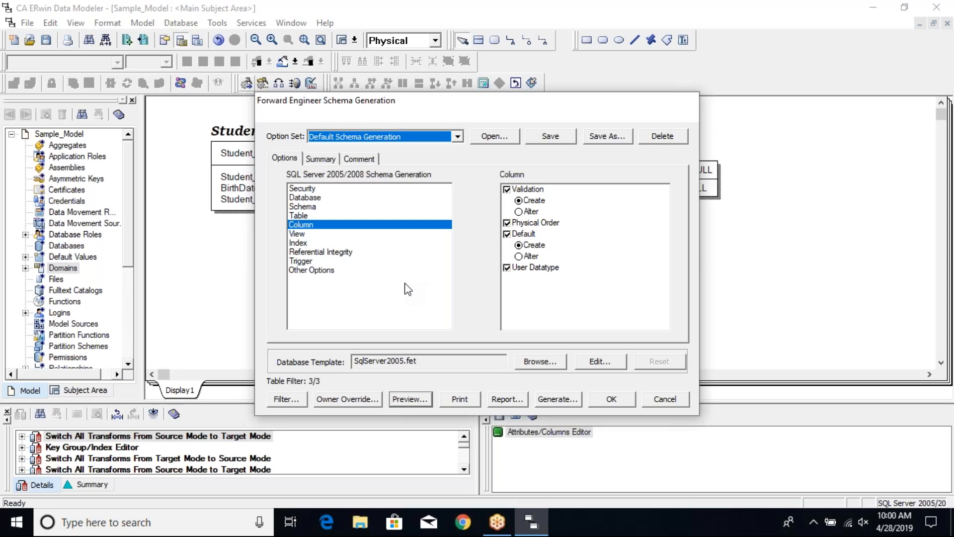
Remove the Courses and Student_Courses tables from the schema generation table filter, keeping only Student
{"action": "left_click", "coordinate": [295, 404]}
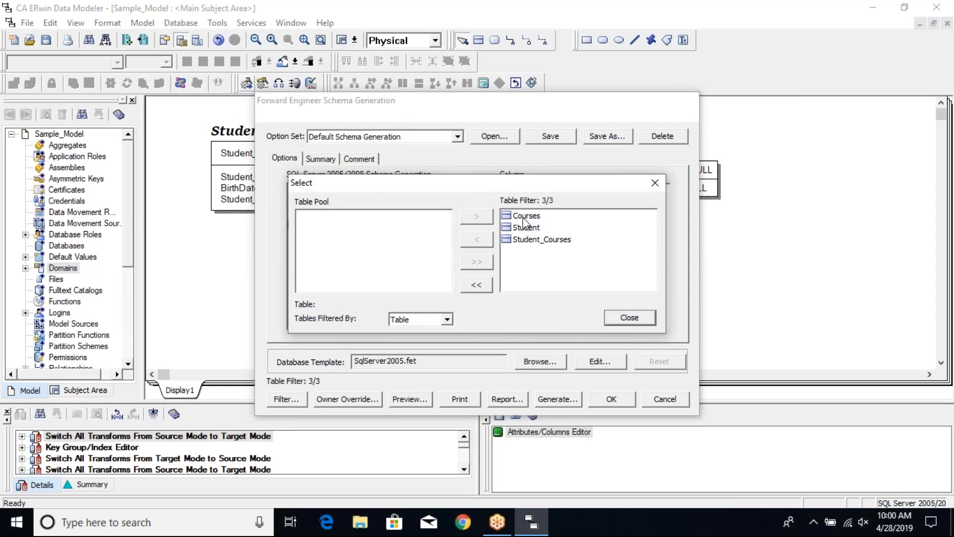
{"action": "left_click", "coordinate": [525, 218]}
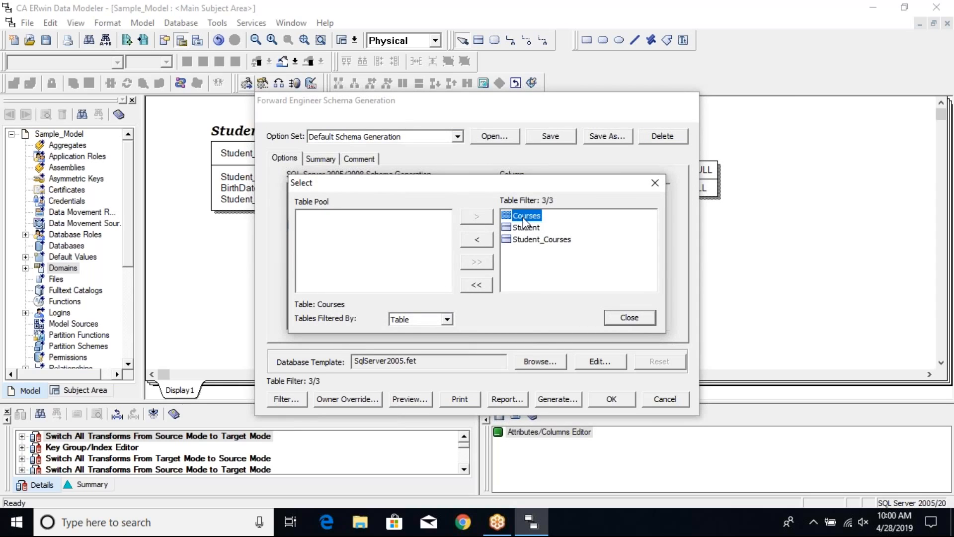
{"action": "left_click", "coordinate": [477, 239]}
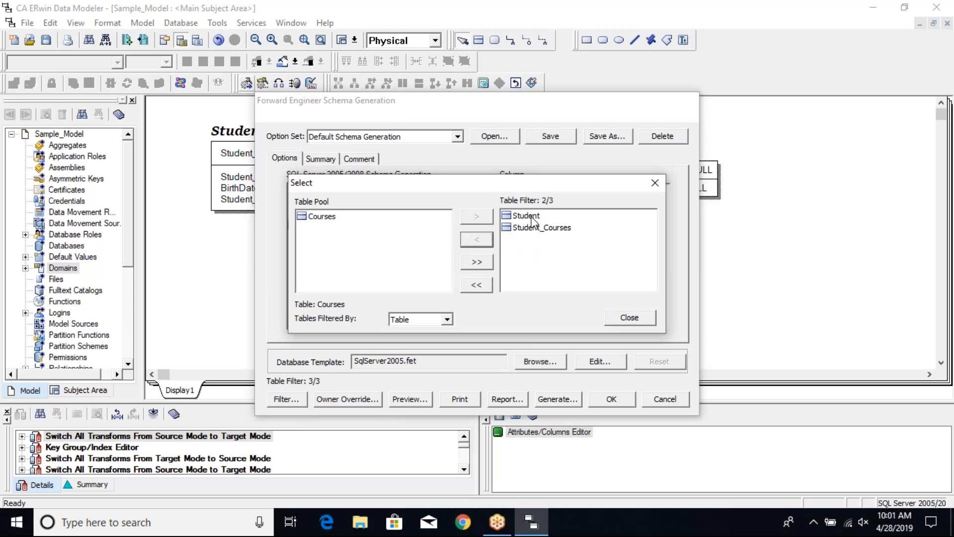
{"action": "left_click", "coordinate": [543, 231]}
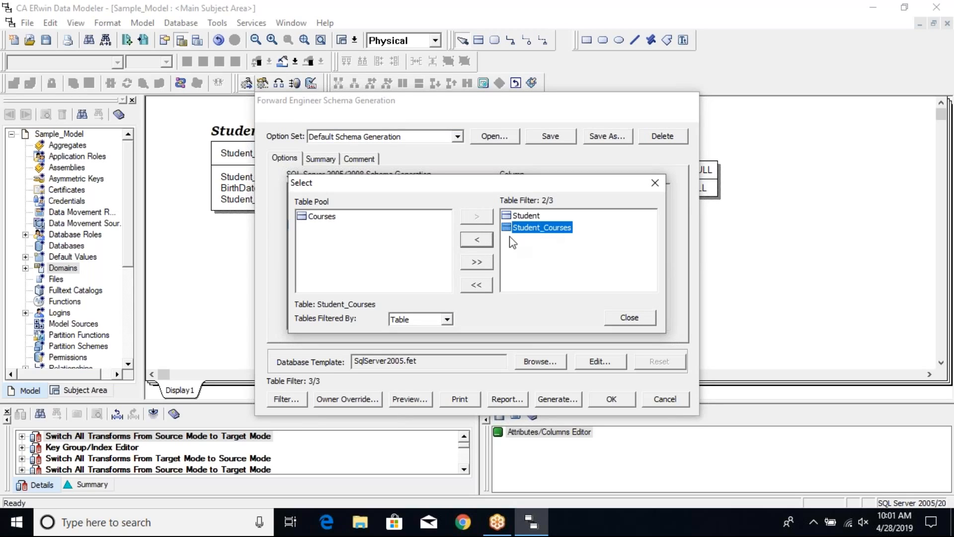
{"action": "left_click", "coordinate": [483, 241]}
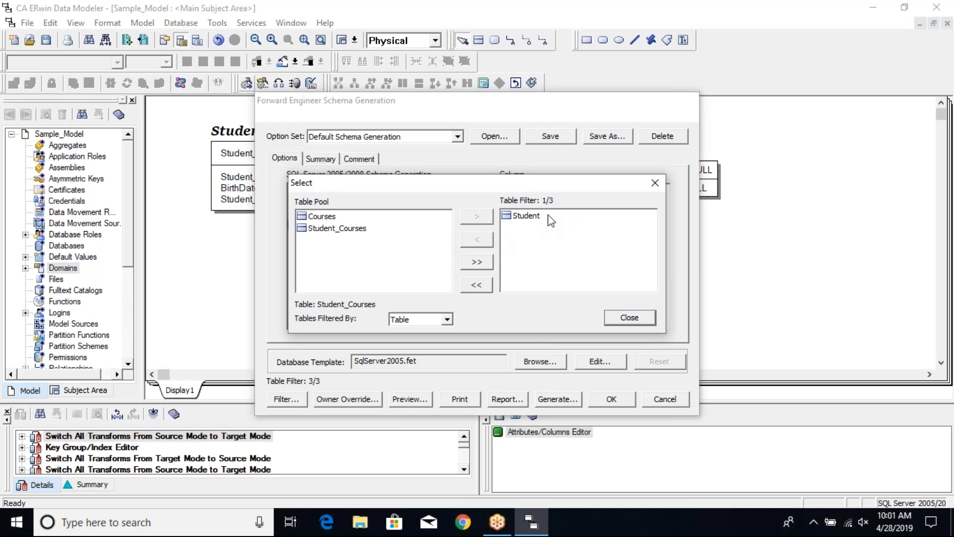
{"action": "left_click", "coordinate": [630, 317]}
Preview the filtered script down to the Student table's nonclustered index, and accept the schema generation settings for this session
{"action": "left_click", "coordinate": [407, 403]}
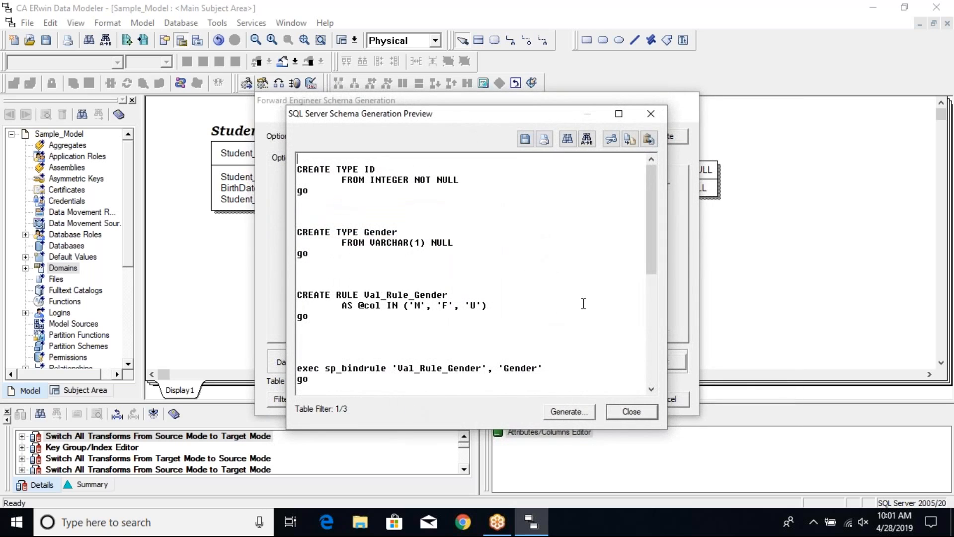
{"action": "left_click_drag", "start_coordinate": [649, 272], "coordinate": [646, 350]}
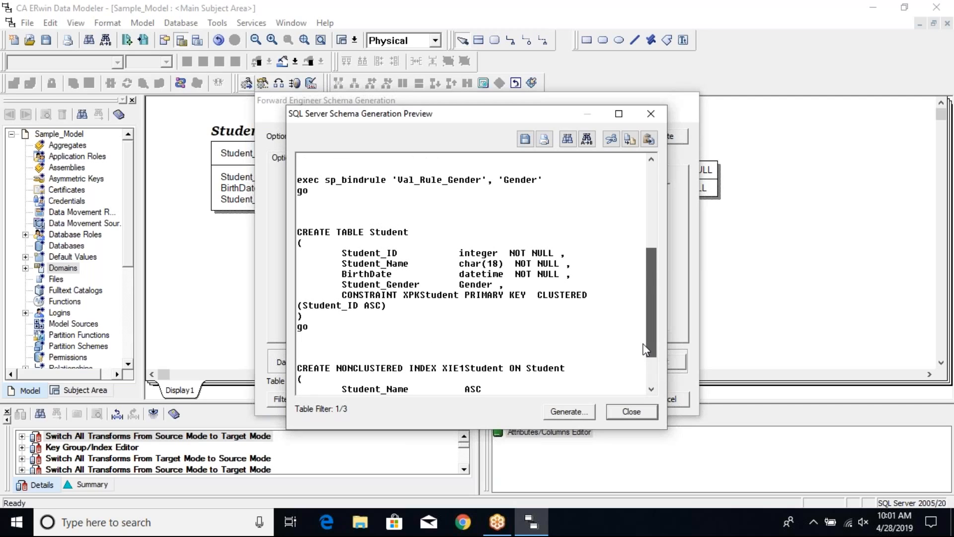
{"action": "left_click_drag", "start_coordinate": [646, 350], "coordinate": [648, 370]}
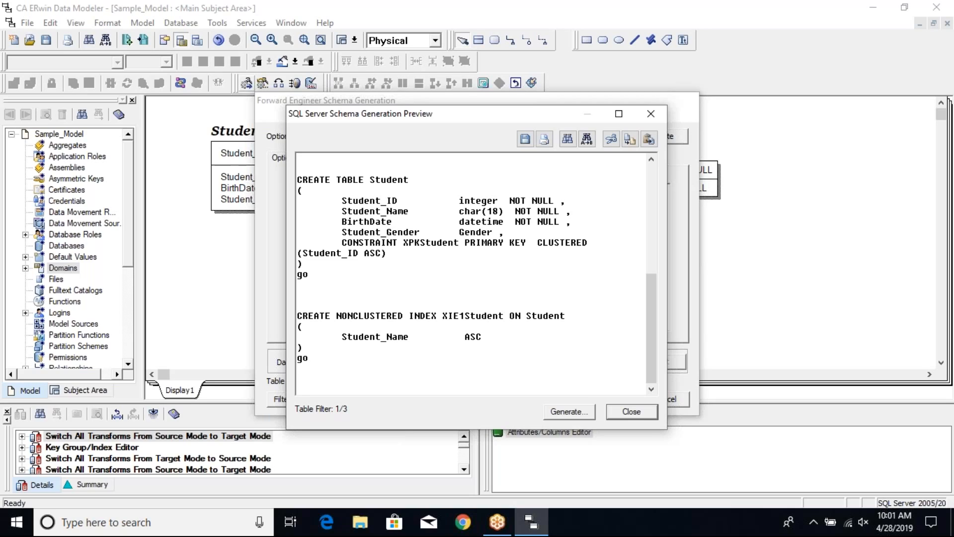
{"action": "left_click", "coordinate": [633, 412]}
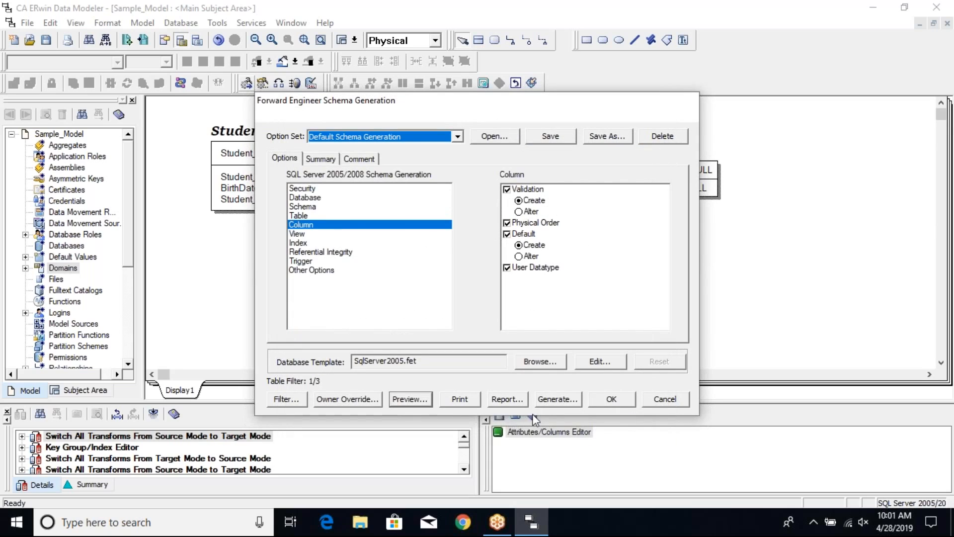
{"action": "left_click", "coordinate": [611, 401]}
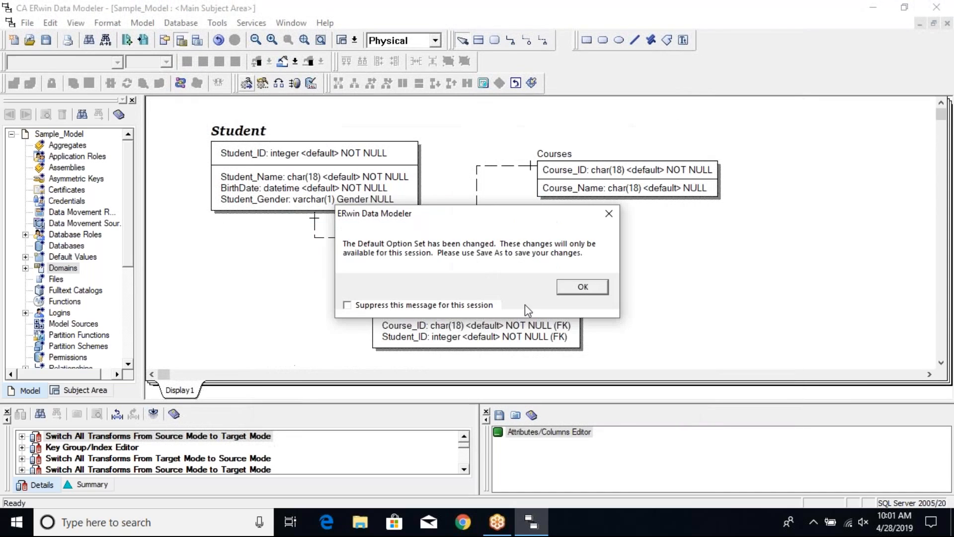
{"action": "left_click", "coordinate": [584, 293]}
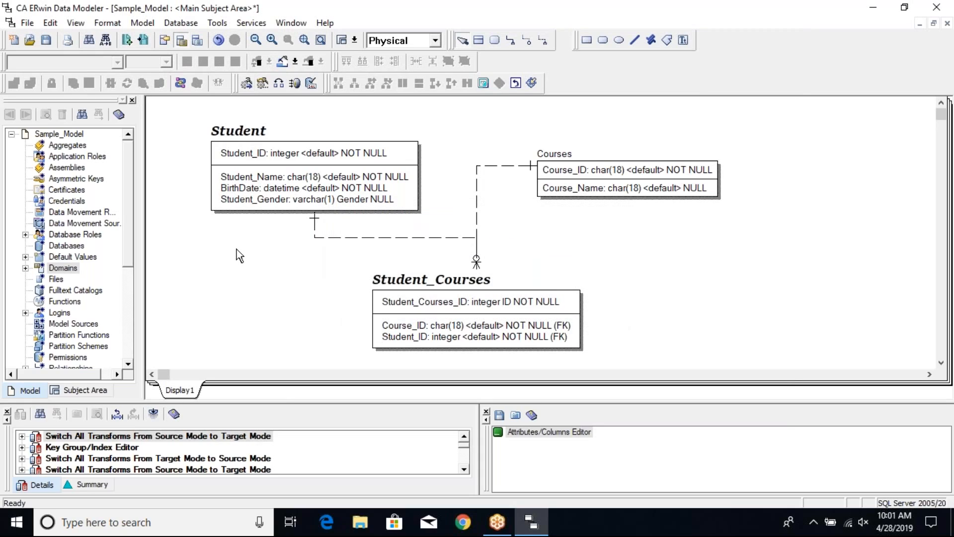